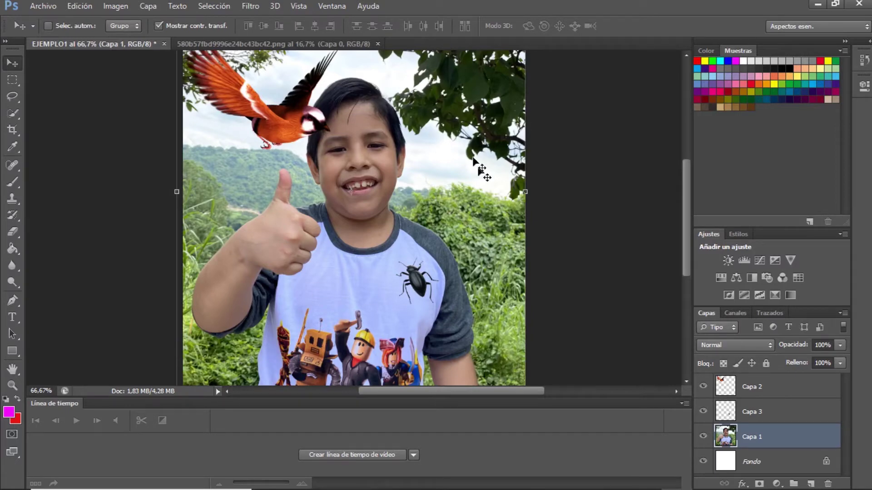
# Bring up the document 580b57fbd9996e24bc43bc42.png and close it, keeping only EJEMPLO1 open
pyautogui.click(291, 44)
pyautogui.click(378, 44)
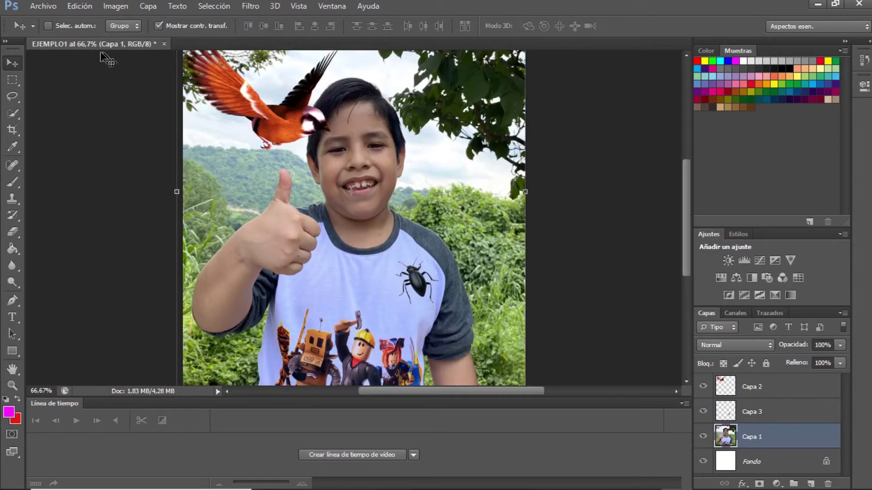
# Open the photo IMG_1981 from the desktop folder FOTOS PIJAMAS, discarding its embedded color profile
pyautogui.click(43, 7)
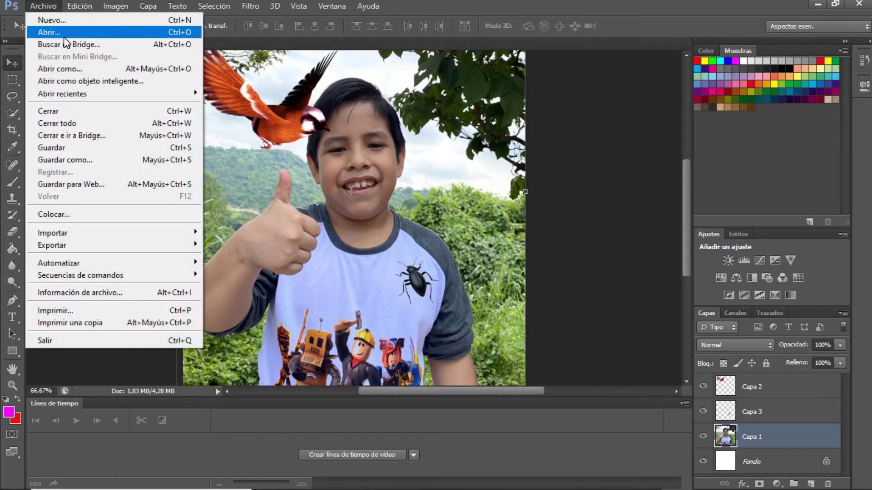
pyautogui.click(62, 33)
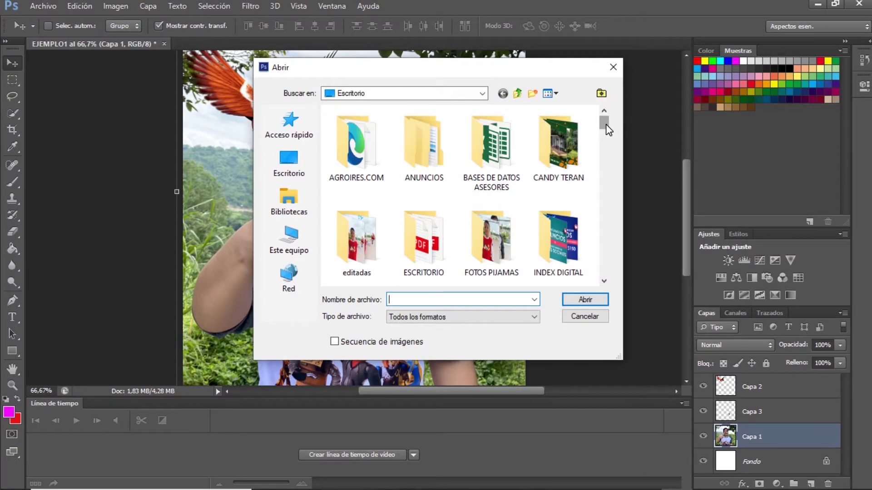
pyautogui.moveTo(606, 125); pyautogui.dragTo(608, 140)
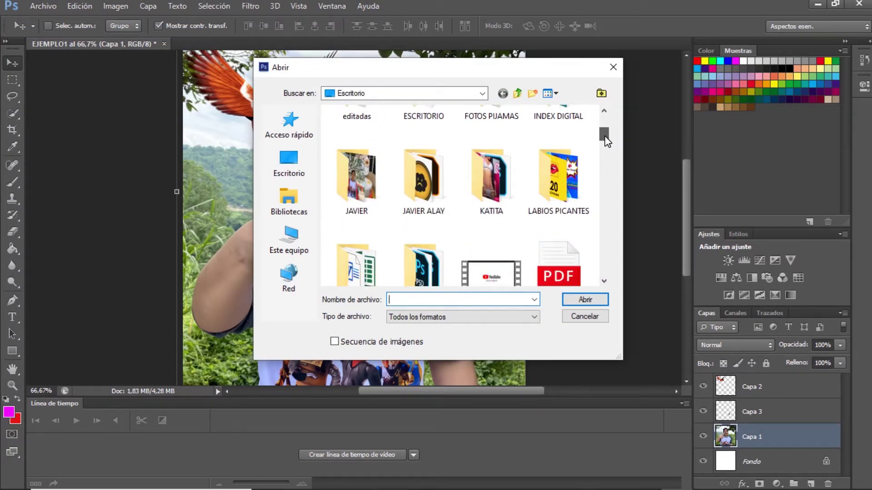
pyautogui.moveTo(604, 136); pyautogui.dragTo(605, 138)
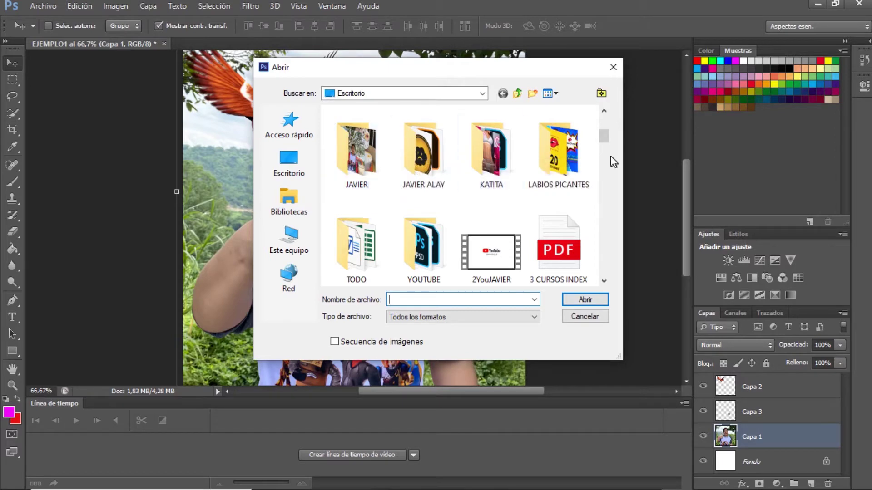
pyautogui.moveTo(604, 138)
pyautogui.mouseDown()
pyautogui.moveTo(604, 156)
pyautogui.moveTo(604, 126)
pyautogui.mouseUp()
pyautogui.doubleClick(492, 204)
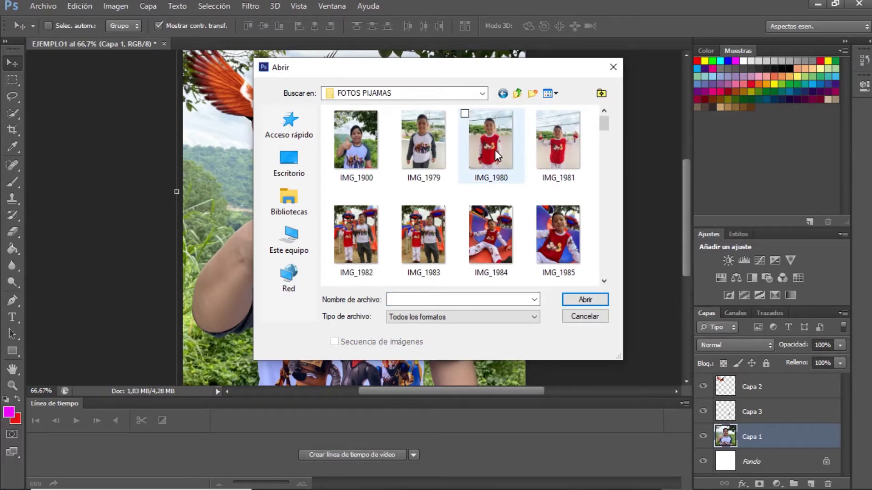
pyautogui.click(551, 146)
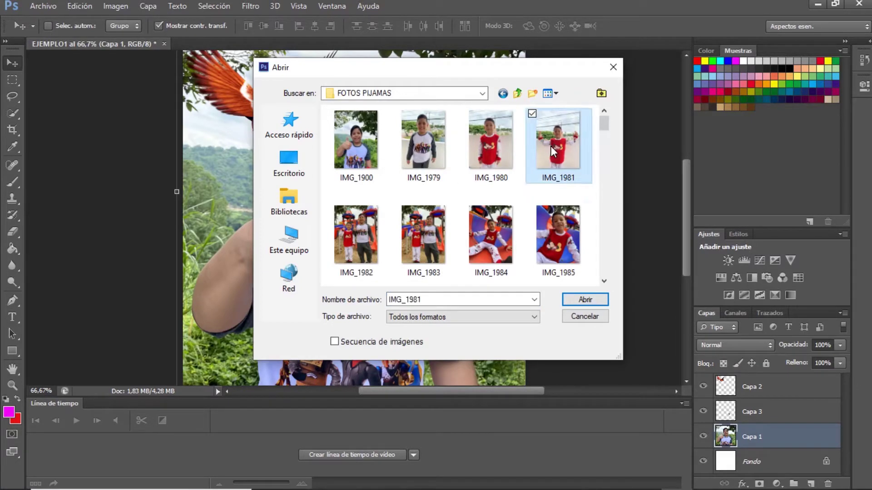
pyautogui.click(585, 301)
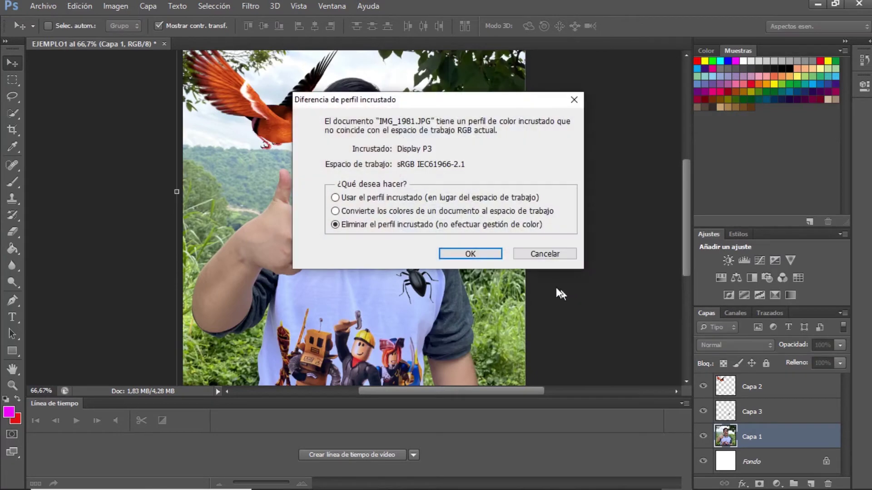
pyautogui.click(472, 255)
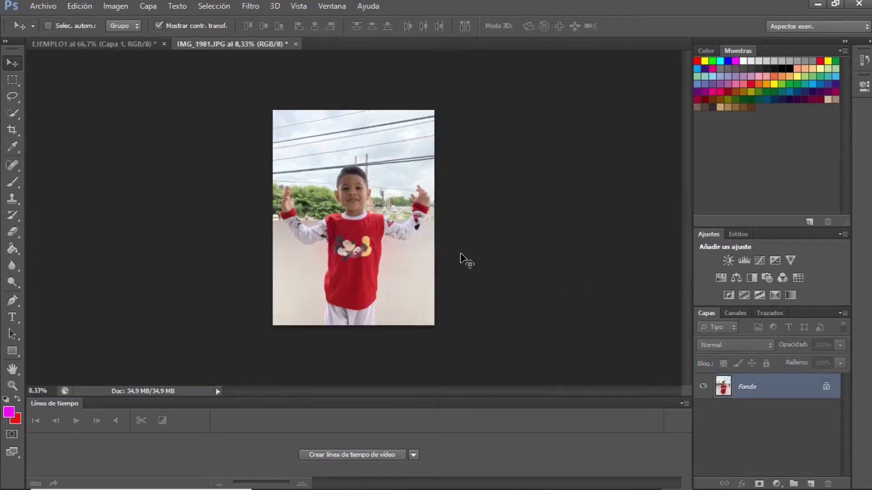
# Add a new layer above the Fondo background, rename it "sol" and make it the active layer
pyautogui.hotkey('ctrl', '+')
pyautogui.hotkey('ctrl', '+')
pyautogui.hotkey('ctrl', '+')
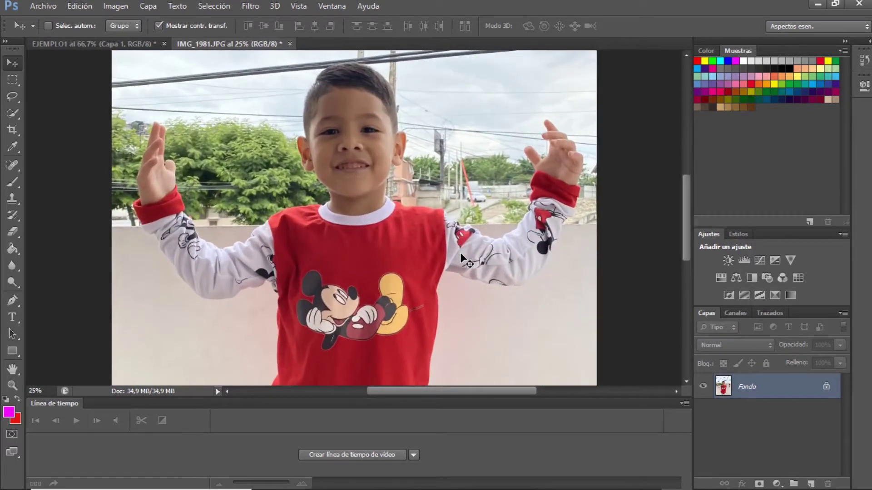
pyautogui.scroll(3, 467, 246)
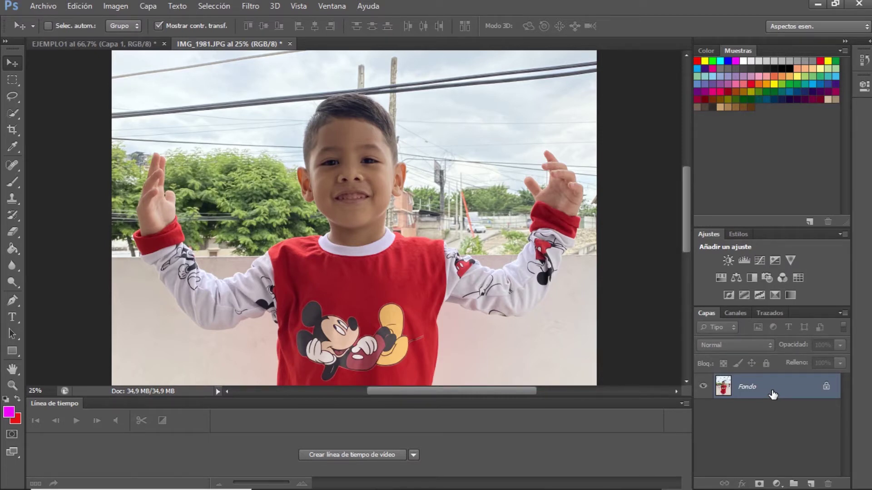
pyautogui.moveTo(773, 394); pyautogui.dragTo(772, 394)
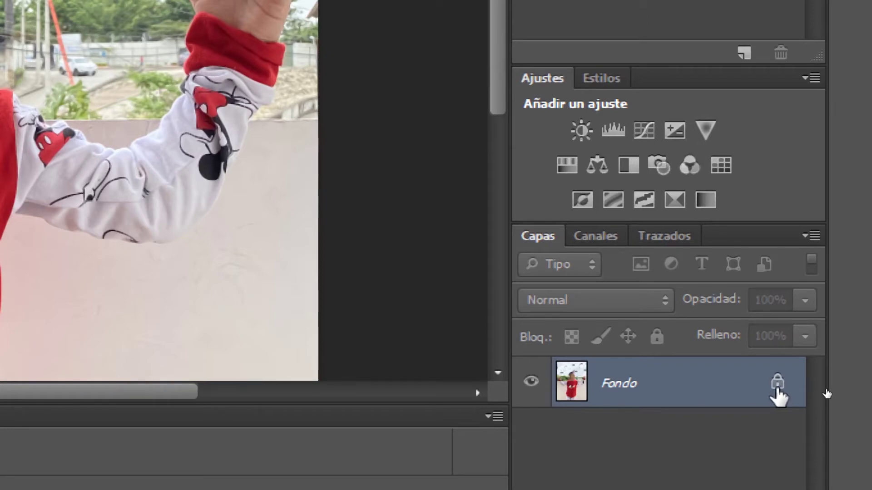
pyautogui.moveTo(777, 390)
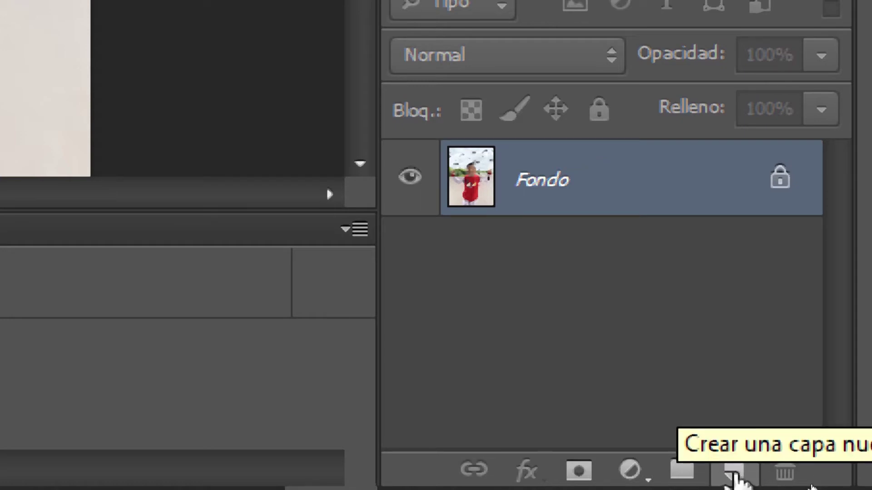
pyautogui.click(733, 472)
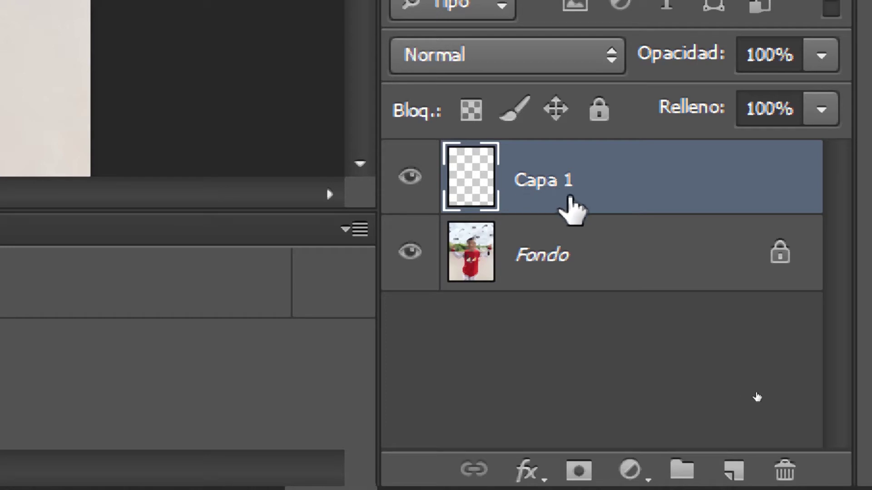
pyautogui.doubleClick(548, 182)
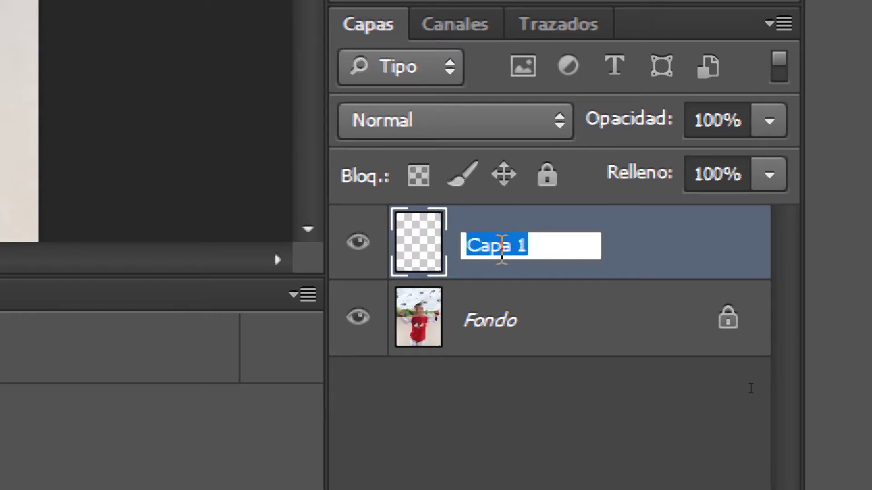
pyautogui.write('sol')
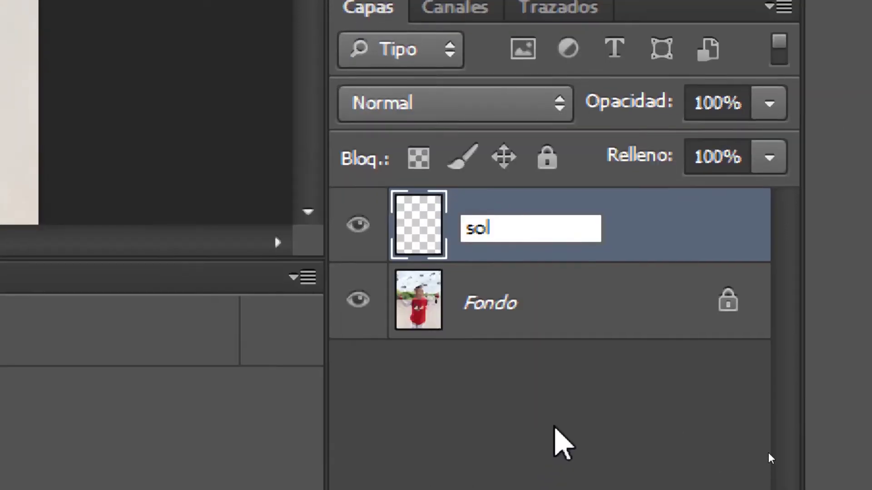
pyautogui.click(563, 442)
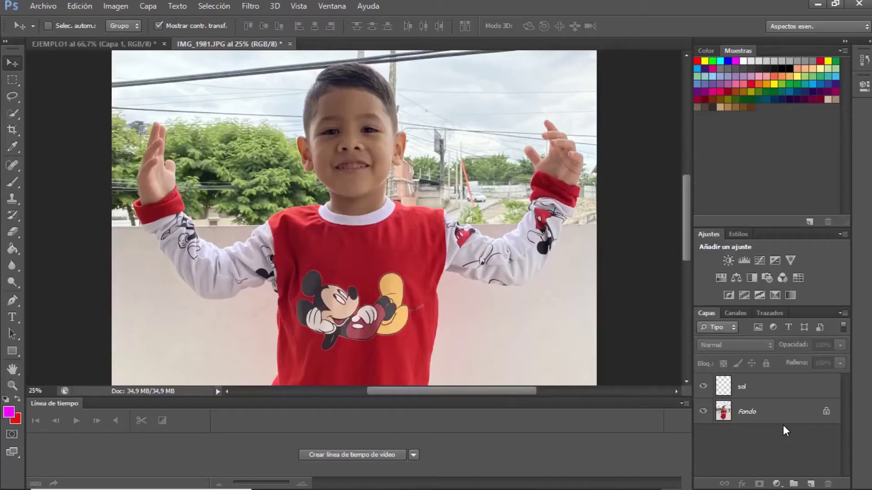
pyautogui.click(747, 391)
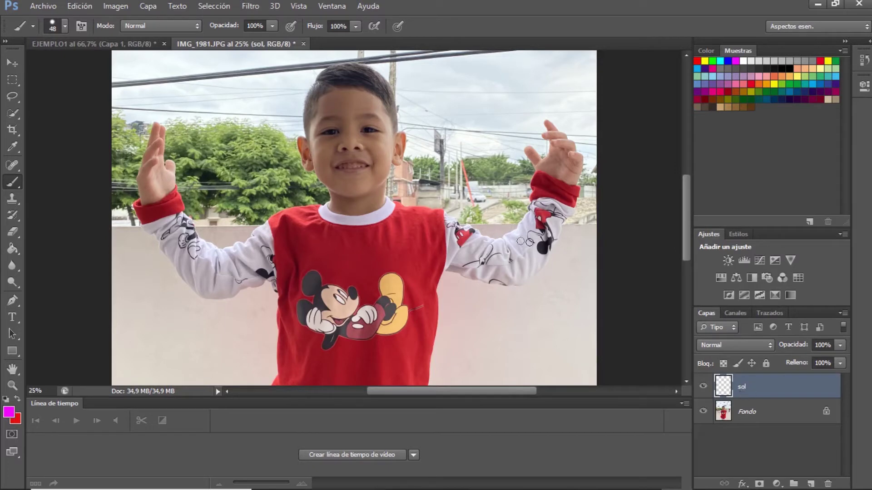
# Try a large magenta scribble over the boy with the 48 px brush on the sol layer and shift it across the photo
pyautogui.moveTo(254, 155)
pyautogui.mouseDown()
pyautogui.moveTo(350, 185)
pyautogui.moveTo(454, 115)
pyautogui.moveTo(426, 268)
pyautogui.moveTo(226, 169)
pyautogui.moveTo(347, 233)
pyautogui.moveTo(424, 256)
pyautogui.moveTo(186, 279)
pyautogui.moveTo(200, 221)
pyautogui.moveTo(233, 305)
pyautogui.moveTo(527, 207)
pyautogui.moveTo(338, 253)
pyautogui.moveTo(118, 253)
pyautogui.moveTo(236, 324)
pyautogui.moveTo(474, 241)
pyautogui.moveTo(461, 212)
pyautogui.moveTo(382, 132)
pyautogui.moveTo(314, 189)
pyautogui.moveTo(270, 285)
pyautogui.moveTo(321, 220)
pyautogui.moveTo(345, 221)
pyautogui.mouseUp()
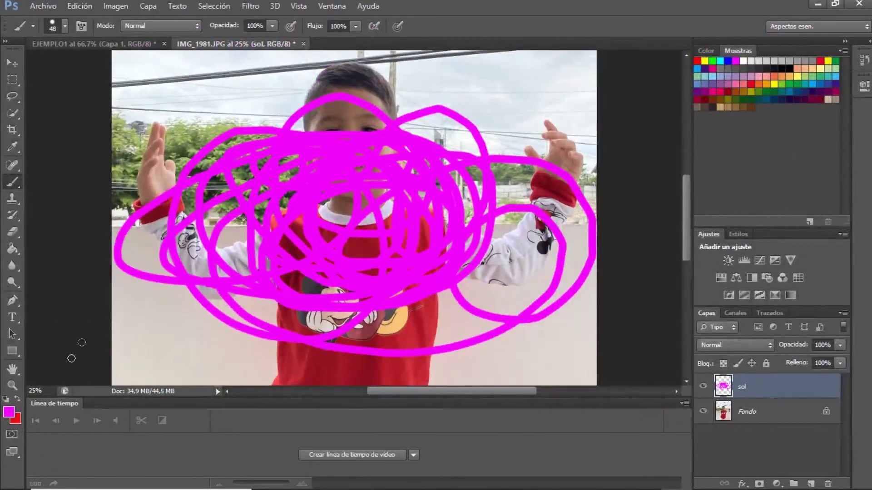
pyautogui.click(10, 63)
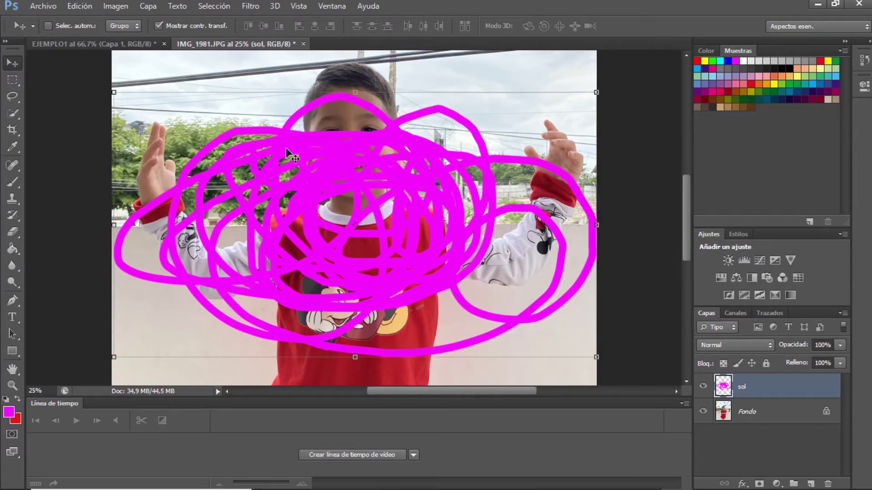
pyautogui.moveTo(285, 148)
pyautogui.mouseDown()
pyautogui.moveTo(410, 136)
pyautogui.moveTo(418, 82)
pyautogui.moveTo(204, 111)
pyautogui.moveTo(288, 241)
pyautogui.moveTo(486, 140)
pyautogui.moveTo(373, 67)
pyautogui.moveTo(177, 150)
pyautogui.moveTo(313, 215)
pyautogui.moveTo(388, 129)
pyautogui.moveTo(249, 143)
pyautogui.moveTo(363, 177)
pyautogui.moveTo(314, 102)
pyautogui.moveTo(220, 159)
pyautogui.moveTo(272, 105)
pyautogui.moveTo(267, 128)
pyautogui.moveTo(287, 127)
pyautogui.mouseUp()
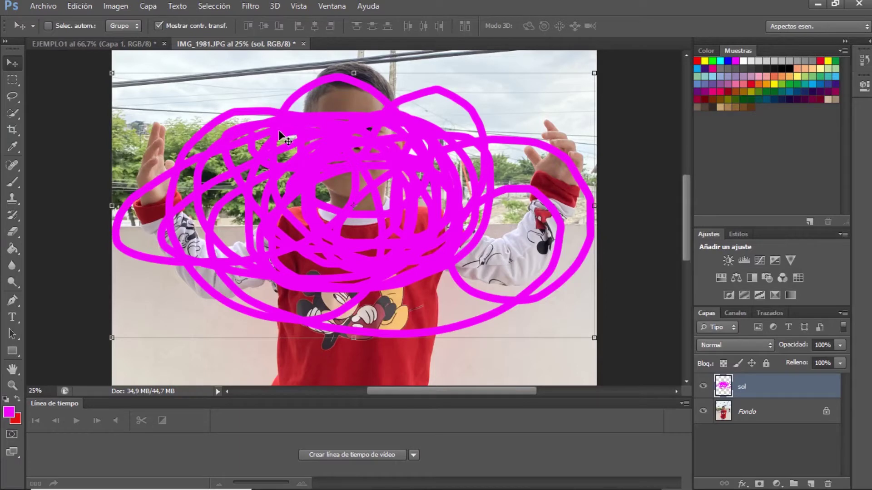
pyautogui.moveTo(289, 131)
pyautogui.mouseDown()
pyautogui.moveTo(438, 116)
pyautogui.moveTo(468, 148)
pyautogui.mouseUp()
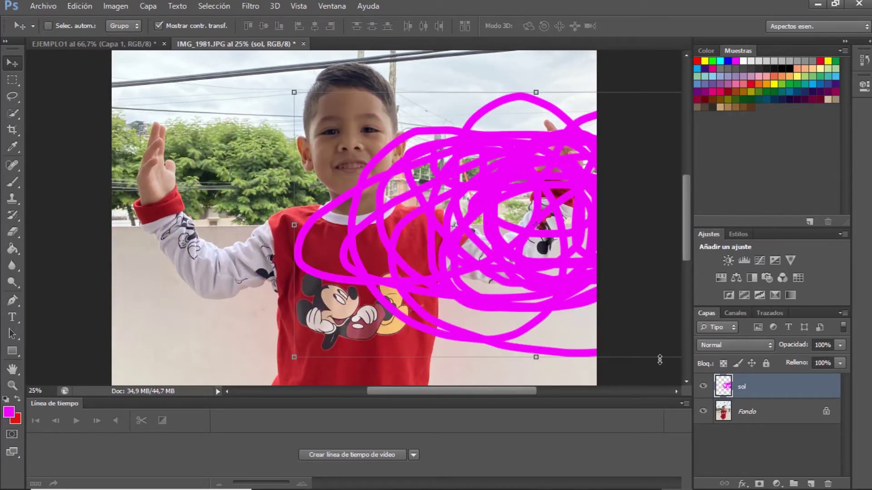
# Undo the moves of the magenta scribble and the brush strokes so the sol layer is empty
pyautogui.hotkey('ctrl', 'z')
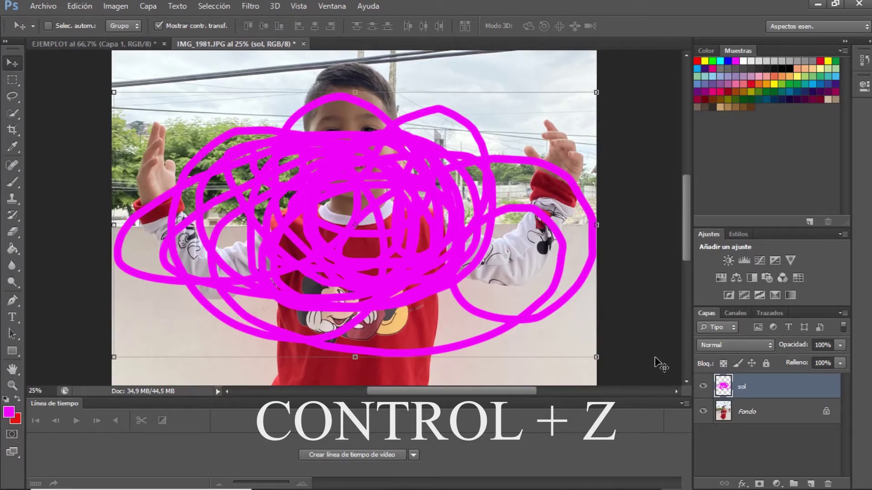
pyautogui.hotkey('ctrl', 'z')
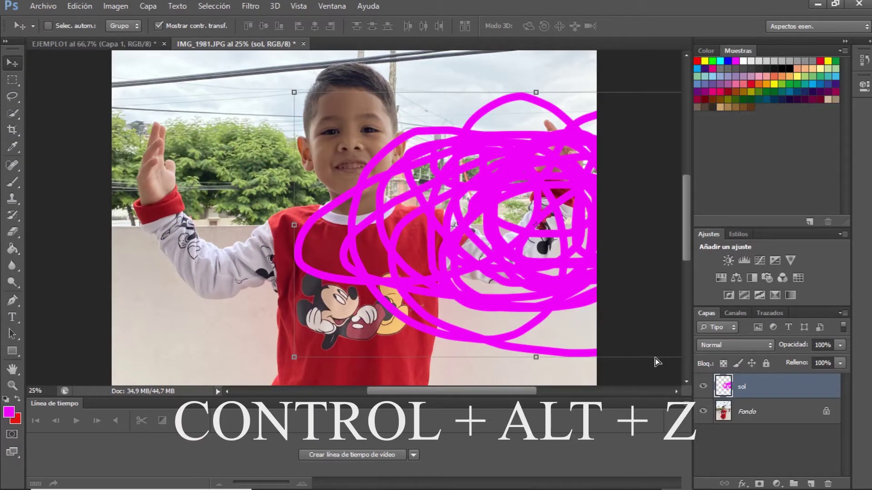
pyautogui.hotkey('ctrl', 'alt', 'z')
pyautogui.hotkey('ctrl', 'alt', 'z')
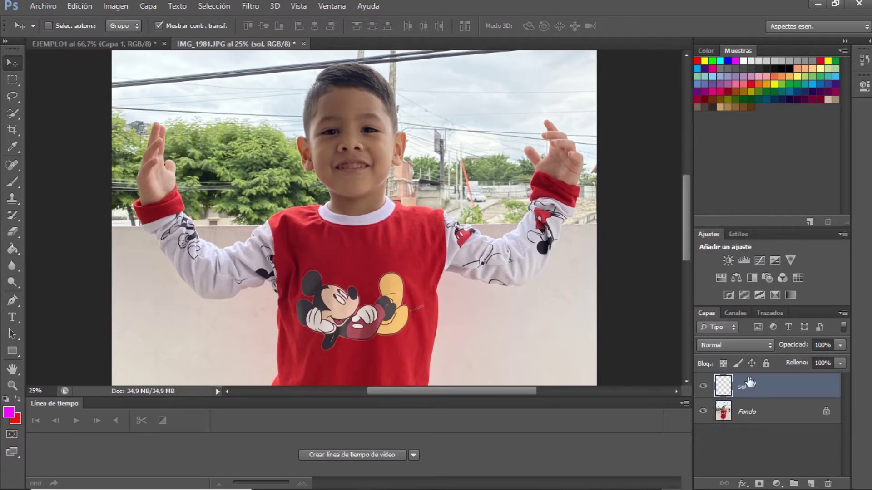
# Outline the red front of the boy's shirt in magenta with the 48 px brush on the sol layer
pyautogui.click(9, 183)
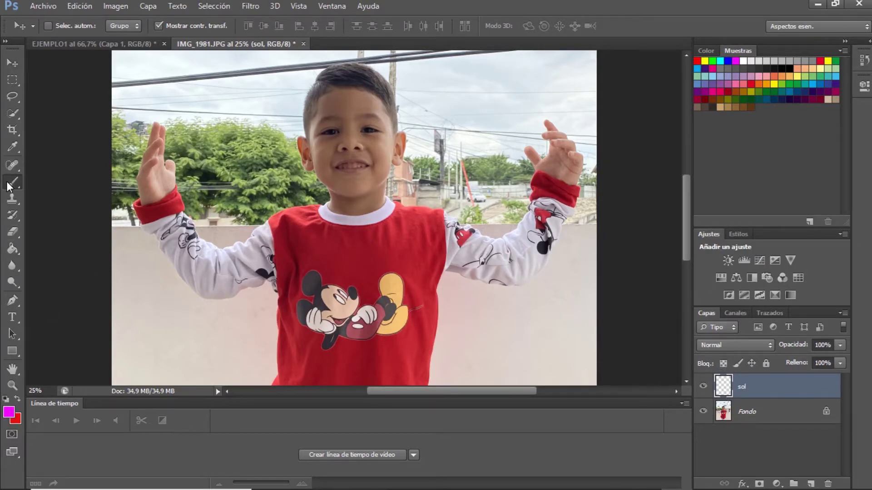
pyautogui.moveTo(270, 221)
pyautogui.mouseDown()
pyautogui.moveTo(278, 388)
pyautogui.moveTo(413, 391)
pyautogui.moveTo(434, 325)
pyautogui.moveTo(443, 214)
pyautogui.moveTo(396, 202)
pyautogui.moveTo(353, 231)
pyautogui.moveTo(326, 225)
pyautogui.moveTo(316, 208)
pyautogui.moveTo(268, 221)
pyautogui.mouseUp()
# Set the brush size to 127 px, then switch briefly to the Eraser and return to the Brush
pyautogui.click(65, 26)
pyautogui.moveTo(49, 67); pyautogui.dragTo(75, 67)
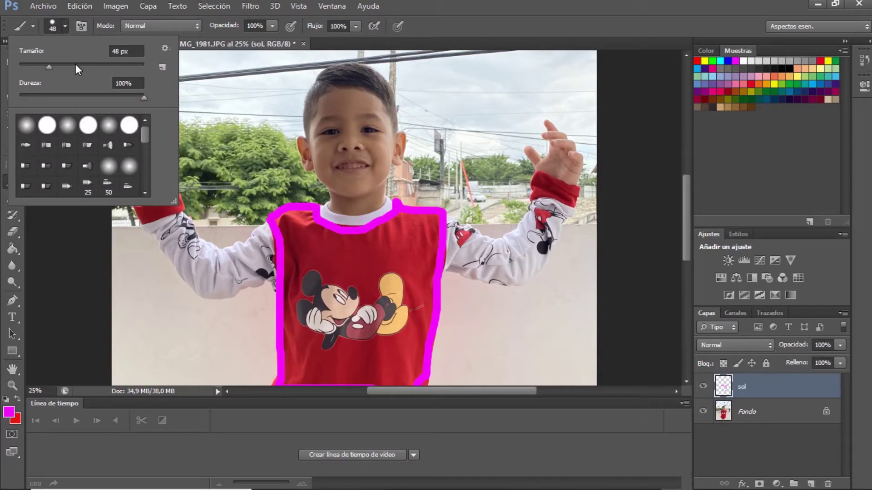
pyautogui.click(89, 66)
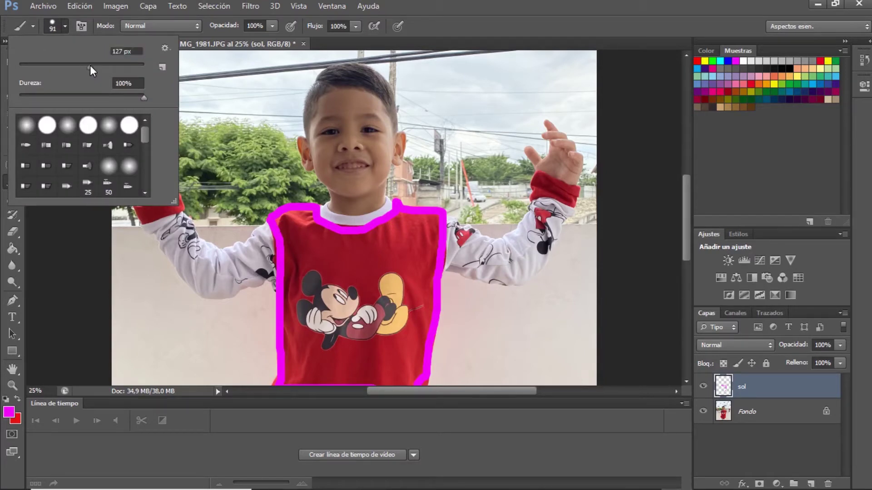
pyautogui.click(7, 474)
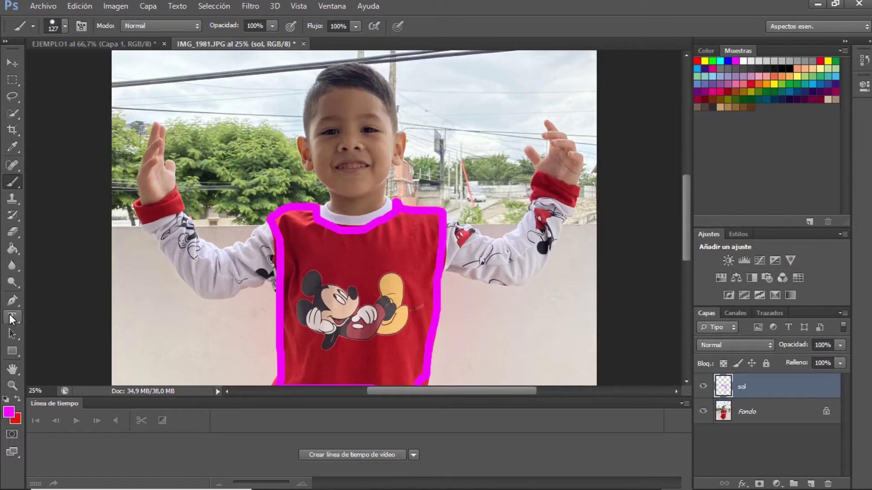
pyautogui.click(11, 231)
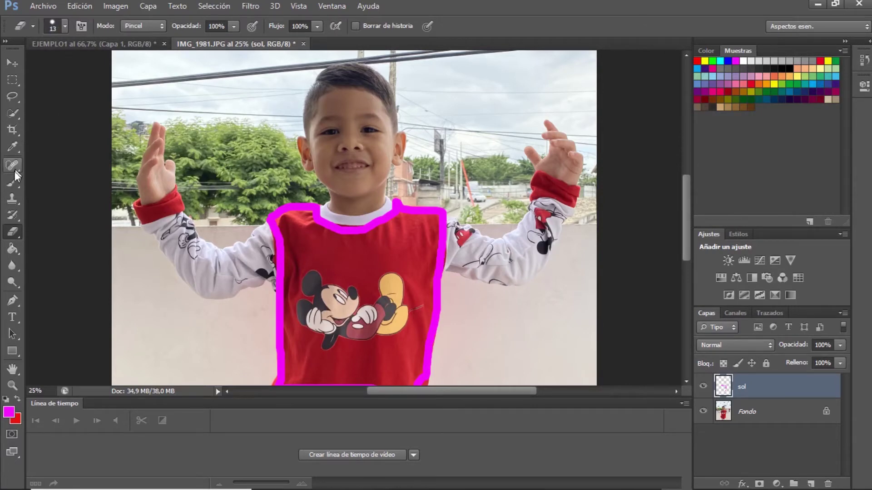
pyautogui.click(10, 184)
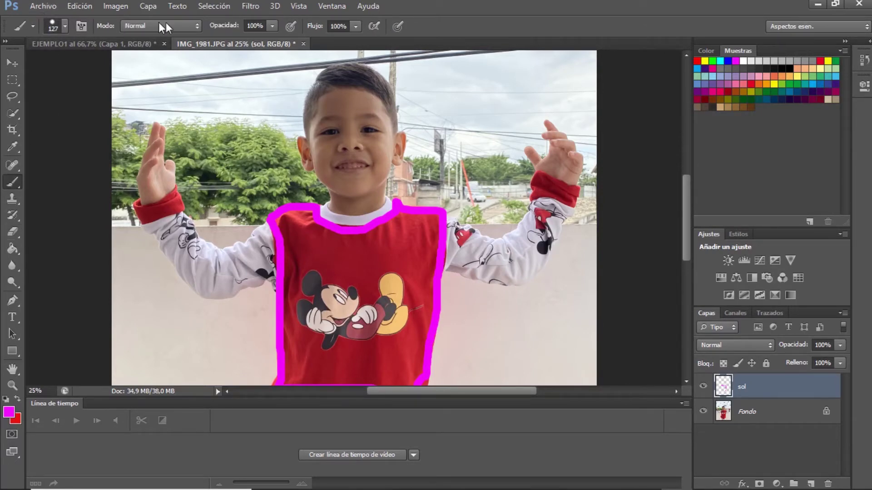
# Try a brush size of 1521 px with a single dab over the boy and undo the dab
pyautogui.click(64, 30)
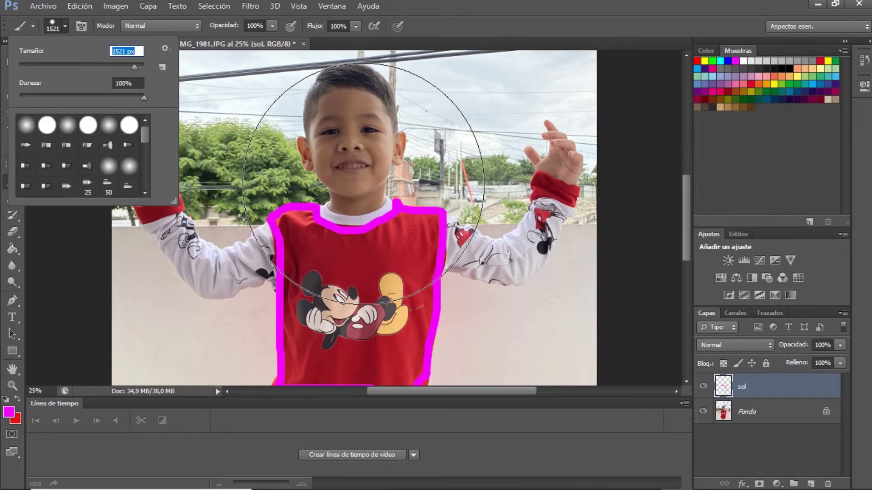
pyautogui.click(364, 183)
pyautogui.hotkey('ctrl', 'z')
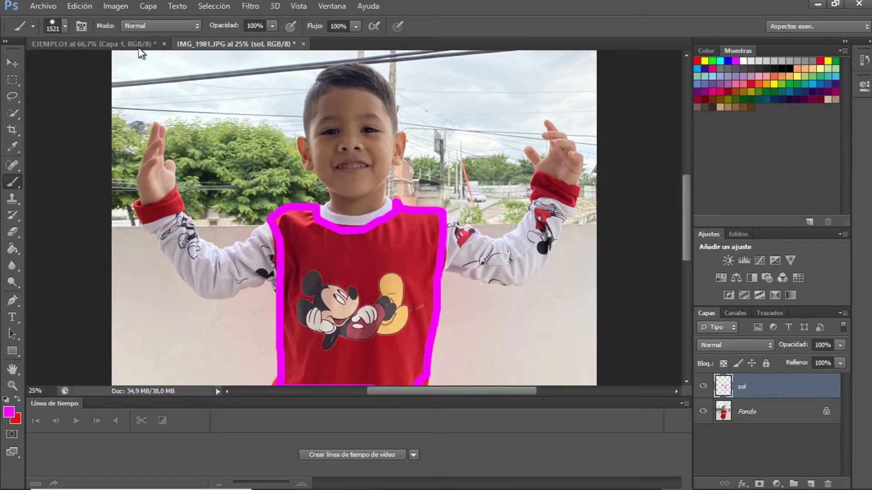
# Reduce the brush size to 45 px
pyautogui.click(66, 27)
pyautogui.click(40, 66)
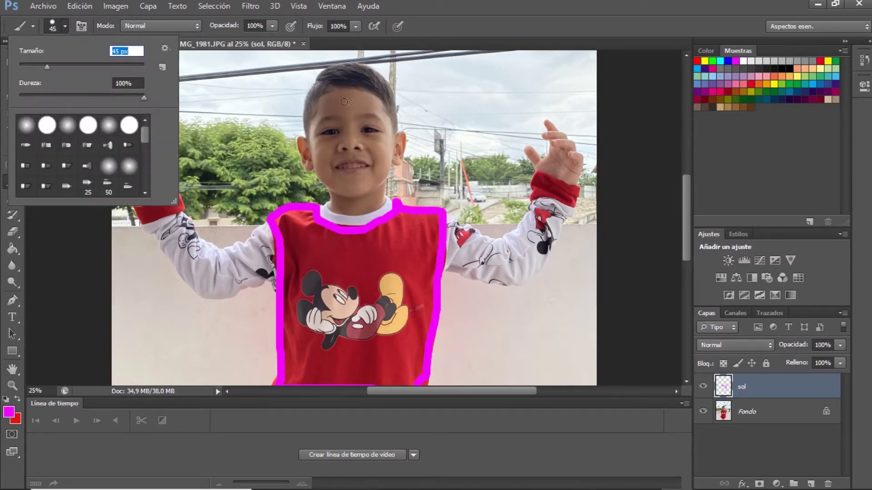
pyautogui.press('Return')
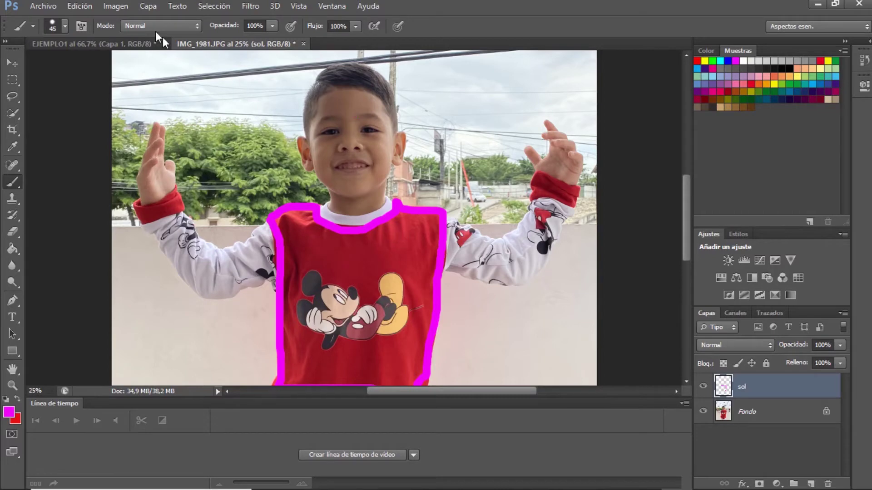
# Set the brush size to 453 px and dab a magenta circle in the sky beside the boy's head
pyautogui.click(64, 27)
pyautogui.click(95, 67)
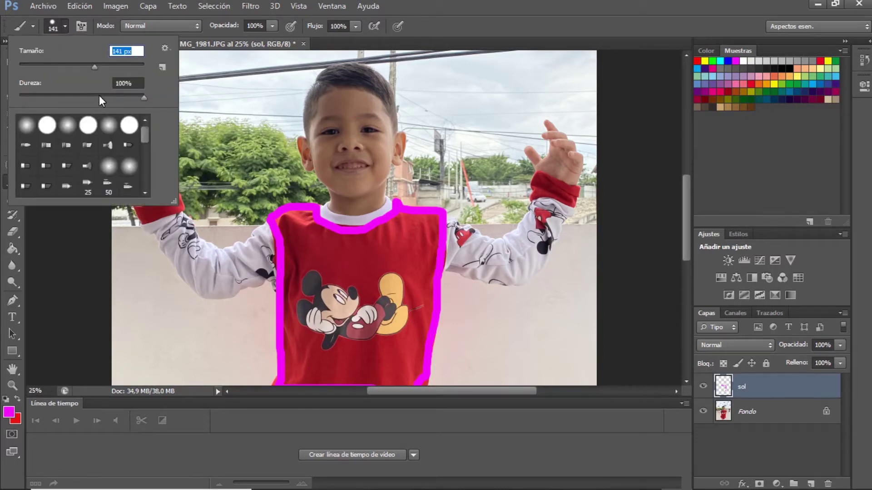
pyautogui.moveTo(105, 64); pyautogui.dragTo(113, 67)
pyautogui.write('453')
pyautogui.click(432, 109)
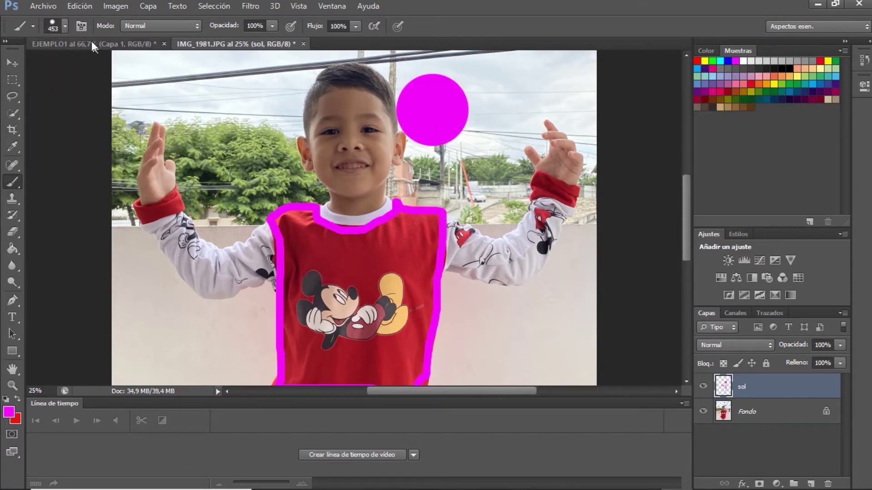
# Dab a magenta circle near the boy's left hand at 47% hardness and another over his forehead at 0% hardness
pyautogui.click(65, 27)
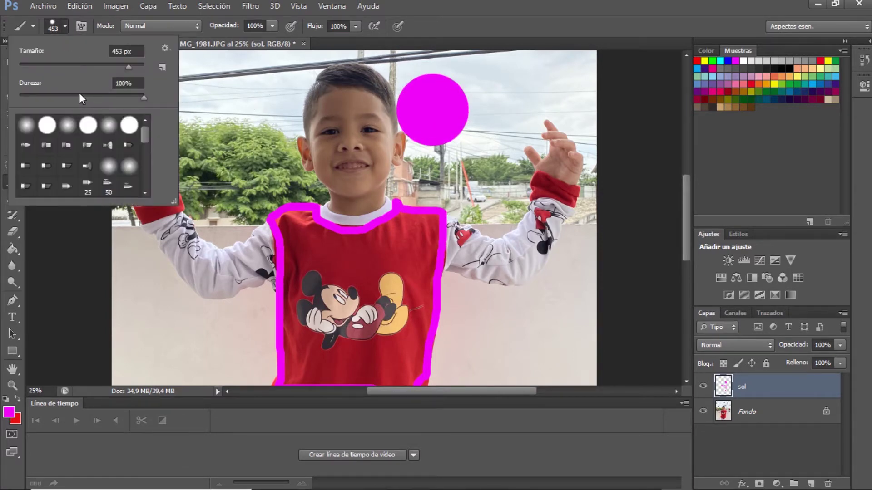
pyautogui.moveTo(79, 93); pyautogui.dragTo(92, 95)
pyautogui.click(515, 109)
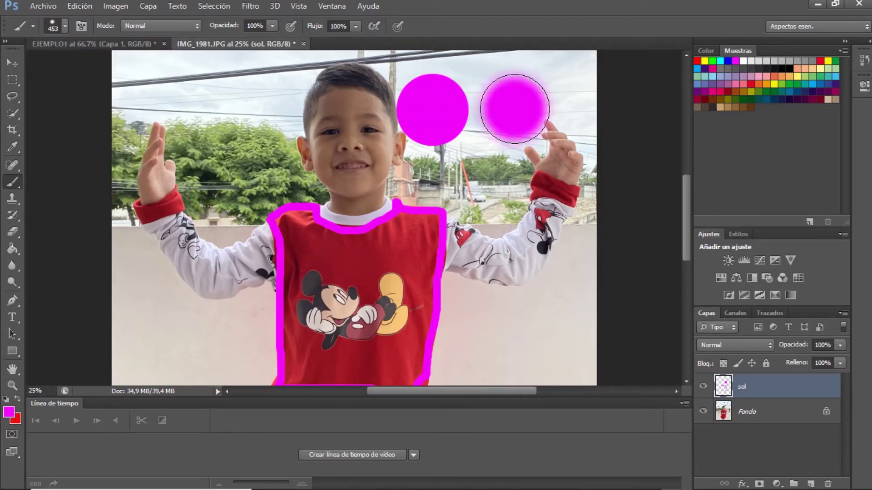
pyautogui.click(65, 26)
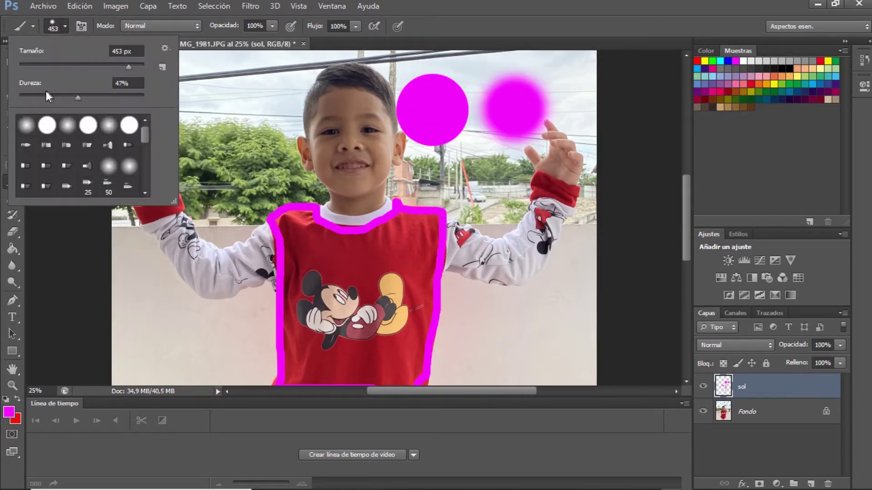
pyautogui.moveTo(77, 97); pyautogui.dragTo(8, 97)
pyautogui.click(338, 115)
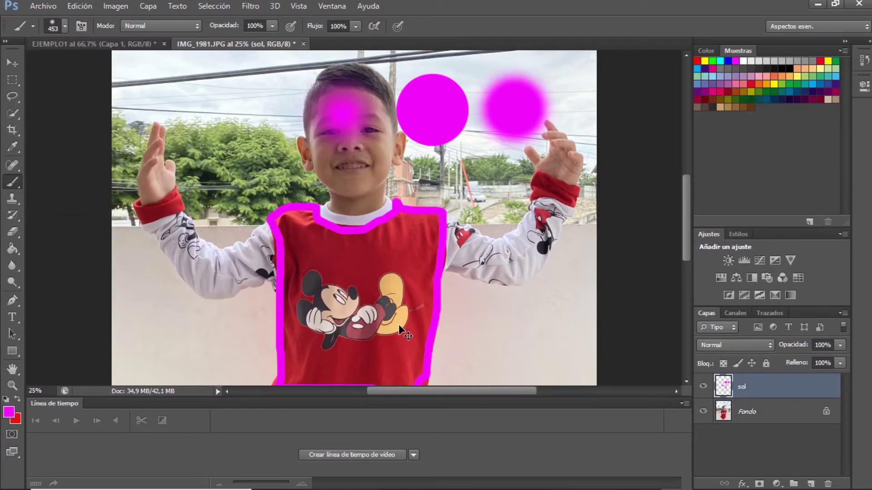
# Undo the three magenta test dabs
pyautogui.hotkey('ctrl', 'alt', 'z')
pyautogui.hotkey('ctrl', 'alt', 'z')
pyautogui.hotkey('ctrl', 'alt', 'z')
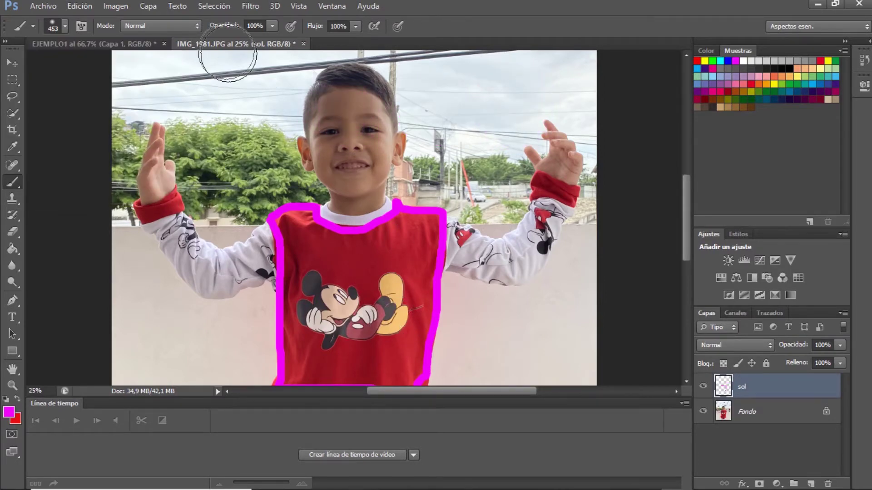
# Fill the shirt front inside the outline with magenta using a 349 px brush, raising the hardness from 0% to 100%
pyautogui.click(65, 26)
pyautogui.click(72, 64)
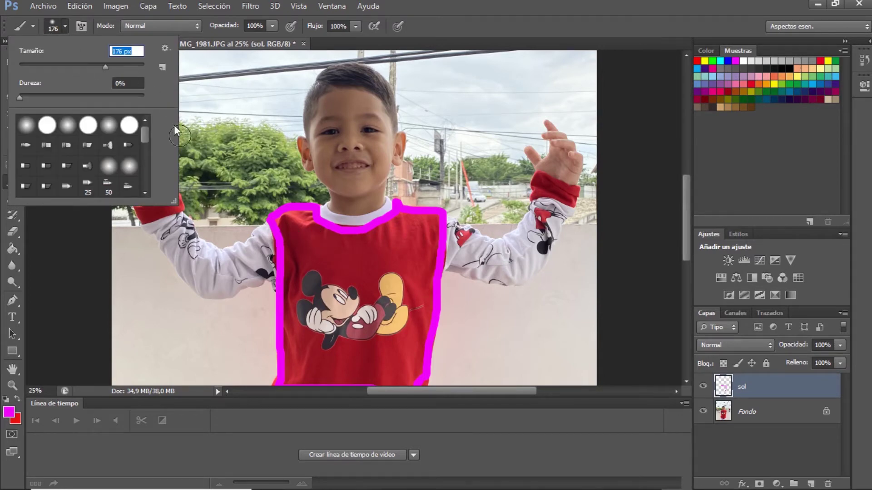
pyautogui.click(124, 68)
pyautogui.moveTo(299, 225); pyautogui.dragTo(297, 354)
pyautogui.click(62, 26)
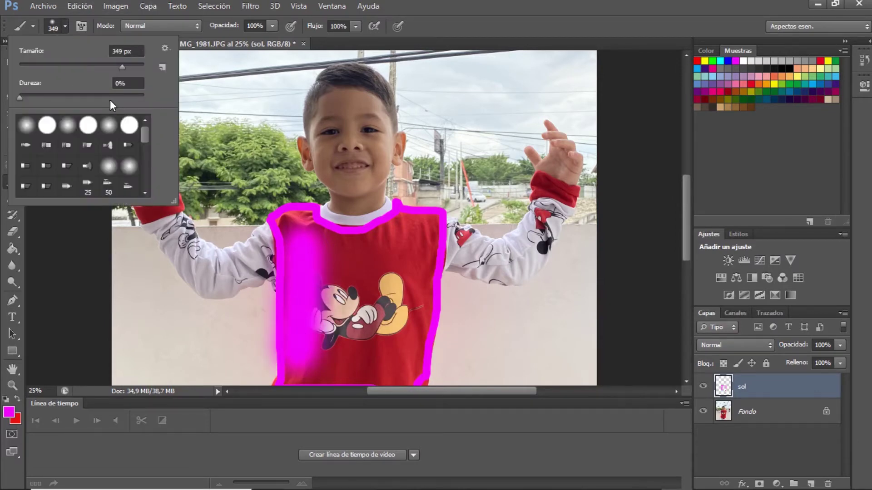
pyautogui.moveTo(305, 227)
pyautogui.mouseDown()
pyautogui.moveTo(307, 249)
pyautogui.moveTo(305, 372)
pyautogui.moveTo(401, 381)
pyautogui.moveTo(419, 237)
pyautogui.moveTo(397, 240)
pyautogui.moveTo(333, 354)
pyautogui.moveTo(326, 265)
pyautogui.moveTo(371, 253)
pyautogui.moveTo(409, 299)
pyautogui.moveTo(400, 339)
pyautogui.moveTo(330, 278)
pyautogui.moveTo(295, 232)
pyautogui.moveTo(411, 248)
pyautogui.moveTo(419, 230)
pyautogui.mouseUp()
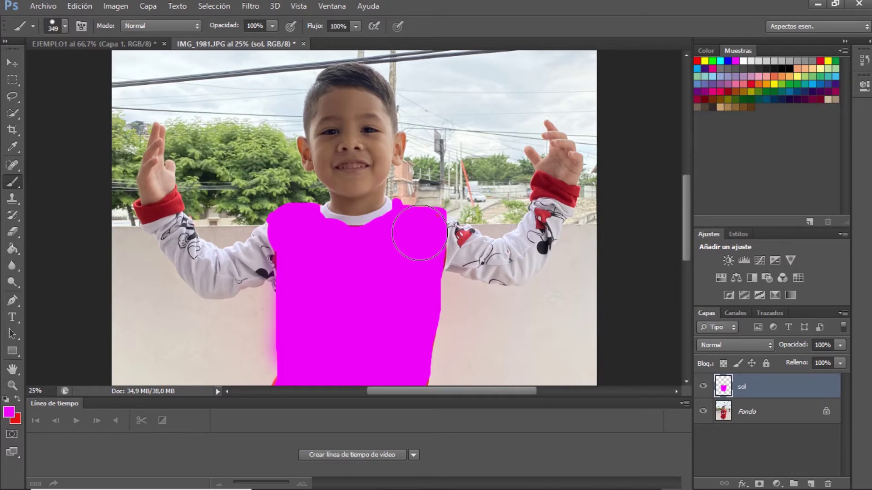
# Set the brush size to 215 px and touch up the magenta on the shirt's shoulder
pyautogui.click(64, 27)
pyautogui.click(116, 64)
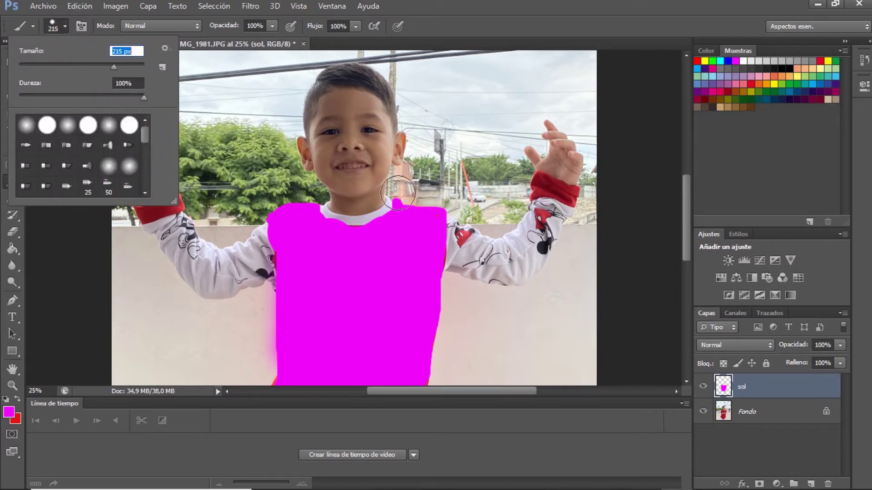
pyautogui.click(427, 224)
# Move the magenta shape off the shirt toward the boy's left hand and undo the move
pyautogui.click(10, 63)
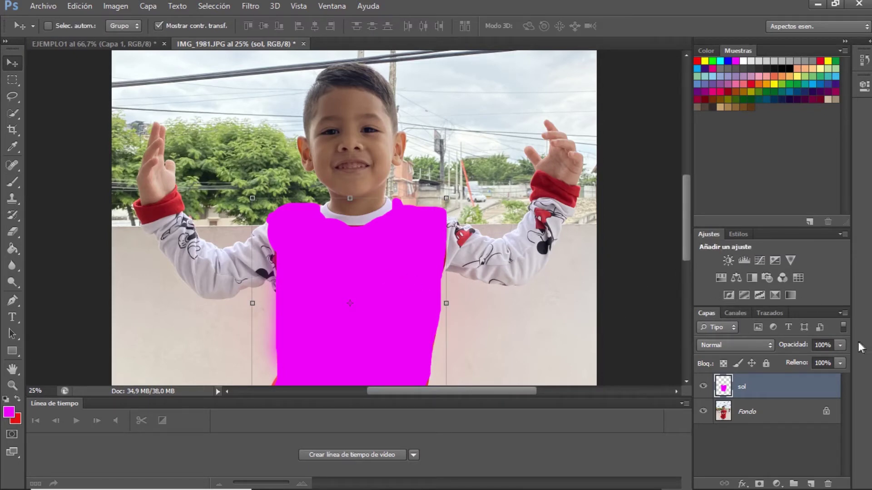
pyautogui.moveTo(399, 268); pyautogui.dragTo(516, 224)
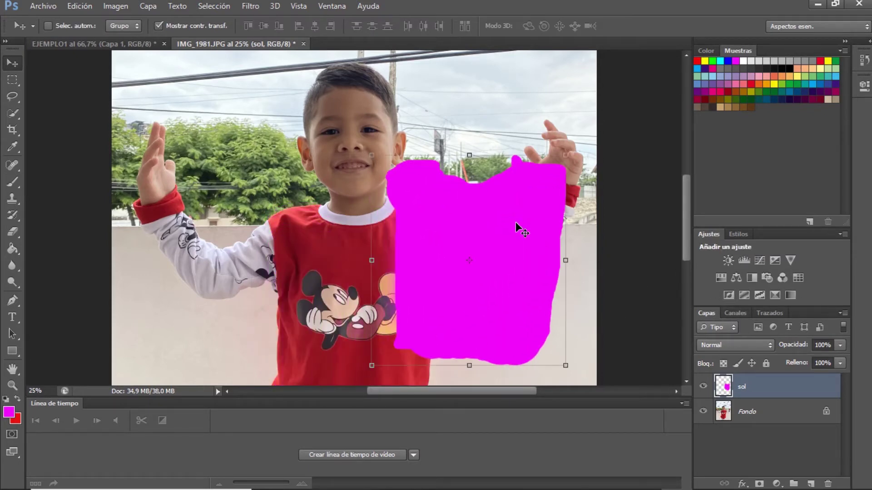
pyautogui.hotkey('ctrl', 'z')
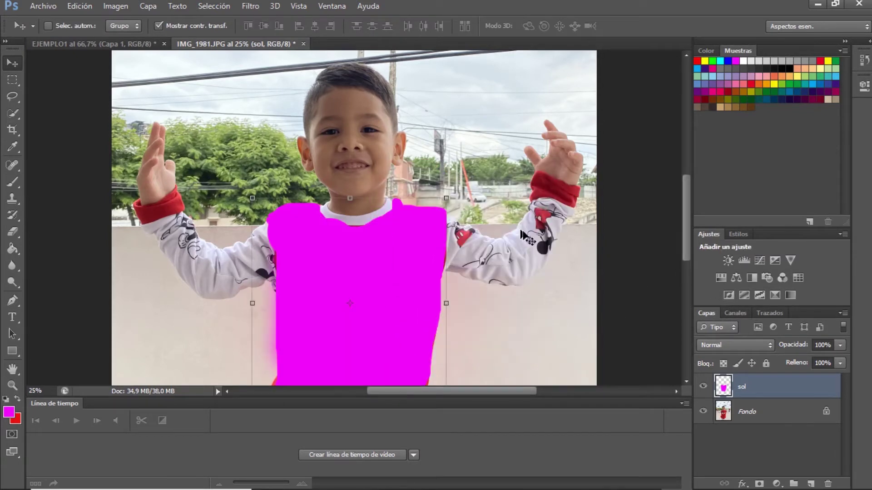
# Try lower opacity settings on the sol layer and return it to 100%
pyautogui.click(840, 346)
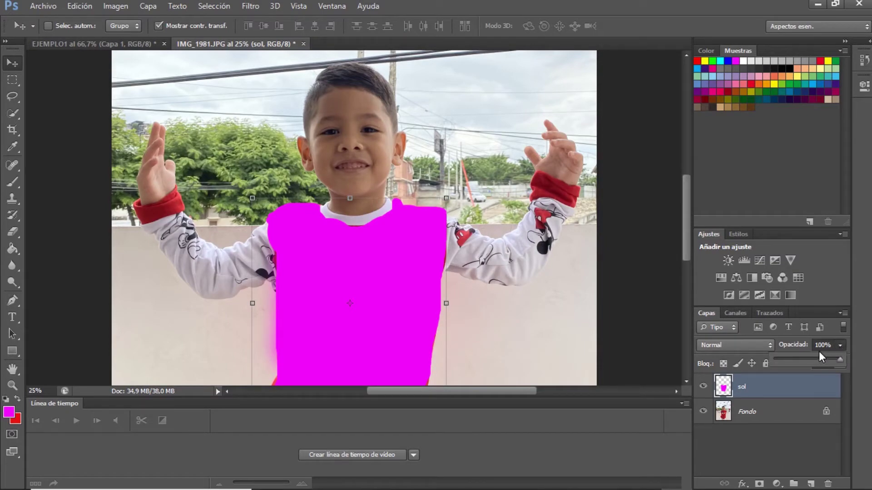
pyautogui.click(819, 353)
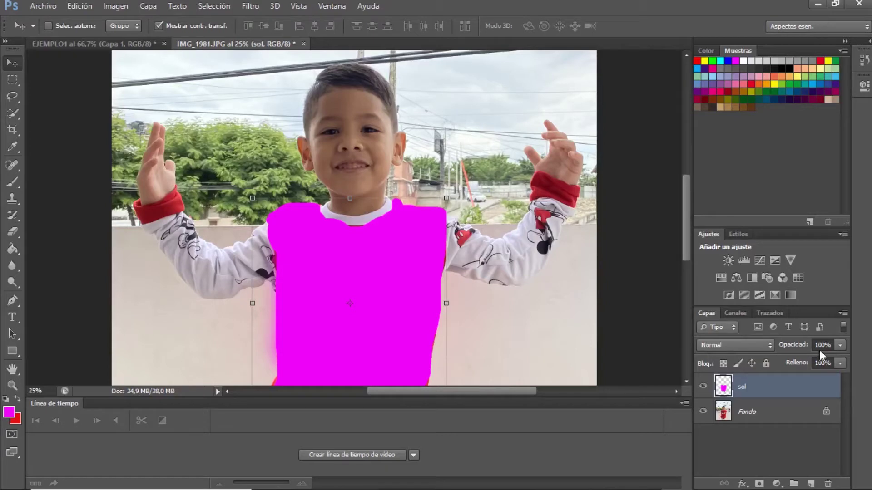
pyautogui.click(842, 346)
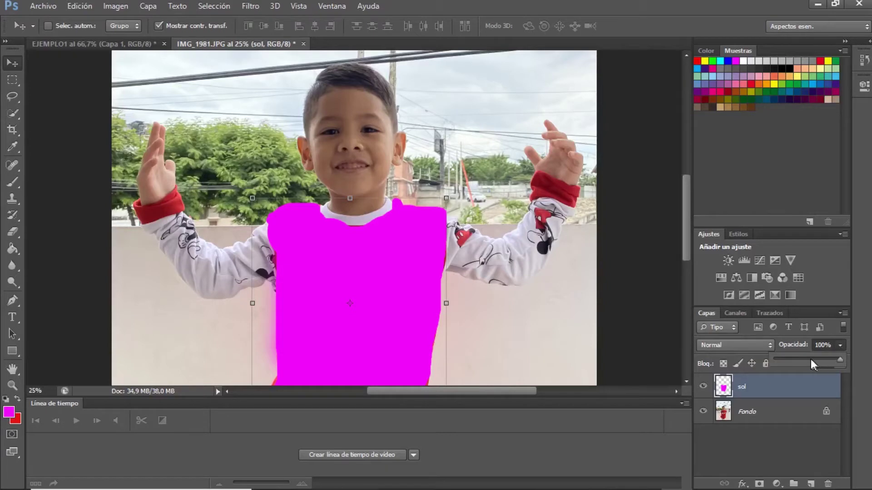
pyautogui.click(810, 359)
pyautogui.click(792, 361)
pyautogui.click(806, 358)
# Try to move the magenta area with no layer selected and reselect the sol layer
pyautogui.click(774, 458)
pyautogui.click(774, 457)
pyautogui.click(377, 303)
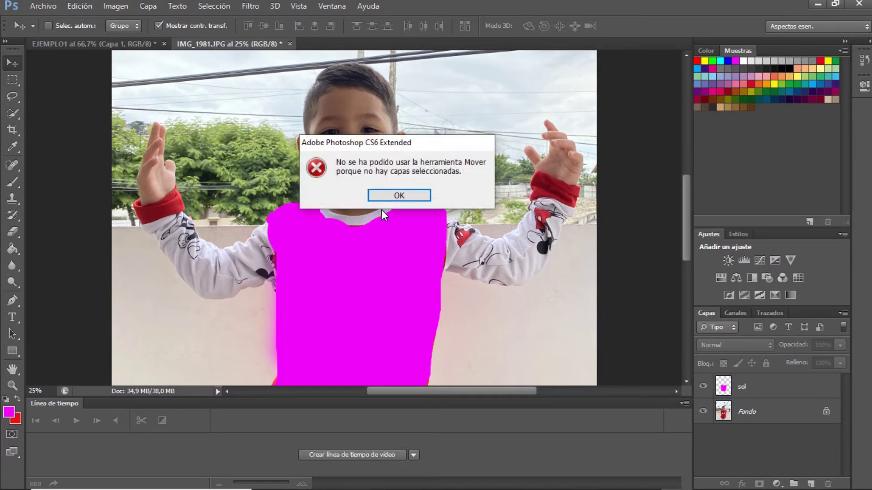
pyautogui.click(399, 196)
pyautogui.click(752, 387)
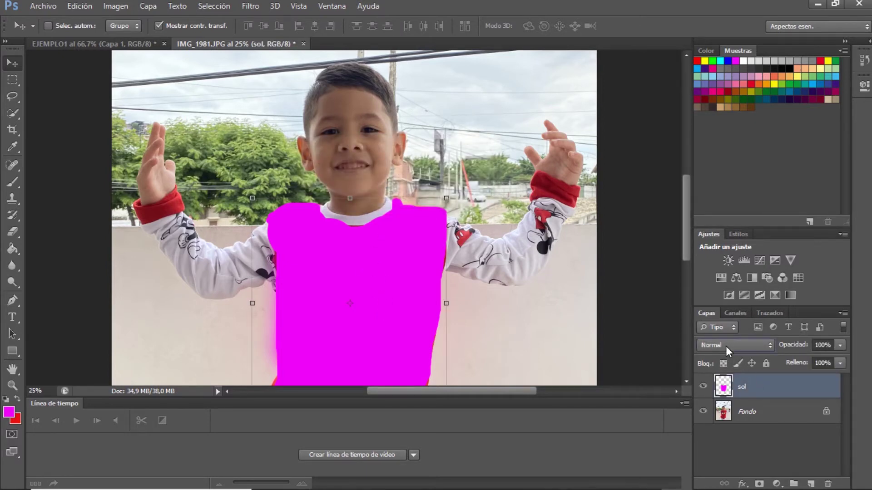
# Set the sol layer's blend mode to Multiplicar and try shifting the magenta toward the boy's right sleeve, undoing the move
pyautogui.click(726, 345)
pyautogui.click(712, 57)
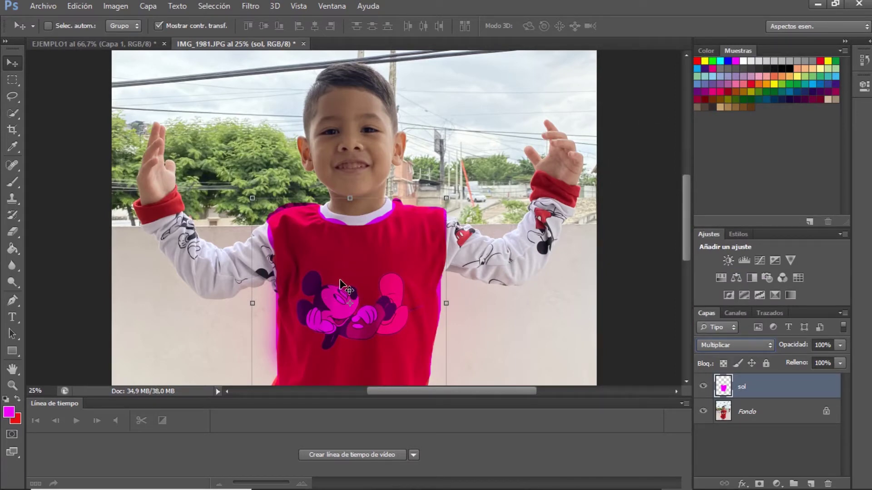
pyautogui.moveTo(331, 270); pyautogui.dragTo(229, 298)
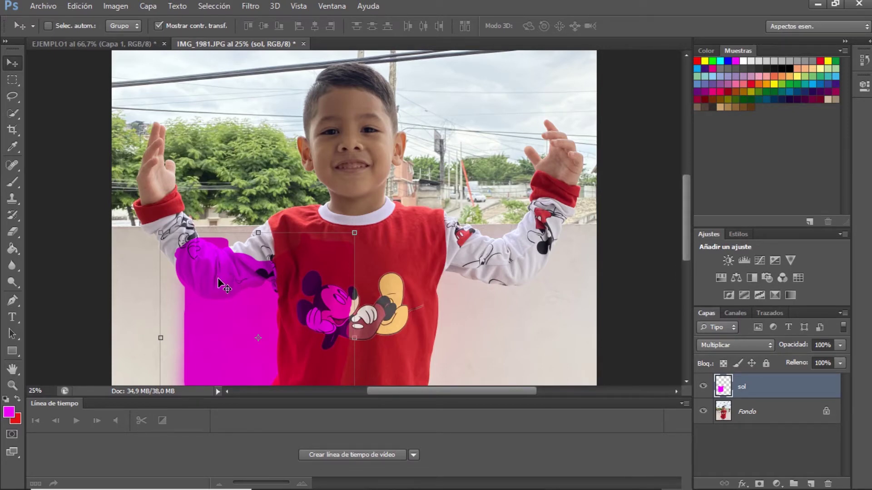
pyautogui.hotkey('ctrl', 'z')
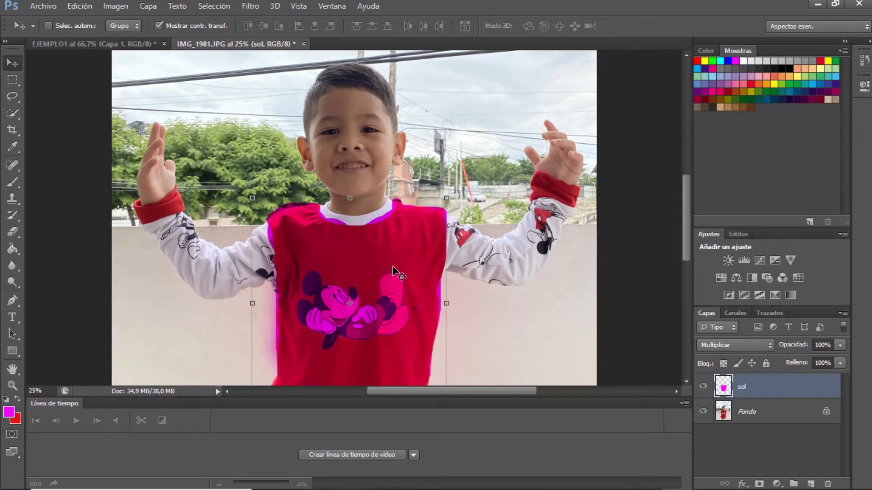
# Delete the sol layer and add a new empty layer above Fondo
pyautogui.press('Delete')
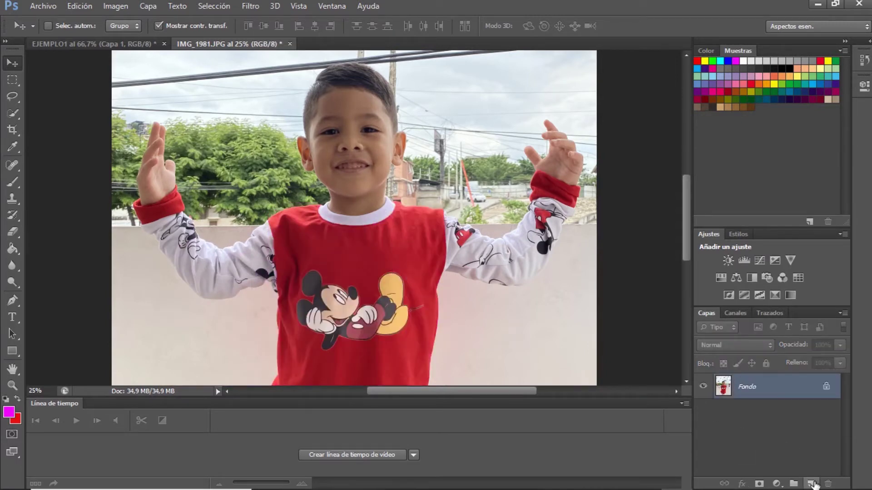
pyautogui.click(811, 484)
# Paint both white sleeves of the shirt magenta on the new layer with the 215 px brush
pyautogui.click(13, 182)
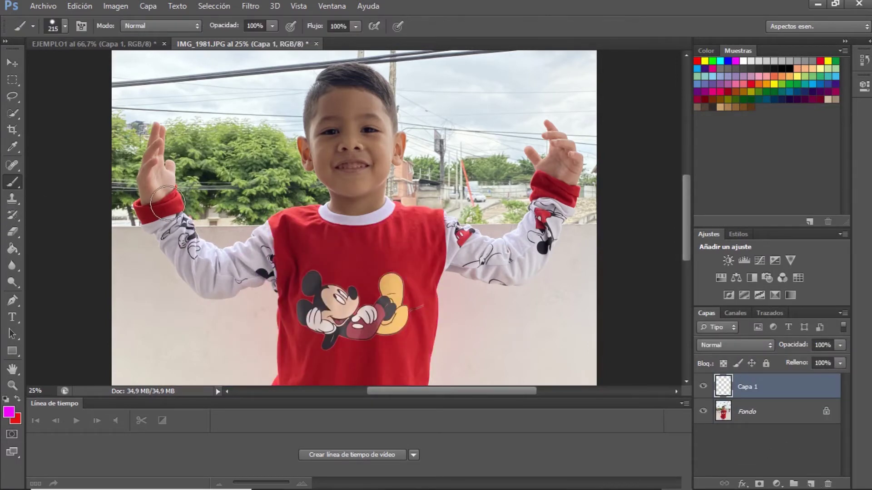
pyautogui.moveTo(157, 227)
pyautogui.mouseDown()
pyautogui.moveTo(211, 282)
pyautogui.moveTo(254, 272)
pyautogui.moveTo(262, 241)
pyautogui.moveTo(242, 260)
pyautogui.moveTo(177, 242)
pyautogui.moveTo(177, 230)
pyautogui.moveTo(217, 252)
pyautogui.mouseUp()
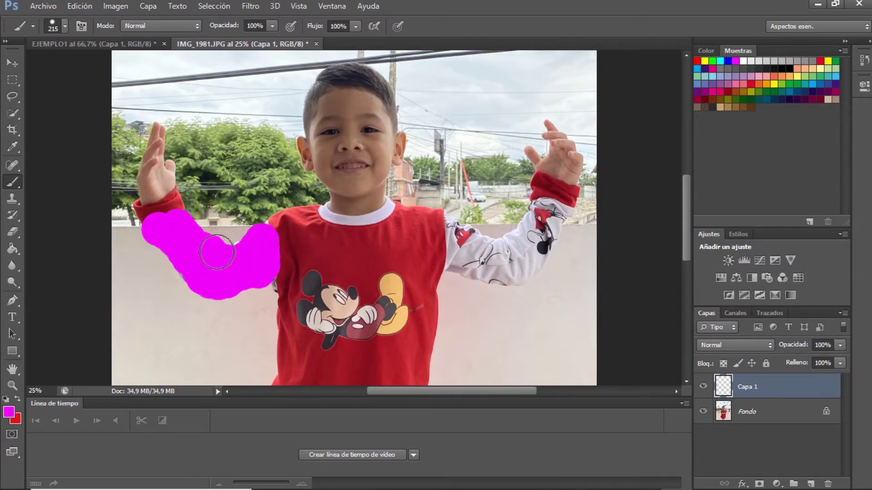
pyautogui.moveTo(452, 220)
pyautogui.mouseDown()
pyautogui.moveTo(463, 263)
pyautogui.moveTo(523, 271)
pyautogui.moveTo(560, 219)
pyautogui.moveTo(540, 215)
pyautogui.moveTo(560, 215)
pyautogui.moveTo(507, 257)
pyautogui.moveTo(456, 237)
pyautogui.moveTo(526, 245)
pyautogui.moveTo(497, 167)
pyautogui.moveTo(501, 295)
pyautogui.moveTo(500, 173)
pyautogui.moveTo(518, 200)
pyautogui.mouseUp()
# Set the blend mode of the painted sleeve layer to Multiplicar
pyautogui.click(12, 62)
pyautogui.hotkey('ctrl', 'z')
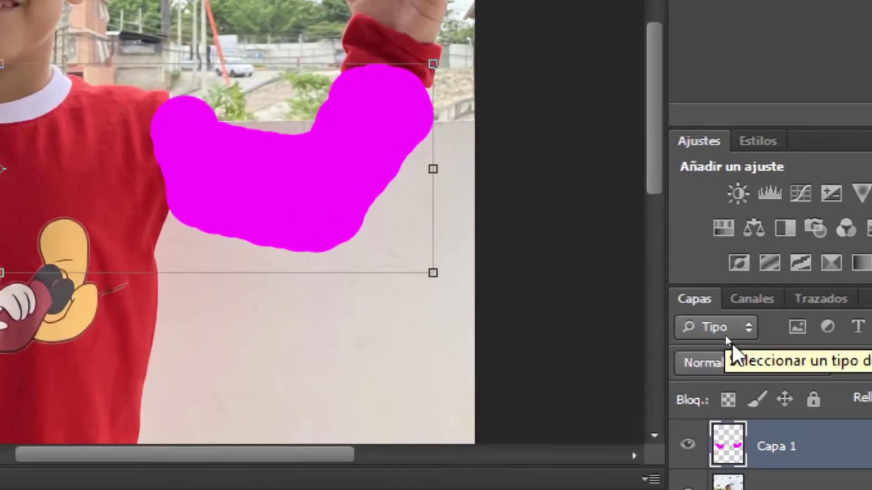
pyautogui.click(713, 368)
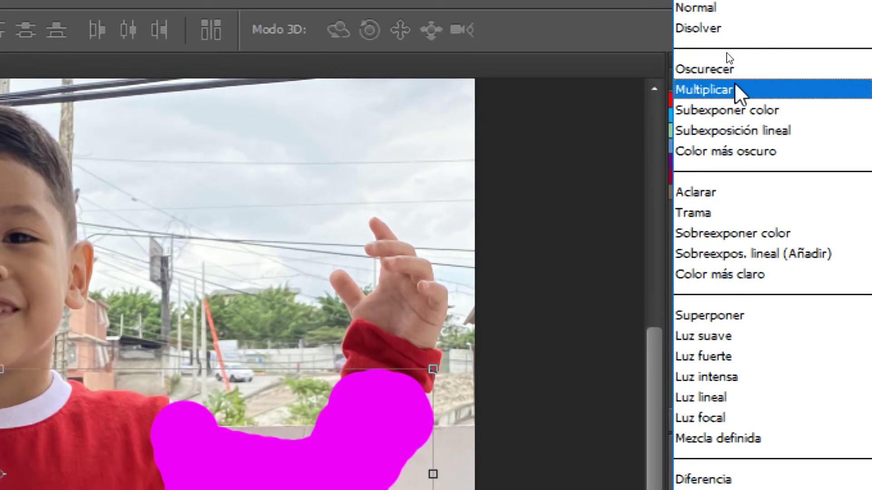
pyautogui.click(733, 86)
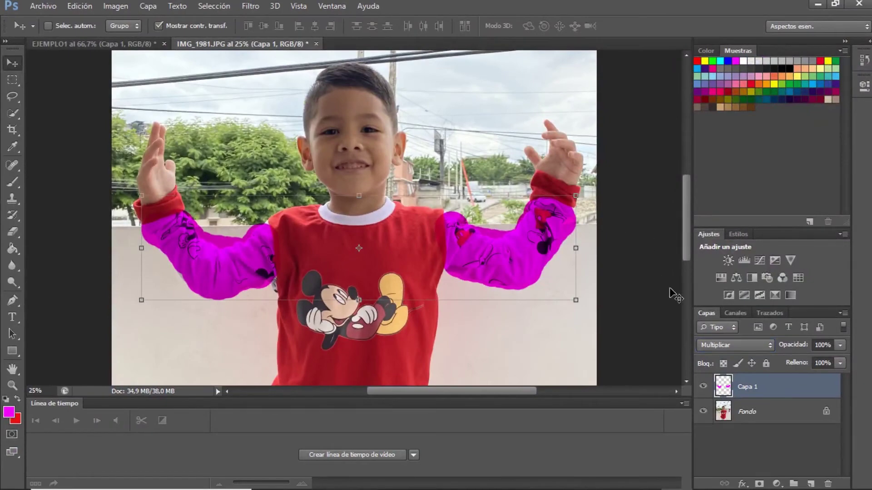
# Erase the magenta spill below the sleeve on the boy's left arm, from the armpit outward, with the 13 px Eraser
pyautogui.hotkey('ctrl', '+')
pyautogui.hotkey('ctrl', '+')
pyautogui.hotkey('ctrl', '+')
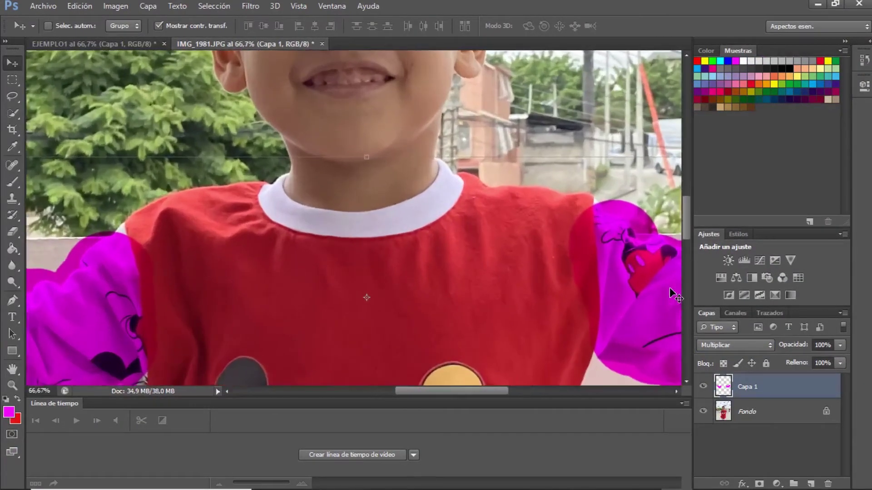
pyautogui.moveTo(584, 283); pyautogui.dragTo(247, 171)
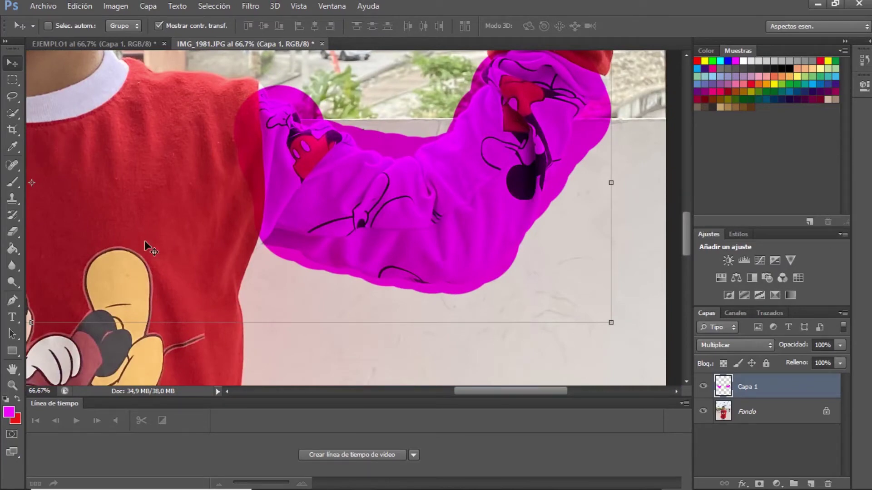
pyautogui.click(13, 232)
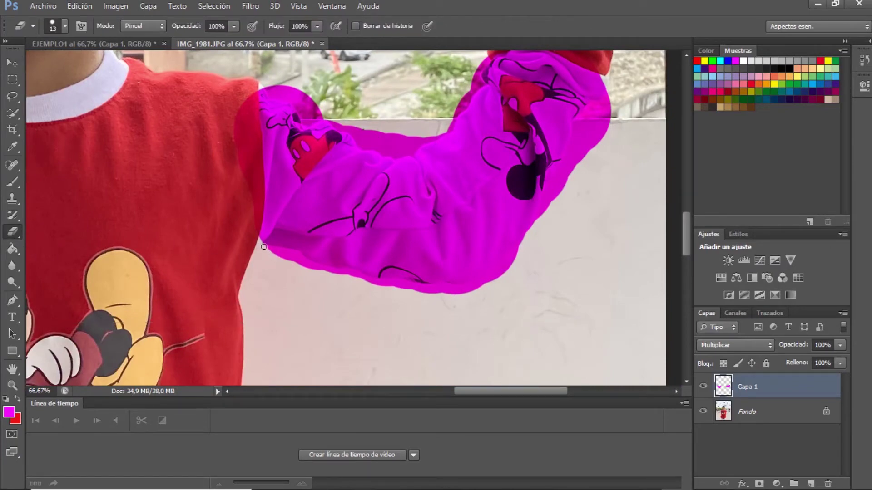
pyautogui.hotkey('ctrl', '+')
pyautogui.hotkey('ctrl', '+')
pyautogui.hotkey('ctrl', '+')
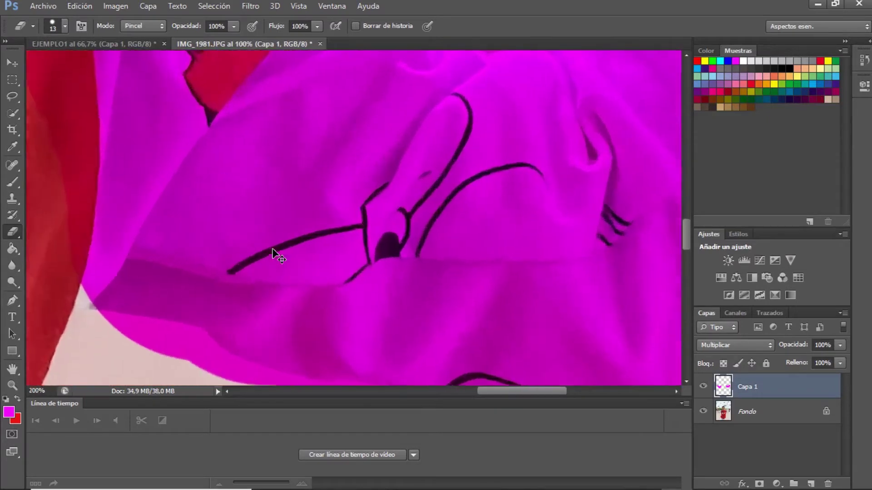
pyautogui.moveTo(224, 301); pyautogui.dragTo(382, 138)
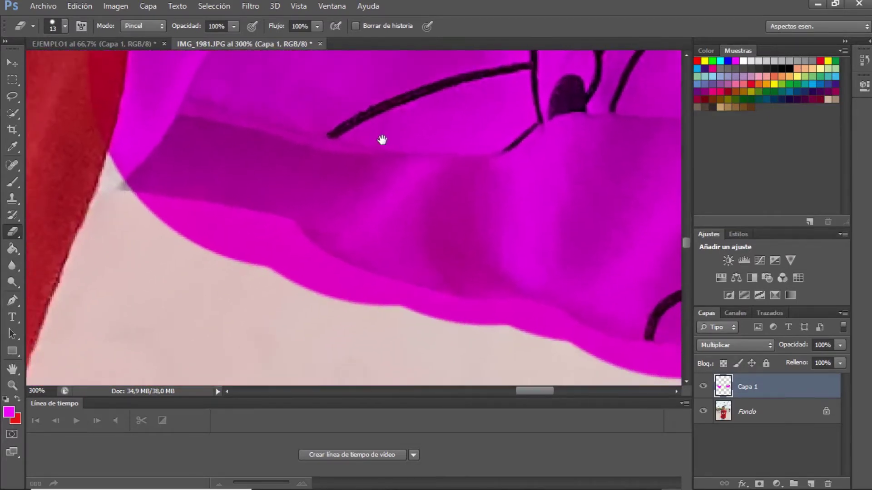
pyautogui.click(13, 368)
pyautogui.moveTo(201, 272); pyautogui.dragTo(179, 313)
pyautogui.hscroll(-3, 531, 119)
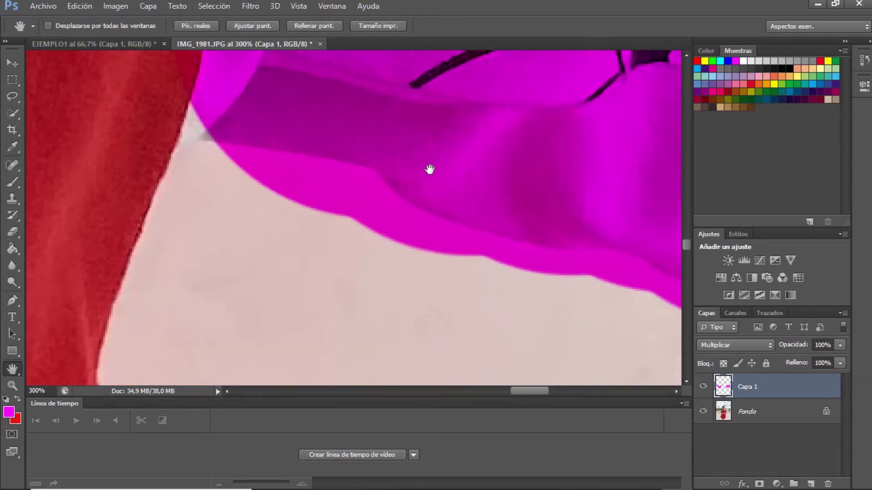
pyautogui.hscroll(2, 430, 169)
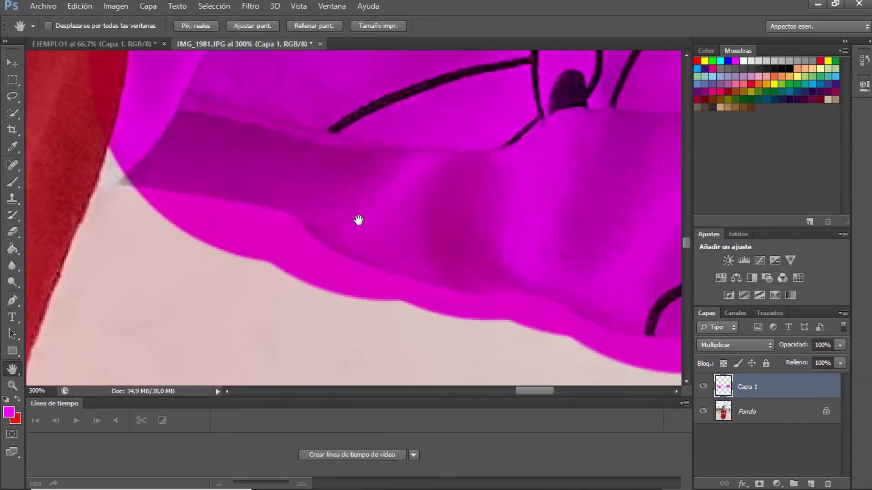
pyautogui.moveTo(269, 271); pyautogui.dragTo(305, 259)
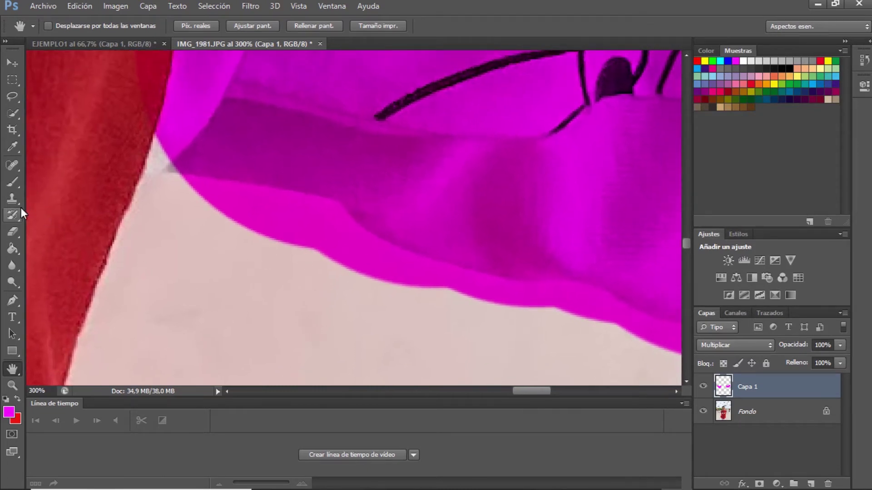
pyautogui.click(12, 232)
pyautogui.moveTo(171, 195)
pyautogui.mouseDown()
pyautogui.moveTo(188, 187)
pyautogui.moveTo(319, 207)
pyautogui.moveTo(410, 263)
pyautogui.mouseUp()
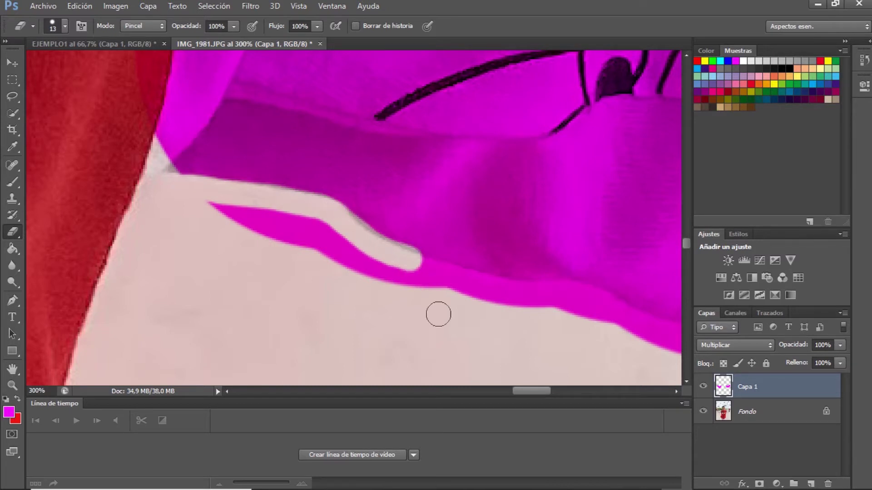
pyautogui.hotkey('ctrl', 'z')
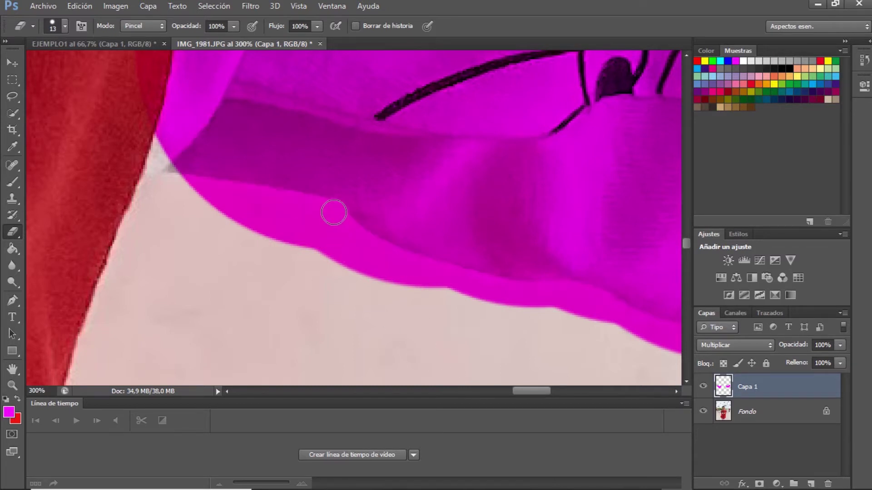
pyautogui.moveTo(333, 208)
pyautogui.mouseDown()
pyautogui.moveTo(384, 255)
pyautogui.moveTo(474, 283)
pyautogui.moveTo(573, 295)
pyautogui.moveTo(553, 309)
pyautogui.moveTo(454, 303)
pyautogui.moveTo(335, 255)
pyautogui.moveTo(326, 211)
pyautogui.moveTo(169, 188)
pyautogui.moveTo(276, 234)
pyautogui.moveTo(479, 290)
pyautogui.mouseUp()
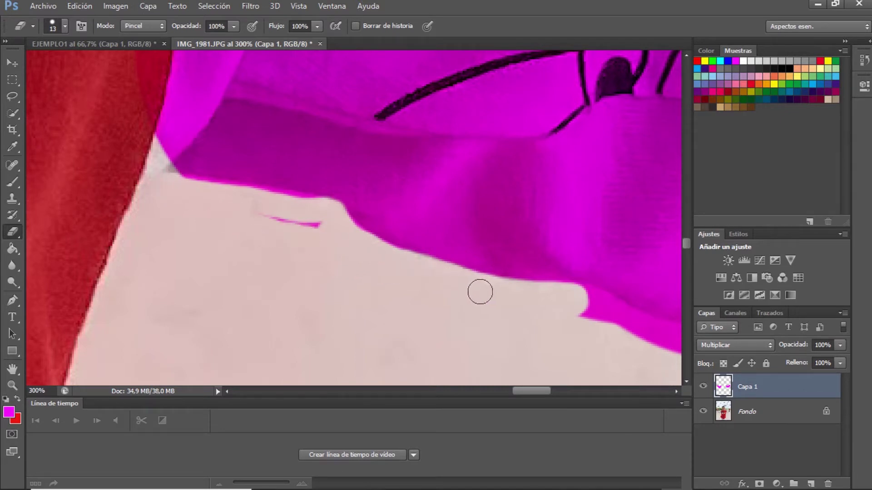
pyautogui.moveTo(319, 232)
pyautogui.mouseDown()
pyautogui.moveTo(267, 220)
pyautogui.moveTo(315, 208)
pyautogui.moveTo(165, 185)
pyautogui.mouseUp()
# Continue erasing the magenta spill along the underside of the same sleeve as far as the elbow
pyautogui.moveTo(365, 297); pyautogui.dragTo(46, 227)
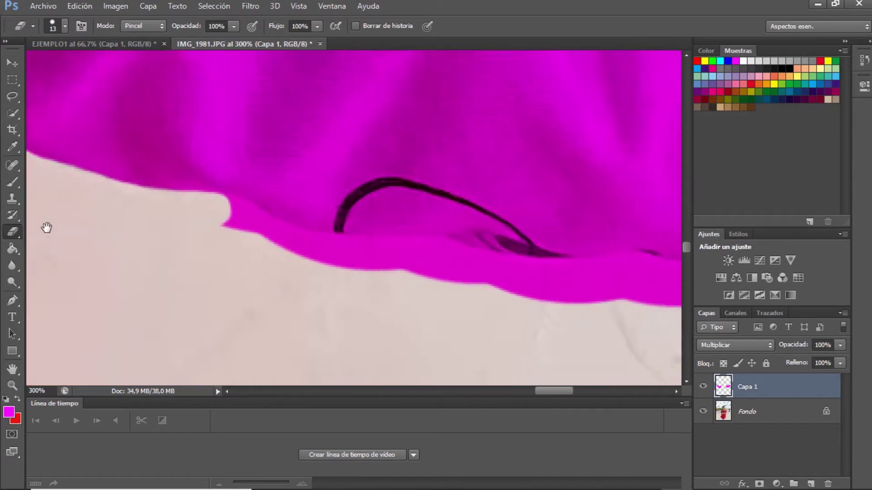
pyautogui.moveTo(218, 229)
pyautogui.mouseDown()
pyautogui.moveTo(225, 206)
pyautogui.moveTo(269, 229)
pyautogui.moveTo(241, 231)
pyautogui.moveTo(228, 227)
pyautogui.moveTo(279, 230)
pyautogui.moveTo(336, 249)
pyautogui.moveTo(447, 251)
pyautogui.moveTo(504, 270)
pyautogui.moveTo(478, 278)
pyautogui.moveTo(319, 262)
pyautogui.moveTo(267, 246)
pyautogui.moveTo(351, 263)
pyautogui.mouseUp()
pyautogui.moveTo(464, 284); pyautogui.dragTo(214, 247)
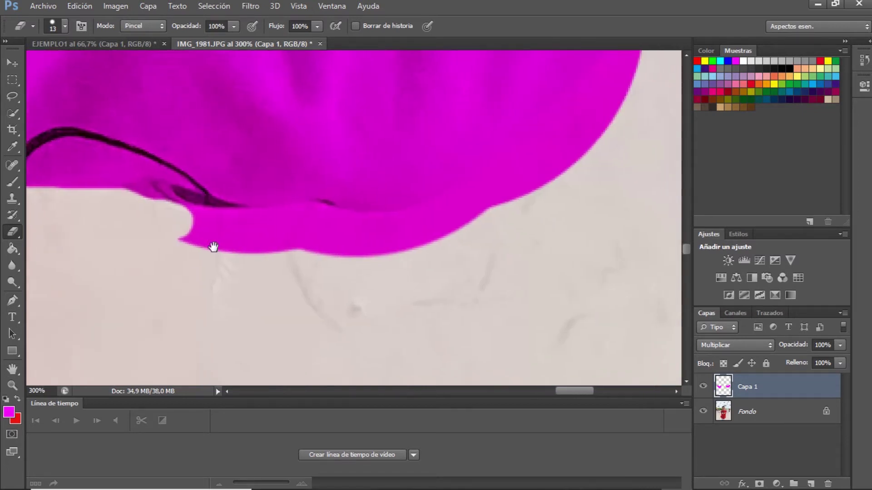
pyautogui.moveTo(167, 216)
pyautogui.mouseDown()
pyautogui.moveTo(421, 219)
pyautogui.moveTo(460, 202)
pyautogui.moveTo(552, 129)
pyautogui.moveTo(477, 206)
pyautogui.moveTo(388, 239)
pyautogui.moveTo(169, 244)
pyautogui.moveTo(308, 231)
pyautogui.moveTo(370, 240)
pyautogui.moveTo(446, 224)
pyautogui.moveTo(359, 262)
pyautogui.mouseUp()
pyautogui.scroll(-5, 365, 254)
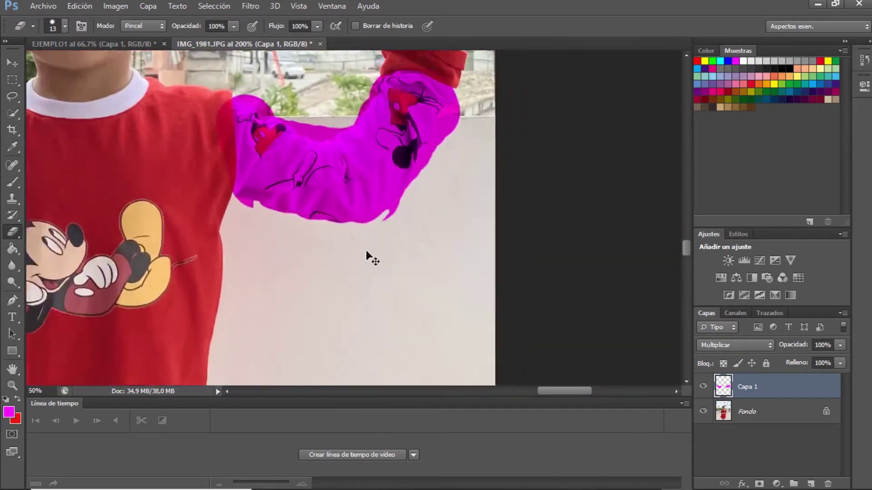
pyautogui.moveTo(306, 241)
pyautogui.mouseDown()
pyautogui.moveTo(430, 251)
pyautogui.moveTo(461, 242)
pyautogui.mouseUp()
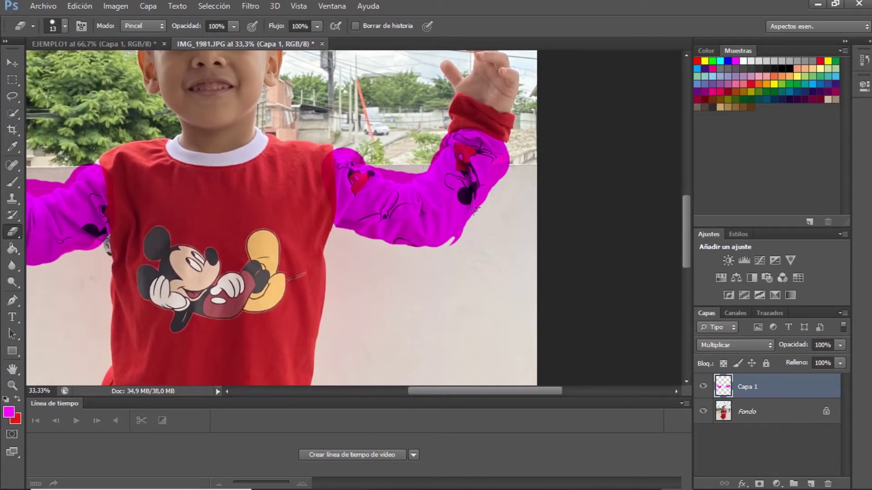
pyautogui.moveTo(383, 267)
pyautogui.mouseDown()
pyautogui.moveTo(475, 288)
pyautogui.moveTo(526, 277)
pyautogui.moveTo(466, 291)
pyautogui.mouseUp()
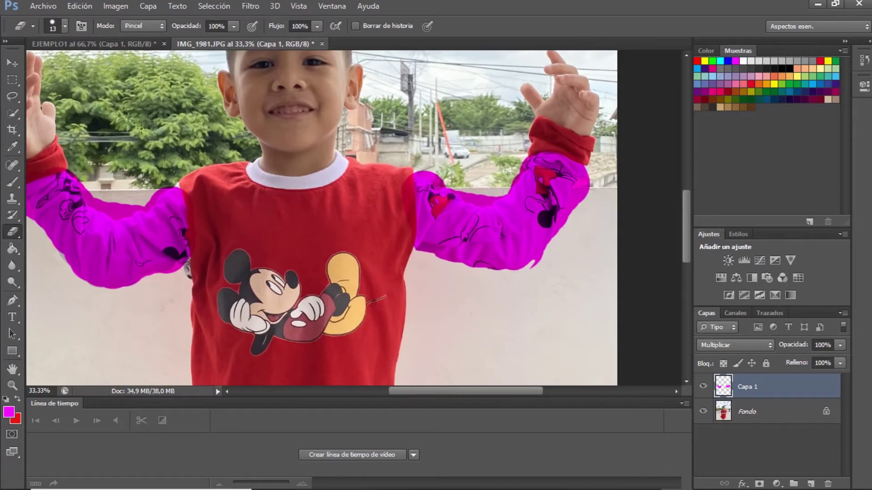
# Try moving the magenta sleeve layer downward off the arms and undo the move
pyautogui.click(12, 63)
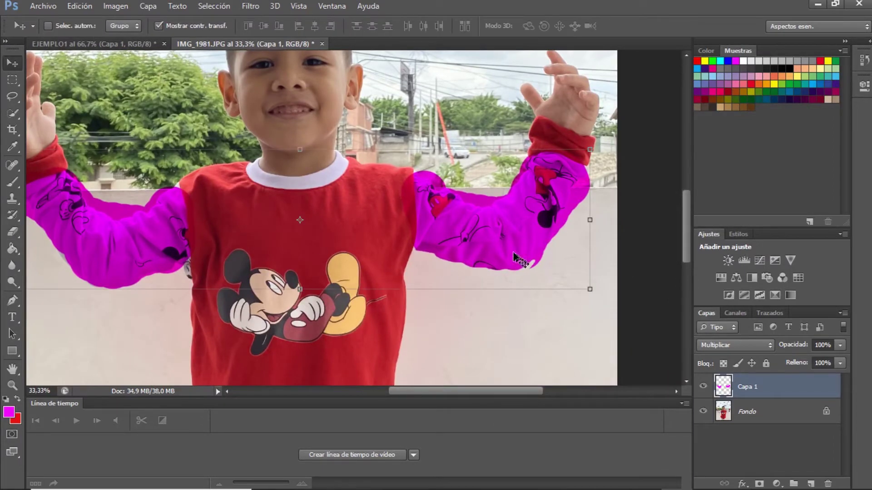
pyautogui.moveTo(513, 255); pyautogui.dragTo(502, 335)
pyautogui.hotkey('ctrl', 'z')
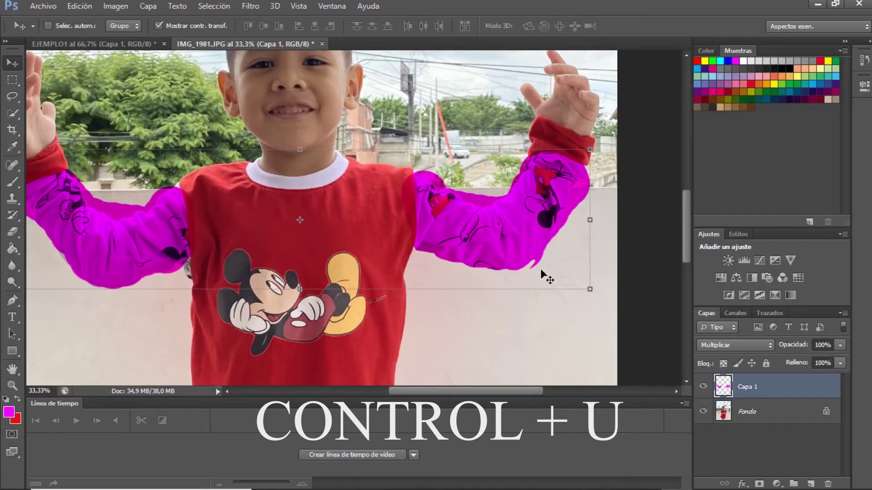
pyautogui.hotkey('ctrl', 'u')
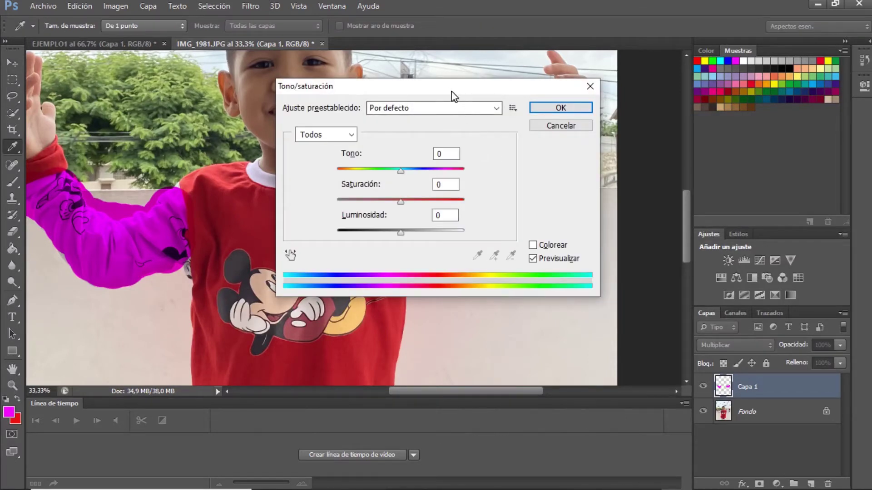
pyautogui.moveTo(495, 93); pyautogui.dragTo(733, 81)
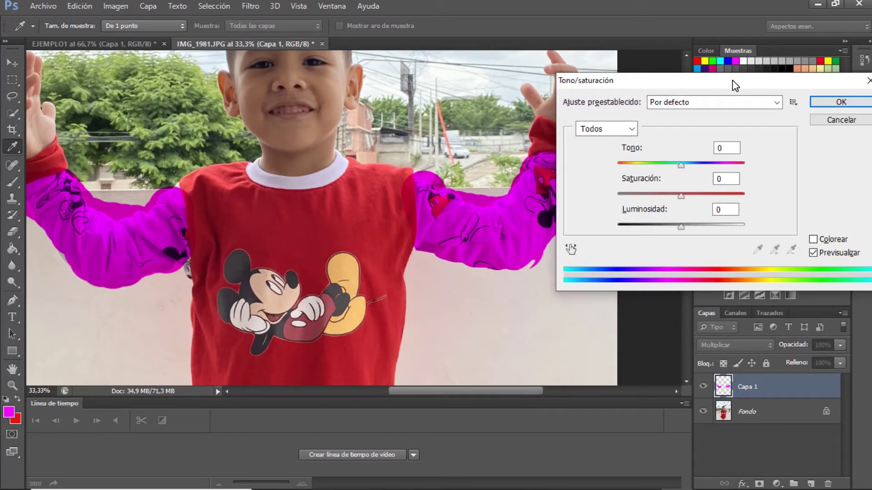
pyautogui.moveTo(685, 87); pyautogui.dragTo(690, 30)
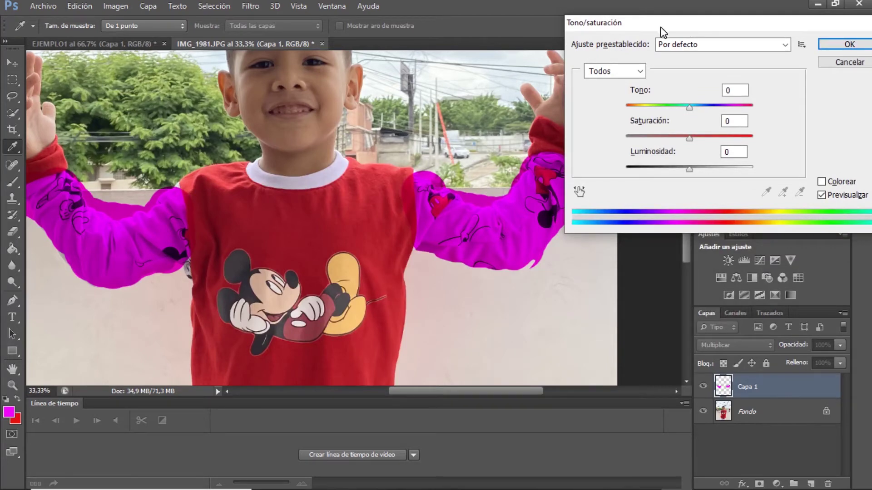
pyautogui.moveTo(681, 29); pyautogui.dragTo(584, 28)
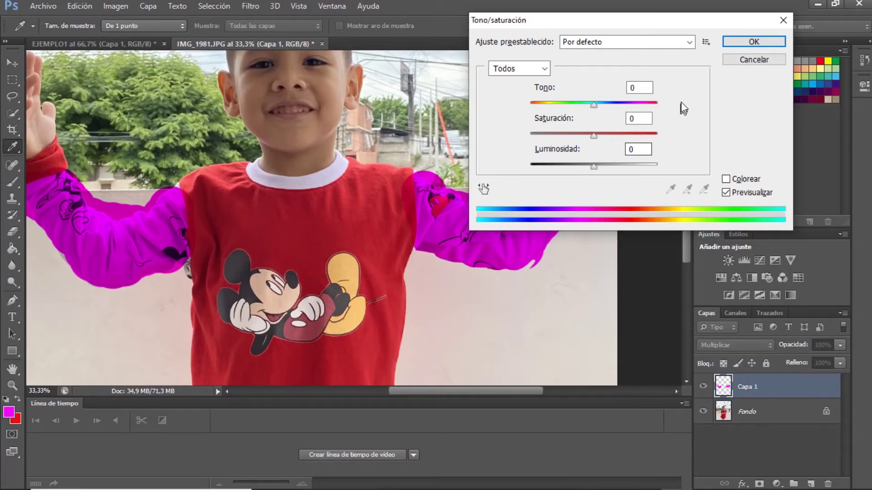
pyautogui.click(733, 59)
pyautogui.press('v')
pyautogui.click(753, 448)
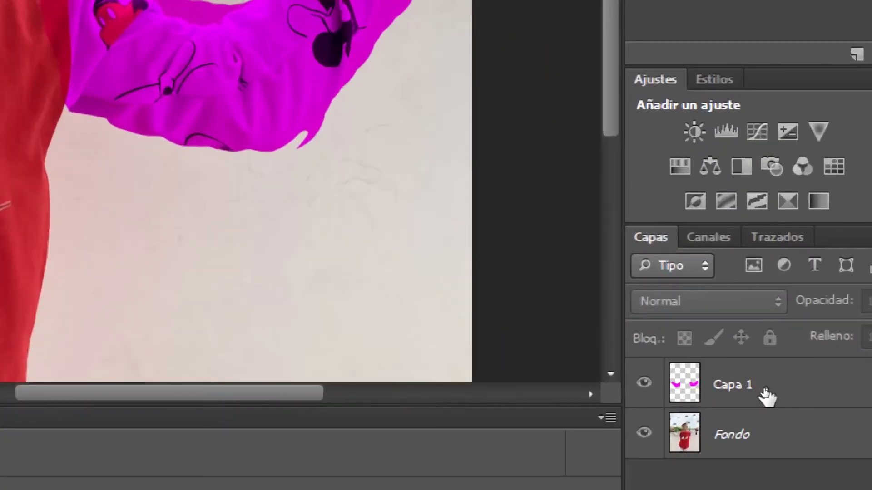
# Try recolouring the Capa 1 sleeve paint with Hue/Saturation, shifting the hue to -106, and cancel the adjustment
pyautogui.click(767, 397)
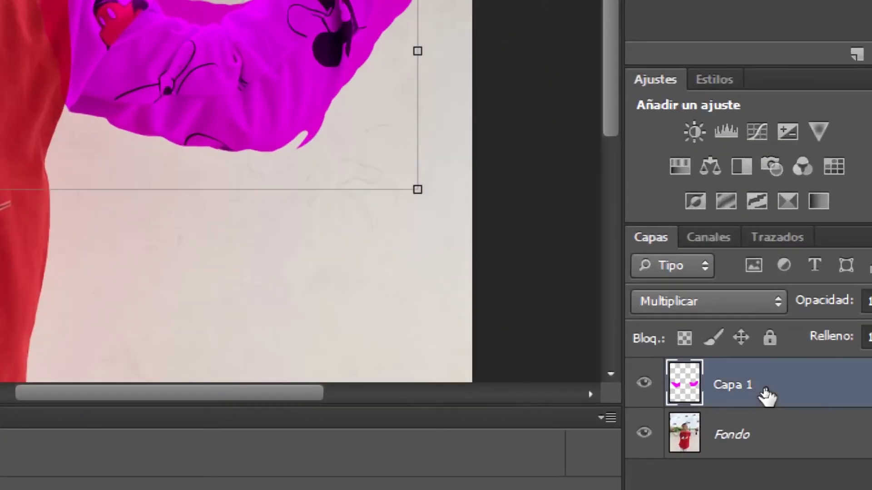
pyautogui.hotkey('ctrl', '0')
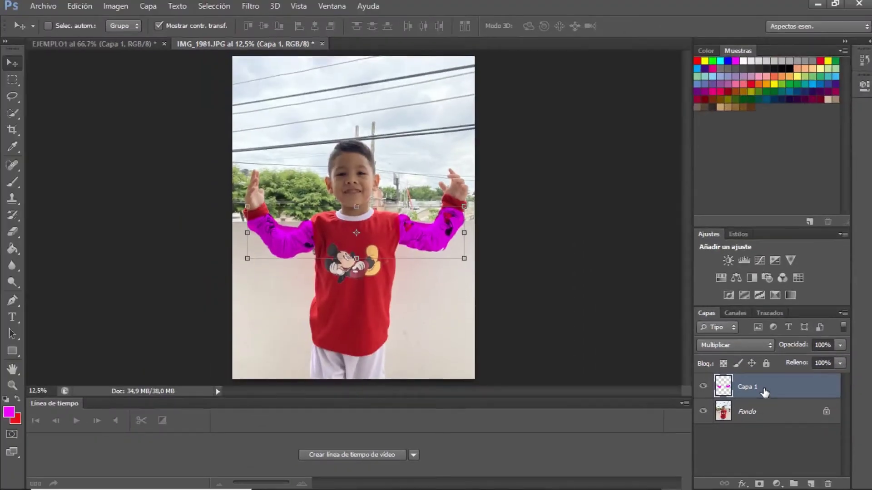
pyautogui.hotkey('ctrl', 'u')
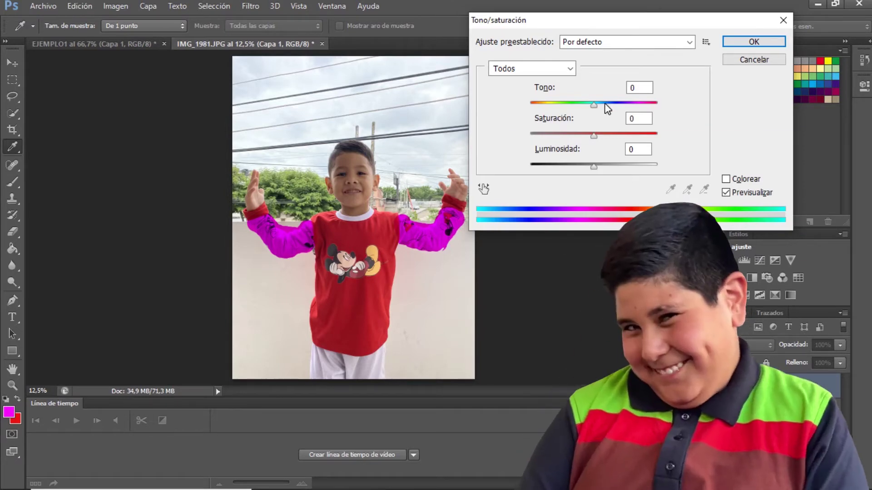
pyautogui.moveTo(593, 107); pyautogui.dragTo(667, 120)
pyautogui.moveTo(672, 120); pyautogui.dragTo(550, 121)
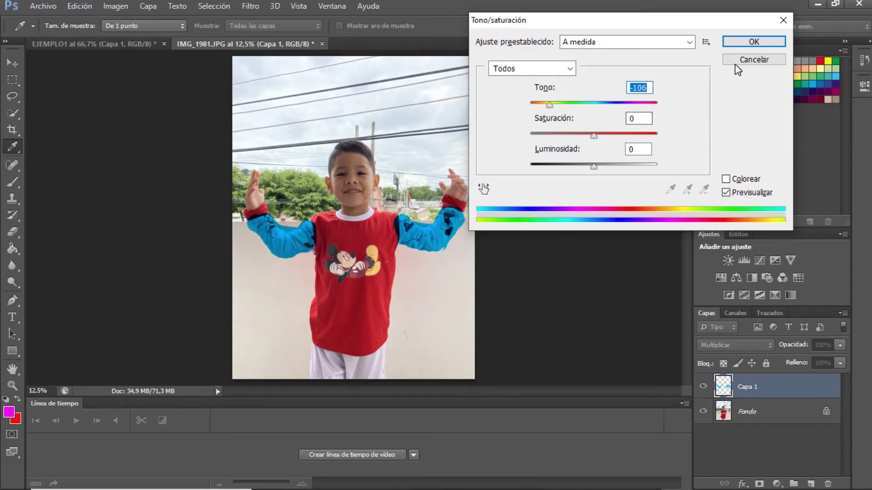
pyautogui.click(751, 59)
pyautogui.press('v')
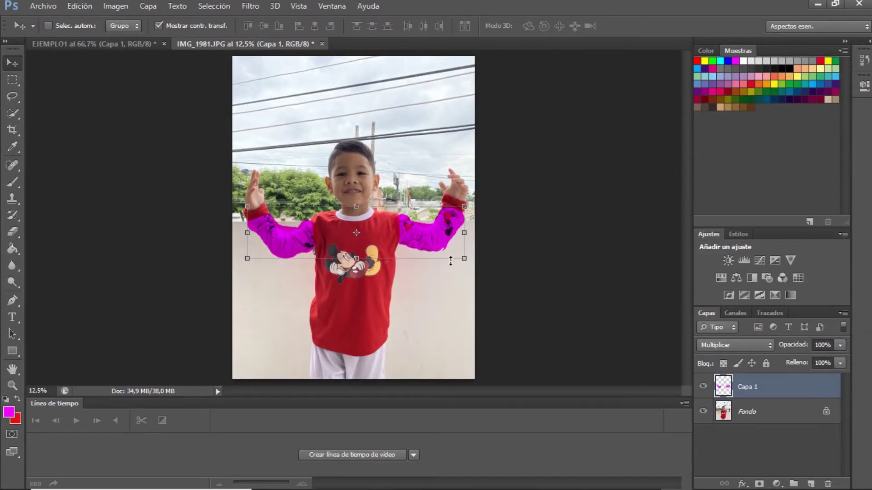
# Delete the magenta sleeve layer Capa 1, leaving only the Fondo layer
pyautogui.hotkey('ctrl', 'e')
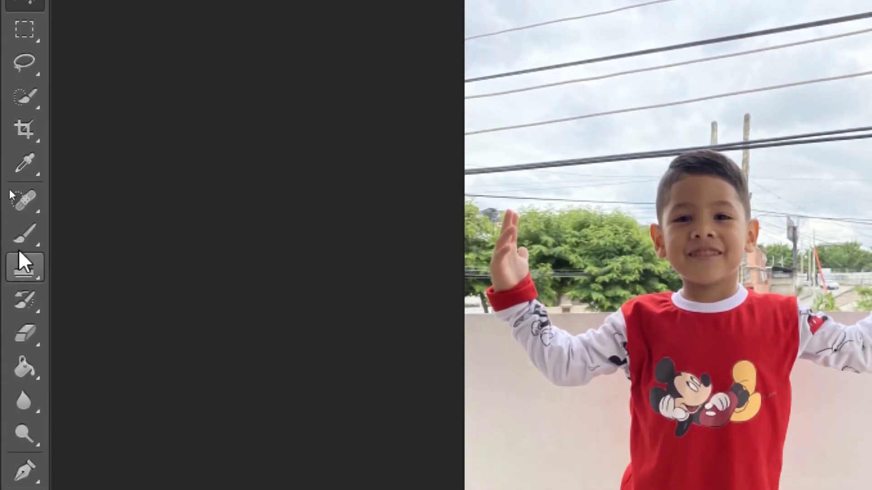
# Look through the healing tool variants, including Content-Aware Move, and activate the Spot Healing Brush
pyautogui.rightClick(28, 201)
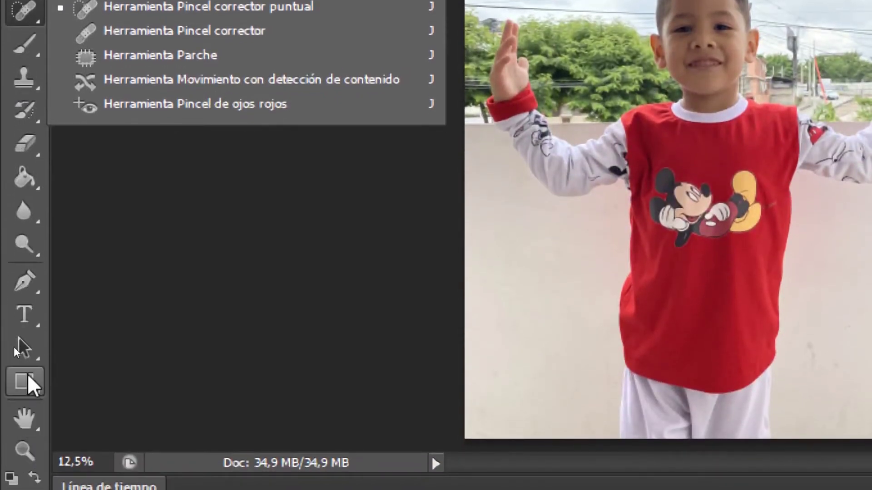
pyautogui.click(33, 185)
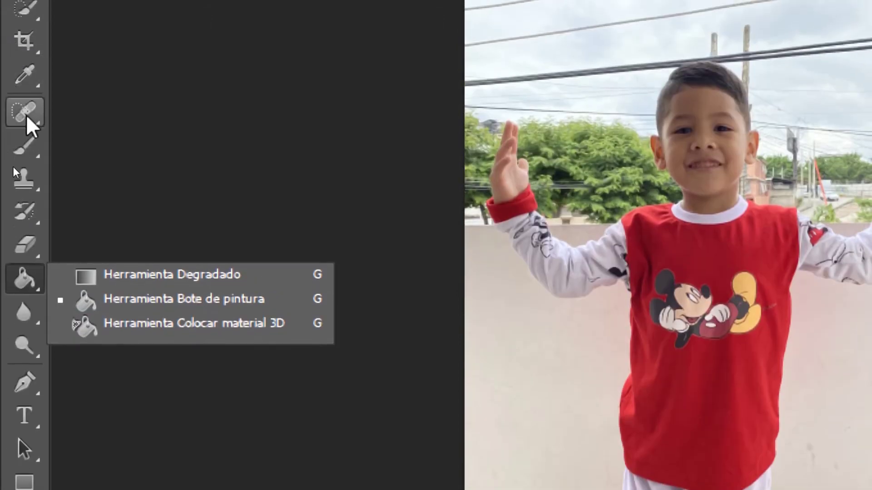
pyautogui.click(26, 116)
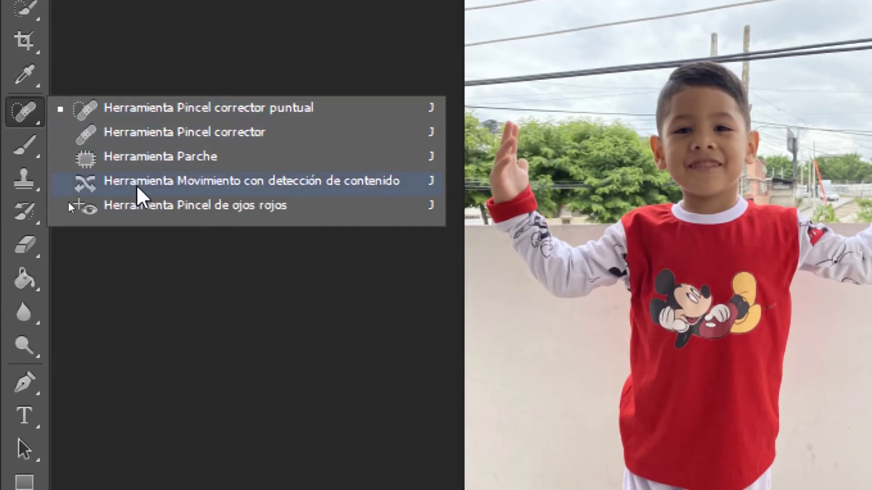
pyautogui.click(138, 188)
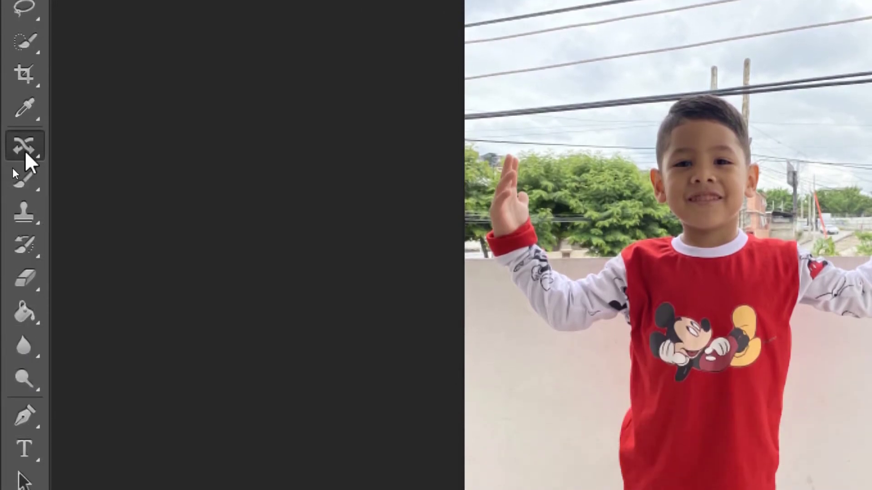
pyautogui.click(29, 150)
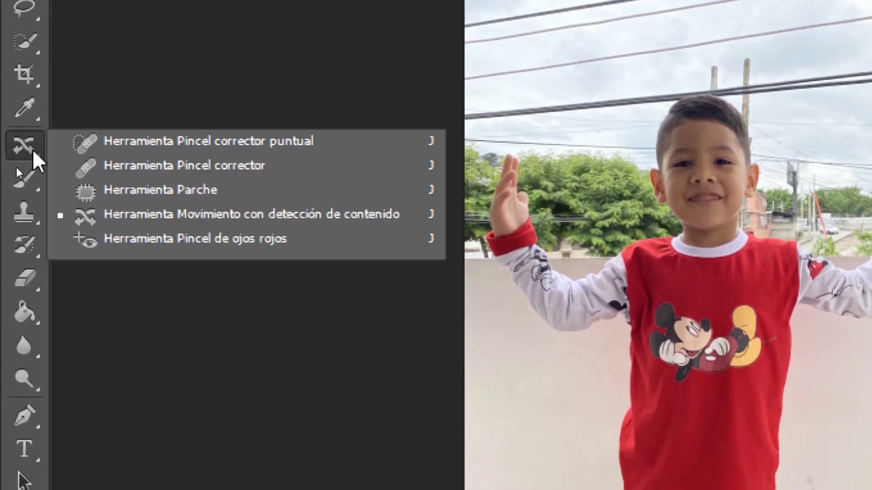
pyautogui.click(193, 141)
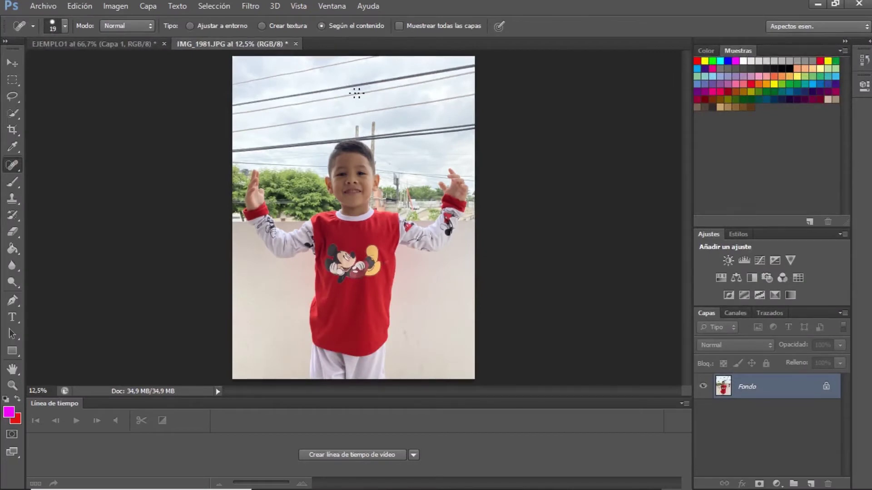
# Set the Spot Healing Brush size to 119 px
pyautogui.click(65, 26)
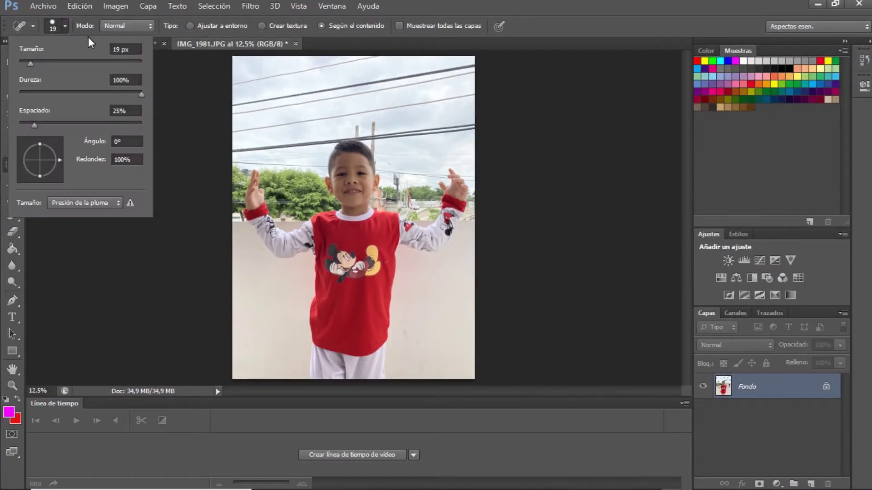
pyautogui.click(94, 60)
pyautogui.click(128, 62)
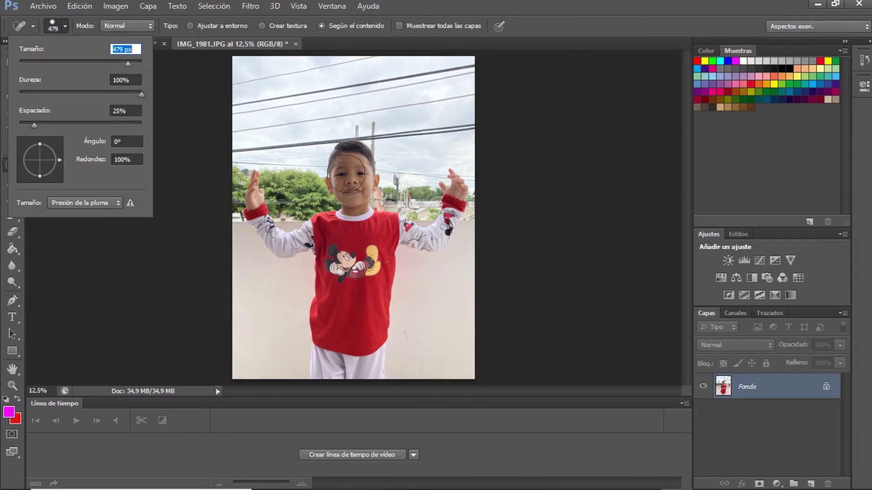
pyautogui.click(113, 63)
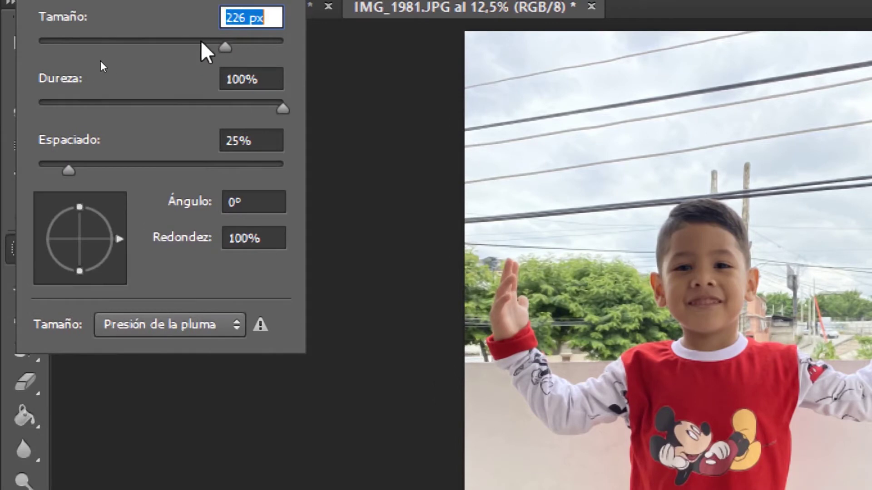
pyautogui.click(0, 41)
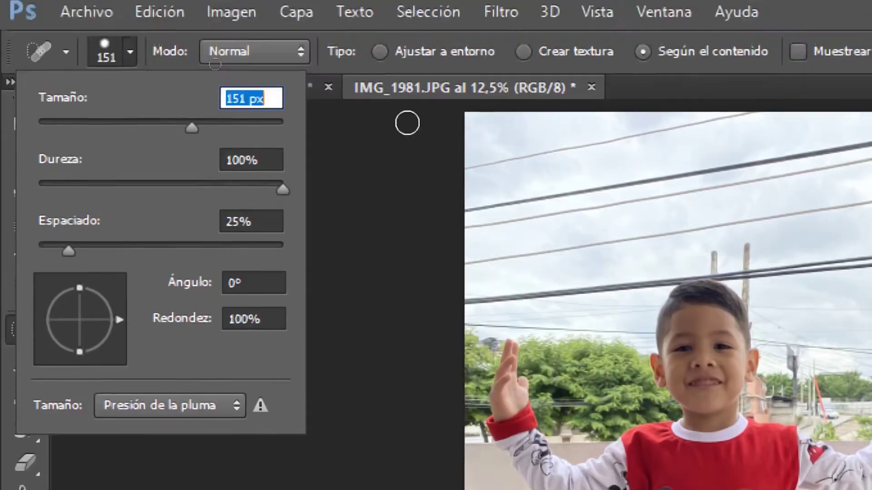
pyautogui.click(176, 126)
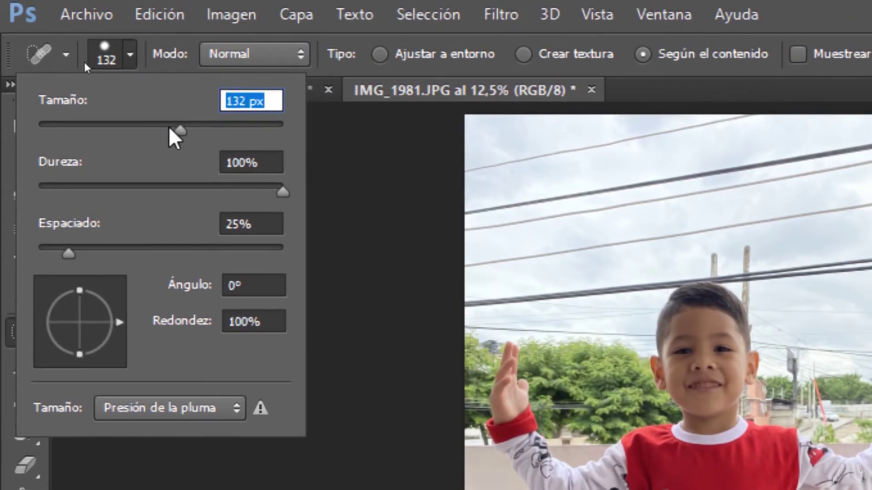
pyautogui.click(169, 129)
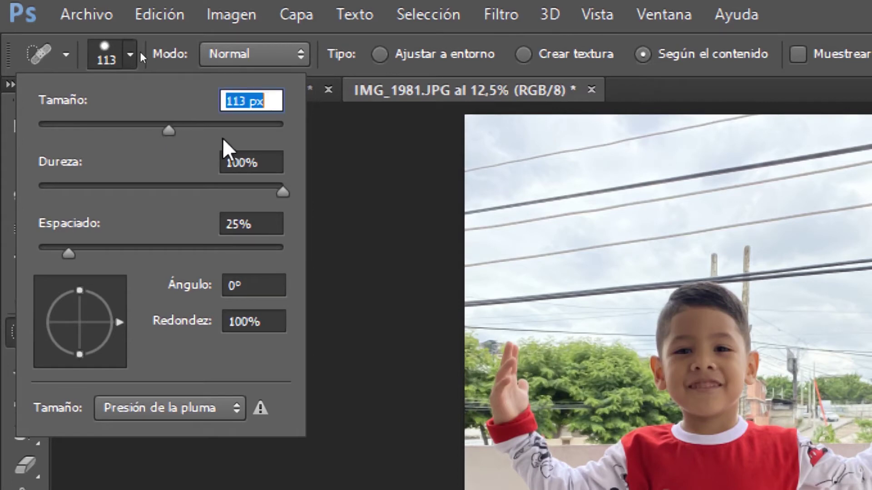
pyautogui.click(172, 128)
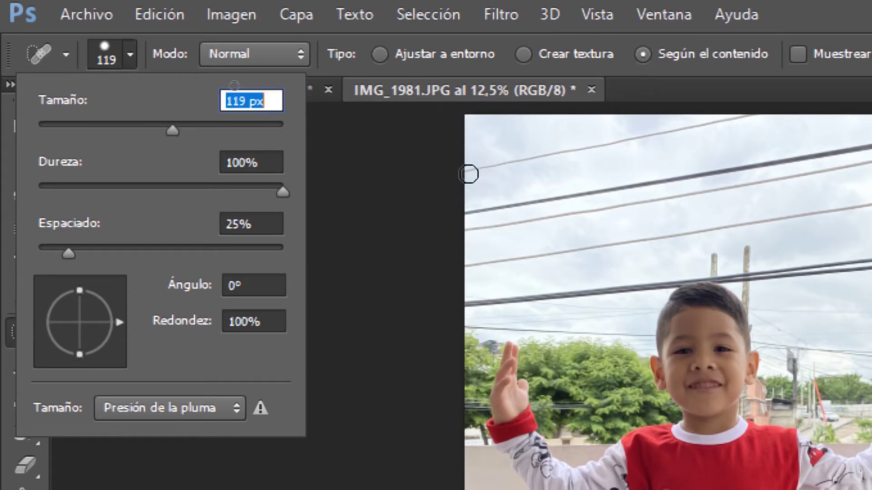
pyautogui.click(469, 174)
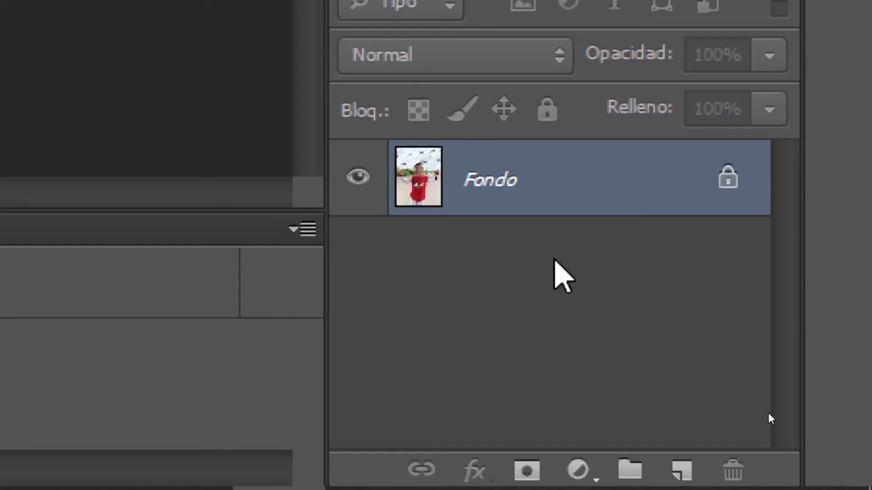
# Duplicate the Fondo layer and heal away the topmost thin cable and the lowest thin cable above the double cables
pyautogui.hotkey('ctrl', 'j')
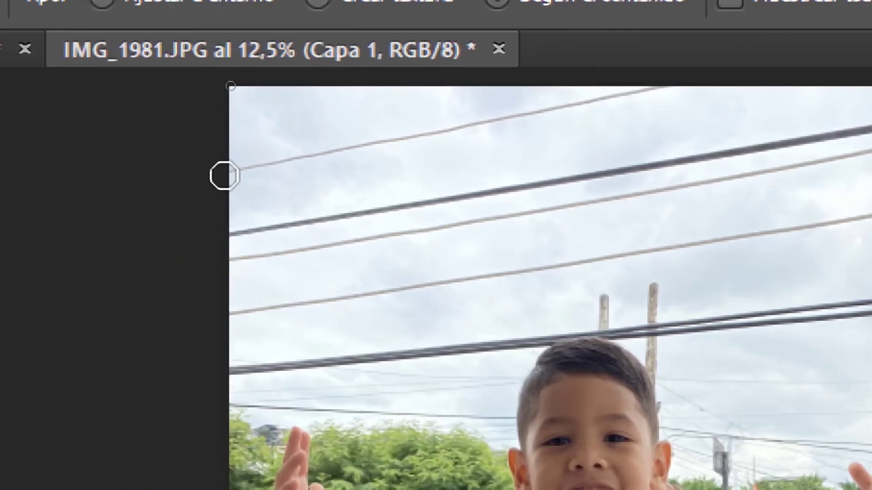
pyautogui.moveTo(224, 176)
pyautogui.mouseDown()
pyautogui.moveTo(348, 144)
pyautogui.moveTo(682, 91)
pyautogui.mouseUp()
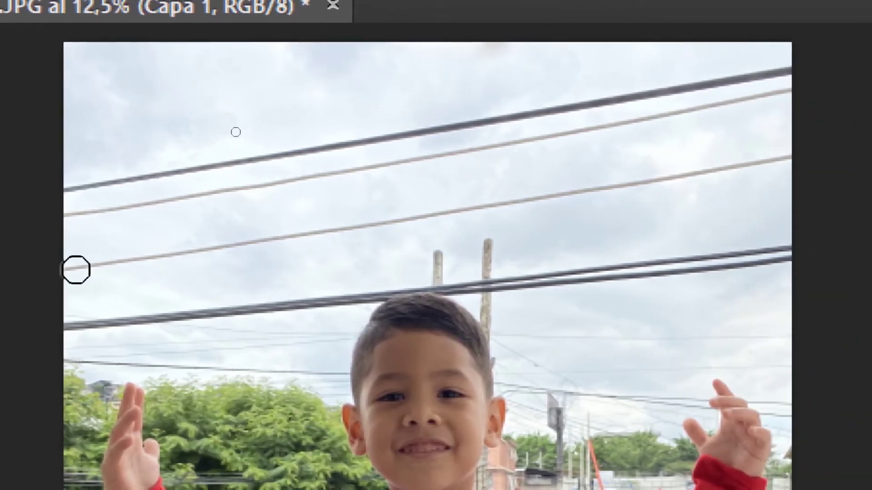
pyautogui.moveTo(68, 269)
pyautogui.mouseDown()
pyautogui.moveTo(422, 218)
pyautogui.moveTo(526, 192)
pyautogui.moveTo(797, 158)
pyautogui.mouseUp()
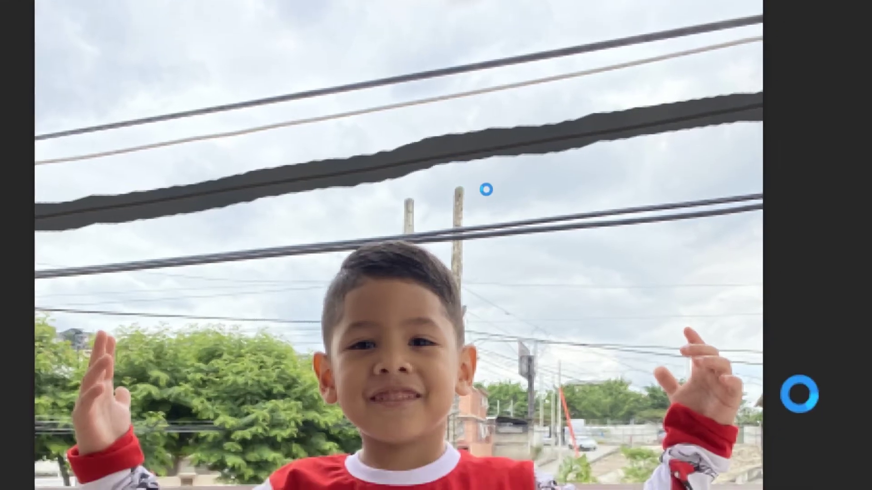
pyautogui.click(795, 351)
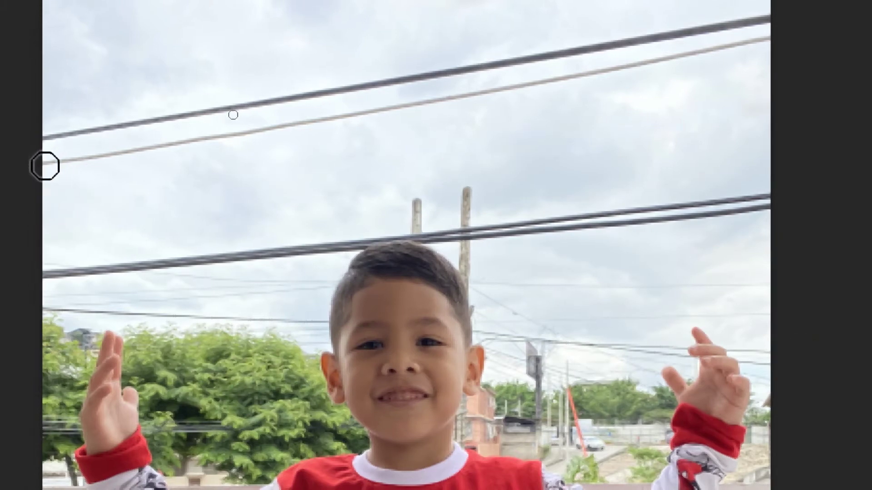
# Heal away the thick upper cable and the remaining thin cable below it across the sky
pyautogui.moveTo(35, 165)
pyautogui.mouseDown()
pyautogui.moveTo(210, 146)
pyautogui.moveTo(255, 131)
pyautogui.mouseUp()
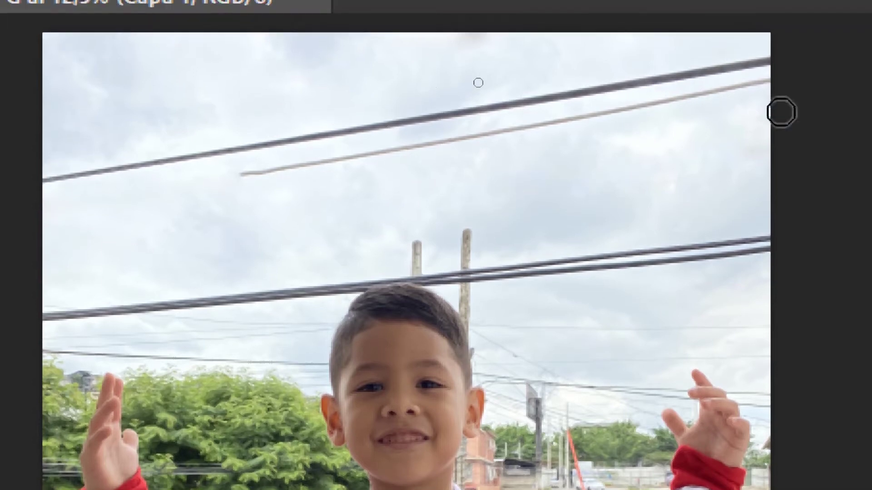
pyautogui.moveTo(49, 179)
pyautogui.mouseDown()
pyautogui.moveTo(151, 172)
pyautogui.moveTo(338, 121)
pyautogui.moveTo(480, 119)
pyautogui.moveTo(628, 83)
pyautogui.moveTo(804, 66)
pyautogui.moveTo(713, 63)
pyautogui.moveTo(560, 102)
pyautogui.moveTo(32, 177)
pyautogui.mouseUp()
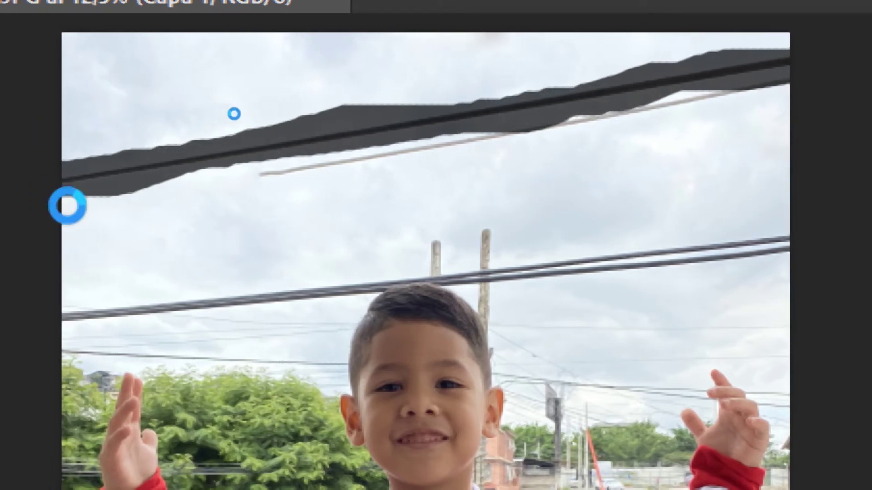
pyautogui.moveTo(70, 168); pyautogui.dragTo(77, 168)
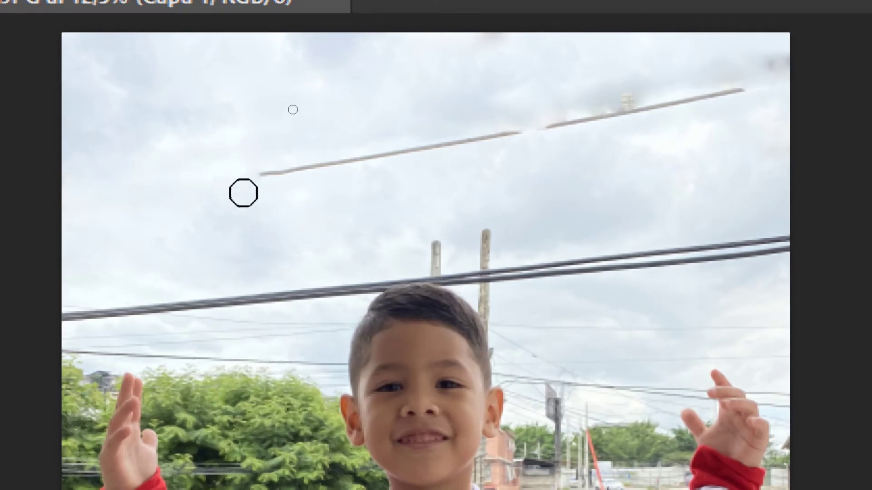
pyautogui.moveTo(258, 177)
pyautogui.mouseDown()
pyautogui.moveTo(332, 160)
pyautogui.moveTo(453, 148)
pyautogui.moveTo(754, 89)
pyautogui.mouseUp()
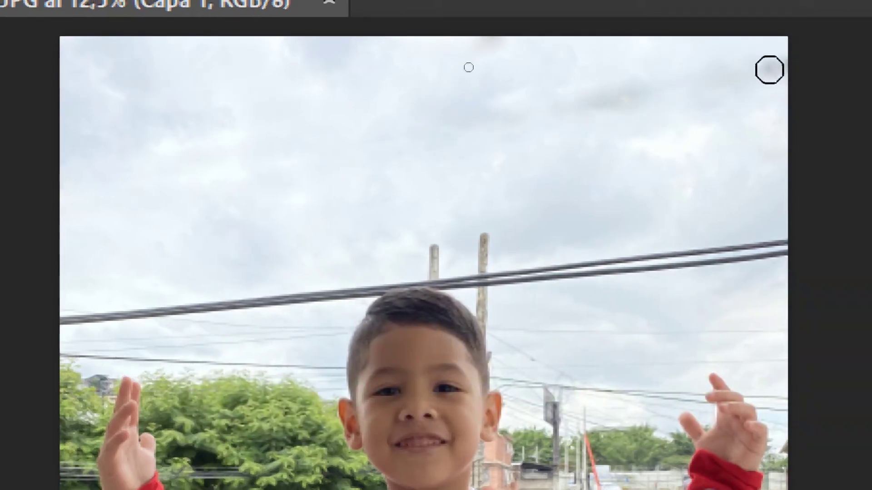
# Touch up the smudges left in the upper-right sky with short healing strokes
pyautogui.moveTo(769, 70)
pyautogui.mouseDown()
pyautogui.moveTo(787, 56)
pyautogui.moveTo(764, 91)
pyautogui.mouseUp()
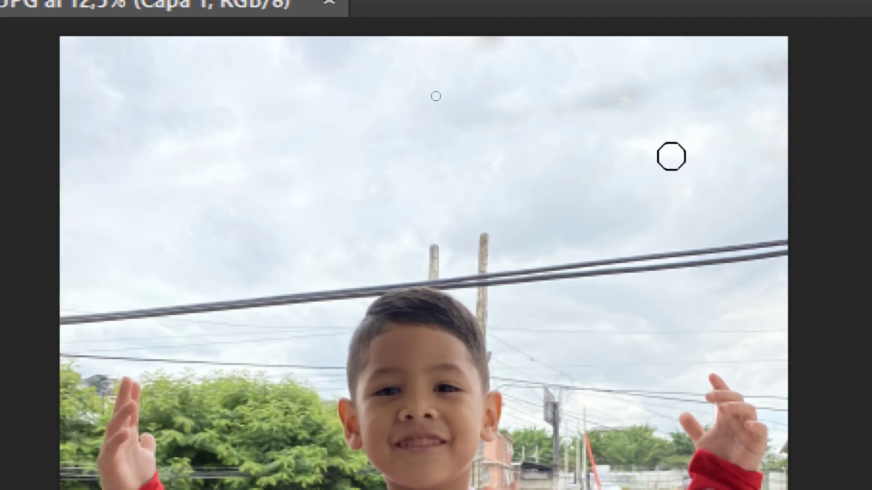
pyautogui.moveTo(612, 91)
pyautogui.mouseDown()
pyautogui.moveTo(646, 110)
pyautogui.moveTo(579, 98)
pyautogui.moveTo(642, 93)
pyautogui.moveTo(618, 89)
pyautogui.mouseUp()
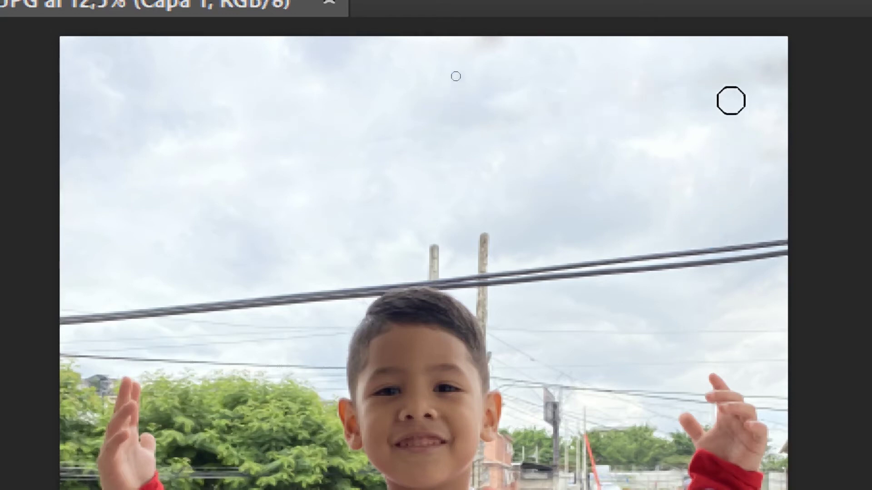
pyautogui.moveTo(767, 62)
pyautogui.mouseDown()
pyautogui.moveTo(712, 77)
pyautogui.moveTo(732, 92)
pyautogui.moveTo(735, 81)
pyautogui.moveTo(763, 66)
pyautogui.mouseUp()
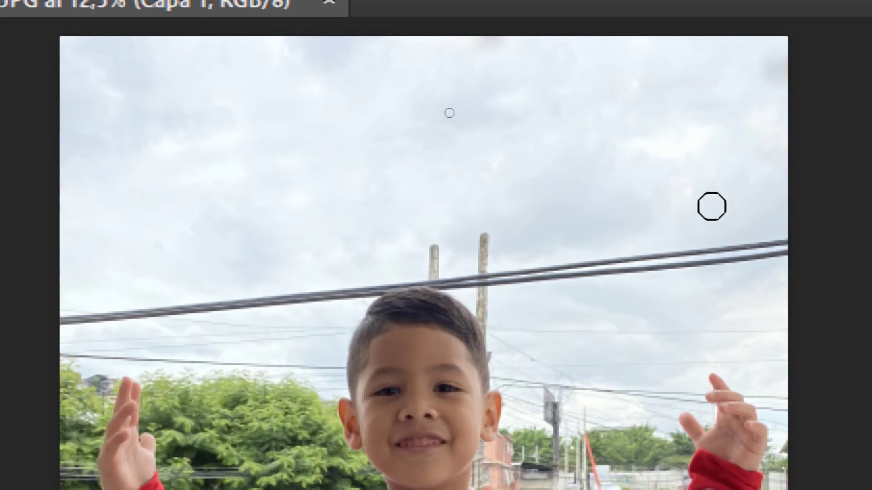
pyautogui.moveTo(780, 59); pyautogui.dragTo(768, 70)
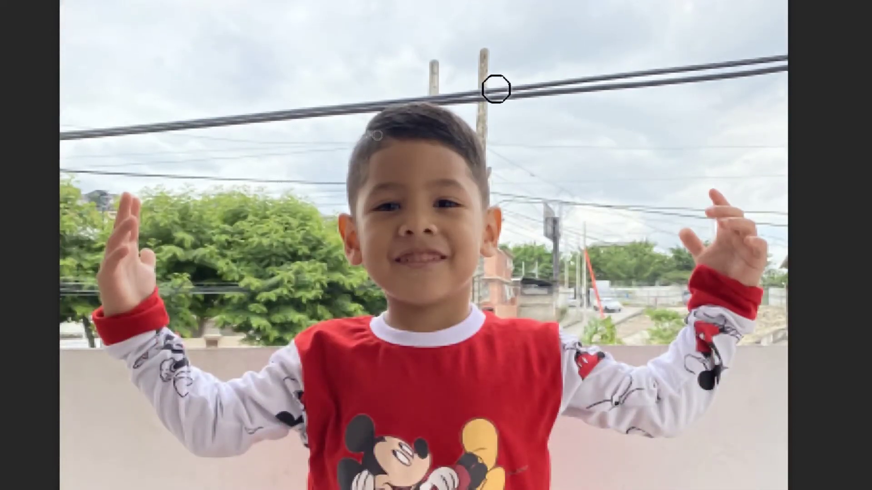
# Heal away the double cables on both sides of the boy's head and the leftover speck in the sky
pyautogui.moveTo(496, 96); pyautogui.dragTo(801, 57)
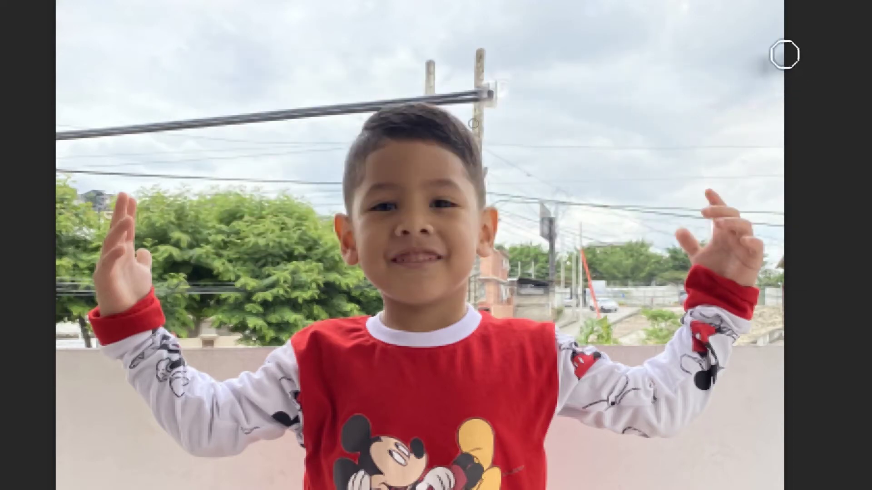
pyautogui.moveTo(362, 104)
pyautogui.mouseDown()
pyautogui.moveTo(295, 104)
pyautogui.moveTo(263, 117)
pyautogui.moveTo(39, 141)
pyautogui.mouseUp()
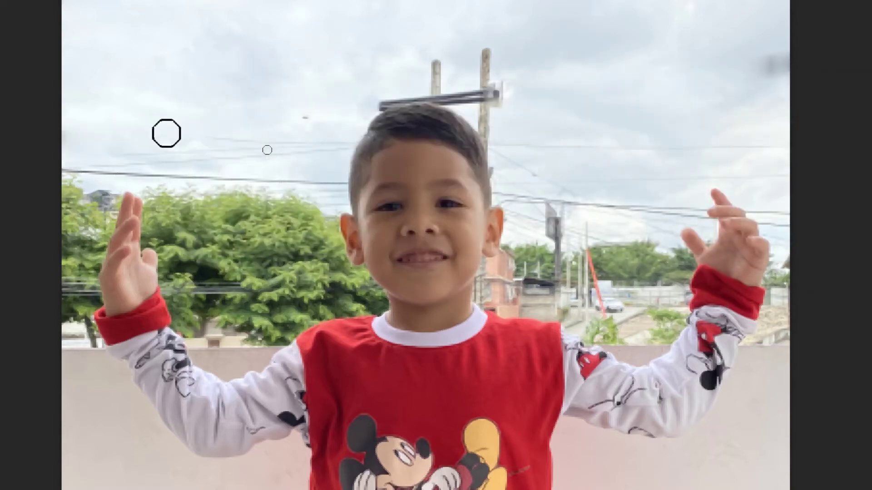
pyautogui.click(303, 118)
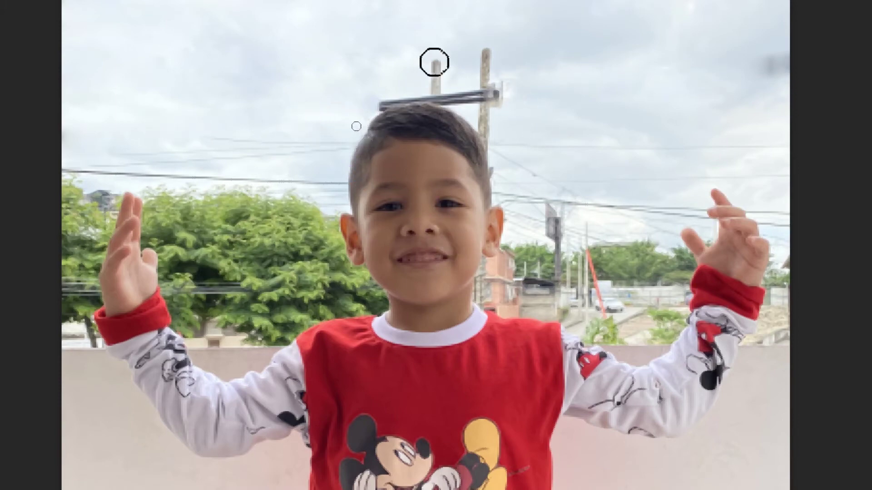
# Paint over the pole tops and cable remnants above and beside the boy's hair with the Spot Healing Brush
pyautogui.moveTo(435, 62)
pyautogui.mouseDown()
pyautogui.moveTo(438, 98)
pyautogui.moveTo(483, 104)
pyautogui.moveTo(487, 45)
pyautogui.mouseUp()
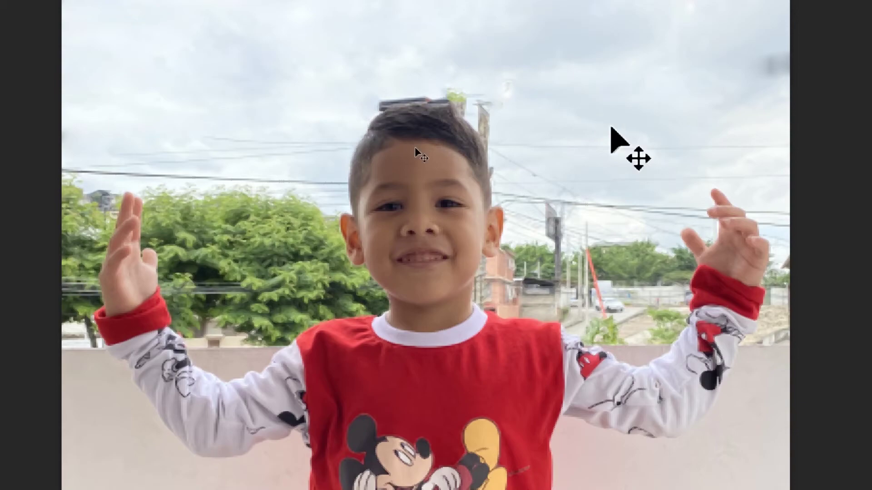
pyautogui.scroll(6, 528, 182)
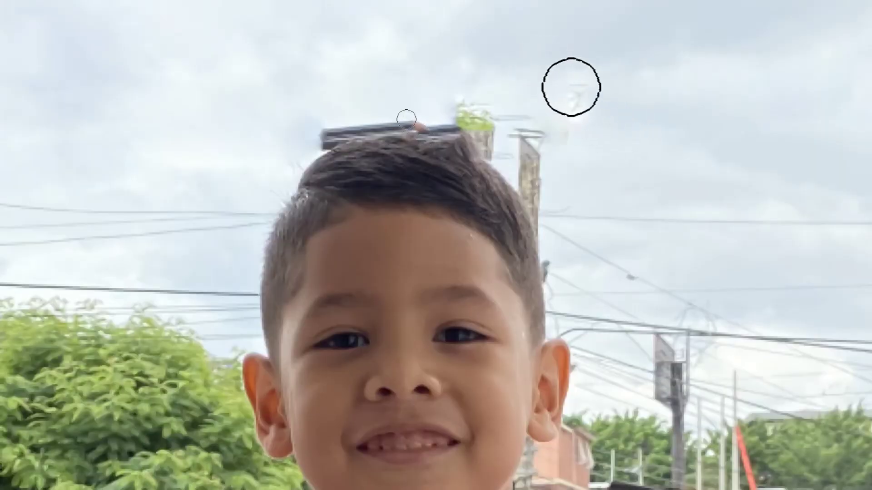
pyautogui.moveTo(570, 86)
pyautogui.mouseDown()
pyautogui.moveTo(578, 80)
pyautogui.moveTo(550, 131)
pyautogui.moveTo(536, 114)
pyautogui.mouseUp()
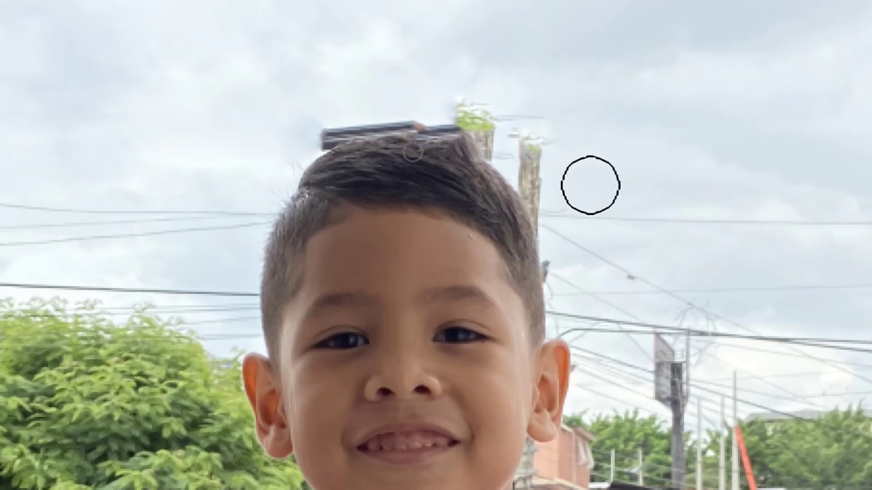
pyautogui.moveTo(469, 101)
pyautogui.mouseDown()
pyautogui.moveTo(538, 156)
pyautogui.moveTo(555, 178)
pyautogui.mouseUp()
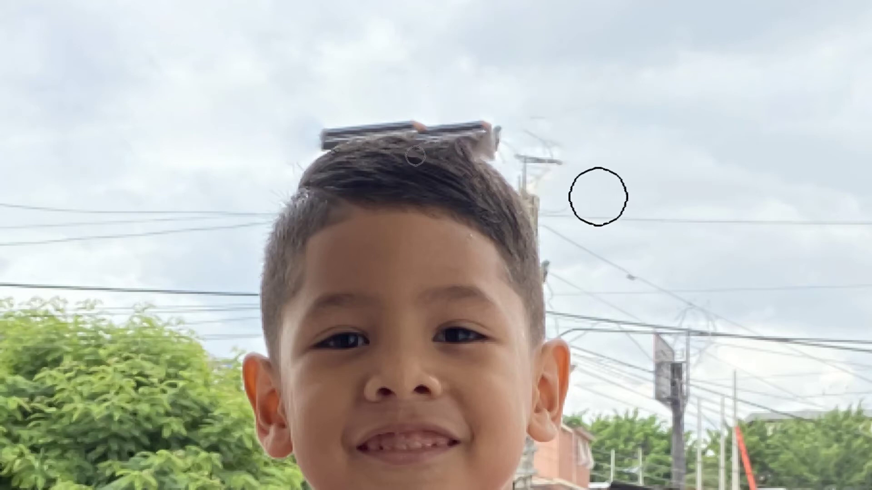
pyautogui.moveTo(558, 162); pyautogui.dragTo(576, 160)
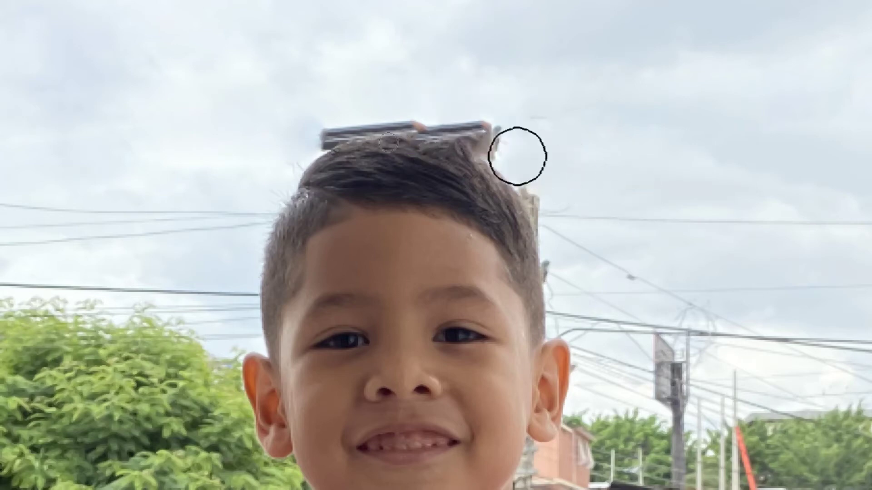
pyautogui.moveTo(317, 125); pyautogui.dragTo(324, 136)
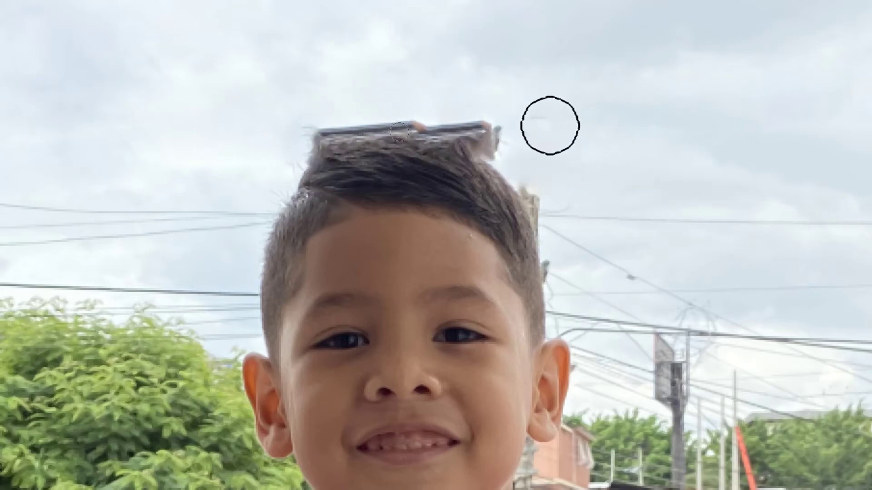
# Try healing the grey smudge at the right edge of the sky and undo the stroke
pyautogui.hscroll(-5, 224, 96)
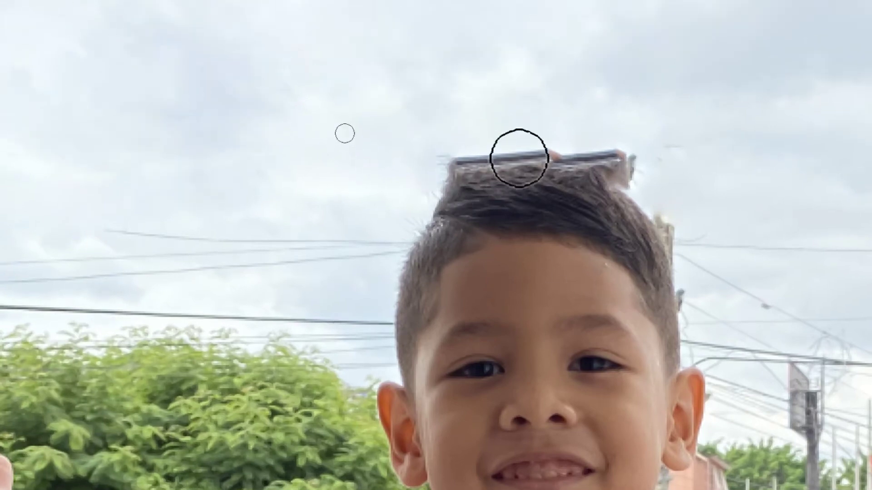
pyautogui.moveTo(729, 220); pyautogui.dragTo(315, 292)
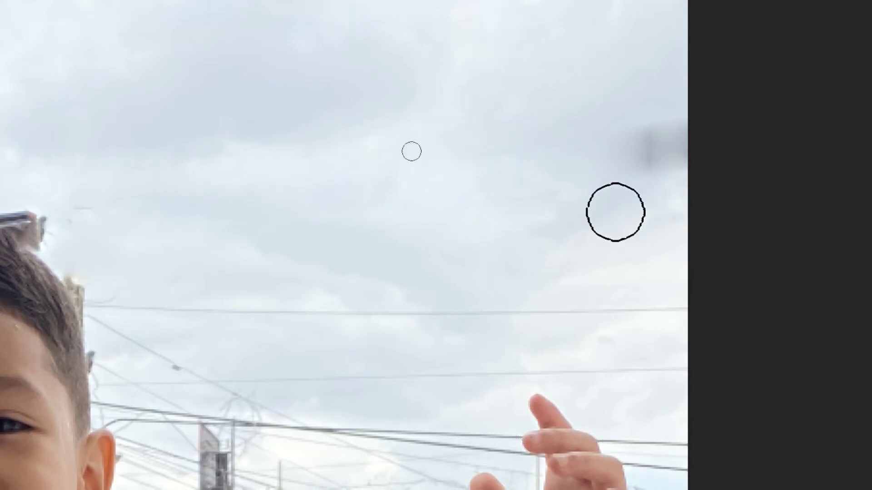
pyautogui.moveTo(625, 152)
pyautogui.mouseDown()
pyautogui.moveTo(640, 133)
pyautogui.moveTo(675, 155)
pyautogui.moveTo(672, 118)
pyautogui.mouseUp()
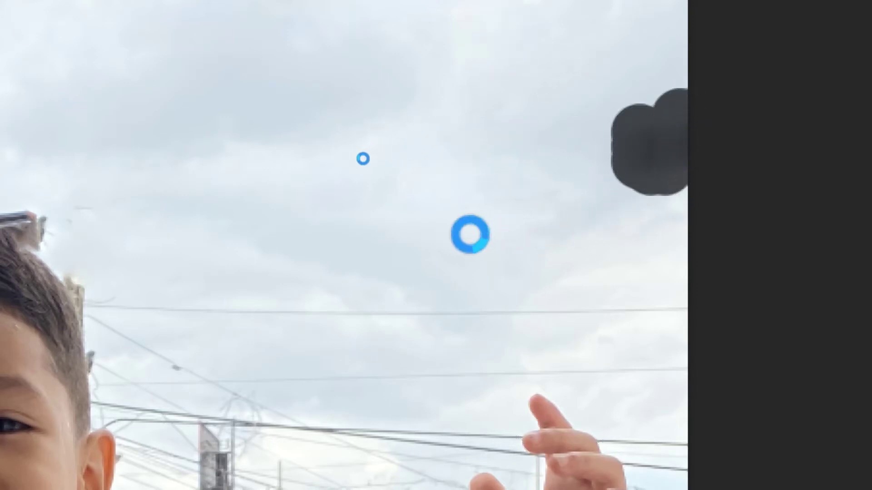
pyautogui.hotkey('ctrl', 'z')
pyautogui.moveTo(345, 241)
pyautogui.mouseDown()
pyautogui.moveTo(682, 127)
pyautogui.moveTo(678, 161)
pyautogui.mouseUp()
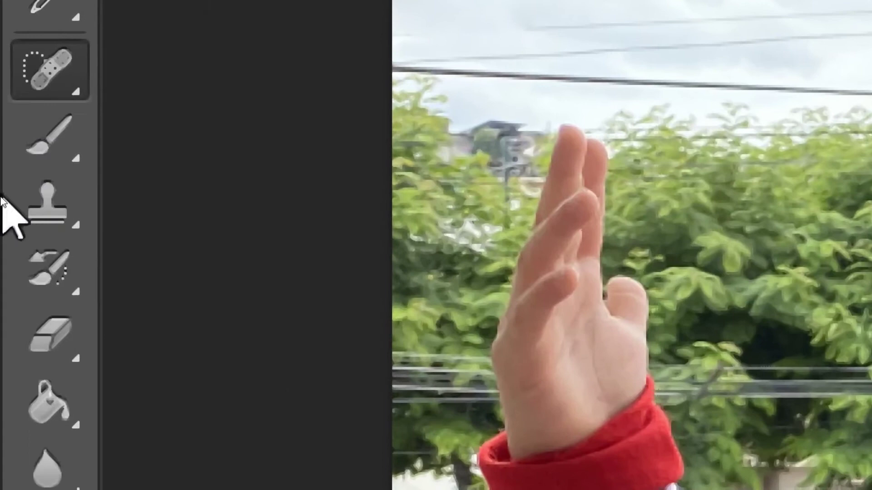
pyautogui.click(15, 199)
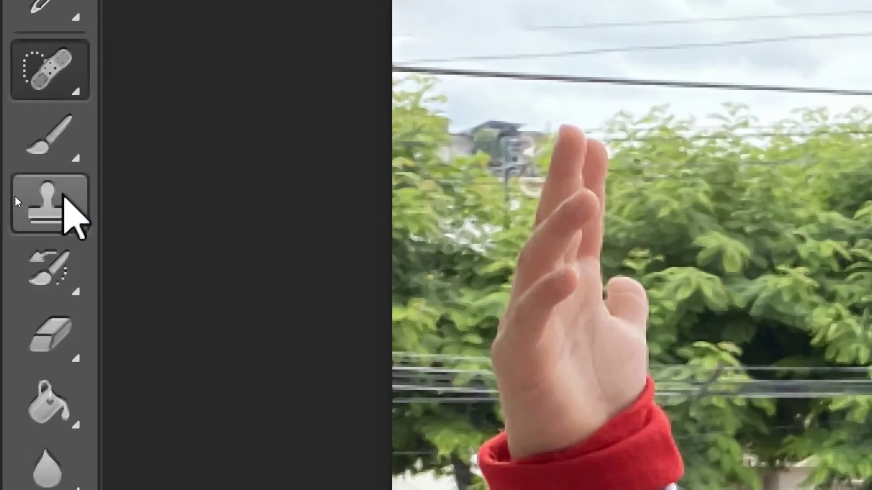
pyautogui.press('b')
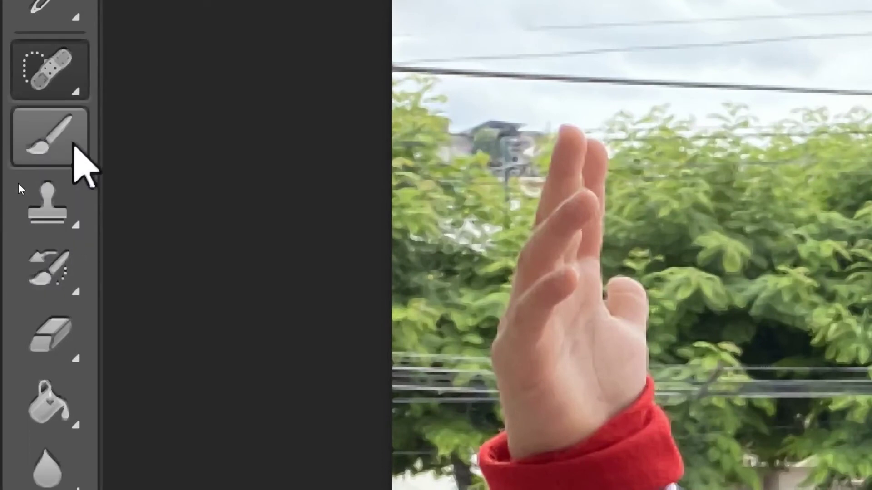
# Select the Clone Stamp tool and set its brush size to 139 px
pyautogui.click(18, 200)
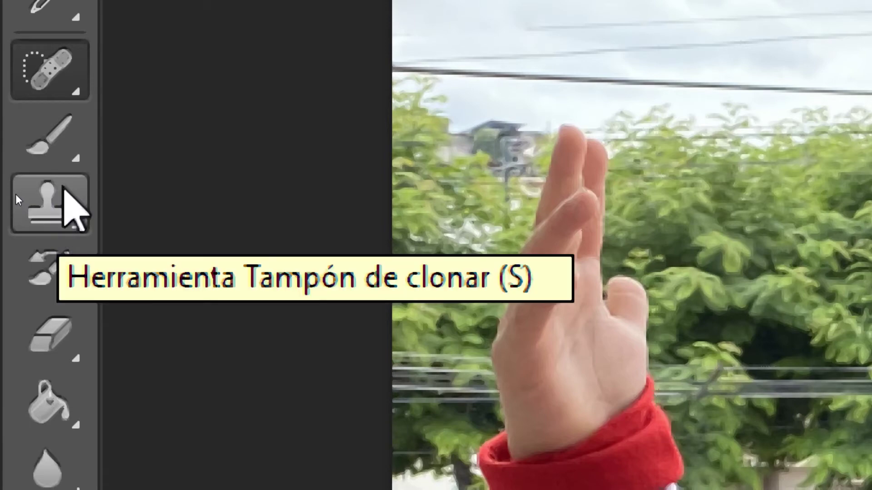
pyautogui.rightClick(63, 193)
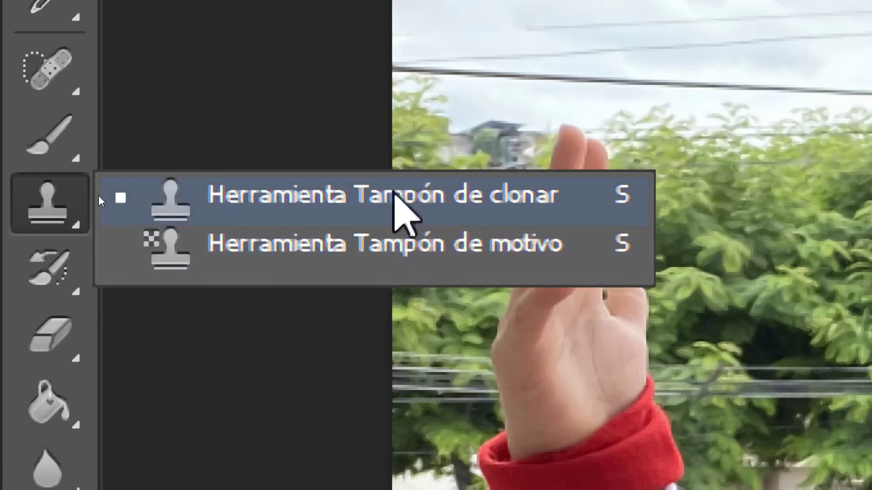
pyautogui.click(137, 200)
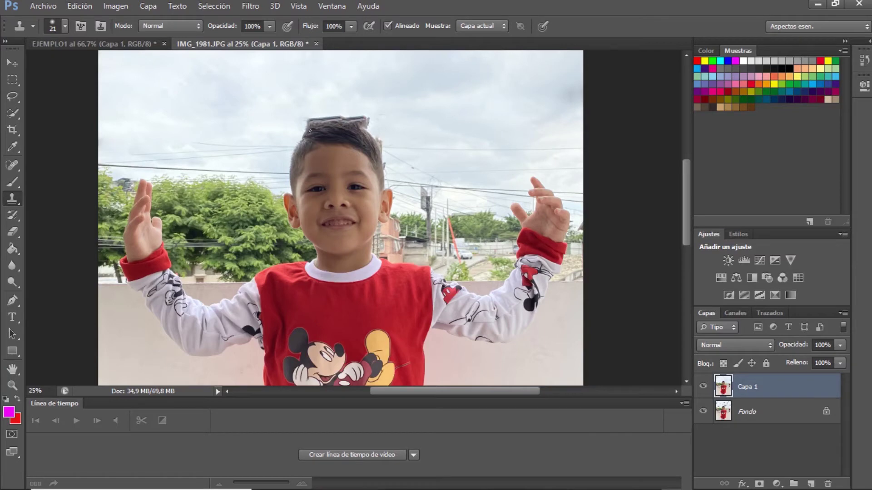
pyautogui.click(65, 26)
pyautogui.click(64, 65)
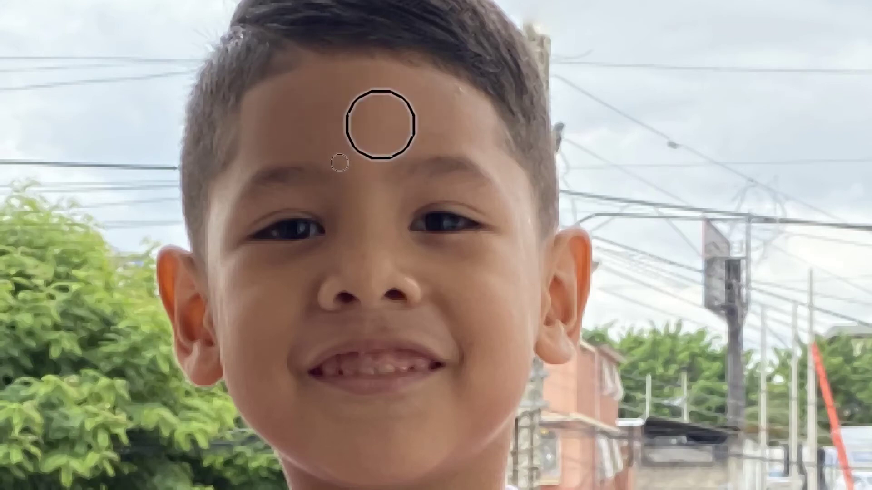
# Sample the boy's eye as the clone source and preview it over the sky
pyautogui.press('alt')
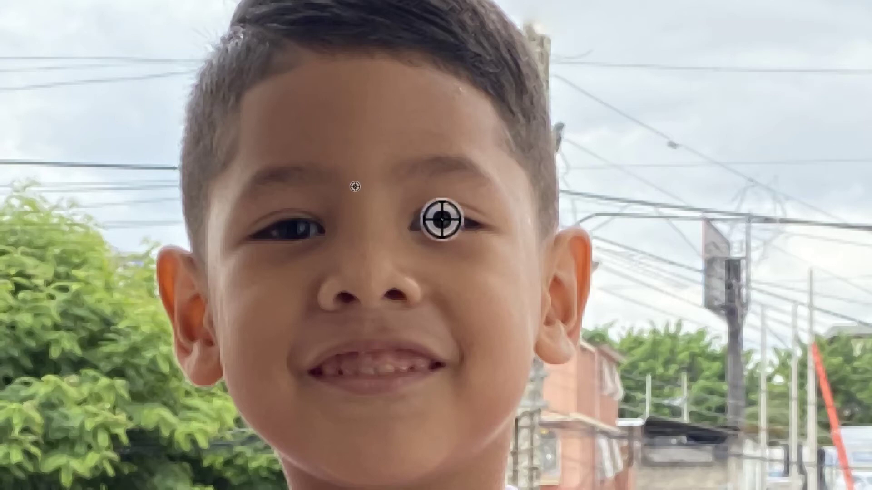
pyautogui.keyDown('alt'); pyautogui.click(441, 219); pyautogui.keyUp('alt')
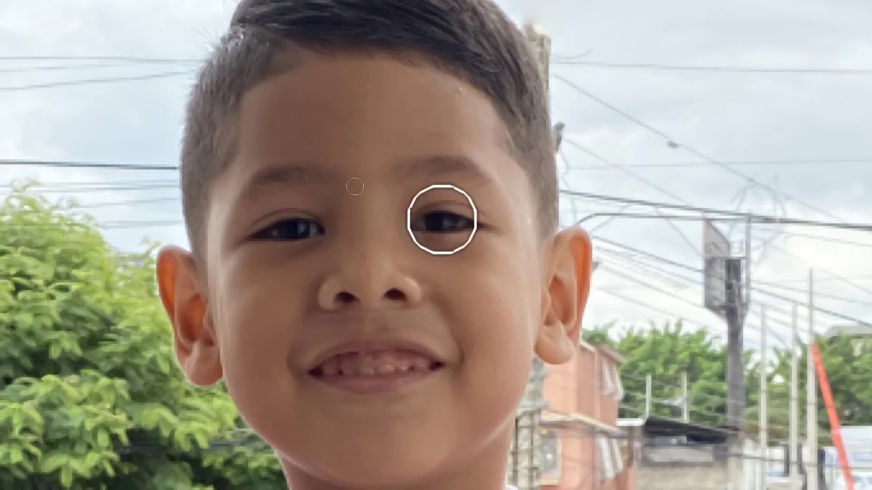
pyautogui.scroll(3, 745, 27)
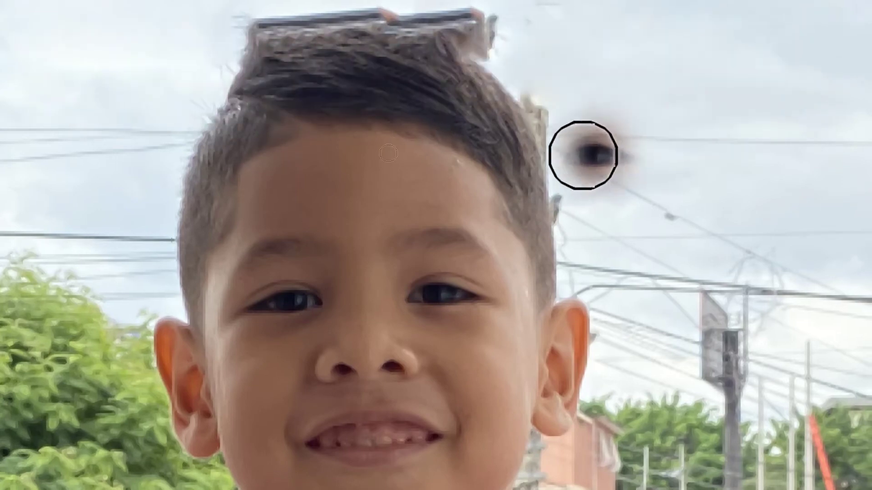
pyautogui.scroll(5, 136, 118)
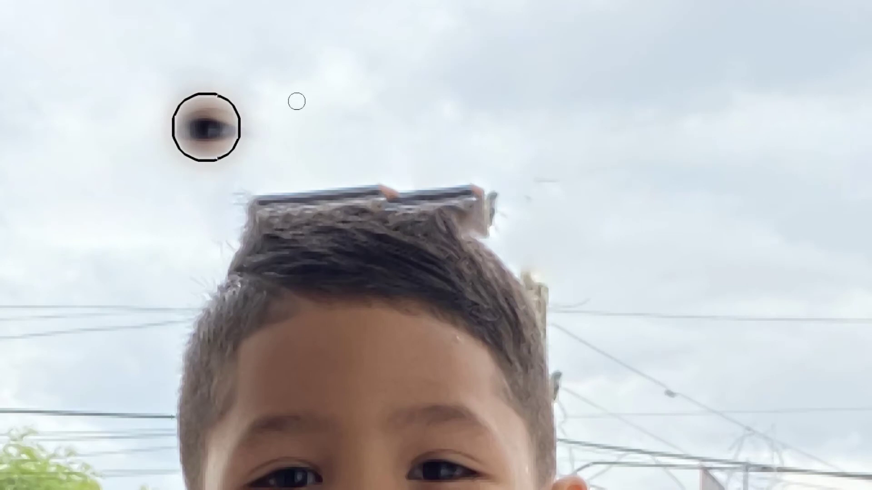
# Sample clean sky beside the boy's head and clone it over the cable remnants on top of his hair
pyautogui.keyDown('alt'); pyautogui.click(183, 152); pyautogui.keyUp('alt')
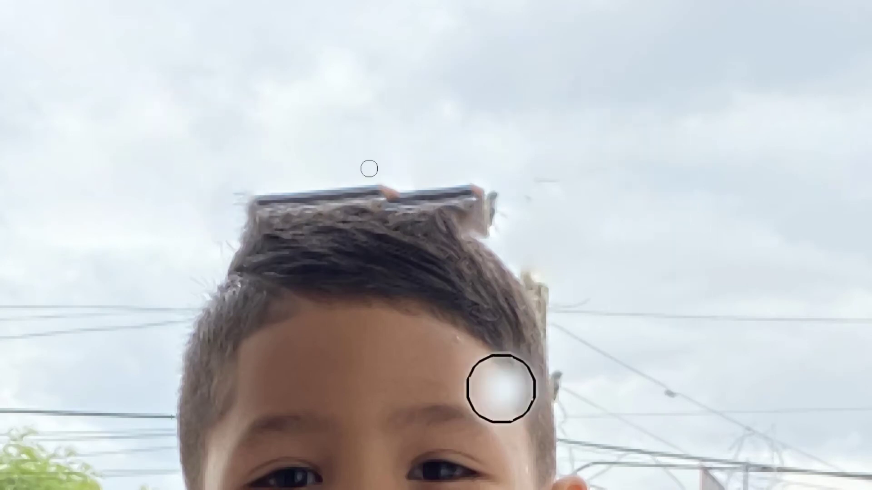
pyautogui.moveTo(209, 236)
pyautogui.mouseDown()
pyautogui.moveTo(244, 206)
pyautogui.moveTo(313, 181)
pyautogui.moveTo(222, 212)
pyautogui.moveTo(347, 175)
pyautogui.moveTo(508, 193)
pyautogui.moveTo(516, 217)
pyautogui.moveTo(408, 178)
pyautogui.moveTo(306, 175)
pyautogui.moveTo(228, 204)
pyautogui.mouseUp()
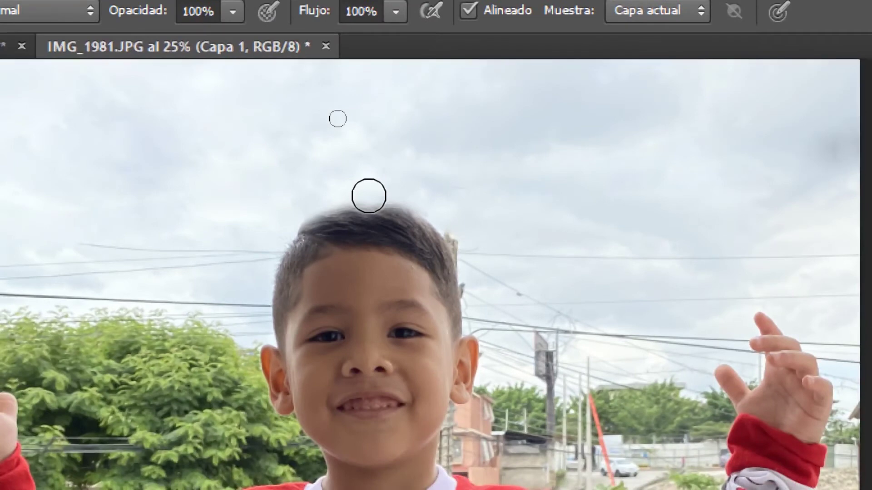
pyautogui.hotkey('ctrl', '-')
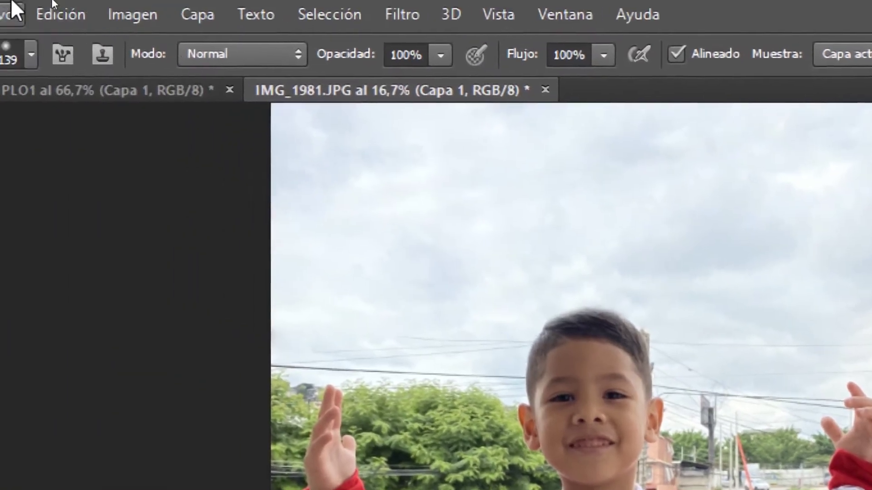
# Set the Clone Stamp brush hardness to 64%
pyautogui.click(32, 55)
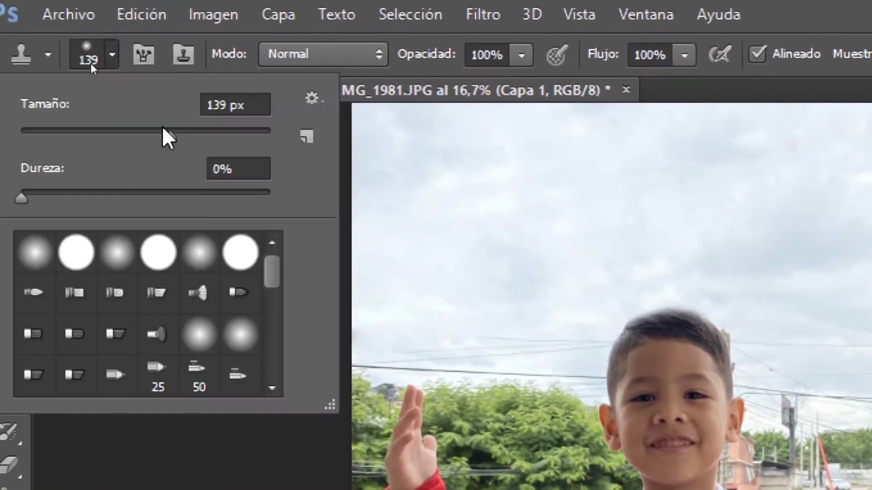
pyautogui.click(150, 193)
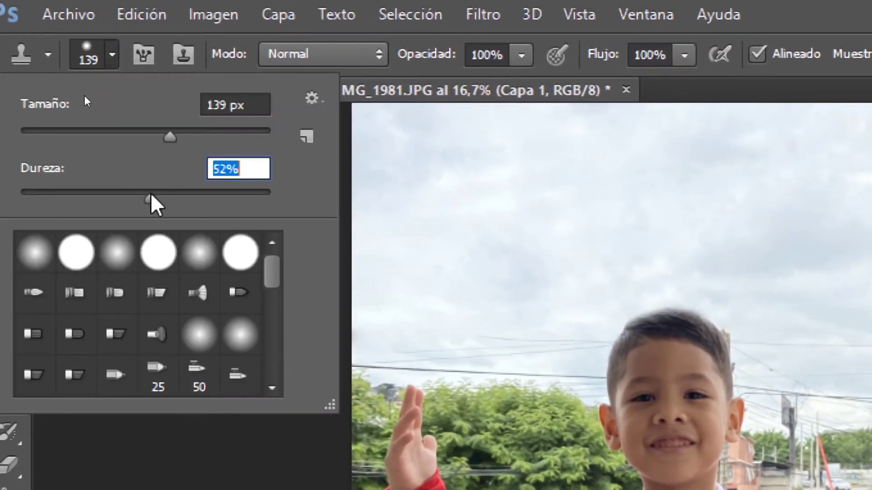
pyautogui.click(178, 192)
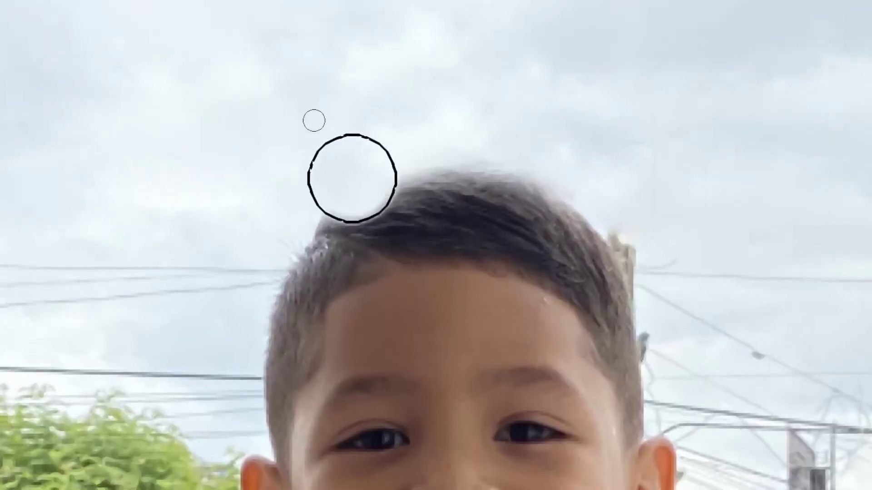
# Clone sampled sky along the edge of the boy's hair and over the pole top beside his head, undoing one stroke
pyautogui.keyDown('alt'); pyautogui.click(265, 143); pyautogui.keyUp('alt')
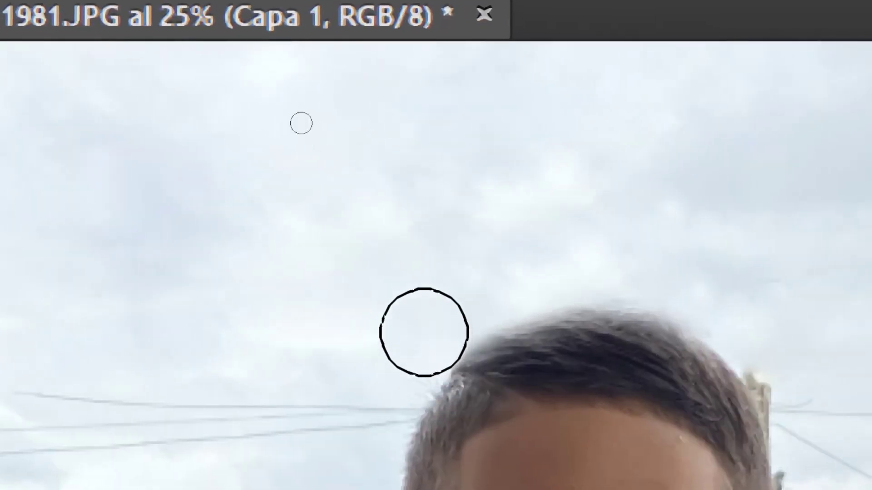
pyautogui.click(739, 319)
pyautogui.moveTo(444, 316)
pyautogui.mouseDown()
pyautogui.moveTo(490, 292)
pyautogui.moveTo(590, 271)
pyautogui.moveTo(681, 270)
pyautogui.moveTo(785, 327)
pyautogui.moveTo(827, 426)
pyautogui.mouseUp()
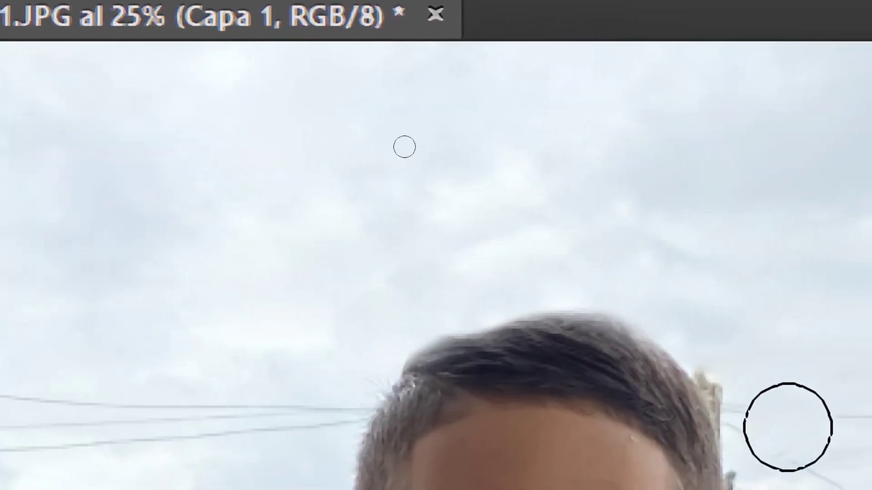
pyautogui.hotkey('ctrl', 'z')
pyautogui.moveTo(637, 328); pyautogui.dragTo(604, 279)
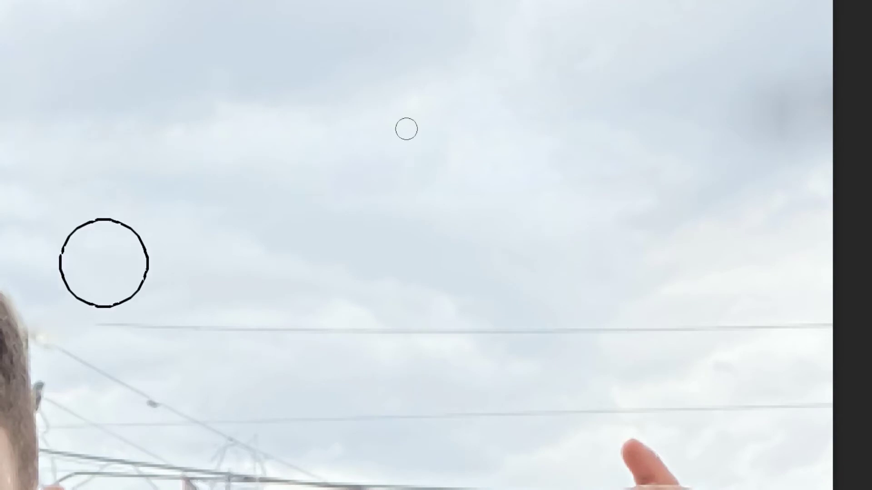
# Clone sky over the upper thin cable between the boy's head and the photo's right edge, undoing the extra dab
pyautogui.moveTo(150, 309)
pyautogui.mouseDown()
pyautogui.moveTo(409, 319)
pyautogui.moveTo(699, 299)
pyautogui.moveTo(823, 309)
pyautogui.mouseUp()
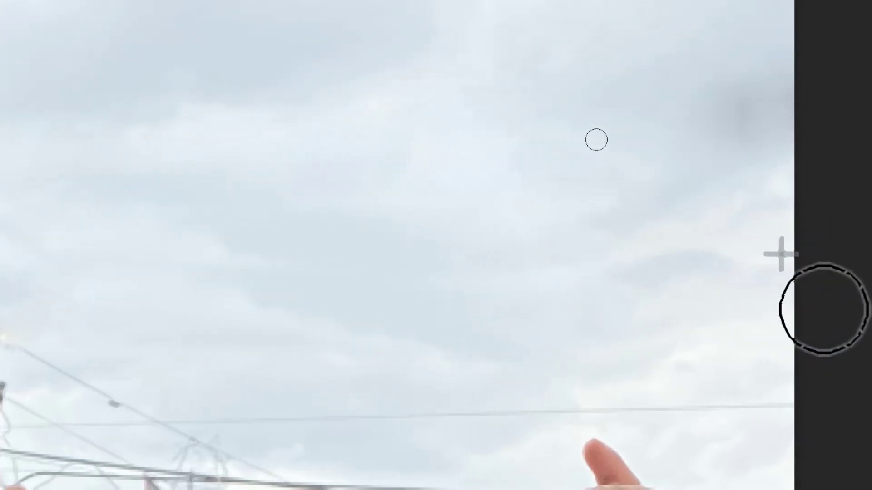
pyautogui.click(662, 352)
pyautogui.hotkey('ctrl', 'z')
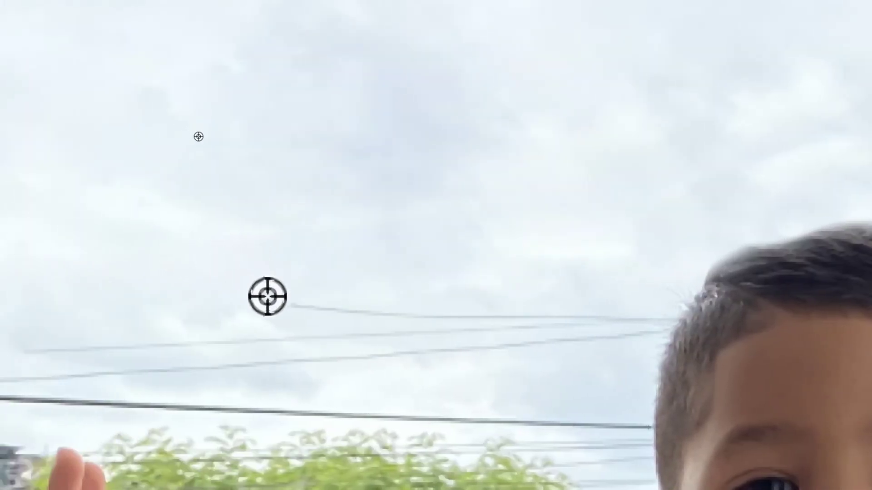
# Sample clean sky at the end of the uppermost thin cable left of the boy's head and clone it along that cable
pyautogui.keyDown('alt'); pyautogui.click(268, 296); pyautogui.keyUp('alt')
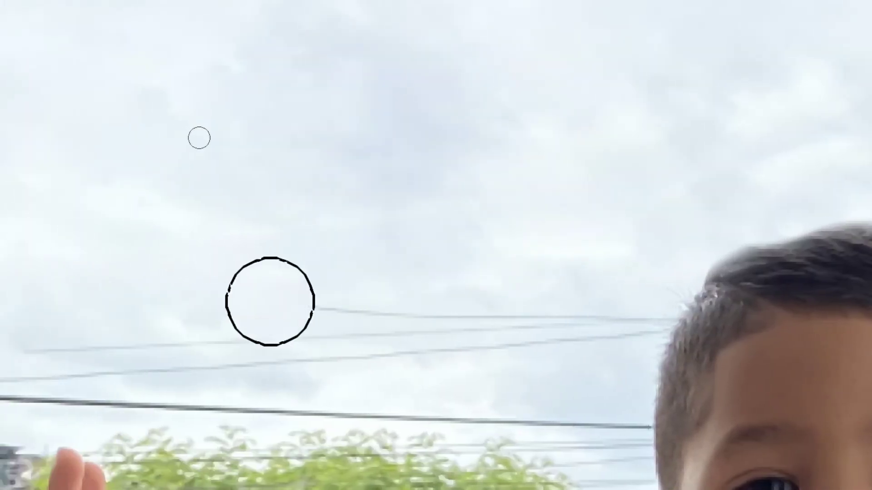
pyautogui.moveTo(330, 311)
pyautogui.mouseDown()
pyautogui.moveTo(360, 274)
pyautogui.moveTo(652, 282)
pyautogui.moveTo(499, 282)
pyautogui.moveTo(672, 273)
pyautogui.moveTo(685, 243)
pyautogui.moveTo(772, 189)
pyautogui.moveTo(708, 186)
pyautogui.mouseUp()
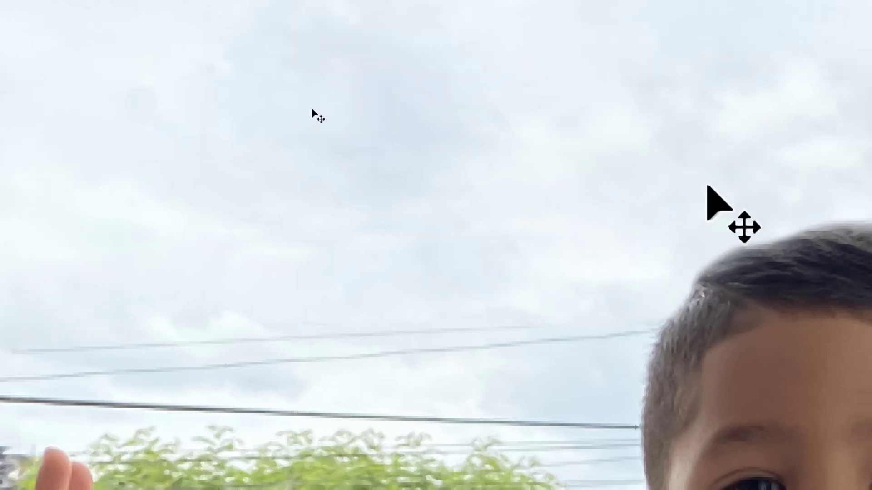
# Examine the retouched photo as a whole and then the sky around the boy up close
pyautogui.hotkey('ctrl', '-')
pyautogui.hotkey('ctrl', '-')
pyautogui.hotkey('ctrl', '-')
pyautogui.hotkey('ctrl', '-')
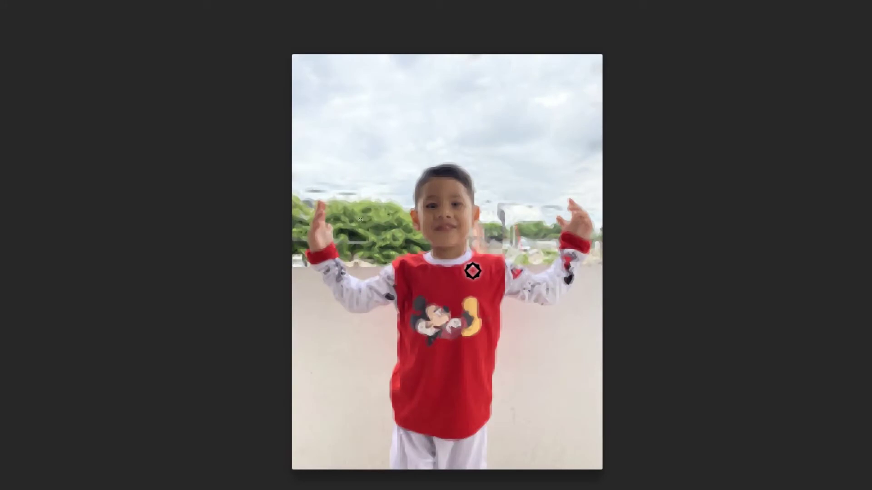
pyautogui.hotkey('ctrl', '+')
pyautogui.hotkey('ctrl', '+')
pyautogui.hotkey('ctrl', '+')
pyautogui.hotkey('ctrl', '+')
pyautogui.hotkey('ctrl', '+')
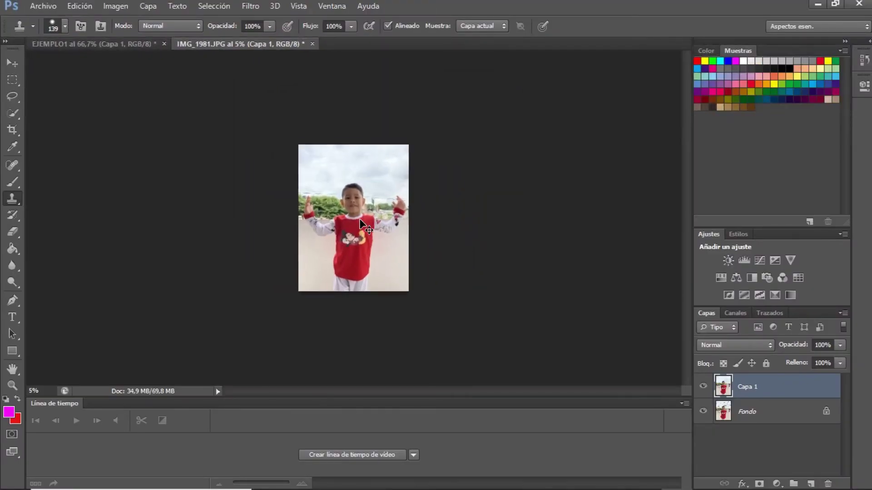
pyautogui.hotkey('ctrl', '+')
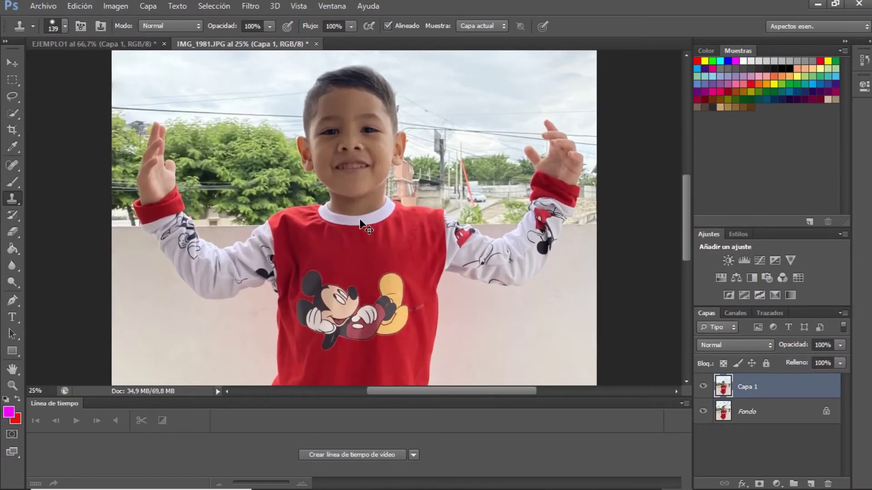
pyautogui.scroll(5, 588, 222)
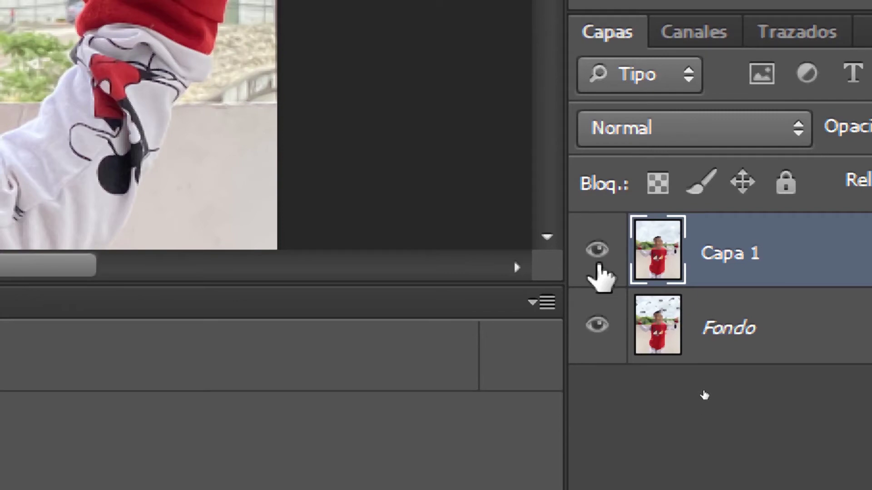
# Compare the retouched sky with the original by hiding and showing Capa 1 repeatedly, leaving the layer visible
pyautogui.click(599, 254)
pyautogui.click(600, 258)
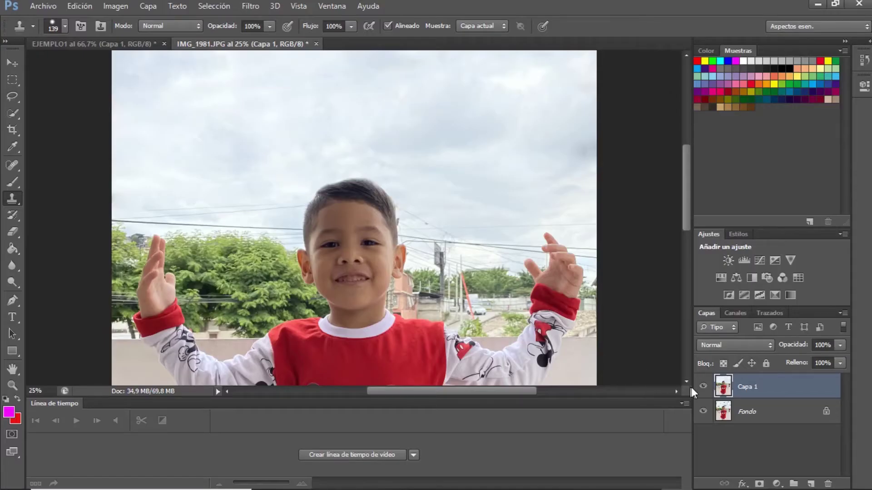
pyautogui.click(704, 387)
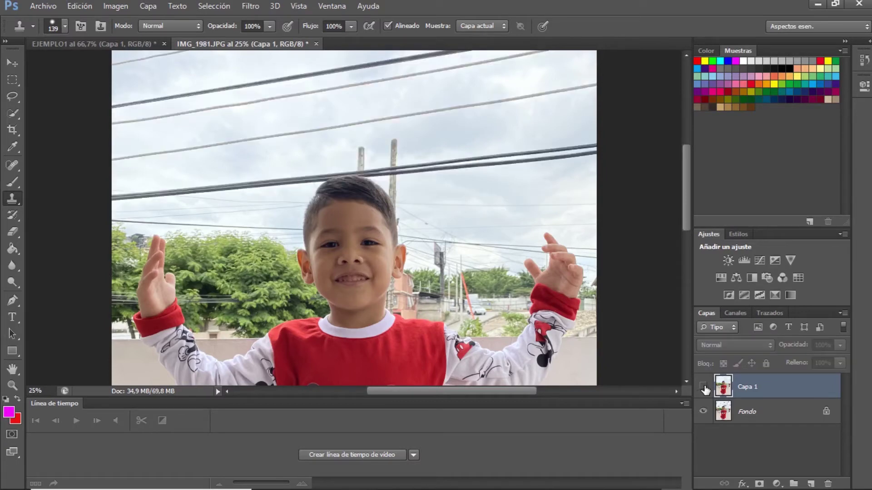
pyautogui.click(704, 387)
pyautogui.click(705, 387)
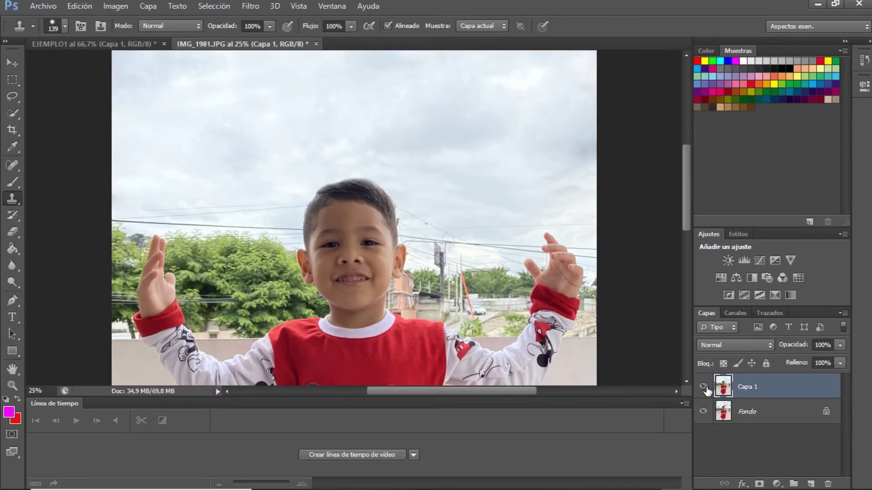
pyautogui.click(704, 387)
pyautogui.click(704, 387)
pyautogui.click(704, 387)
pyautogui.click(704, 388)
pyautogui.click(704, 387)
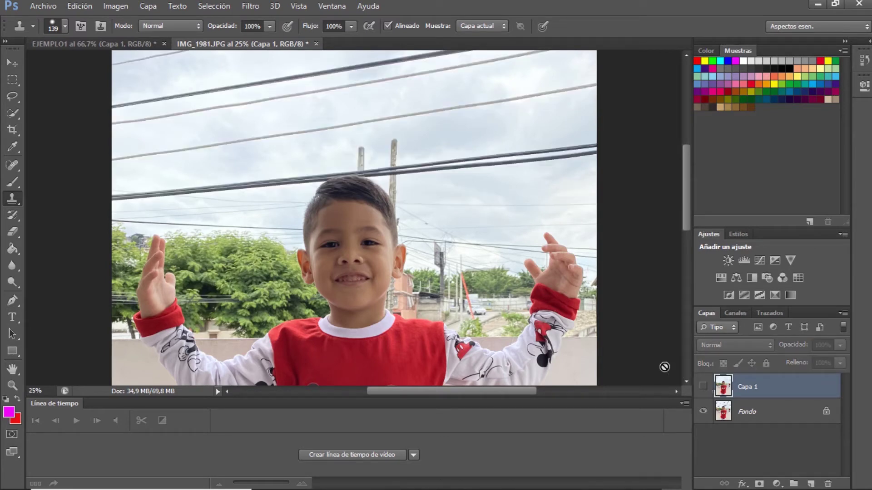
pyautogui.click(704, 387)
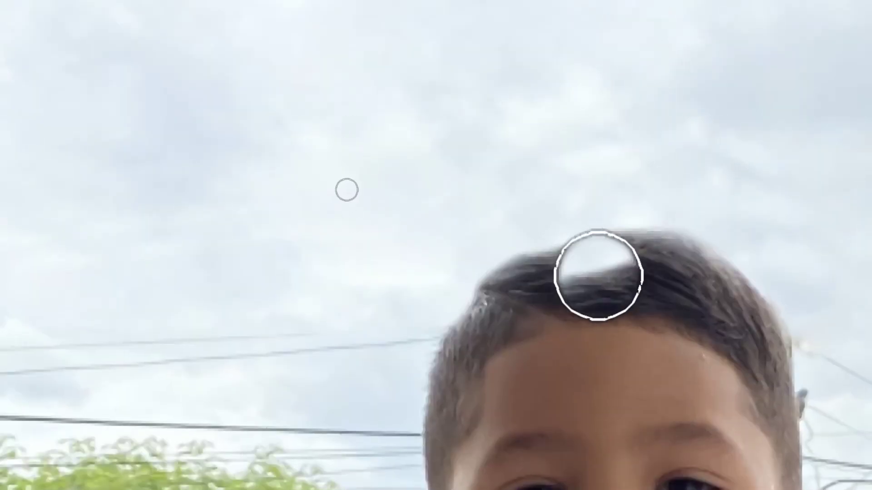
# Set the Clone Stamp brush size to 52 px and raise its hardness above 64%
pyautogui.press('super')
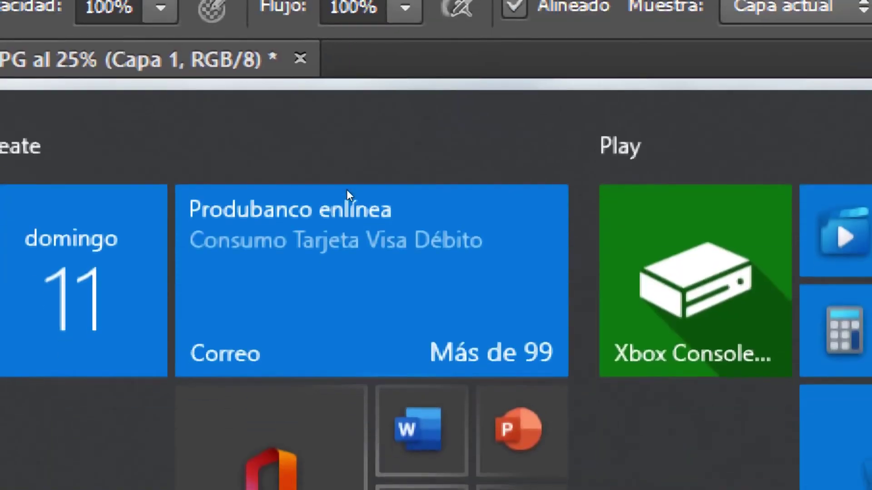
pyautogui.press('Escape')
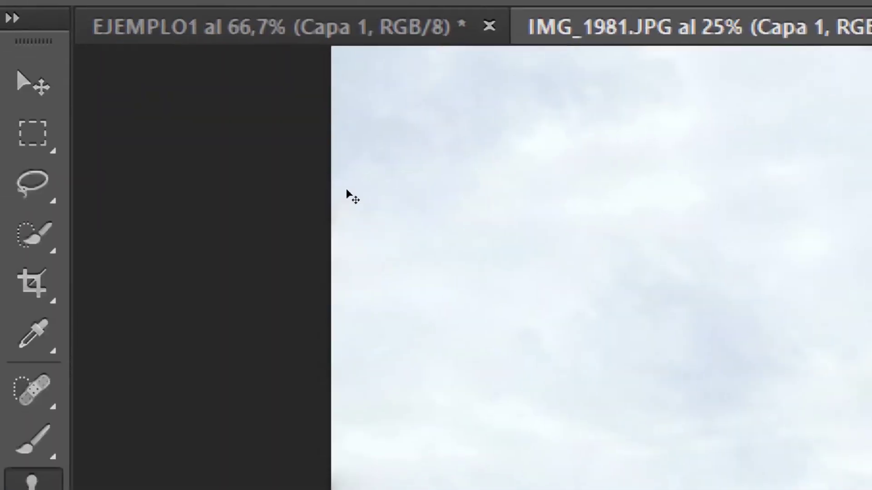
pyautogui.hotkey('ctrl', '-')
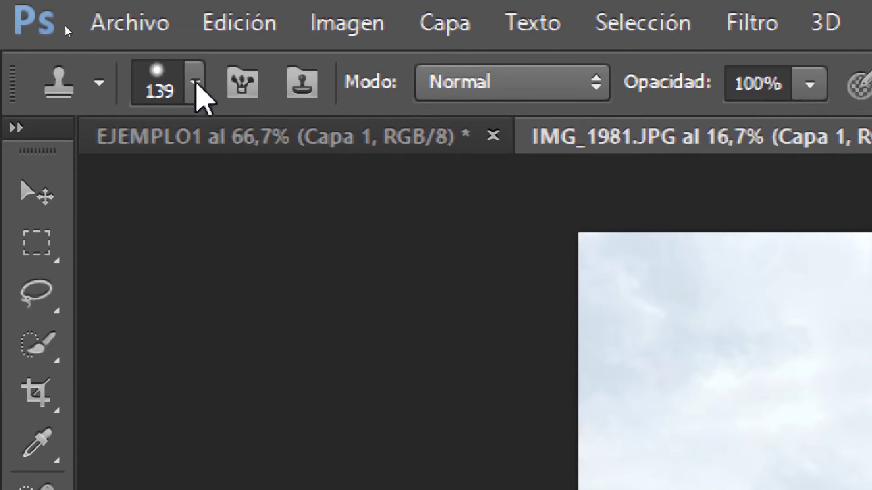
pyautogui.click(196, 85)
pyautogui.click(154, 208)
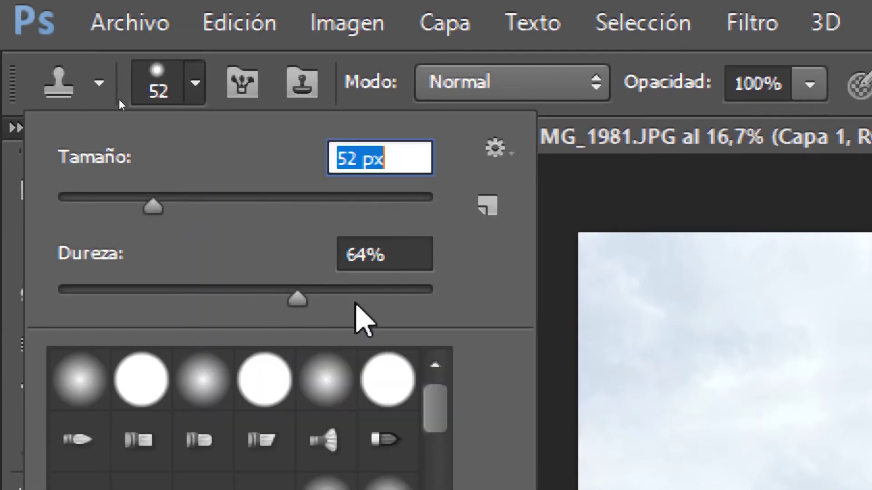
pyautogui.click(359, 291)
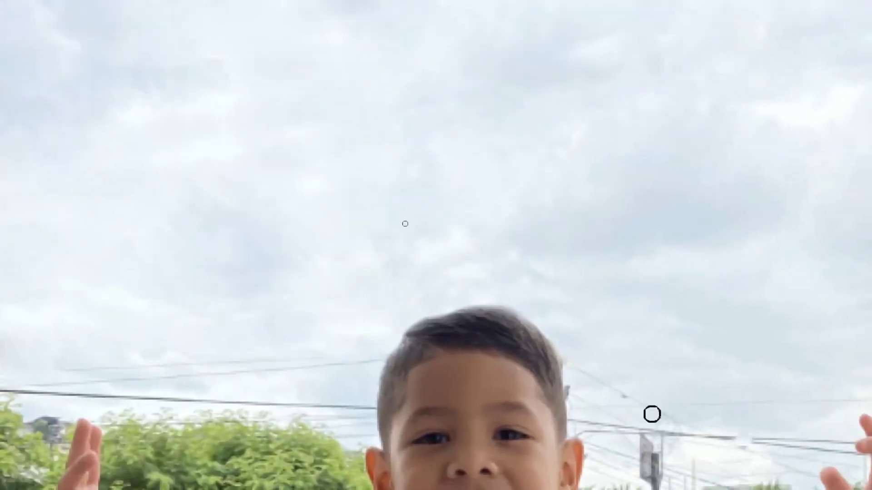
# Clone dark hair over the faded upper edge of the boy's hair and undo the last misplaced strokes
pyautogui.scroll(5, 530, 352)
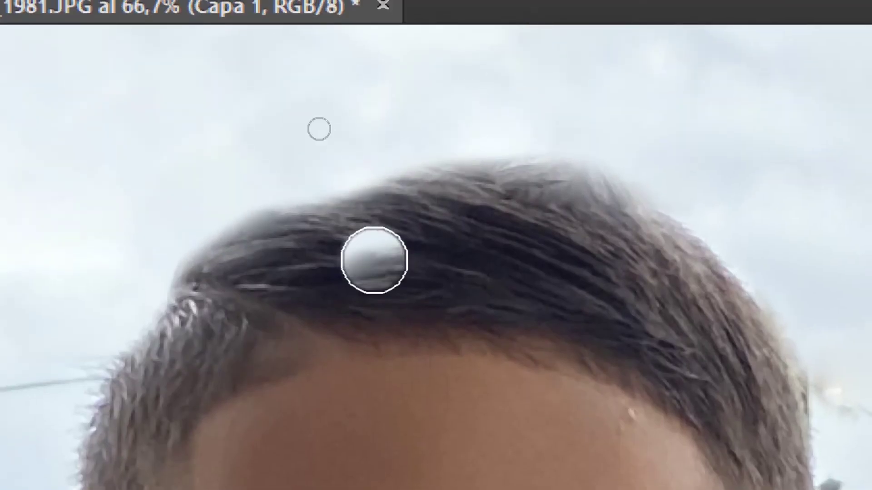
pyautogui.moveTo(374, 260)
pyautogui.mouseDown()
pyautogui.moveTo(370, 229)
pyautogui.moveTo(452, 190)
pyautogui.moveTo(376, 183)
pyautogui.moveTo(305, 192)
pyautogui.moveTo(474, 185)
pyautogui.moveTo(370, 195)
pyautogui.mouseUp()
pyautogui.hotkey('ctrl', 'alt', 'z')
pyautogui.hotkey('ctrl', 'alt', 'z')
pyautogui.hotkey('ctrl', 'alt', 'z')
pyautogui.hotkey('ctrl', 'alt', 'z')
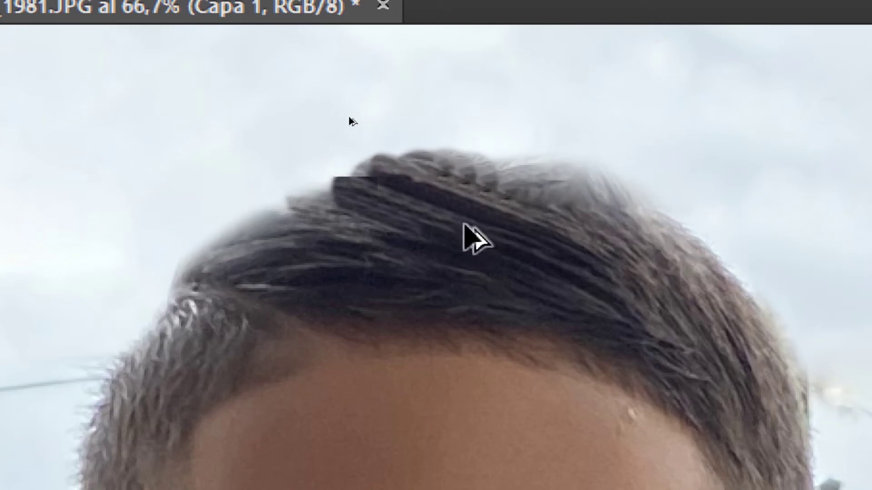
pyautogui.hotkey('ctrl', 'alt', 'z')
pyautogui.hotkey('ctrl', 'alt', 'z')
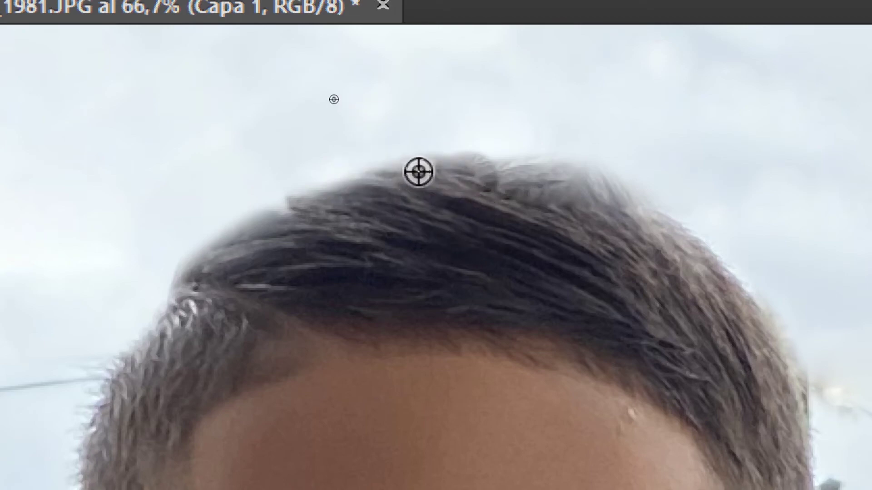
# Sample the hair's top edge and clone it along the hairline down to the temple, redoing the misplaced last dab
pyautogui.moveTo(392, 185)
pyautogui.mouseDown()
pyautogui.moveTo(336, 175)
pyautogui.moveTo(286, 204)
pyautogui.moveTo(284, 197)
pyautogui.moveTo(300, 196)
pyautogui.moveTo(297, 204)
pyautogui.moveTo(233, 242)
pyautogui.mouseUp()
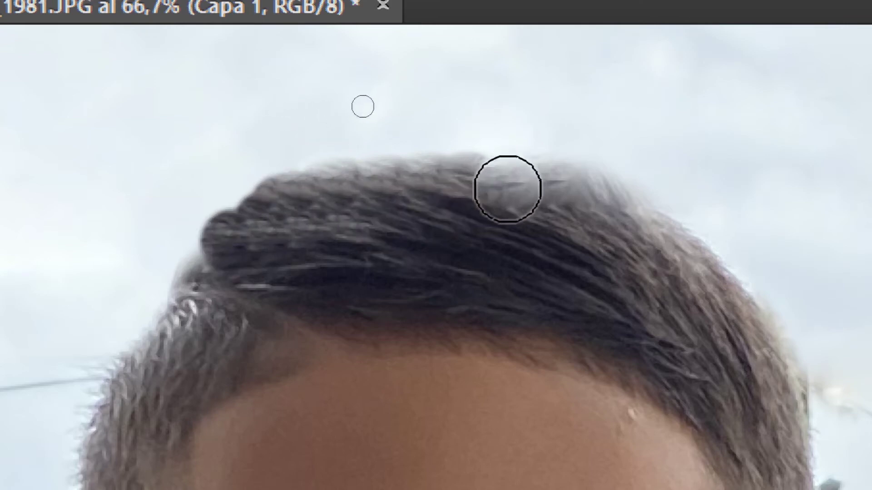
pyautogui.moveTo(164, 272); pyautogui.dragTo(157, 276)
pyautogui.hotkey('ctrl', 'z')
pyautogui.moveTo(227, 272); pyautogui.dragTo(213, 269)
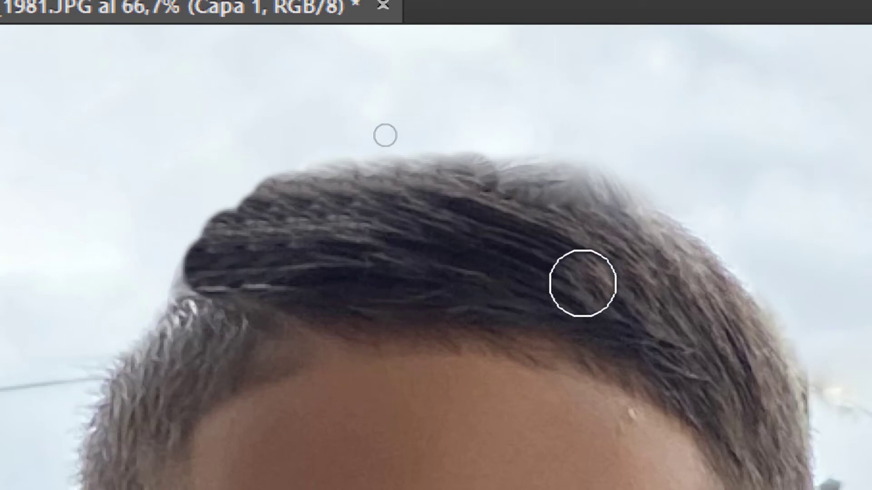
# Compare the whole retouched photo with the original by toggling Capa 1's visibility, leaving the layer hidden
pyautogui.hotkey('ctrl', '-')
pyautogui.hotkey('ctrl', '-')
pyautogui.hotkey('ctrl', '-')
pyautogui.hotkey('ctrl', '-')
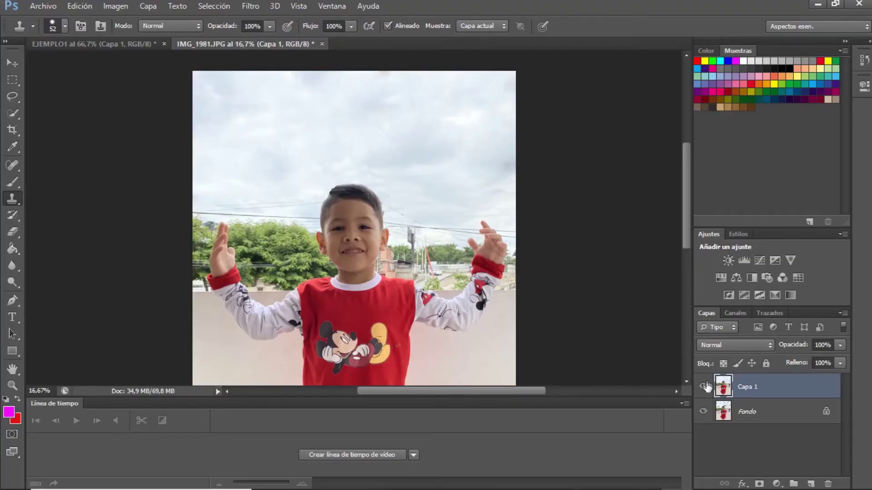
pyautogui.click(703, 386)
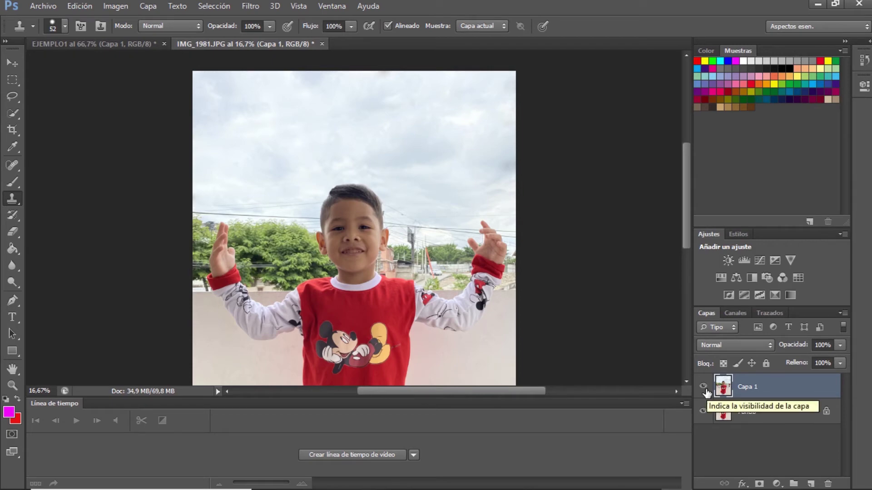
pyautogui.click(703, 388)
pyautogui.click(704, 388)
pyautogui.click(704, 387)
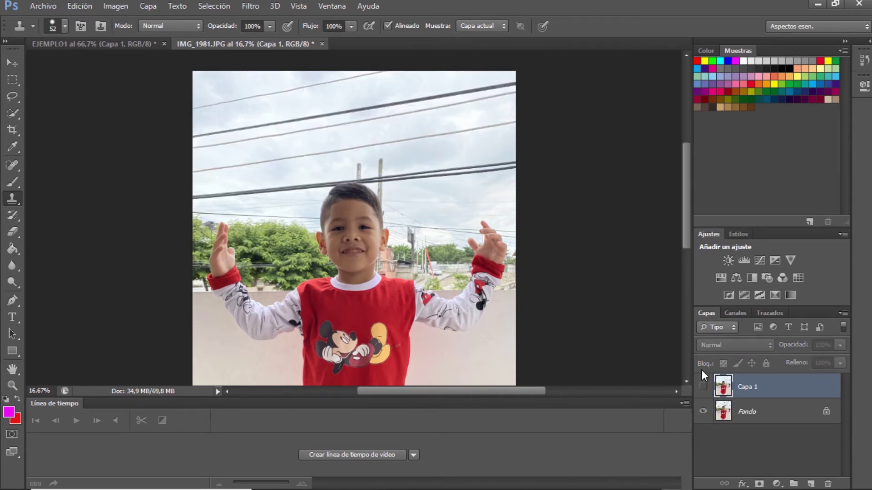
# Activate the Spot Healing Brush for the boy's forehead and make Capa 1 visible again
pyautogui.hotkey('ctrl', '+')
pyautogui.hotkey('ctrl', '+')
pyautogui.hotkey('ctrl', '+')
pyautogui.hotkey('ctrl', '+')
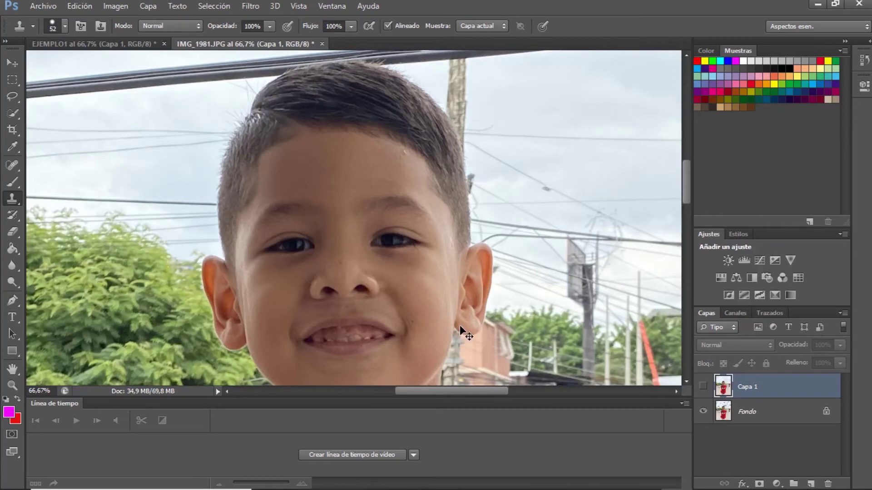
pyautogui.hotkey('ctrl', '+')
pyautogui.hotkey('ctrl', '+')
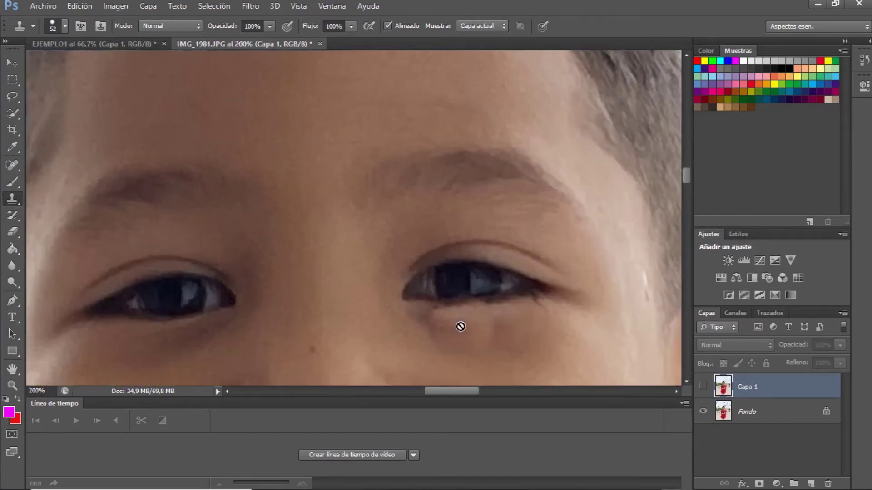
pyautogui.scroll(5, 499, 245)
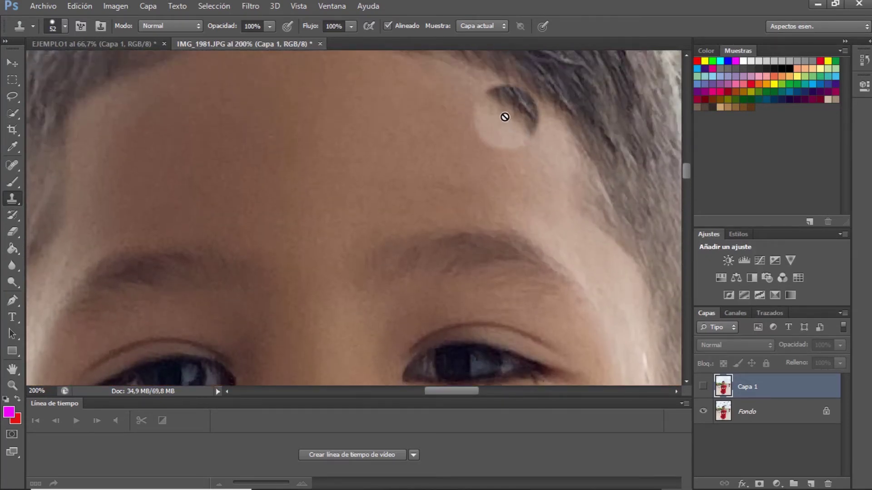
pyautogui.click(12, 166)
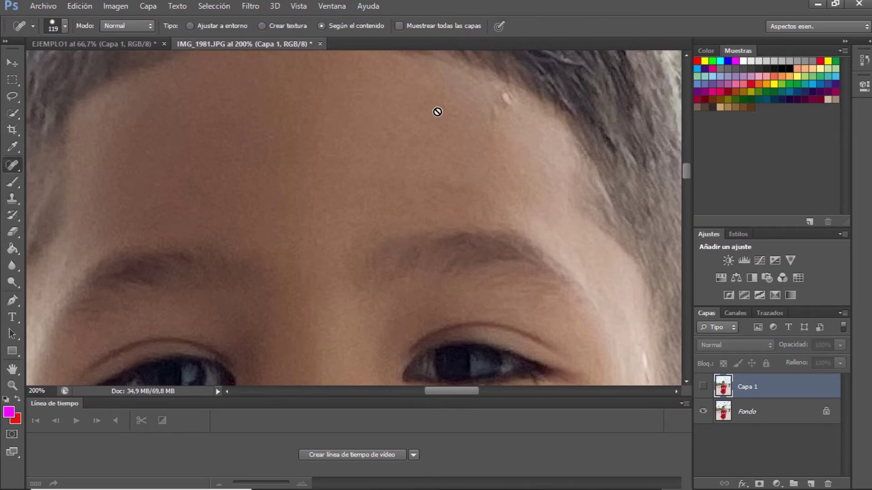
pyautogui.click(703, 386)
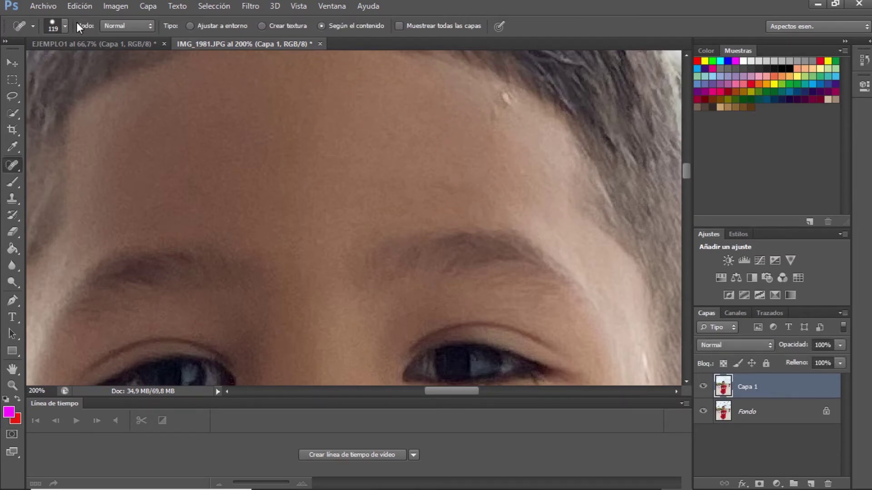
# Set the healing brush size to 30 px and heal the light blemish on the forehead near the hairline
pyautogui.click(64, 26)
pyautogui.click(39, 62)
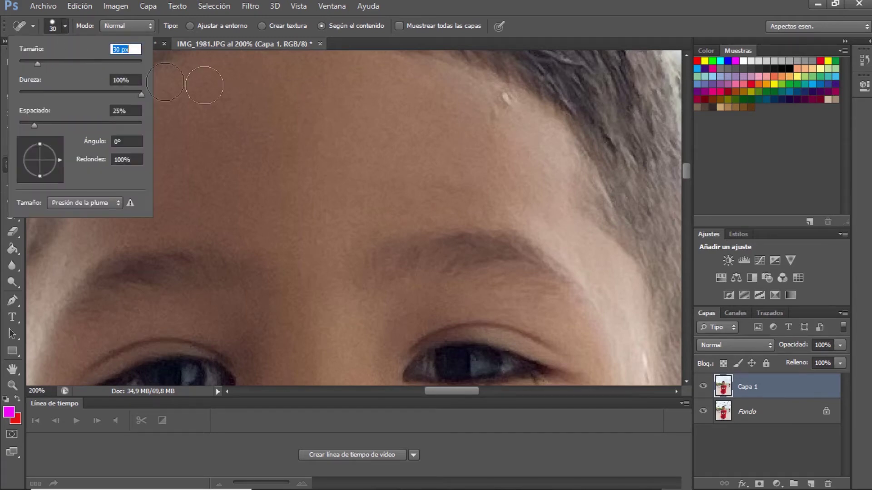
pyautogui.click(505, 100)
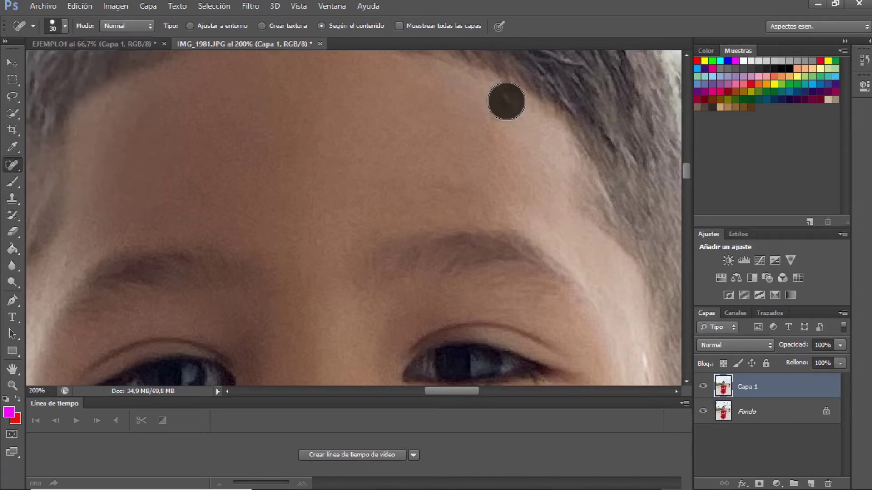
# Heal the small dark mole on the boy's nose with the same brush
pyautogui.scroll(-4, 318, 259)
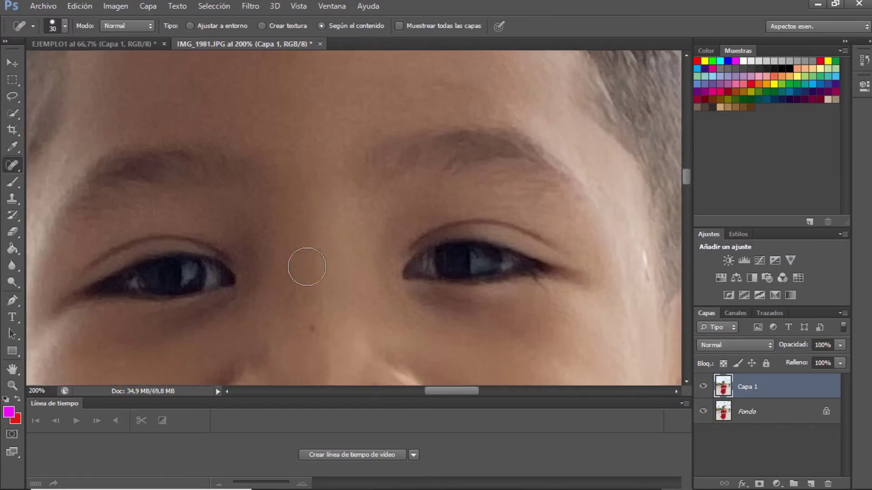
pyautogui.scroll(-2, 312, 280)
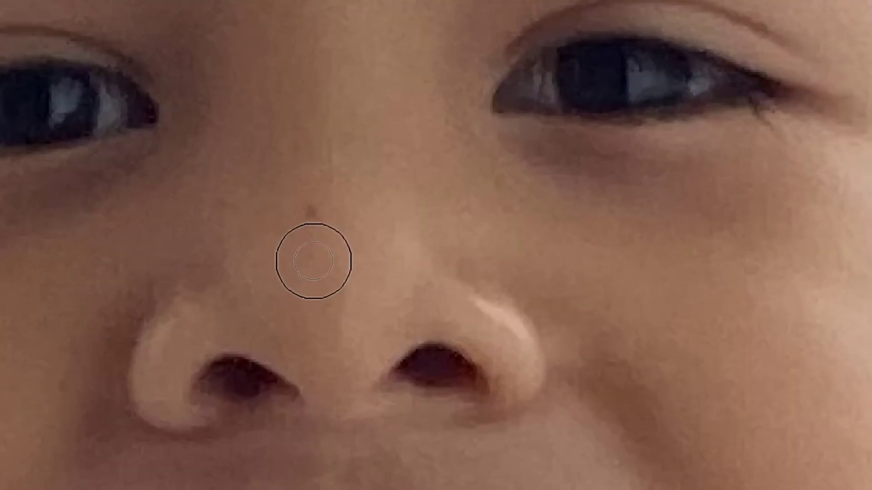
pyautogui.click(311, 213)
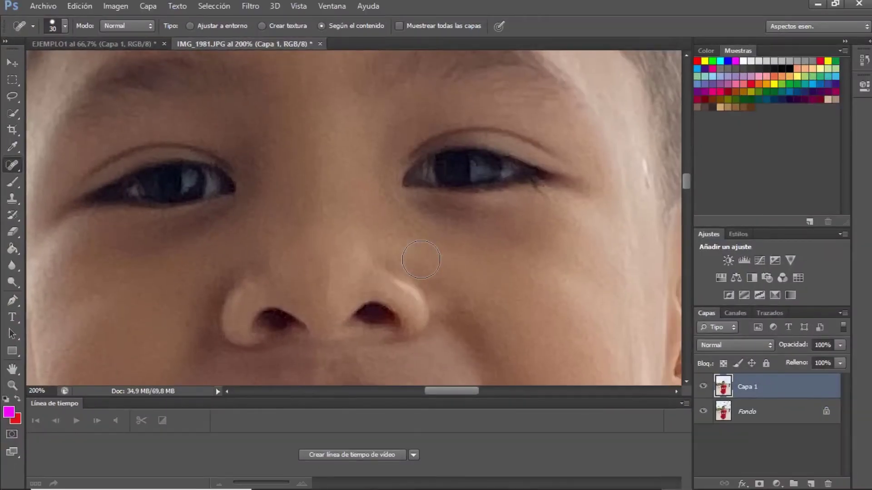
# Examine the healed face together with the sky and then the retouched photo as a whole
pyautogui.hotkey('ctrl', '-')
pyautogui.hotkey('ctrl', '-')
pyautogui.hotkey('ctrl', '-')
pyautogui.hotkey('ctrl', '-')
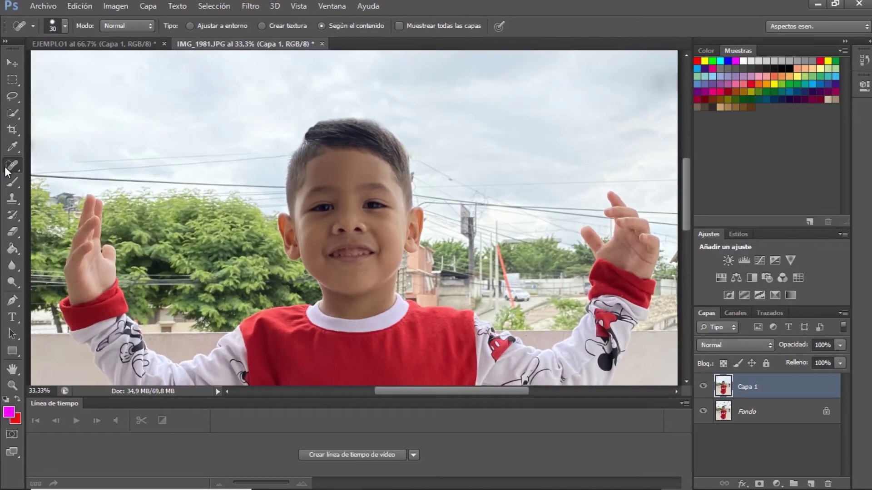
pyautogui.scroll(3, 154, 202)
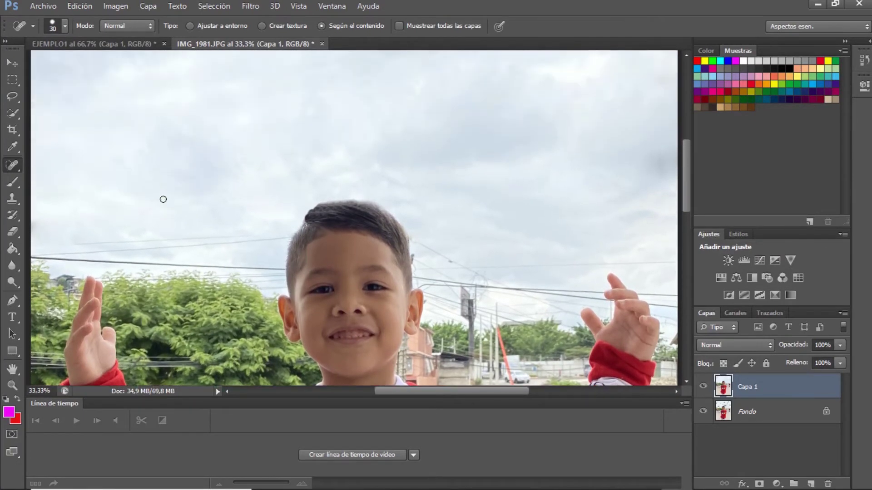
pyautogui.hotkey('ctrl', '-')
pyautogui.hotkey('ctrl', '-')
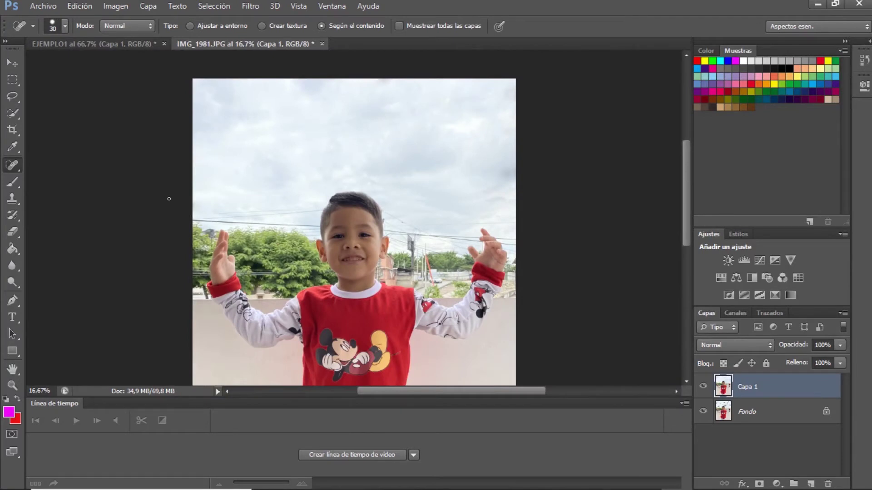
pyautogui.scroll(-2, 154, 213)
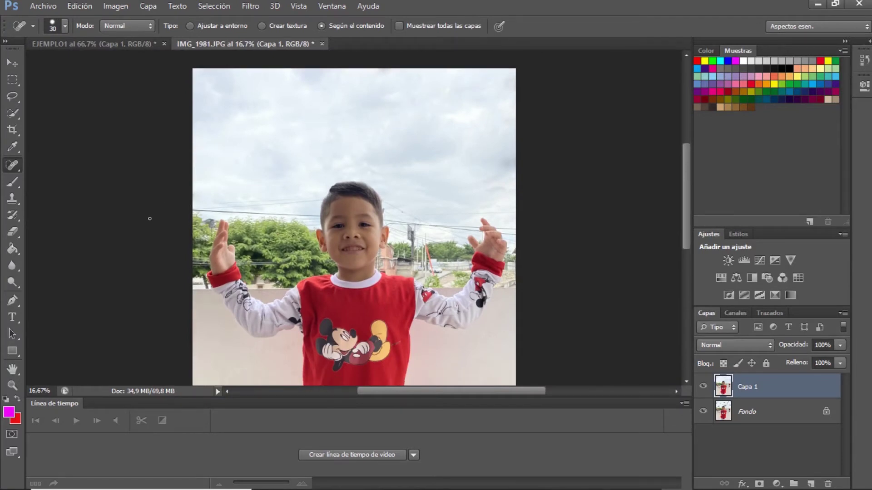
pyautogui.click(13, 65)
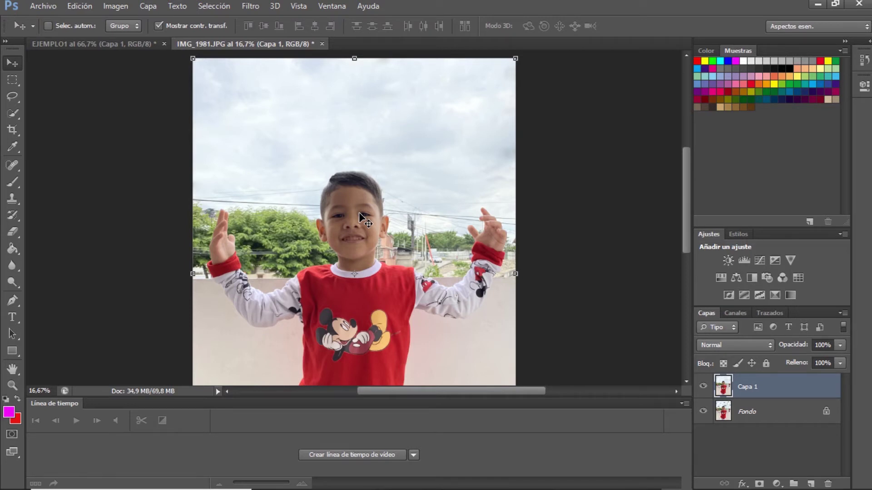
pyautogui.press('i')
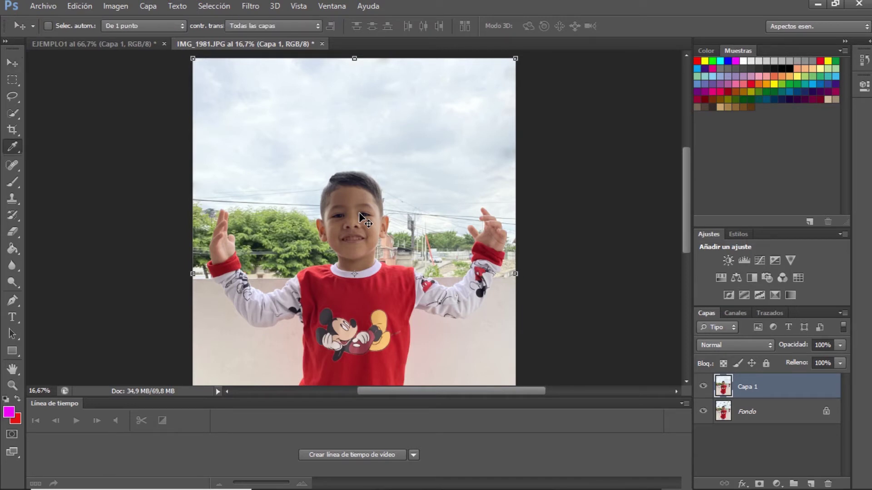
pyautogui.hotkey('ctrl', 'u')
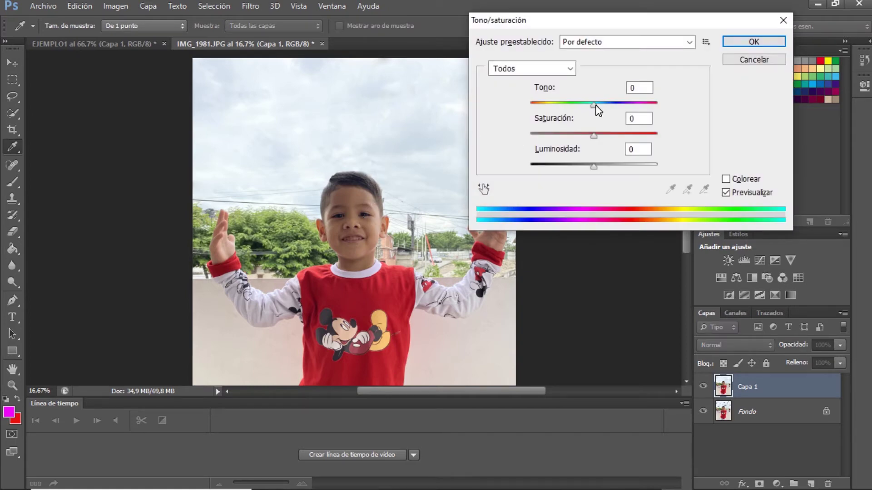
pyautogui.moveTo(595, 105); pyautogui.dragTo(570, 105)
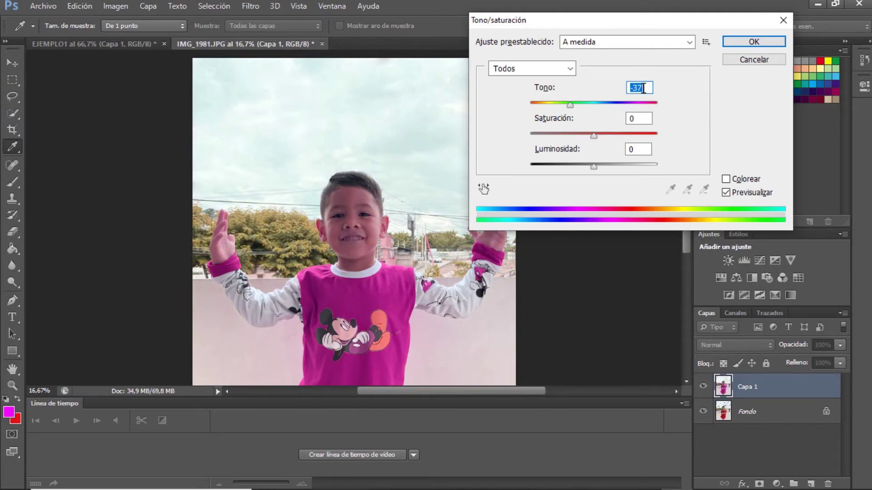
pyautogui.click(747, 60)
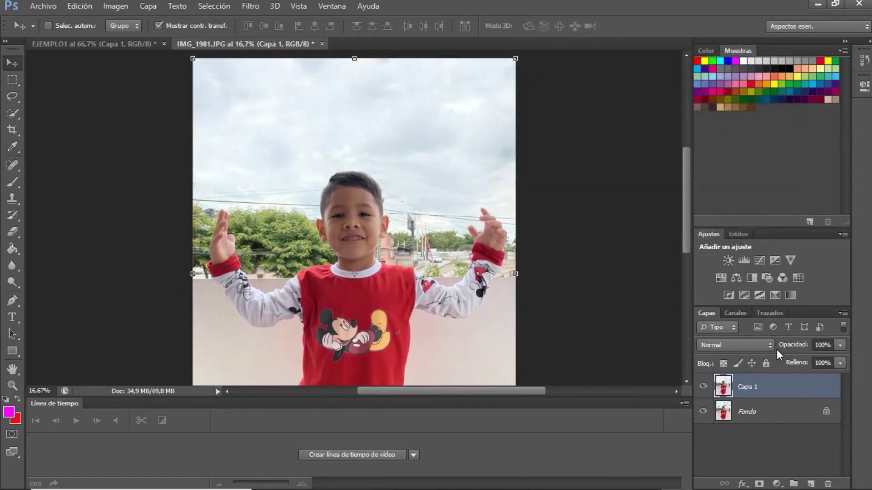
# Duplicate Capa 1 and rename the new layer copia2
pyautogui.hotkey('ctrl', 'j')
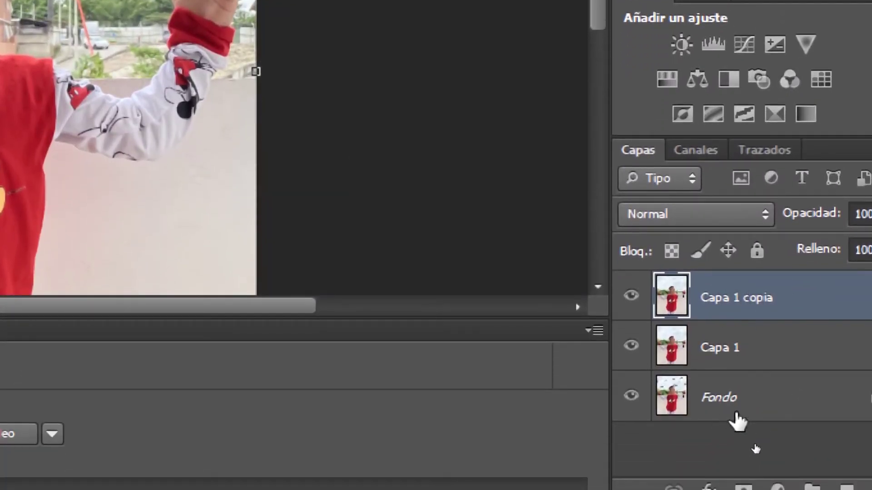
pyautogui.doubleClick(732, 298)
pyautogui.write('cop')
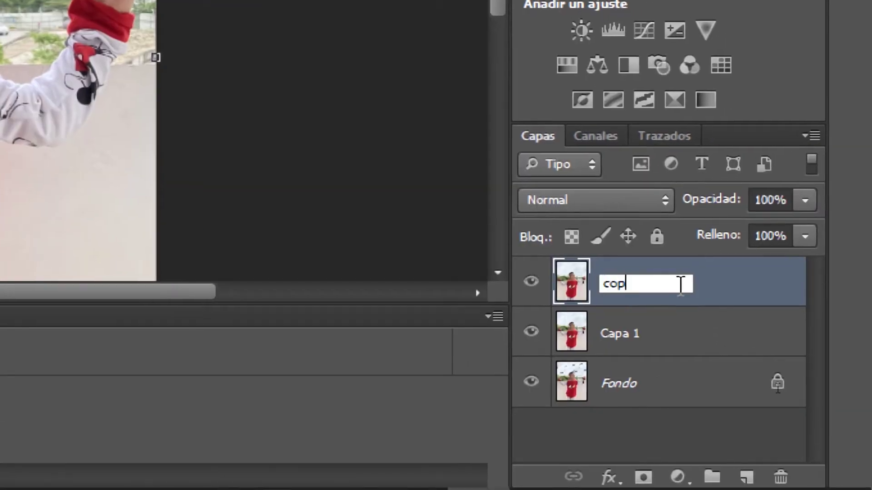
pyautogui.write('ia2')
pyautogui.click(676, 429)
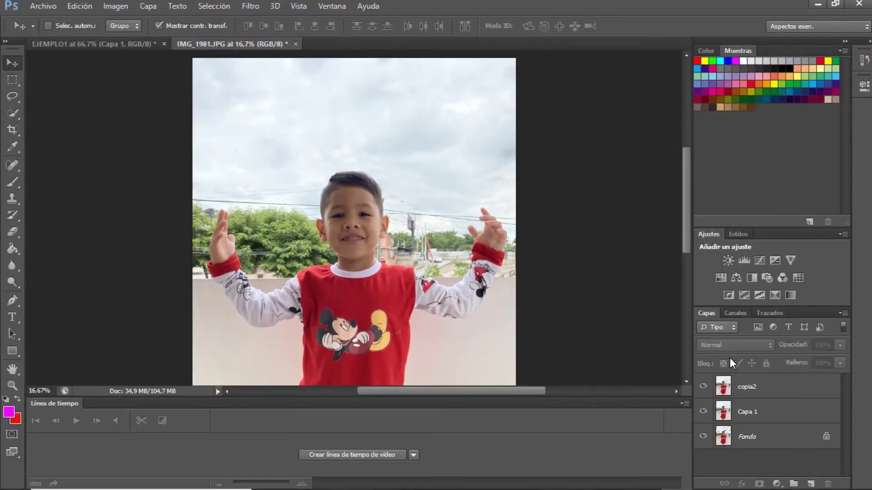
# Adjust Hue/Saturation on copia2: try saturation -100, then set hue -2, saturation -1 and lightness +1
pyautogui.click(749, 391)
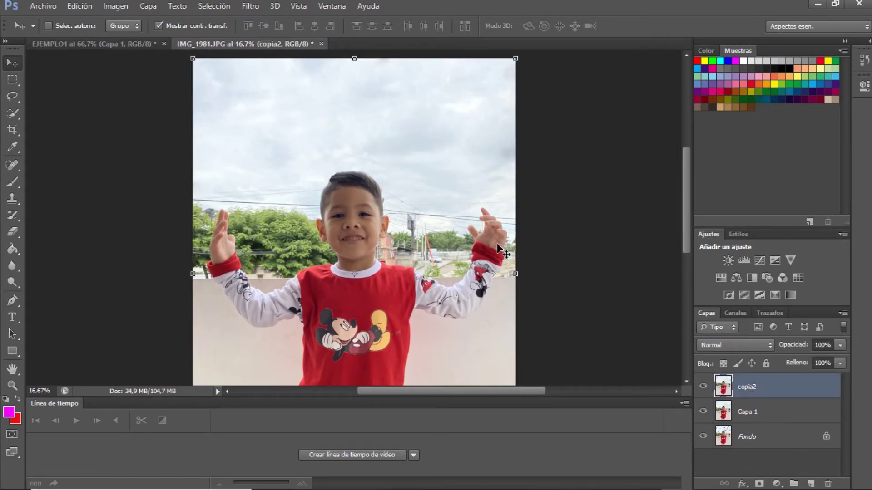
pyautogui.hotkey('ctrl', 'u')
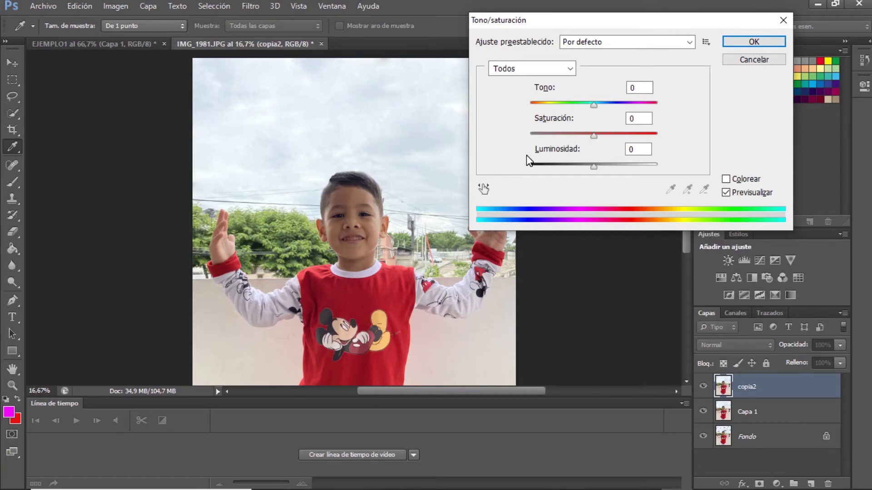
pyautogui.moveTo(592, 109)
pyautogui.mouseDown()
pyautogui.moveTo(520, 109)
pyautogui.moveTo(648, 106)
pyautogui.moveTo(594, 106)
pyautogui.mouseUp()
pyautogui.moveTo(597, 136); pyautogui.dragTo(519, 147)
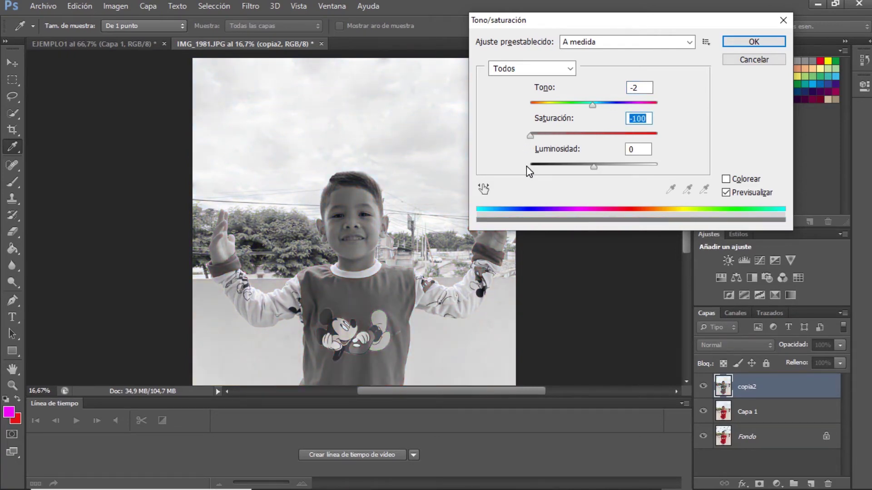
pyautogui.moveTo(531, 135); pyautogui.dragTo(593, 135)
pyautogui.moveTo(595, 166)
pyautogui.mouseDown()
pyautogui.moveTo(625, 166)
pyautogui.moveTo(557, 175)
pyautogui.moveTo(594, 166)
pyautogui.mouseUp()
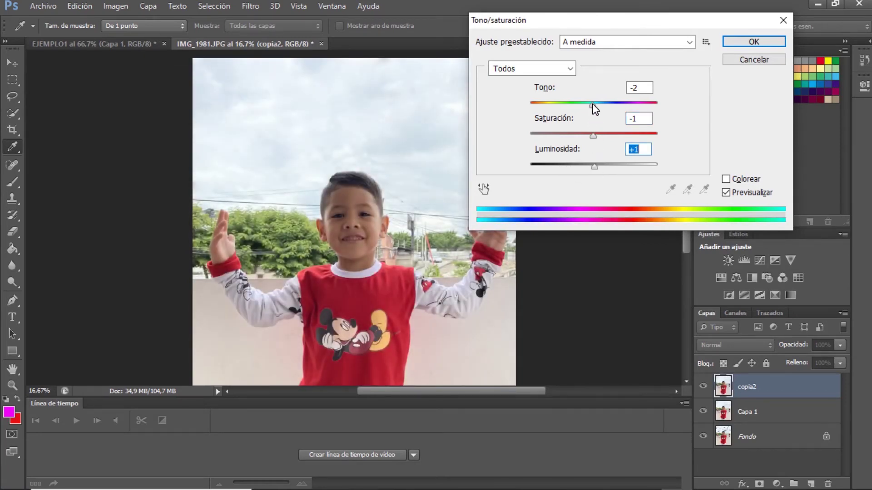
# Shift copia2's hue far into negative values to turn the red shirt blue, and apply the adjustment
pyautogui.moveTo(595, 108)
pyautogui.mouseDown()
pyautogui.moveTo(560, 107)
pyautogui.moveTo(596, 109)
pyautogui.mouseUp()
pyautogui.moveTo(595, 106); pyautogui.dragTo(547, 117)
pyautogui.click(746, 43)
pyautogui.press('v')
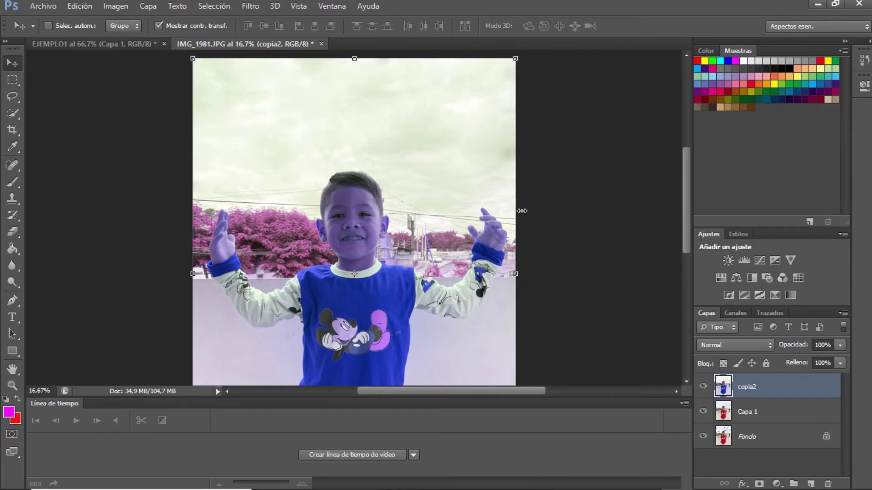
# Set the Eraser to 463 px and erase copia2's tint from the boy's face and the sky around it
pyautogui.hotkey('ctrl', '+')
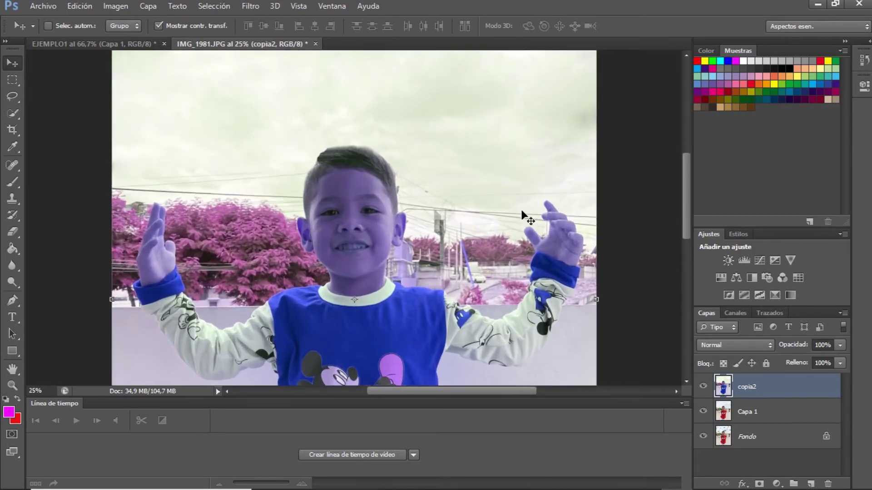
pyautogui.hotkey('ctrl', '-')
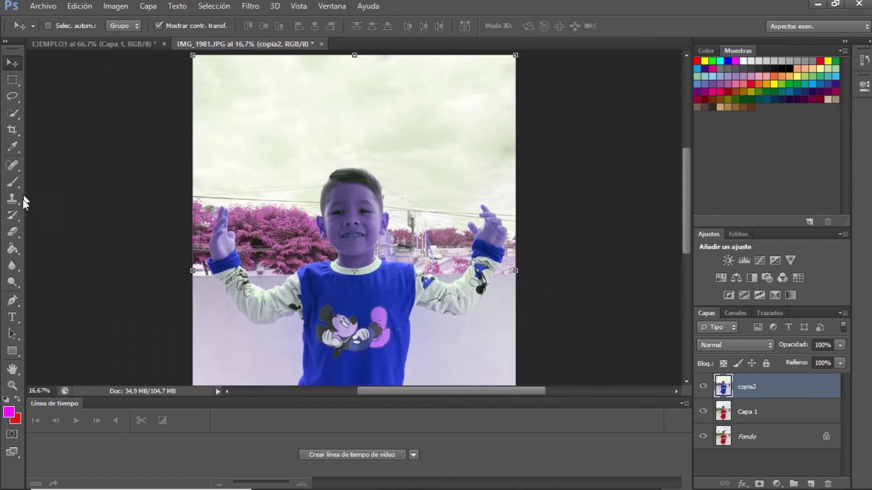
pyautogui.click(12, 231)
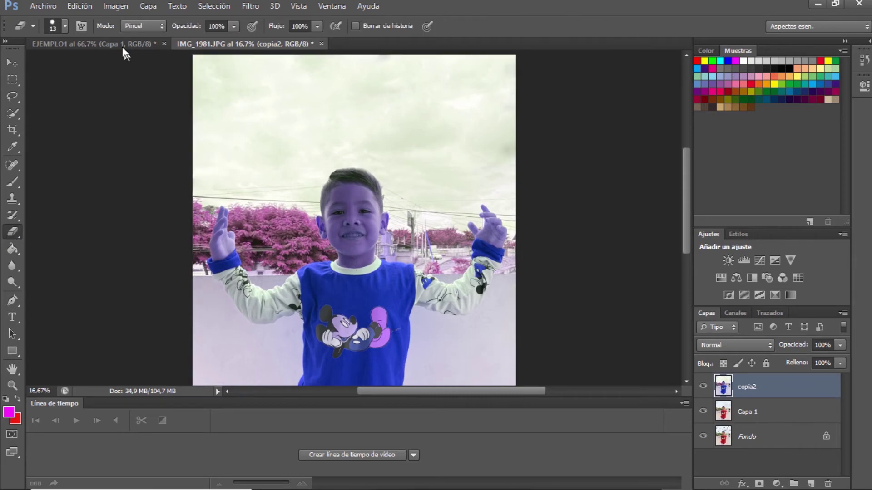
pyautogui.click(65, 29)
pyautogui.click(104, 66)
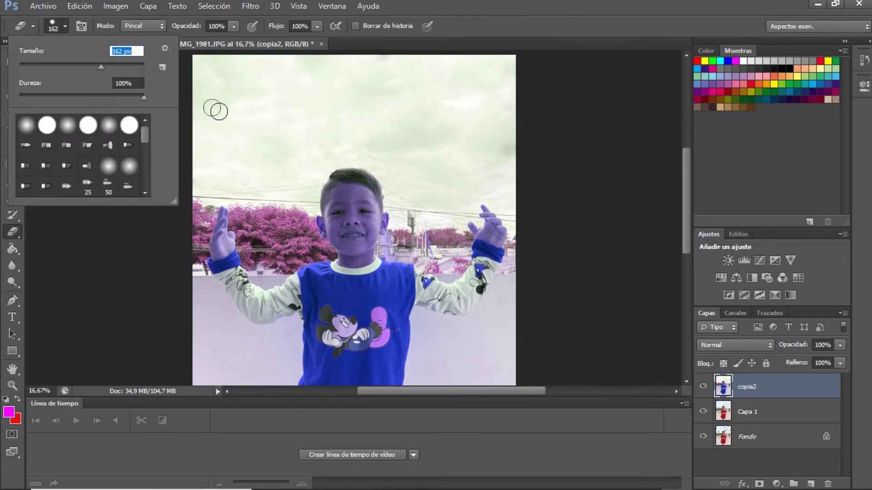
pyautogui.click(131, 67)
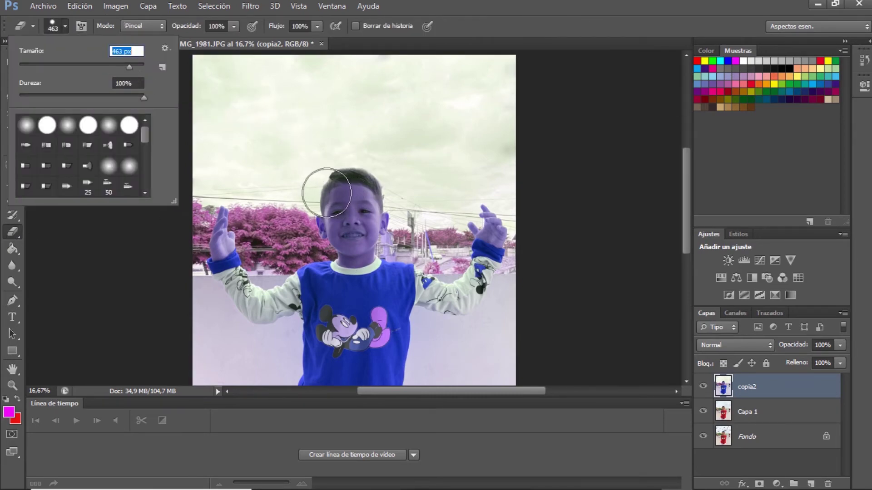
pyautogui.moveTo(341, 186)
pyautogui.mouseDown()
pyautogui.moveTo(373, 188)
pyautogui.moveTo(362, 209)
pyautogui.moveTo(324, 221)
pyautogui.moveTo(380, 226)
pyautogui.moveTo(286, 227)
pyautogui.moveTo(217, 137)
pyautogui.moveTo(199, 83)
pyautogui.moveTo(317, 58)
pyautogui.moveTo(477, 67)
pyautogui.moveTo(526, 96)
pyautogui.moveTo(217, 97)
pyautogui.moveTo(537, 113)
pyautogui.moveTo(389, 138)
pyautogui.moveTo(285, 142)
pyautogui.moveTo(298, 189)
pyautogui.moveTo(362, 221)
pyautogui.moveTo(420, 205)
pyautogui.moveTo(424, 226)
pyautogui.moveTo(357, 235)
pyautogui.mouseUp()
# Erase copia2's tint from the wall on both sides of the body, the hands and the trees behind him
pyautogui.scroll(-3, 340, 166)
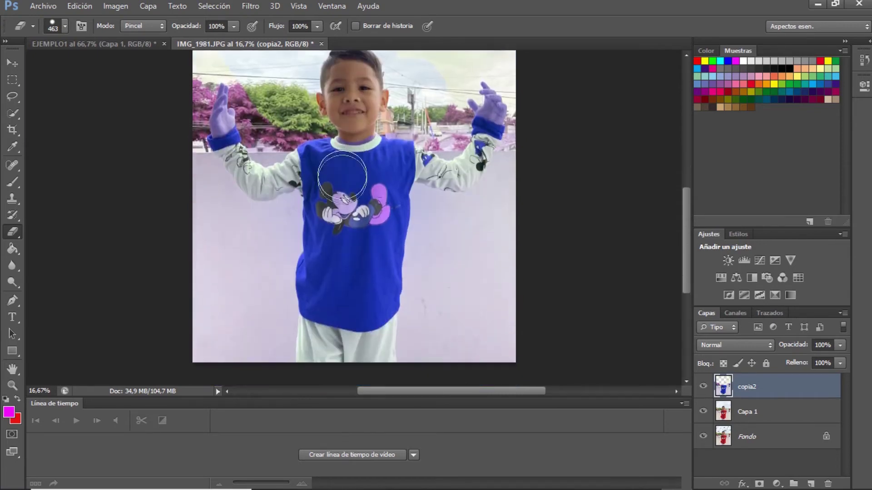
pyautogui.moveTo(187, 207)
pyautogui.mouseDown()
pyautogui.moveTo(187, 167)
pyautogui.moveTo(218, 219)
pyautogui.moveTo(258, 230)
pyautogui.moveTo(261, 361)
pyautogui.moveTo(269, 251)
pyautogui.moveTo(264, 236)
pyautogui.moveTo(208, 229)
pyautogui.moveTo(206, 358)
pyautogui.moveTo(233, 272)
pyautogui.moveTo(224, 253)
pyautogui.moveTo(254, 303)
pyautogui.mouseUp()
pyautogui.moveTo(402, 328)
pyautogui.mouseDown()
pyautogui.moveTo(427, 348)
pyautogui.moveTo(443, 220)
pyautogui.moveTo(493, 210)
pyautogui.moveTo(531, 152)
pyautogui.moveTo(447, 397)
pyautogui.moveTo(484, 344)
pyautogui.moveTo(521, 340)
pyautogui.moveTo(533, 245)
pyautogui.mouseUp()
pyautogui.scroll(3, 533, 245)
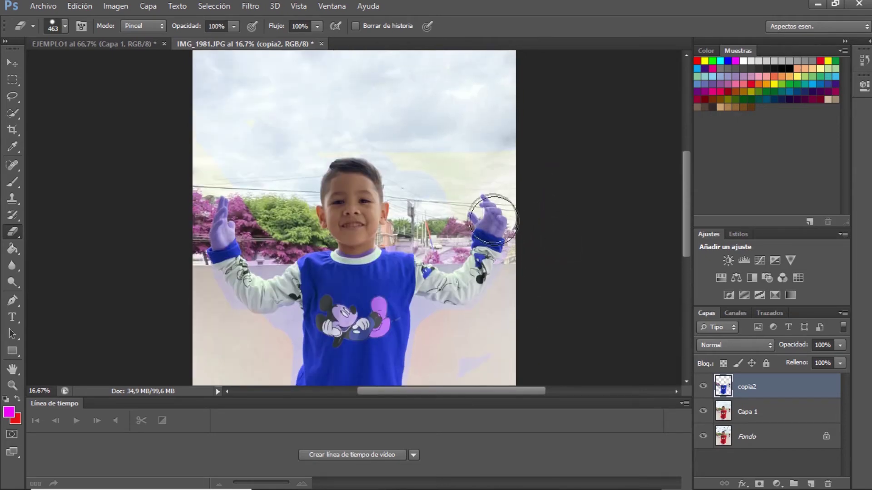
pyautogui.moveTo(493, 198)
pyautogui.mouseDown()
pyautogui.moveTo(414, 225)
pyautogui.moveTo(415, 186)
pyautogui.moveTo(397, 150)
pyautogui.moveTo(427, 169)
pyautogui.moveTo(439, 207)
pyautogui.moveTo(403, 156)
pyautogui.moveTo(264, 160)
pyautogui.moveTo(279, 179)
pyautogui.moveTo(255, 183)
pyautogui.moveTo(253, 197)
pyautogui.moveTo(272, 239)
pyautogui.moveTo(284, 230)
pyautogui.moveTo(187, 193)
pyautogui.moveTo(184, 232)
pyautogui.moveTo(236, 200)
pyautogui.moveTo(265, 220)
pyautogui.moveTo(266, 235)
pyautogui.moveTo(261, 227)
pyautogui.moveTo(175, 238)
pyautogui.moveTo(200, 309)
pyautogui.moveTo(228, 336)
pyautogui.mouseUp()
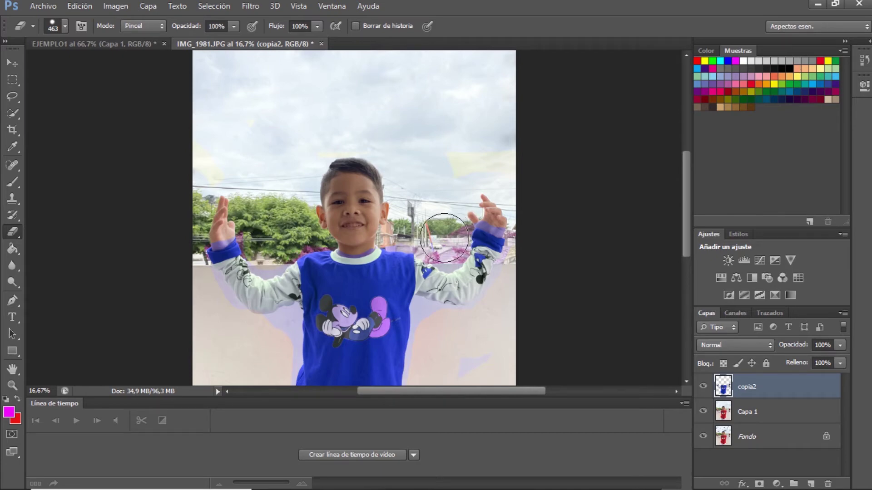
# Reduce the Eraser size to 68 px for detail work close to the shirt
pyautogui.scroll(-5, 522, 211)
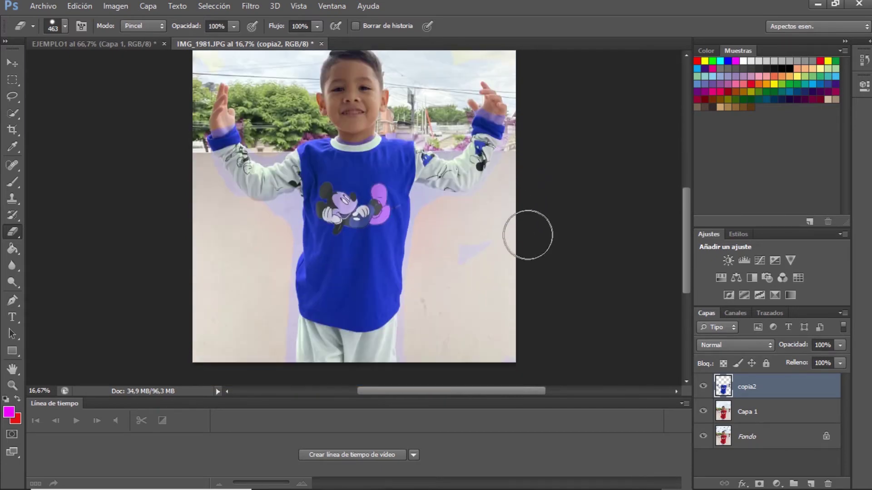
pyautogui.hotkey('ctrl', '+')
pyautogui.hotkey('ctrl', '+')
pyautogui.hotkey('ctrl', '+')
pyautogui.hotkey('ctrl', '+')
pyautogui.hotkey('ctrl', '+')
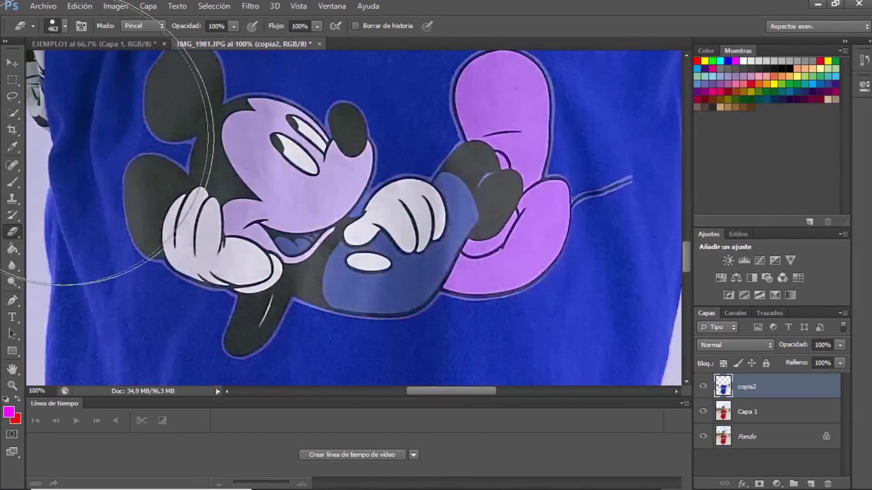
pyautogui.click(65, 26)
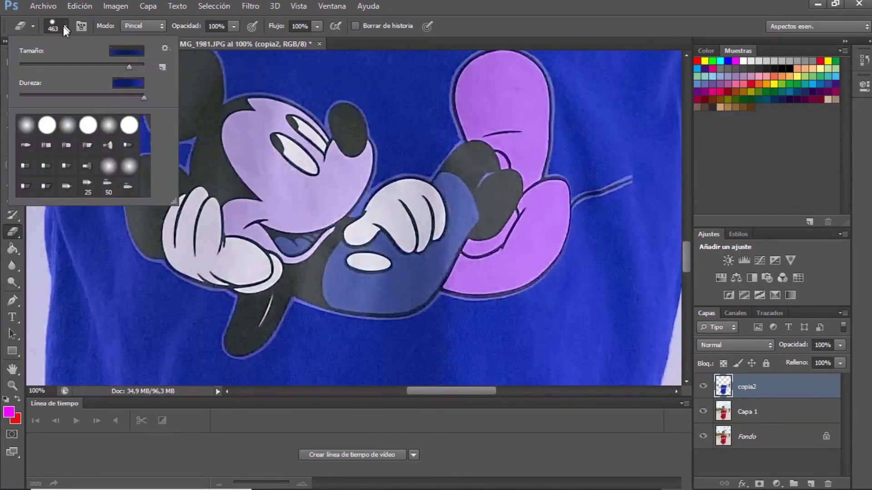
pyautogui.click(61, 67)
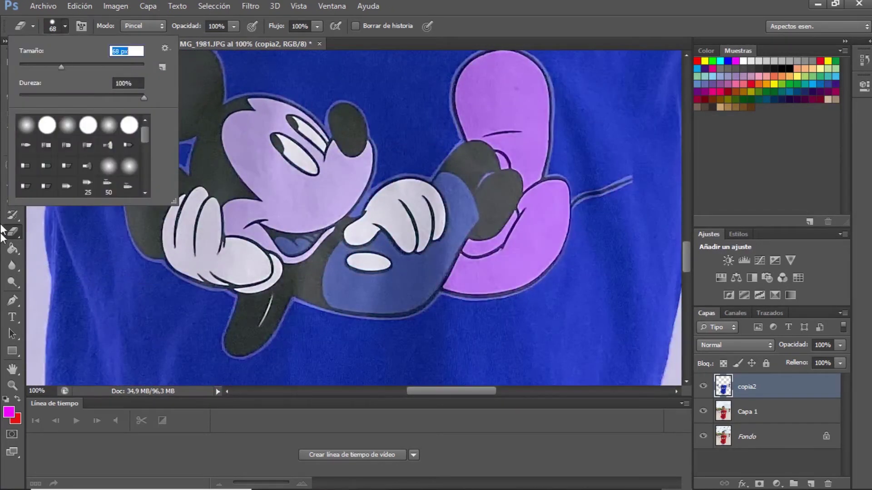
pyautogui.click(186, 280)
pyautogui.click(404, 201)
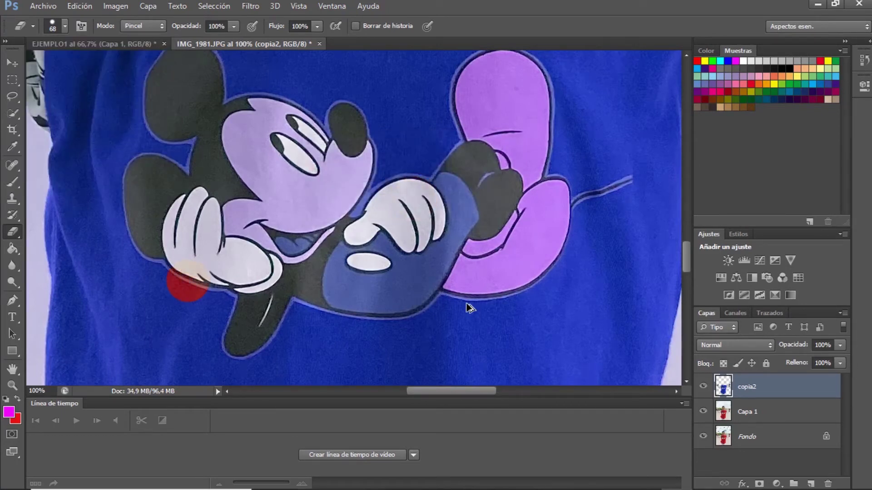
pyautogui.hotkey('ctrl', 'z')
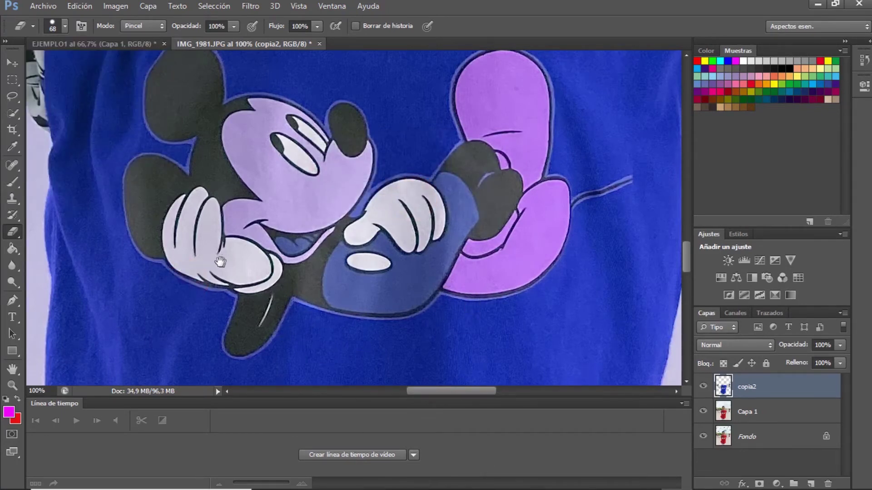
# Erase copia2's leftover tint from the wall beneath the sleeve and along the shirt's left edge down to the hem
pyautogui.moveTo(221, 261); pyautogui.dragTo(488, 220)
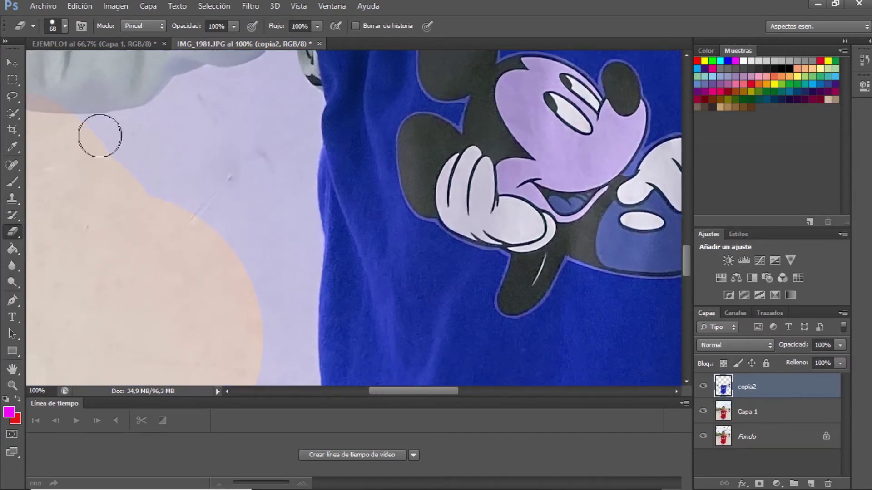
pyautogui.moveTo(83, 135)
pyautogui.mouseDown()
pyautogui.moveTo(166, 119)
pyautogui.moveTo(192, 91)
pyautogui.moveTo(217, 85)
pyautogui.moveTo(259, 79)
pyautogui.moveTo(299, 100)
pyautogui.mouseUp()
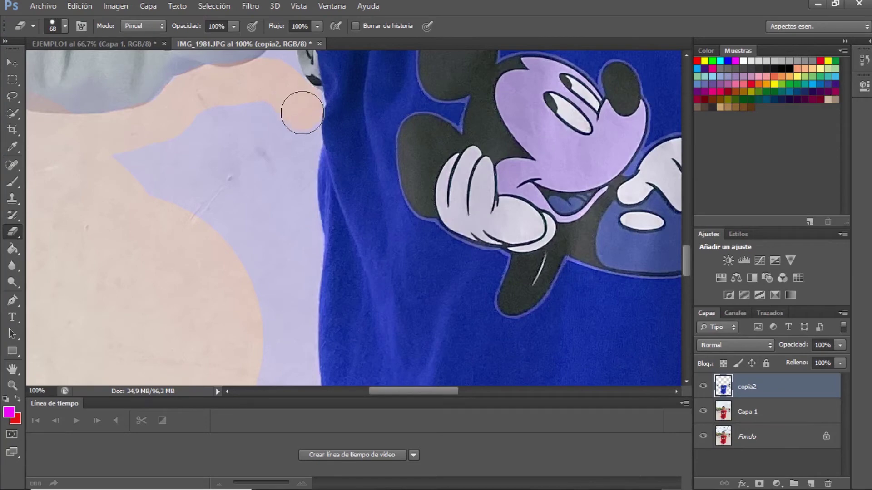
pyautogui.moveTo(298, 135)
pyautogui.mouseDown()
pyautogui.moveTo(300, 257)
pyautogui.moveTo(277, 381)
pyautogui.moveTo(264, 110)
pyautogui.moveTo(125, 161)
pyautogui.moveTo(213, 122)
pyautogui.moveTo(207, 201)
pyautogui.moveTo(223, 215)
pyautogui.moveTo(202, 238)
pyautogui.moveTo(222, 248)
pyautogui.mouseUp()
pyautogui.moveTo(222, 248)
pyautogui.mouseDown()
pyautogui.moveTo(224, 169)
pyautogui.moveTo(254, 78)
pyautogui.moveTo(240, 143)
pyautogui.moveTo(259, 109)
pyautogui.moveTo(256, 86)
pyautogui.moveTo(255, 177)
pyautogui.moveTo(218, 273)
pyautogui.moveTo(206, 350)
pyautogui.moveTo(198, 296)
pyautogui.moveTo(214, 188)
pyautogui.mouseUp()
pyautogui.scroll(-10, 191, 227)
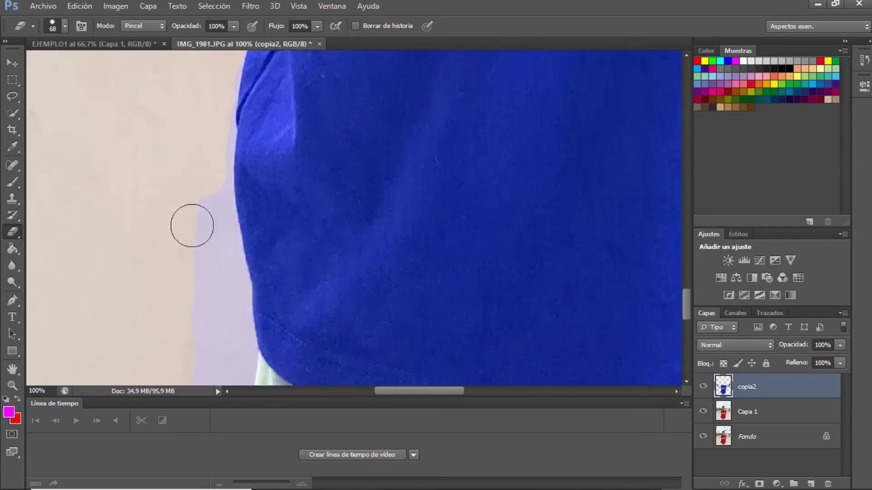
pyautogui.moveTo(206, 123)
pyautogui.mouseDown()
pyautogui.moveTo(233, 291)
pyautogui.moveTo(218, 377)
pyautogui.mouseUp()
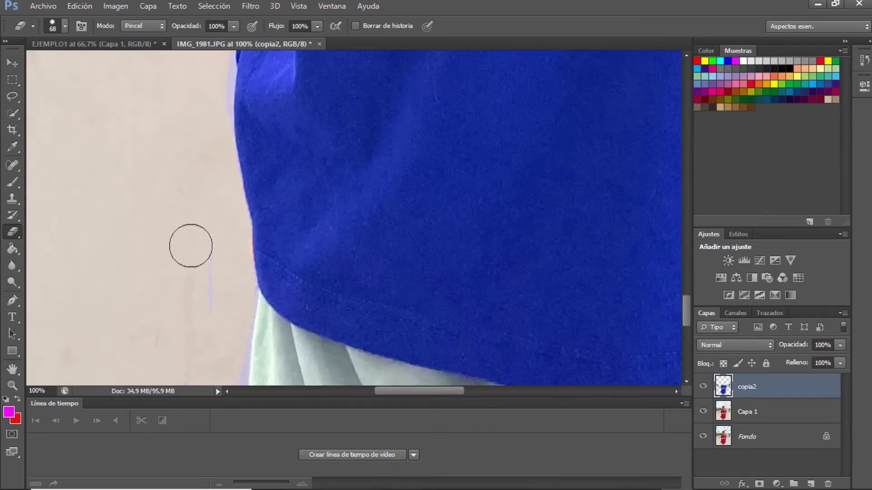
# Erase copia2's leftover tint from the wall along the right edge of the shirt and trousers
pyautogui.moveTo(288, 233); pyautogui.dragTo(4, 188)
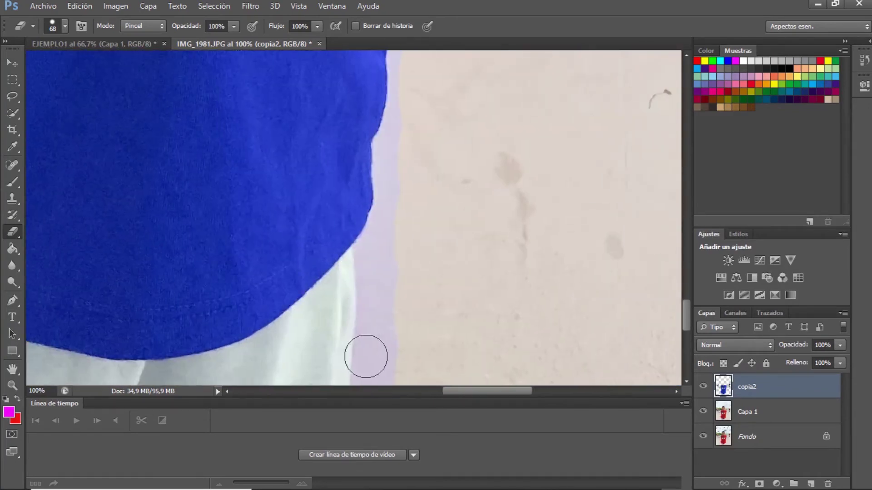
pyautogui.moveTo(447, 160); pyautogui.dragTo(432, 356)
pyautogui.moveTo(431, 115)
pyautogui.mouseDown()
pyautogui.moveTo(430, 265)
pyautogui.moveTo(411, 209)
pyautogui.moveTo(421, 146)
pyautogui.moveTo(666, 198)
pyautogui.moveTo(444, 181)
pyautogui.moveTo(413, 350)
pyautogui.moveTo(533, 249)
pyautogui.moveTo(519, 227)
pyautogui.moveTo(528, 204)
pyautogui.moveTo(454, 247)
pyautogui.moveTo(400, 256)
pyautogui.moveTo(421, 236)
pyautogui.mouseUp()
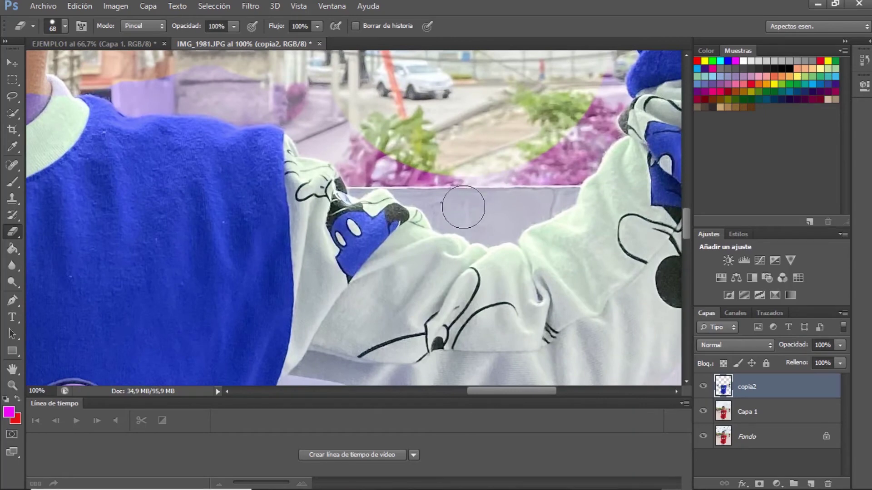
# Erase copia2's tint from the street, plants and wall around the shoulder, right sleeve and cuff
pyautogui.moveTo(463, 207)
pyautogui.mouseDown()
pyautogui.moveTo(390, 182)
pyautogui.moveTo(350, 155)
pyautogui.moveTo(363, 178)
pyautogui.moveTo(334, 131)
pyautogui.moveTo(288, 101)
pyautogui.moveTo(117, 88)
pyautogui.moveTo(127, 81)
pyautogui.mouseUp()
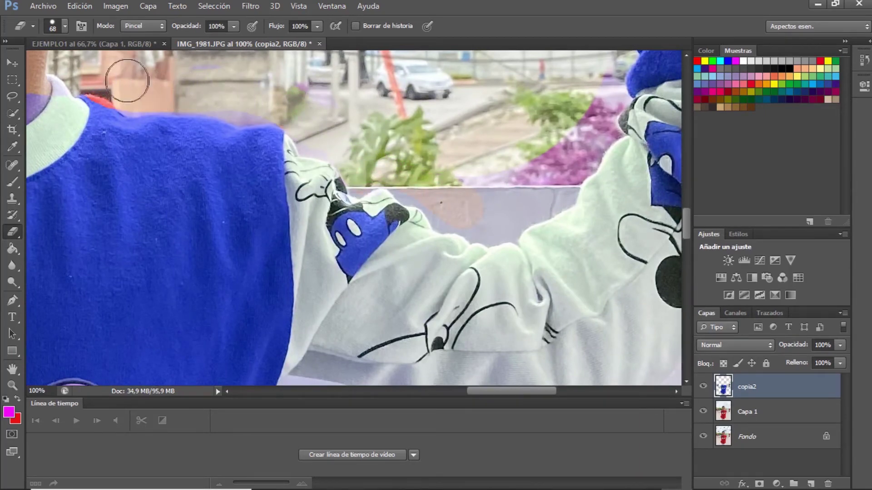
pyautogui.moveTo(543, 148); pyautogui.dragTo(395, 202)
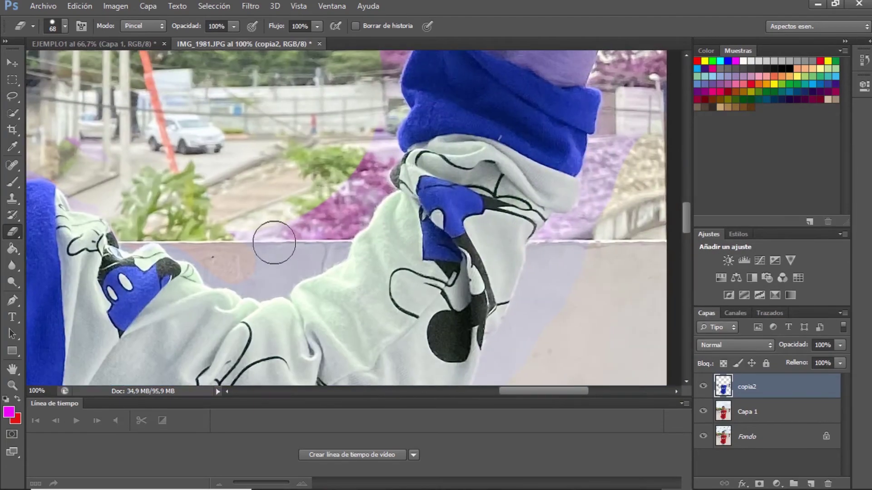
pyautogui.moveTo(274, 243)
pyautogui.mouseDown()
pyautogui.moveTo(295, 245)
pyautogui.moveTo(330, 219)
pyautogui.moveTo(368, 162)
pyautogui.moveTo(365, 187)
pyautogui.moveTo(346, 218)
pyautogui.moveTo(348, 210)
pyautogui.moveTo(302, 195)
pyautogui.moveTo(314, 125)
pyautogui.mouseUp()
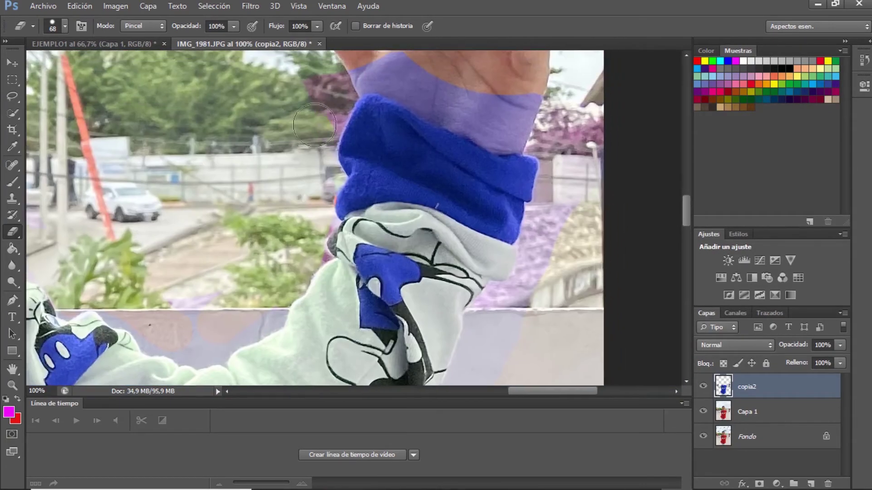
pyautogui.moveTo(341, 77)
pyautogui.mouseDown()
pyautogui.moveTo(404, 73)
pyautogui.moveTo(474, 114)
pyautogui.moveTo(533, 120)
pyautogui.moveTo(506, 102)
pyautogui.moveTo(574, 135)
pyautogui.moveTo(580, 187)
pyautogui.moveTo(559, 201)
pyautogui.moveTo(540, 277)
pyautogui.moveTo(497, 321)
pyautogui.mouseUp()
# Review the blue shirt in the whole photo, toggling copia2's visibility off and on to compare
pyautogui.hotkey('ctrl', '-')
pyautogui.hotkey('ctrl', '-')
pyautogui.hotkey('ctrl', '-')
pyautogui.hotkey('ctrl', '-')
pyautogui.hotkey('ctrl', '-')
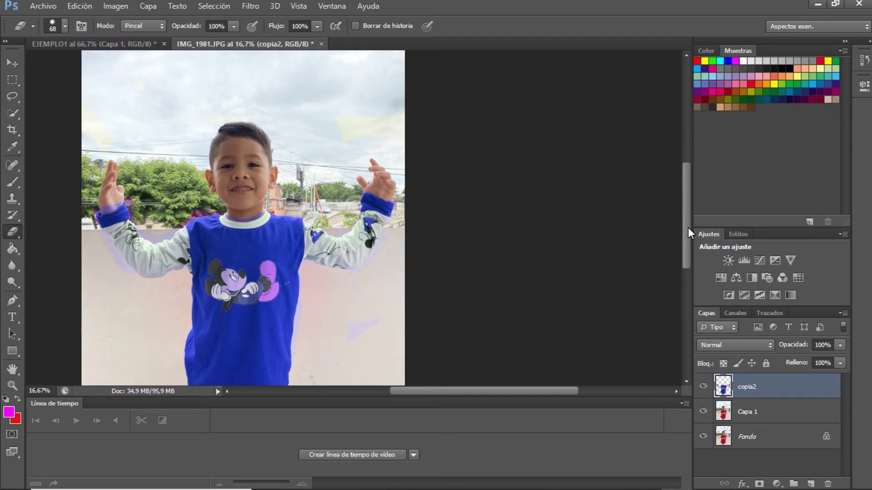
pyautogui.click(703, 388)
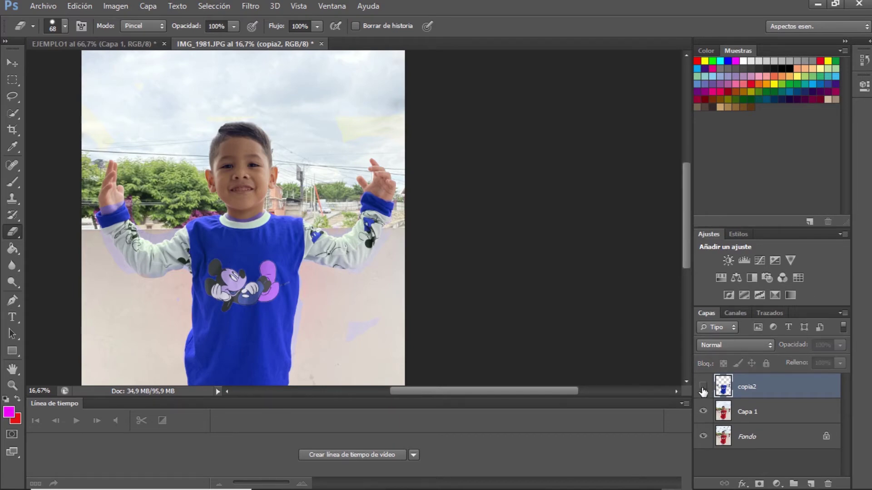
pyautogui.click(703, 388)
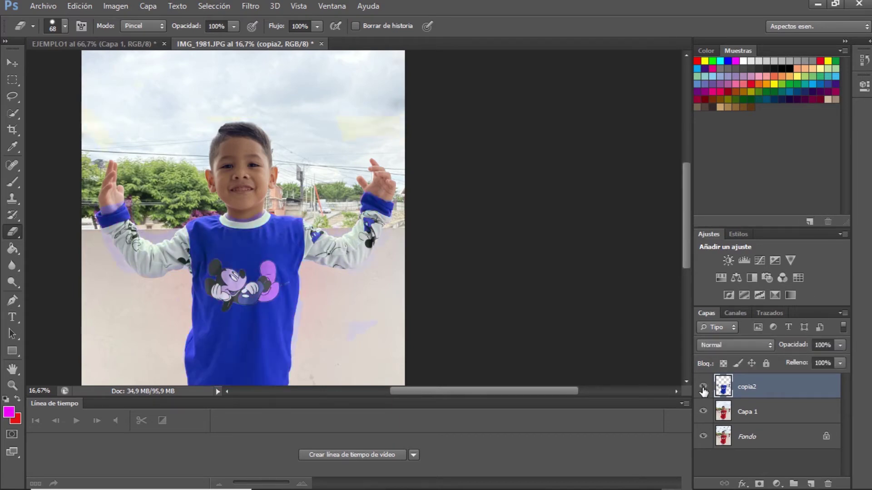
pyautogui.click(10, 65)
pyautogui.hotkey('ctrl', '+')
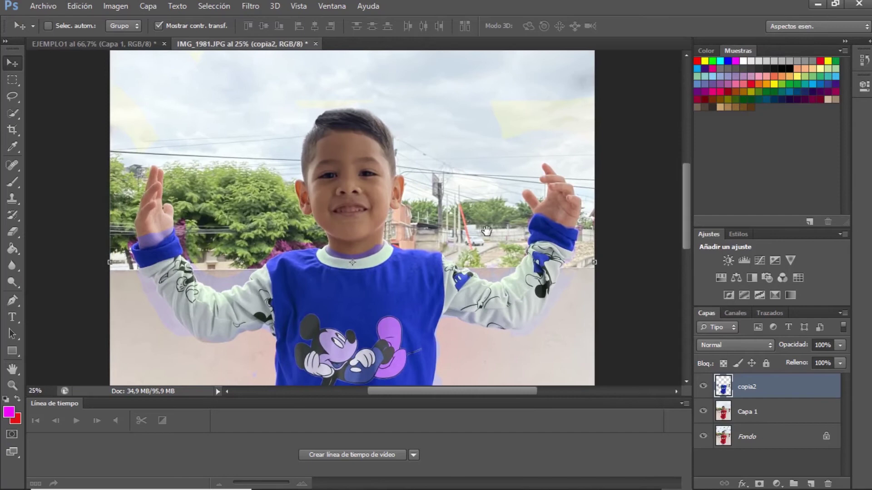
pyautogui.moveTo(487, 231); pyautogui.dragTo(463, 230)
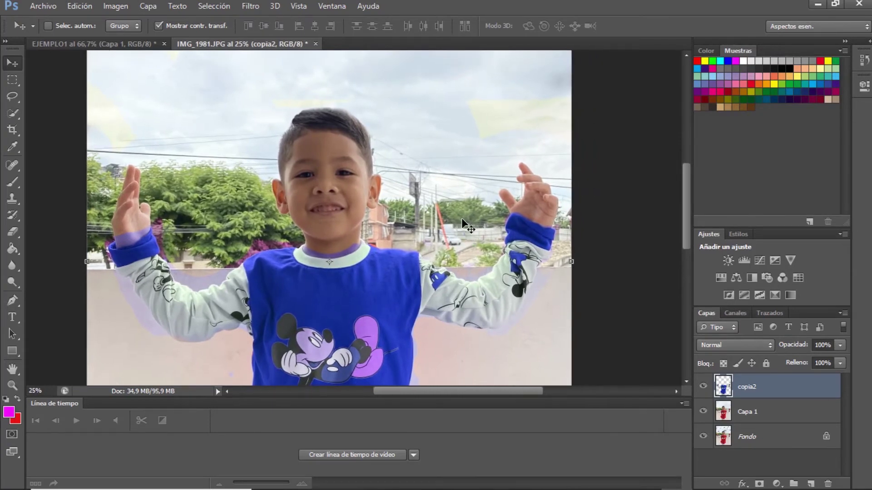
# Hide copia2, select Capa 1 and open its Levels adjustment with the photo left in view
pyautogui.click(703, 386)
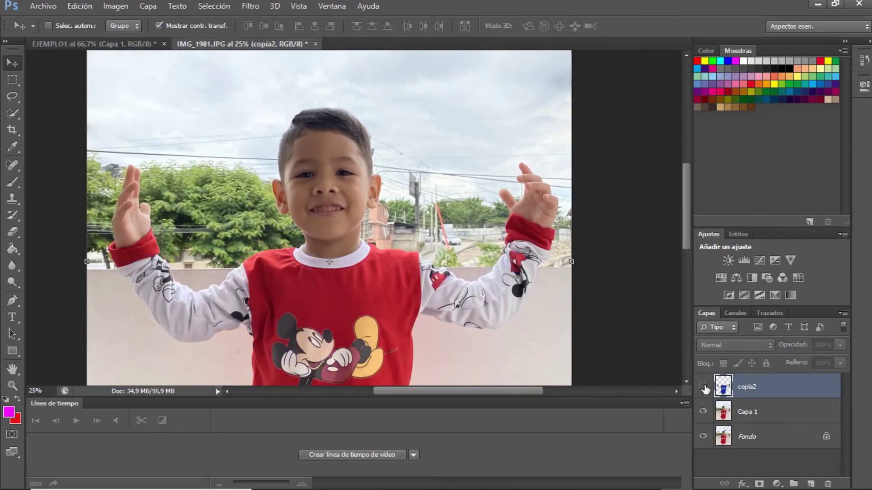
pyautogui.click(752, 419)
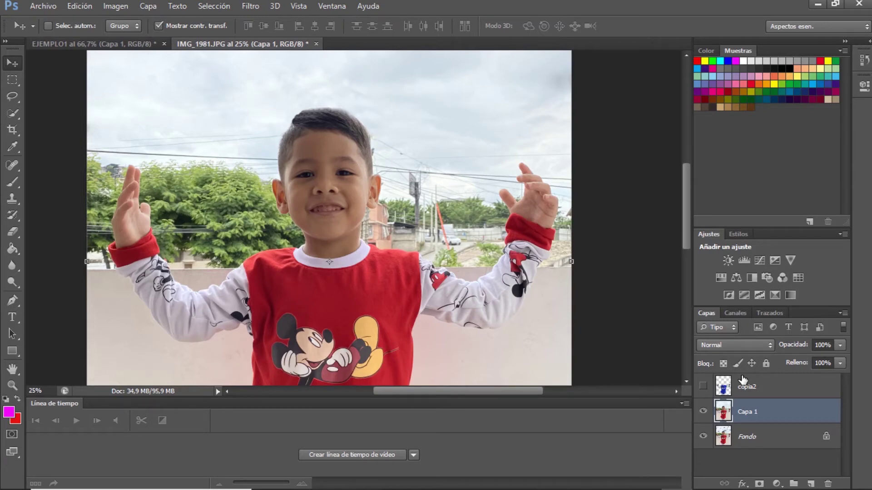
pyautogui.hotkey('ctrl', 'l')
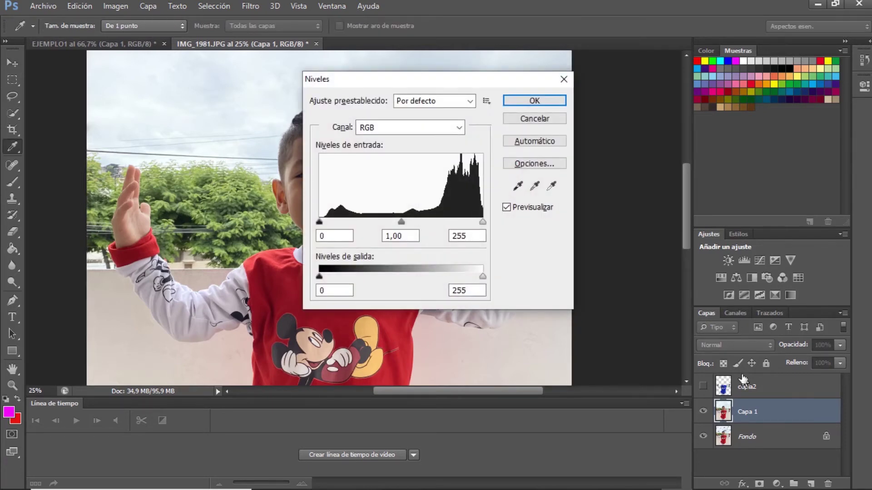
pyautogui.moveTo(407, 89); pyautogui.dragTo(592, 76)
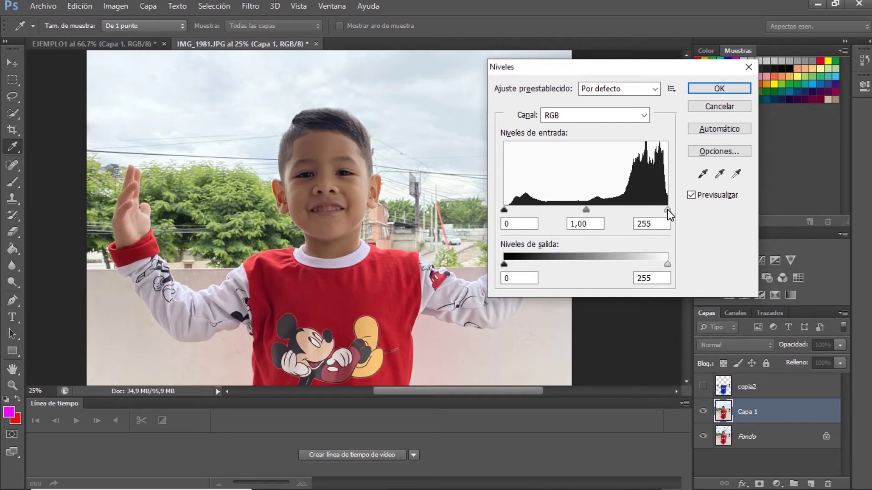
# Try a Levels white input of 157 on Capa 1 and restore it to 255
pyautogui.moveTo(666, 212)
pyautogui.mouseDown()
pyautogui.moveTo(579, 213)
pyautogui.moveTo(682, 216)
pyautogui.mouseUp()
pyautogui.moveTo(509, 211)
pyautogui.mouseDown()
pyautogui.moveTo(590, 213)
pyautogui.moveTo(501, 212)
pyautogui.mouseUp()
pyautogui.moveTo(671, 214); pyautogui.dragTo(606, 209)
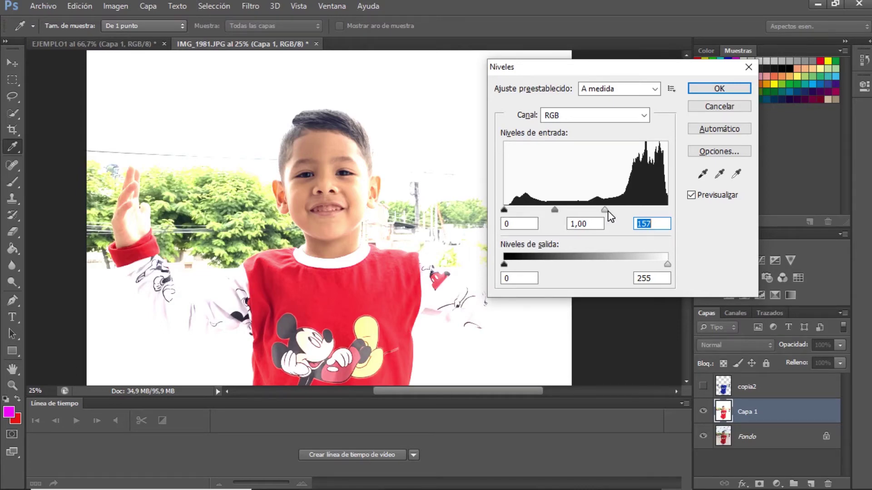
pyautogui.moveTo(611, 215); pyautogui.dragTo(695, 210)
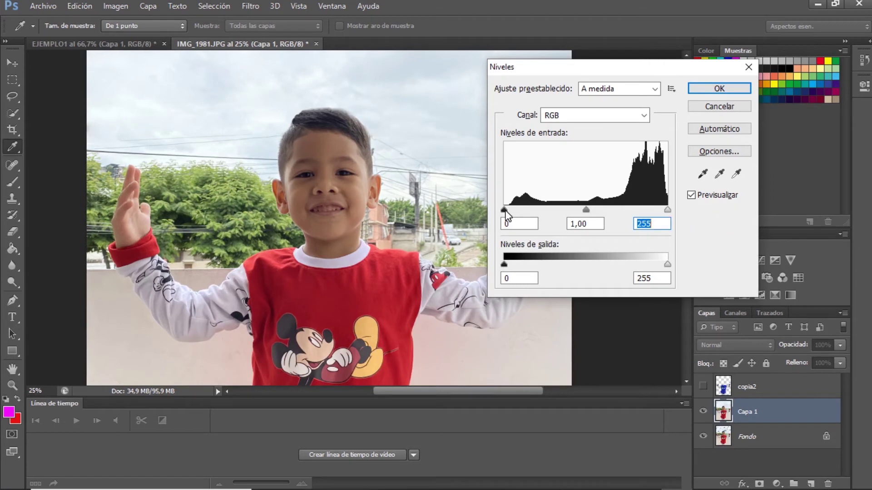
# Try a Levels black input of 150 on Capa 1 and restore it to 0
pyautogui.moveTo(504, 211); pyautogui.dragTo(600, 211)
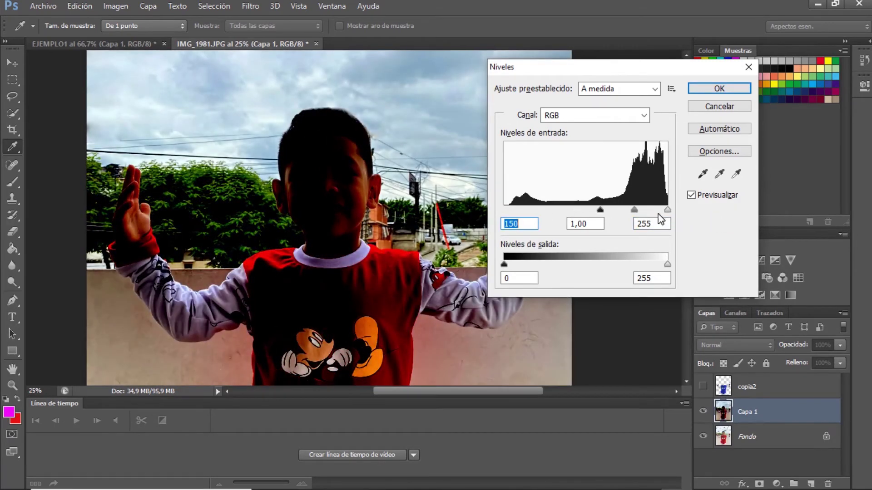
pyautogui.moveTo(667, 210)
pyautogui.mouseDown()
pyautogui.moveTo(645, 212)
pyautogui.moveTo(674, 211)
pyautogui.mouseUp()
pyautogui.moveTo(599, 211); pyautogui.dragTo(492, 212)
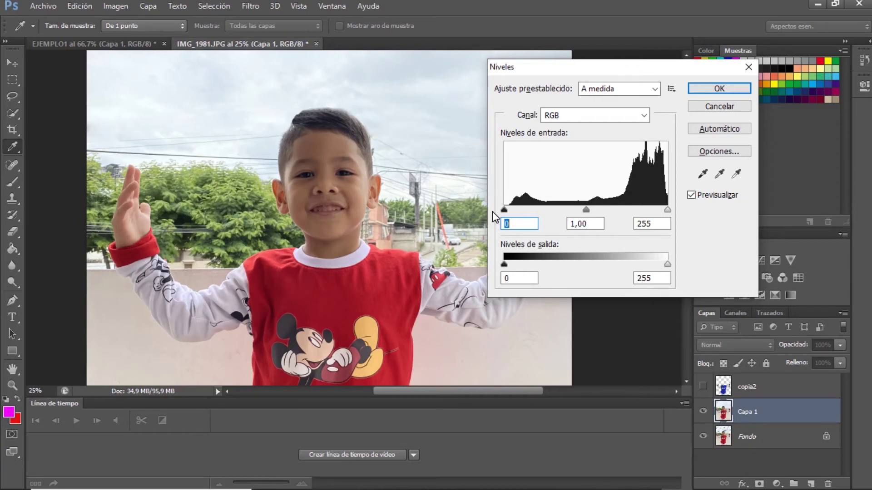
# Accept the Levels adjustment on Capa 1 of IMG_1981.JPG
pyautogui.click(718, 88)
pyautogui.press('v')
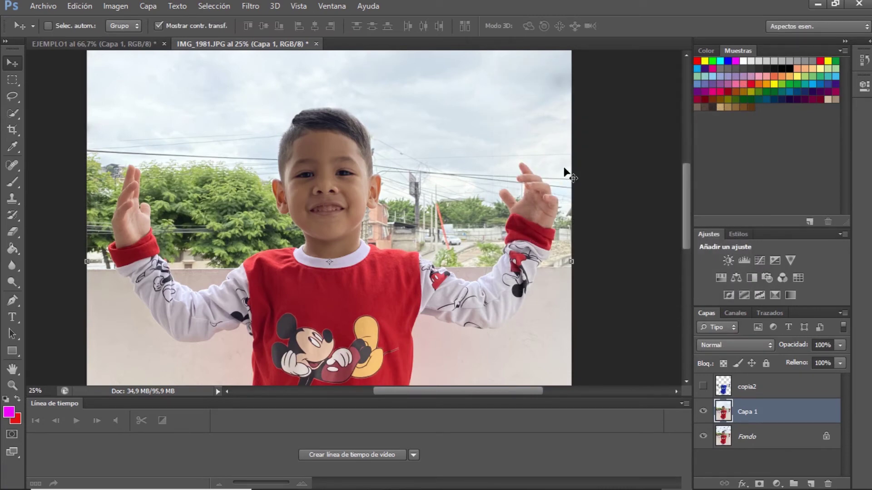
pyautogui.press('i')
pyautogui.hotkey('ctrl', 'b')
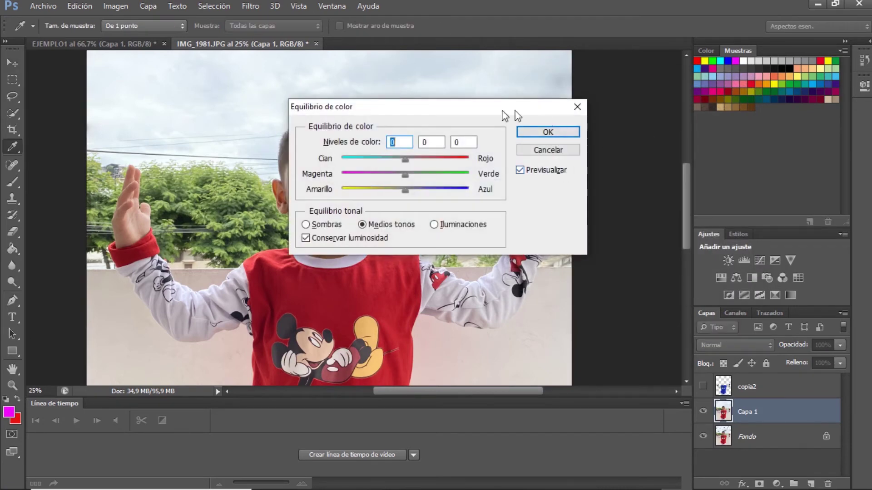
pyautogui.moveTo(443, 109); pyautogui.dragTo(601, 101)
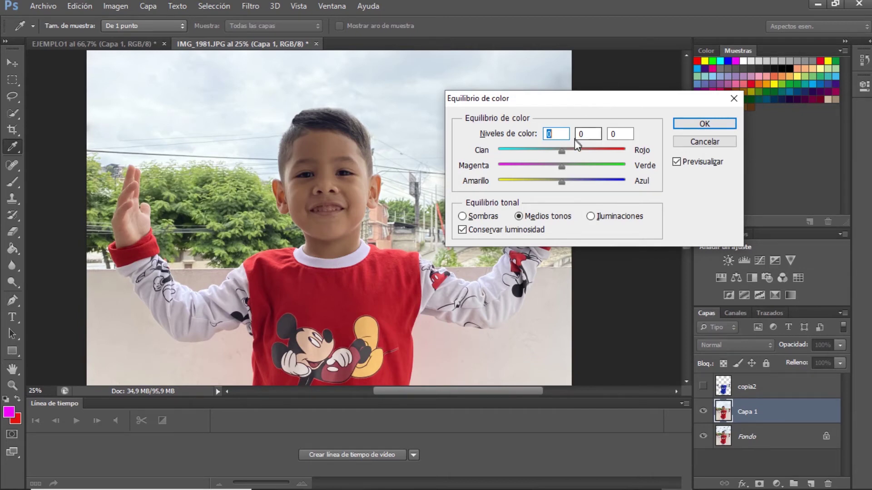
pyautogui.moveTo(563, 153); pyautogui.dragTo(564, 190)
pyautogui.moveTo(564, 190)
pyautogui.mouseDown()
pyautogui.moveTo(601, 183)
pyautogui.moveTo(570, 185)
pyautogui.mouseUp()
pyautogui.moveTo(562, 152); pyautogui.dragTo(563, 182)
pyautogui.click(705, 141)
pyautogui.press('v')
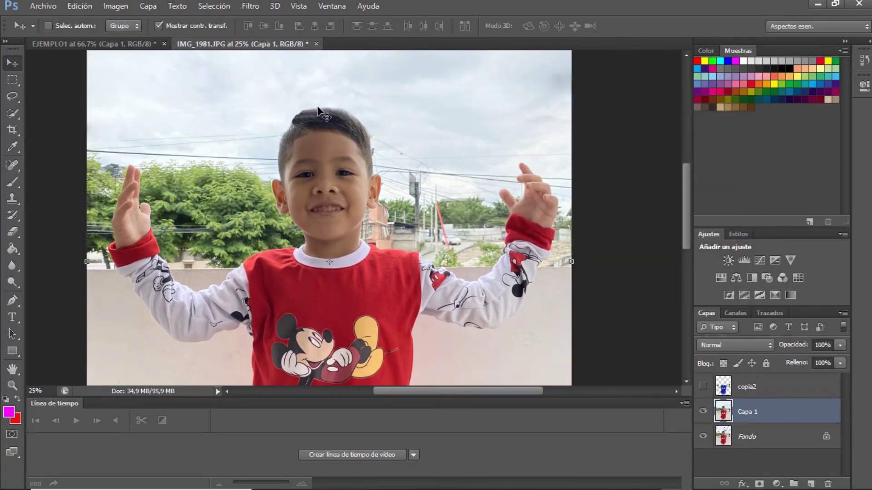
# Switch to the EJEMPLO1 document and shift the bird on Capa 2 slightly to the left
pyautogui.click(118, 48)
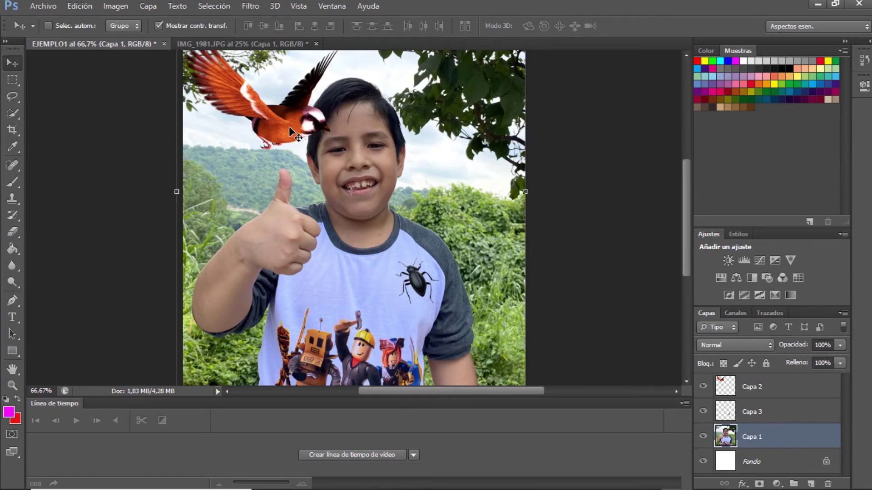
pyautogui.click(747, 389)
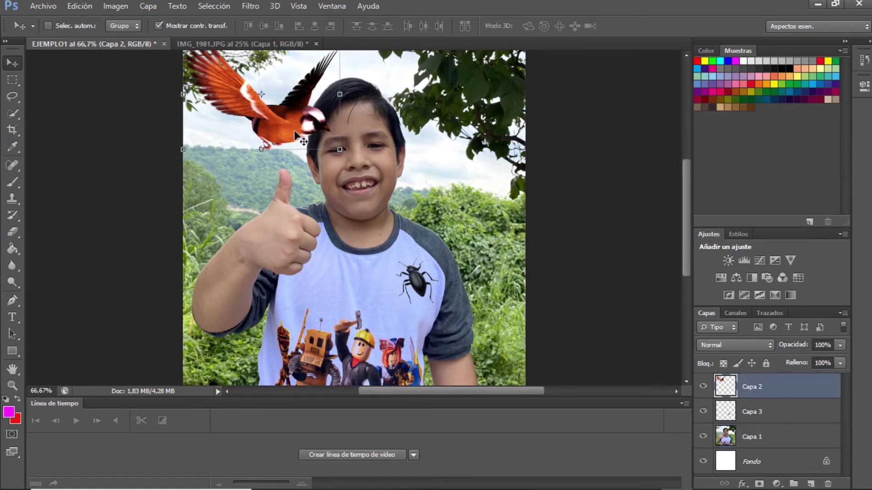
pyautogui.moveTo(295, 131)
pyautogui.mouseDown()
pyautogui.moveTo(317, 148)
pyautogui.moveTo(291, 121)
pyautogui.moveTo(284, 131)
pyautogui.mouseUp()
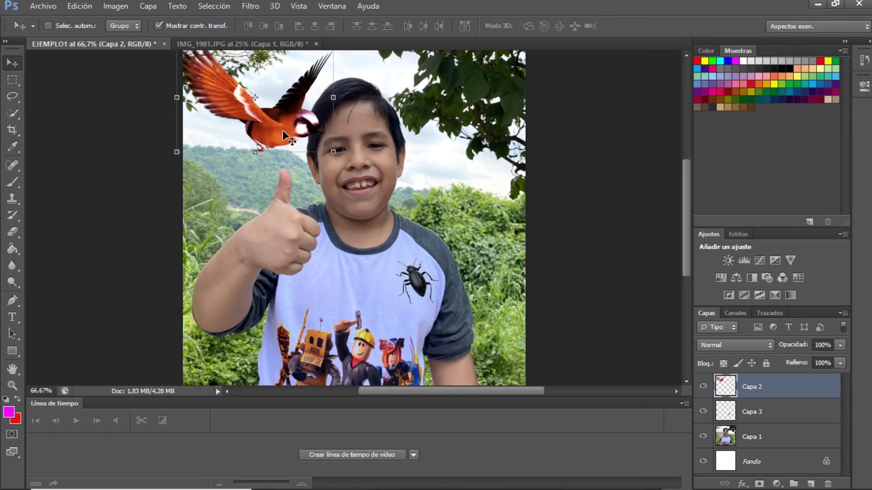
# Try a Color Balance of -86, 0, +15 in the midtones of the bird layer
pyautogui.hotkey('ctrl', 'b')
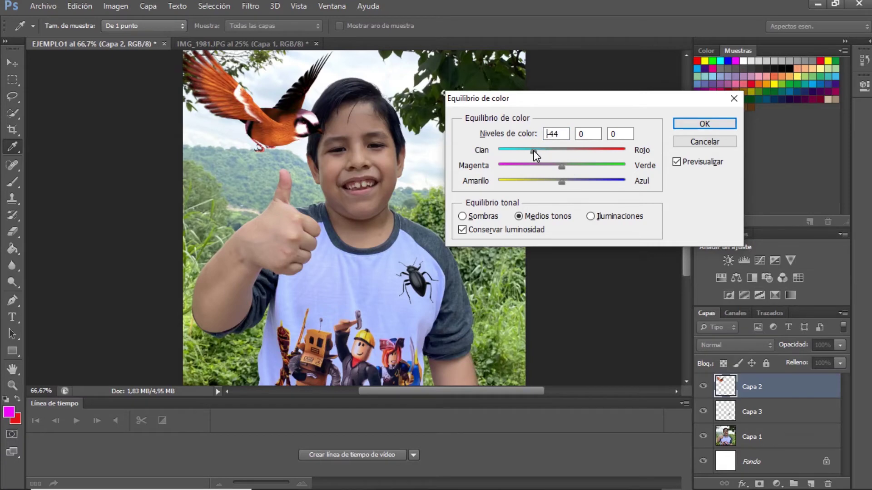
pyautogui.moveTo(533, 151); pyautogui.dragTo(508, 151)
pyautogui.moveTo(563, 186)
pyautogui.mouseDown()
pyautogui.moveTo(600, 183)
pyautogui.moveTo(564, 193)
pyautogui.moveTo(579, 189)
pyautogui.moveTo(572, 195)
pyautogui.mouseUp()
pyautogui.moveTo(573, 195); pyautogui.dragTo(572, 196)
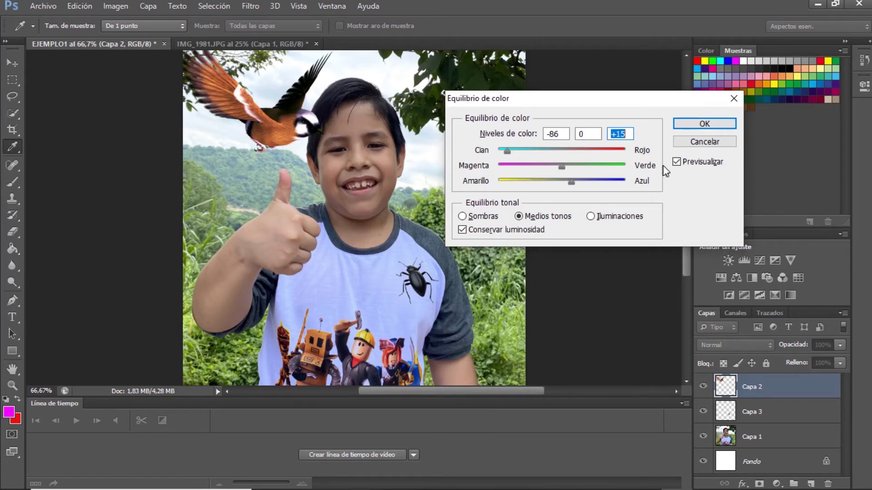
pyautogui.click(702, 124)
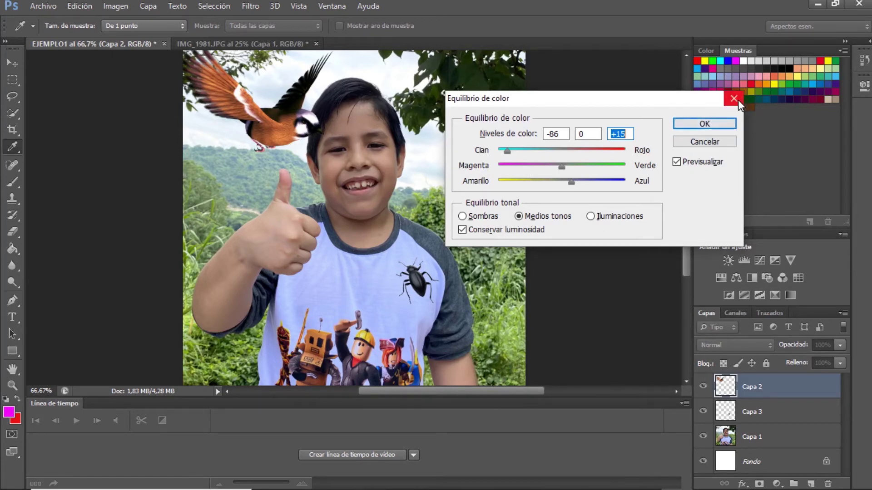
pyautogui.press('v')
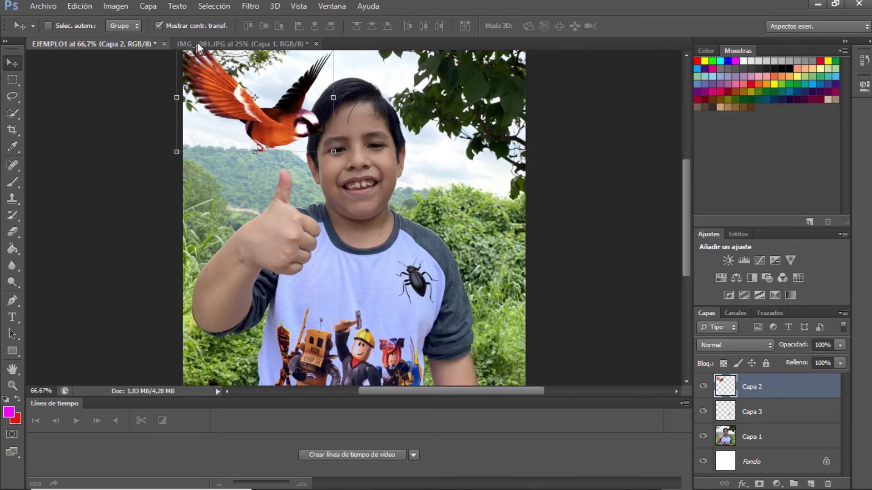
# Return to IMG_1981.JPG, switch to Chrome and search Google Images for "perro PNG"
pyautogui.click(199, 43)
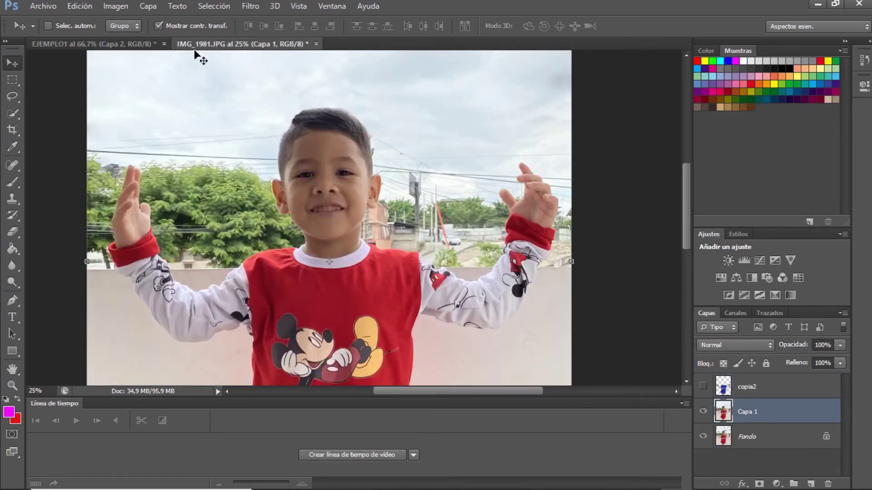
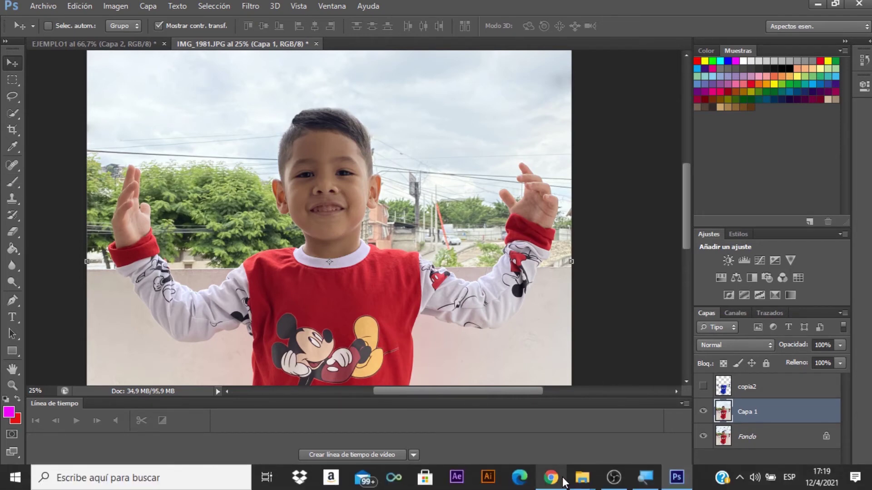
pyautogui.click(552, 480)
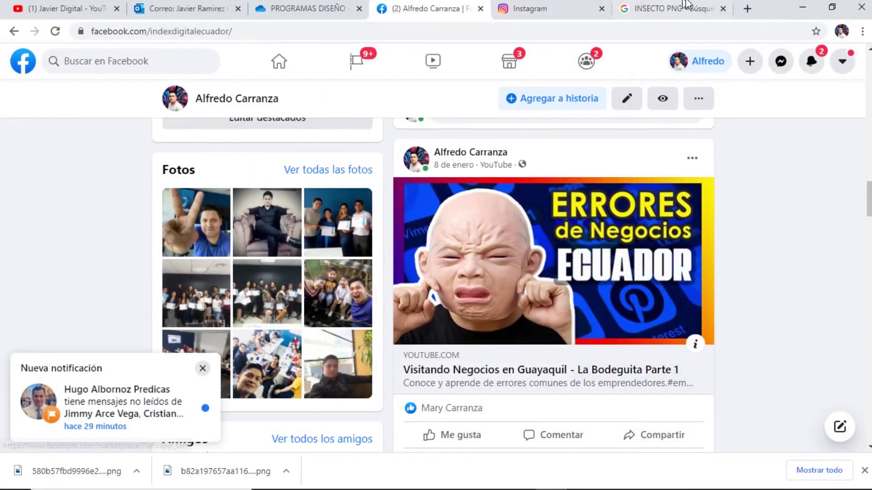
pyautogui.click(637, 6)
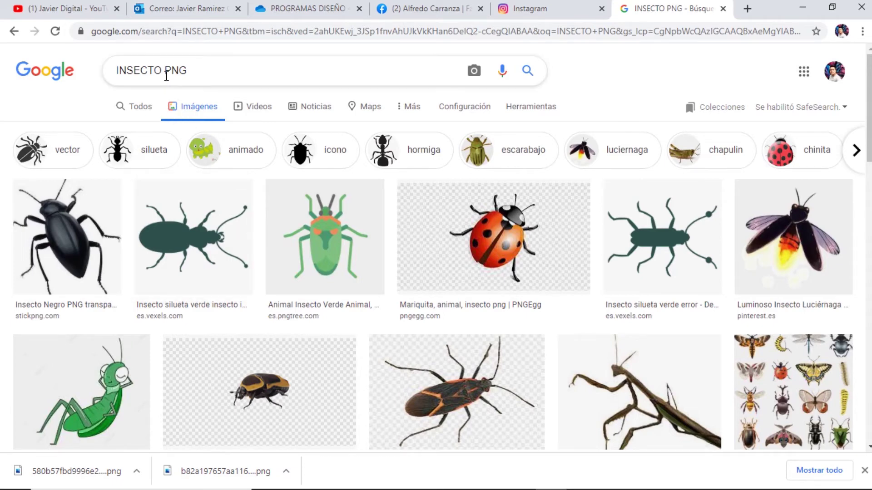
pyautogui.moveTo(162, 72); pyautogui.dragTo(111, 76)
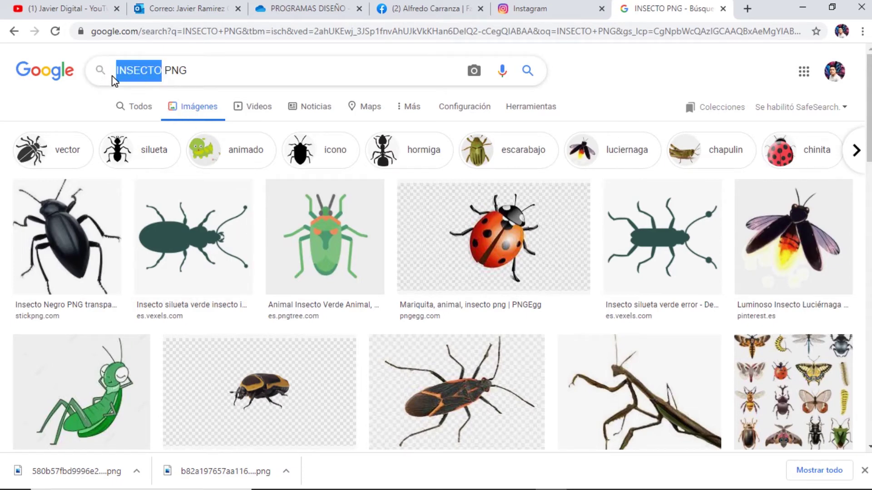
pyautogui.write('perro')
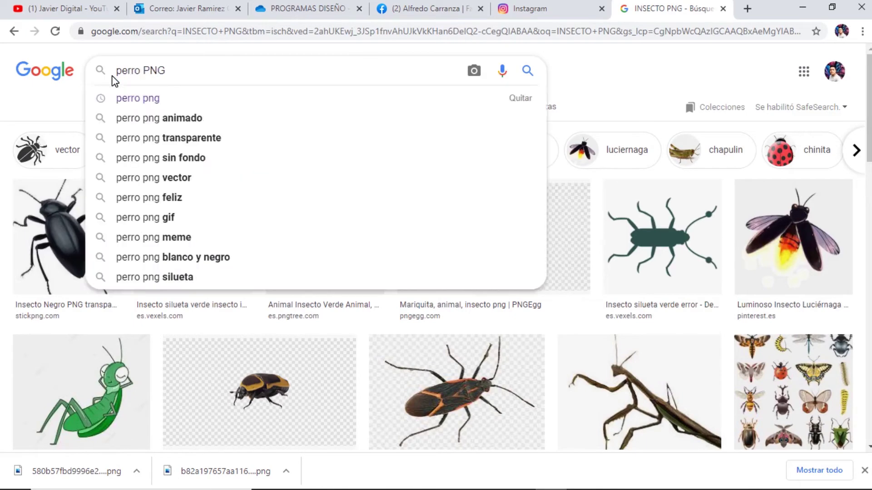
pyautogui.press('Return')
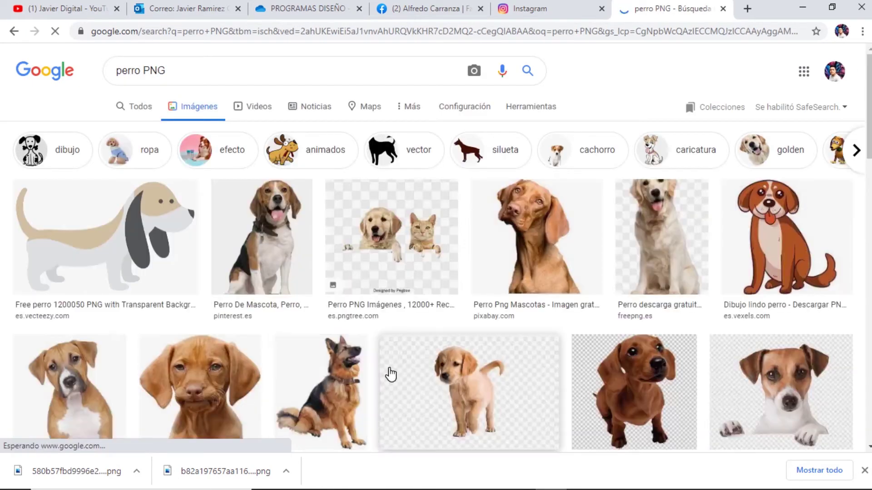
# Preview the dog image results and settle on "Perro Triste PNG transparente" from StickPNG
pyautogui.click(274, 270)
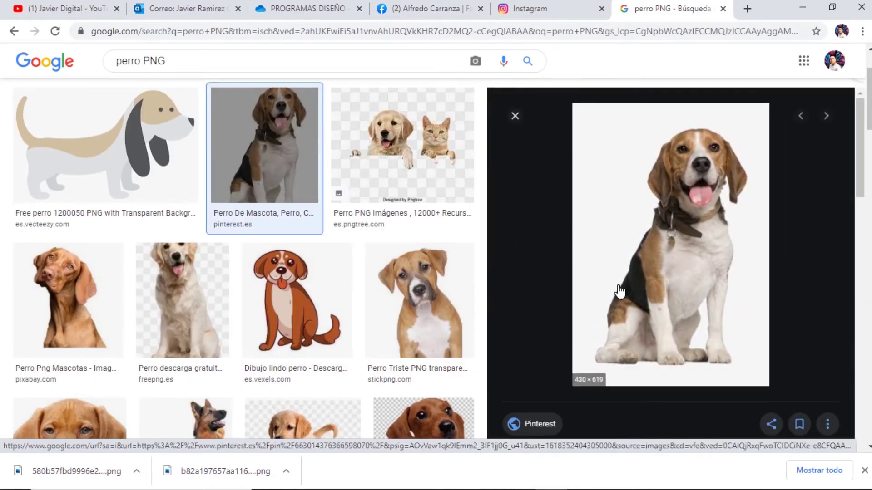
pyautogui.click(396, 293)
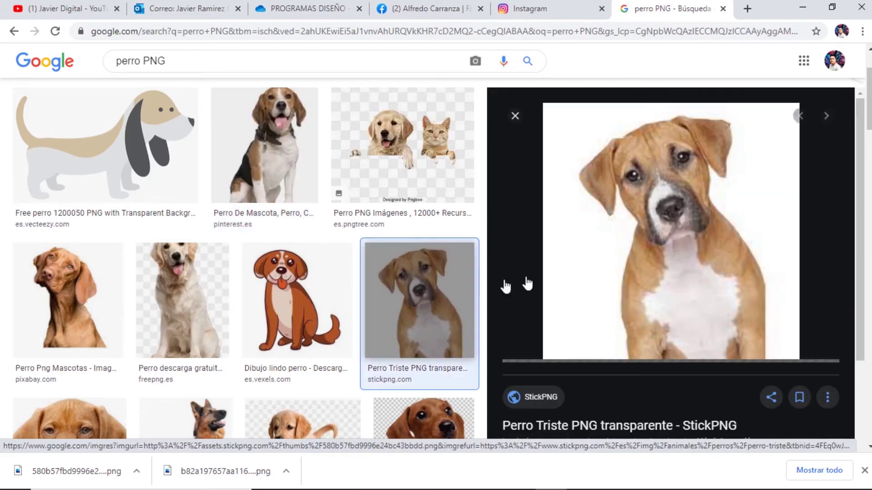
pyautogui.click(296, 304)
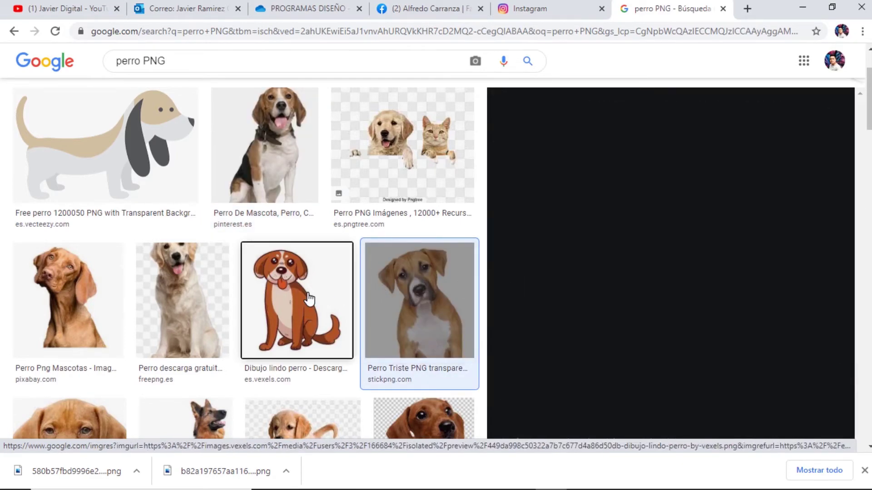
pyautogui.click(457, 291)
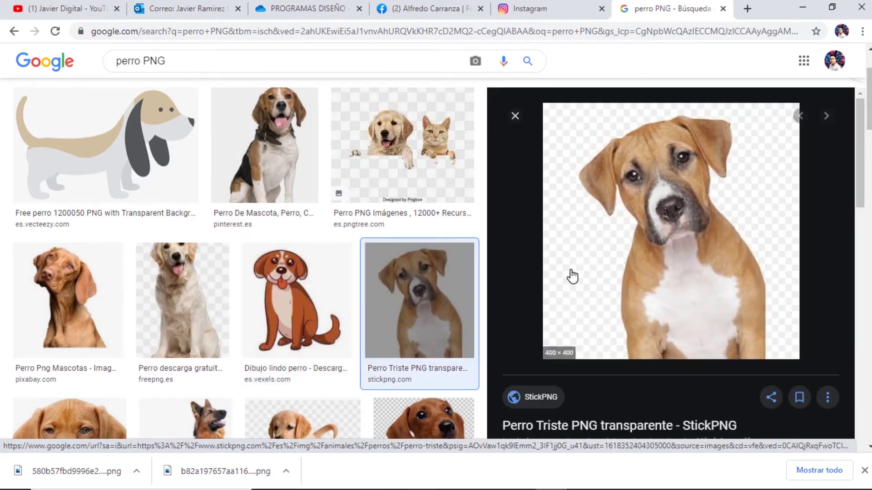
# Save the previewed dog image as a PNG on the desktop under its suggested name and keep the blocked download
pyautogui.rightClick(588, 247)
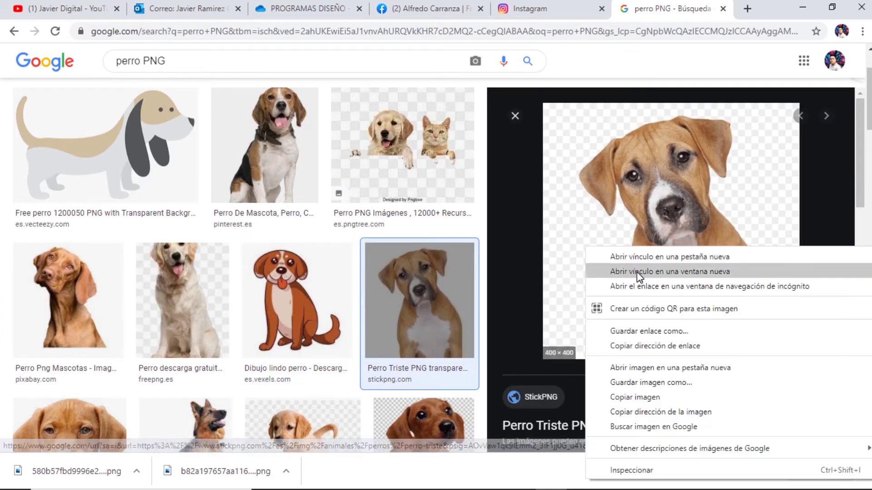
pyautogui.click(646, 383)
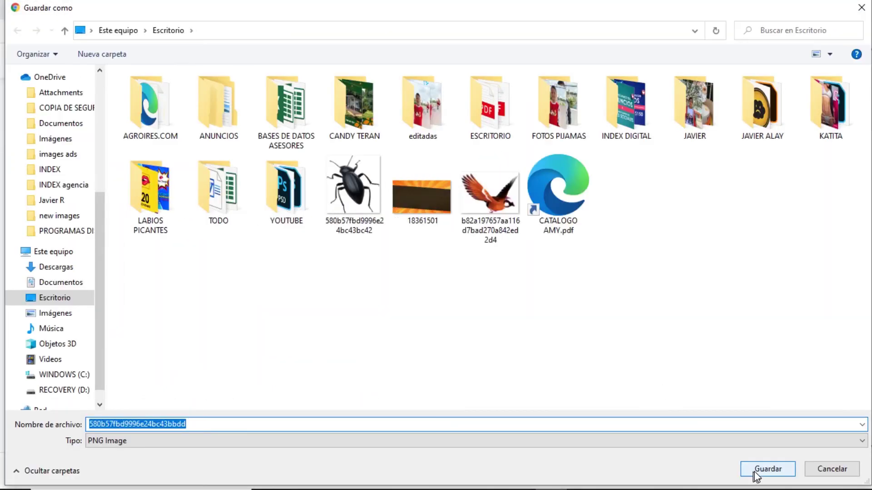
pyautogui.click(750, 473)
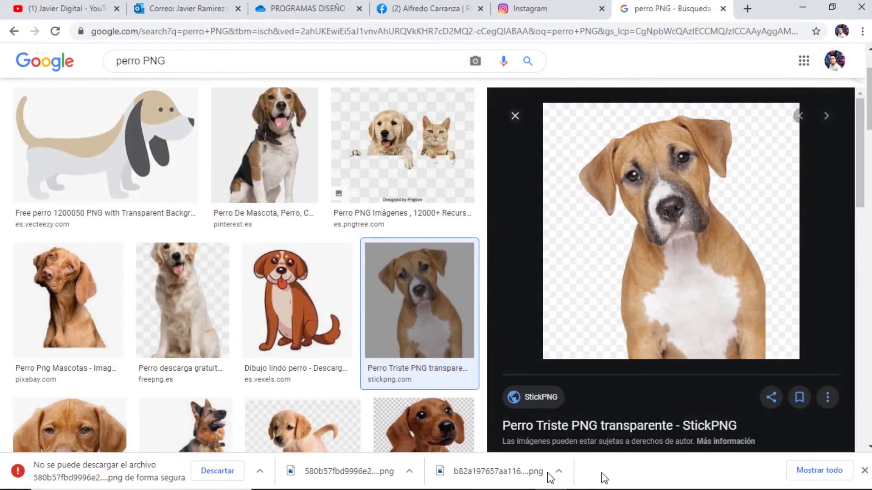
pyautogui.click(259, 471)
pyautogui.click(278, 428)
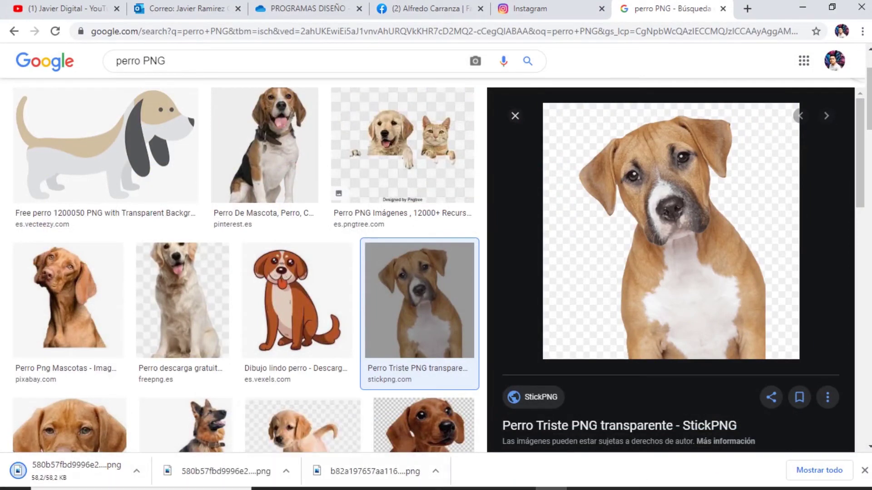
# Switch to Photoshop, open 580b57fbd9996e24bc43bbdd.png from the desktop and place the dog on the boy's red shirt in IMG_1981.JPG
pyautogui.click(676, 476)
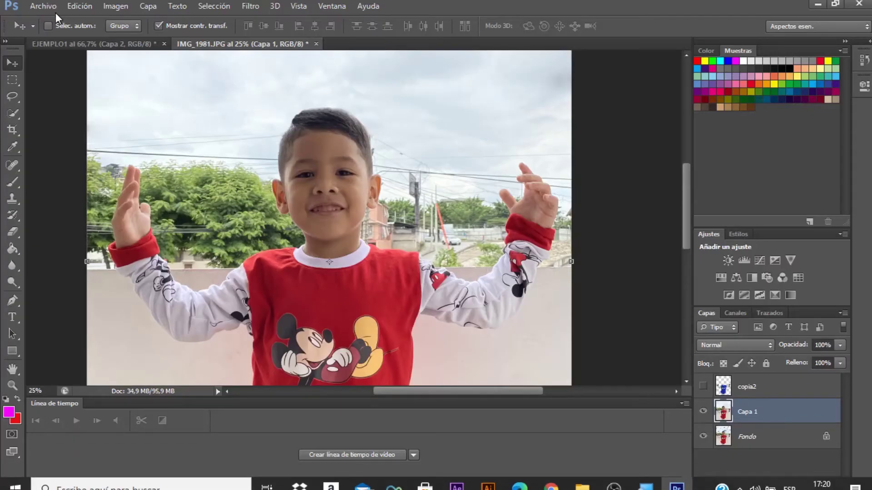
pyautogui.click(54, 11)
pyautogui.click(55, 11)
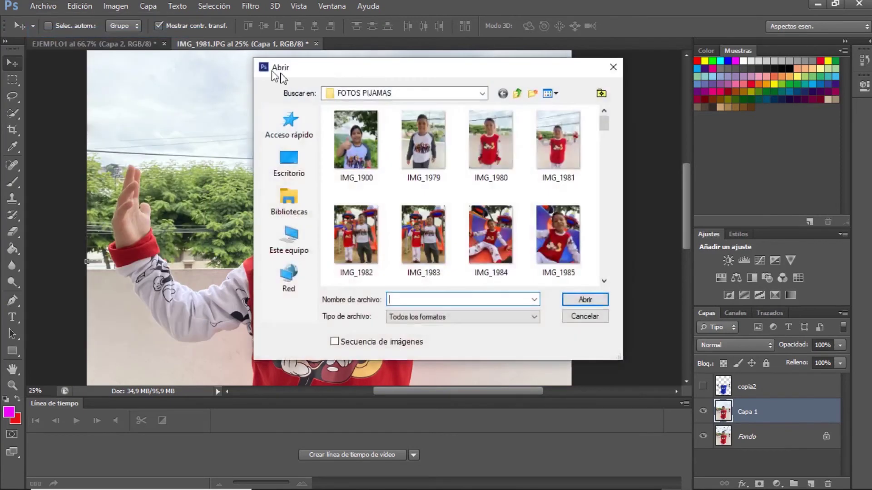
pyautogui.click(289, 164)
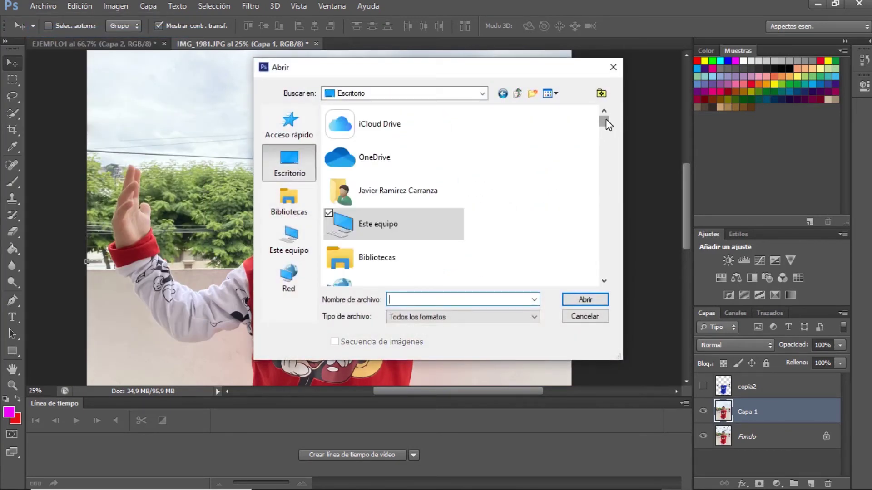
pyautogui.moveTo(605, 119); pyautogui.dragTo(530, 167)
pyautogui.click(407, 171)
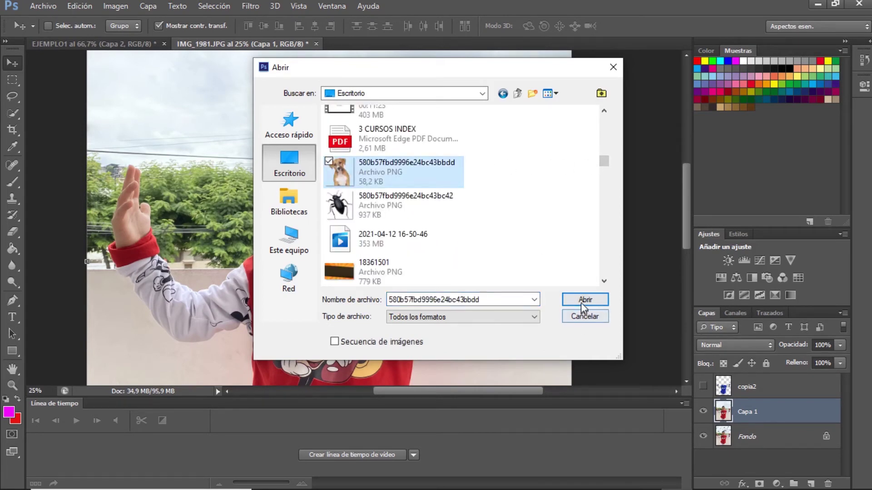
pyautogui.click(583, 301)
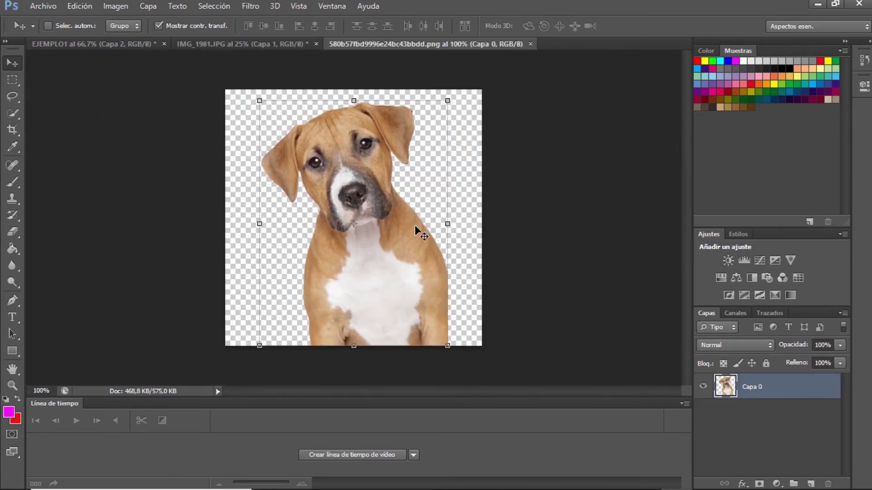
pyautogui.moveTo(327, 160); pyautogui.dragTo(384, 311)
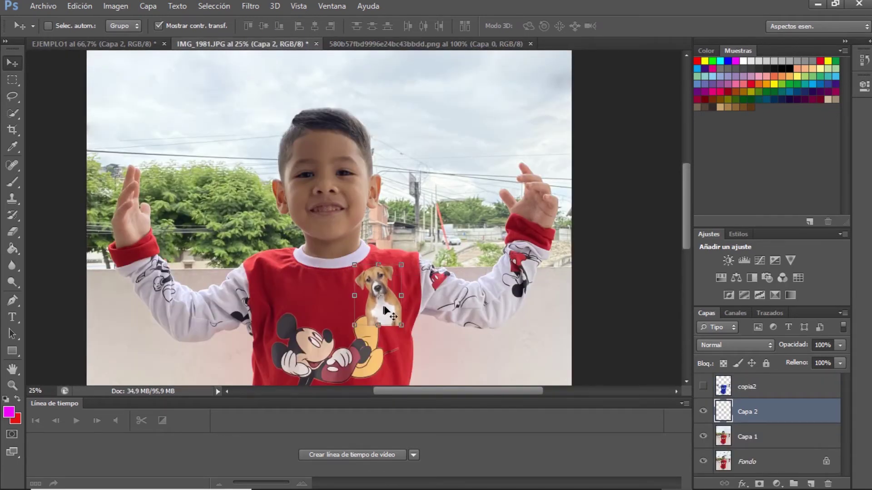
# Switch to Chrome, preview the Pinterest beagle picture "Perro De Mascota" and copy the image
pyautogui.click(551, 478)
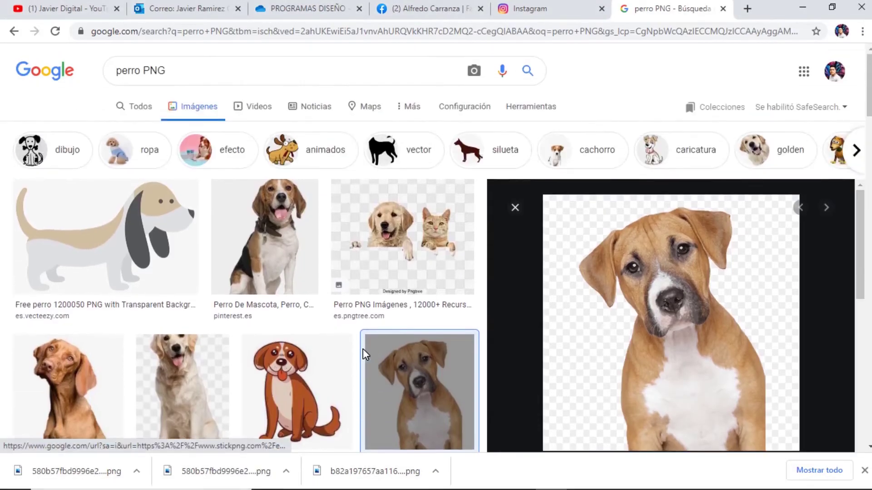
pyautogui.click(290, 253)
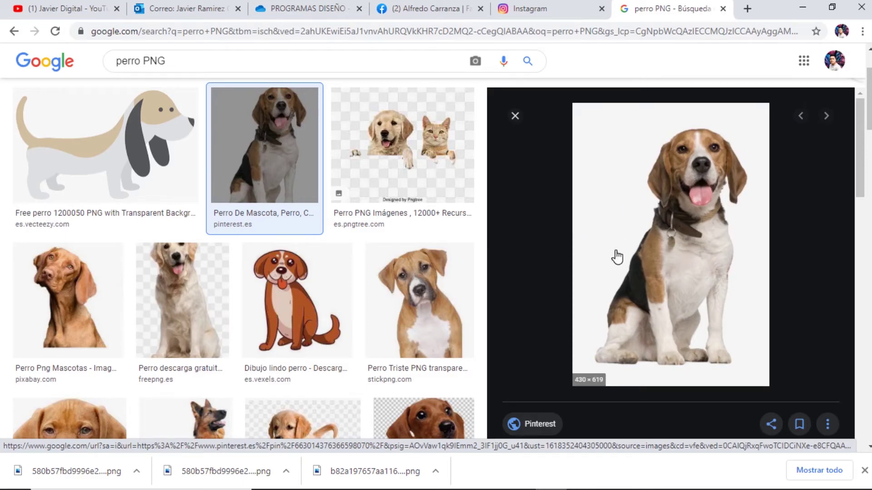
pyautogui.rightClick(636, 233)
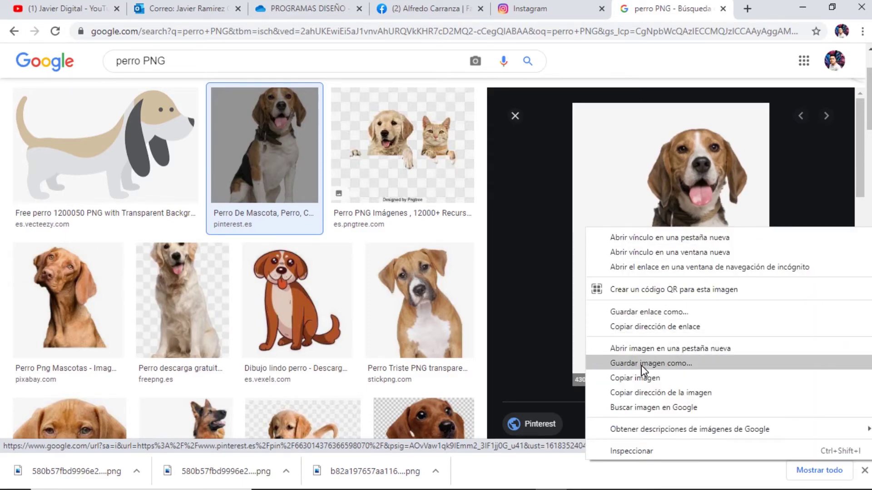
pyautogui.rightClick(614, 184)
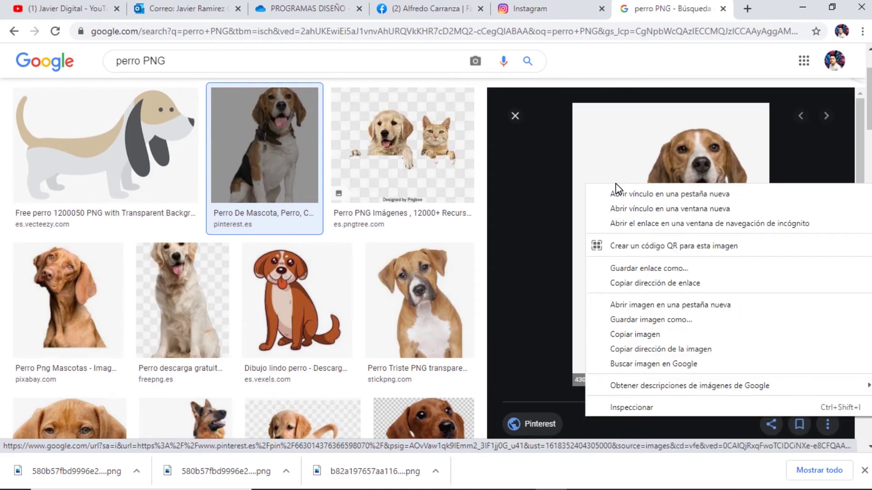
pyautogui.click(646, 335)
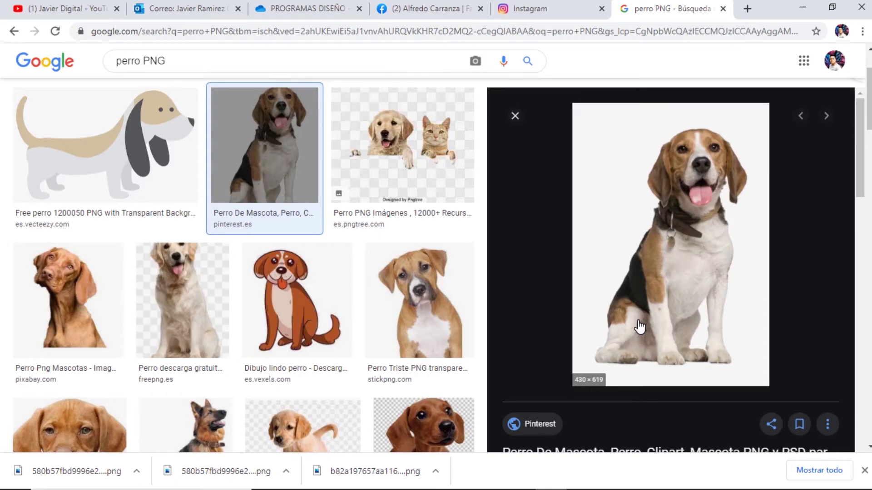
# Preview the "Perro Triste PNG transparente" result again and look at the options available for its image
pyautogui.click(454, 305)
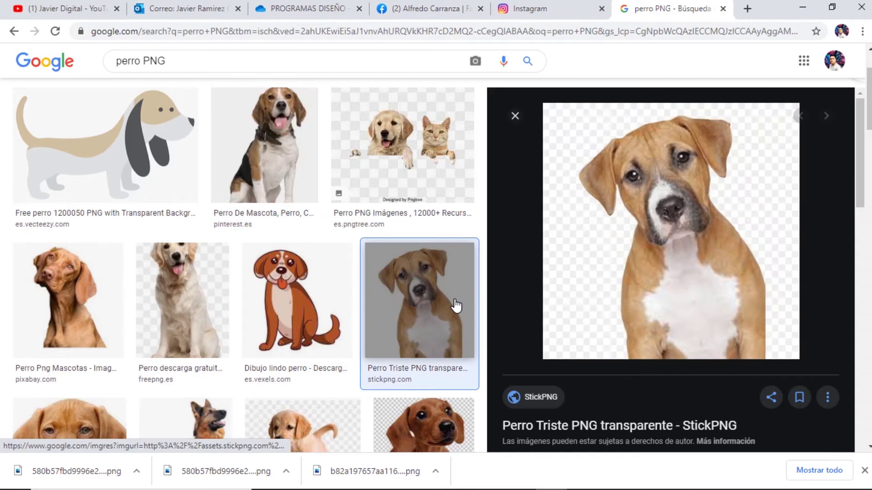
pyautogui.rightClick(689, 182)
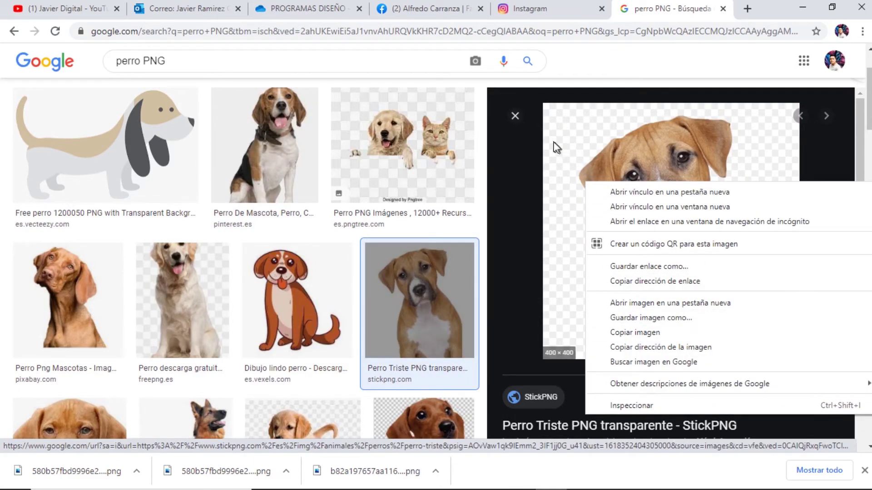
pyautogui.click(519, 118)
# Copy the Pinterest beagle image again, switch to Photoshop and paste it into IMG_1981.JPG between the boy's raised hand and his head
pyautogui.click(264, 145)
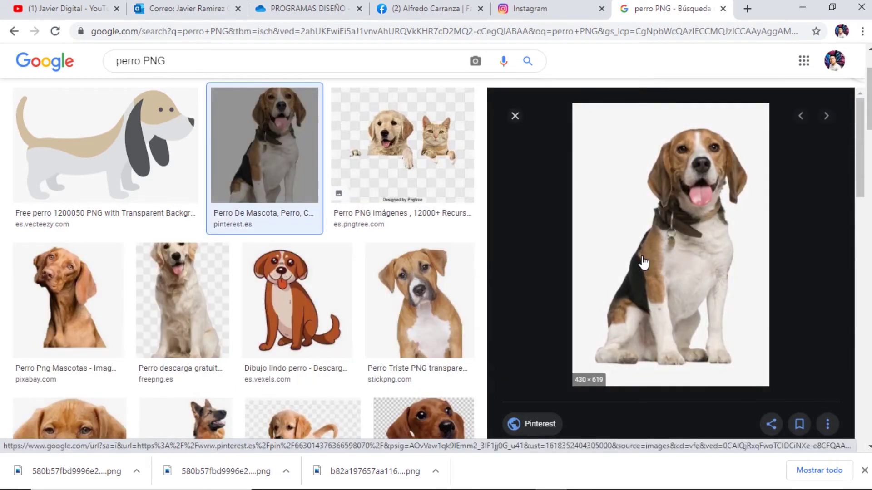
pyautogui.rightClick(623, 237)
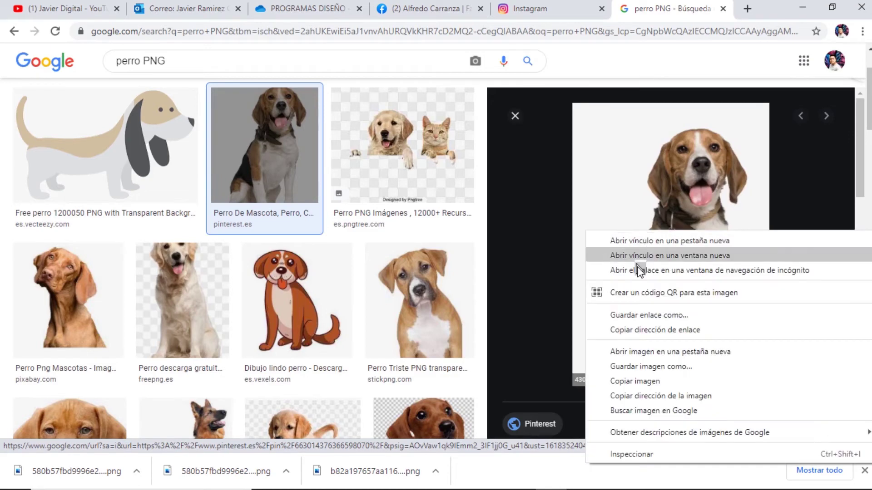
pyautogui.click(643, 380)
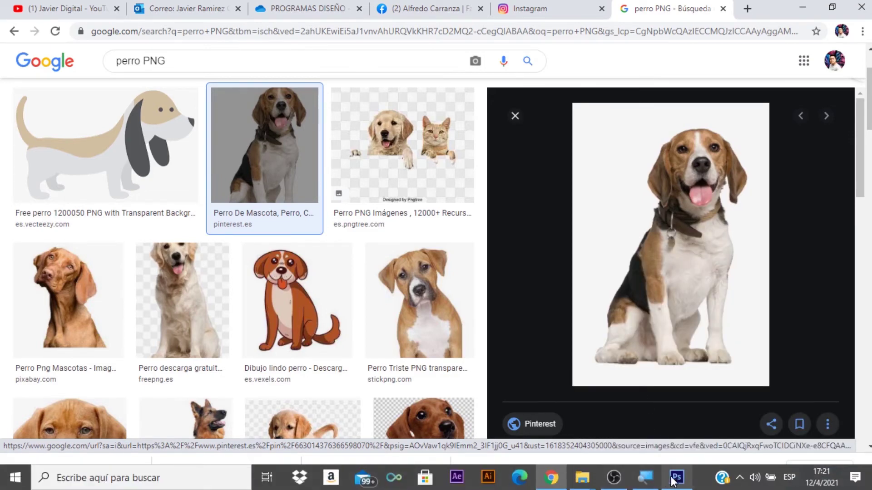
pyautogui.click(676, 478)
pyautogui.hotkey('ctrl', 'v')
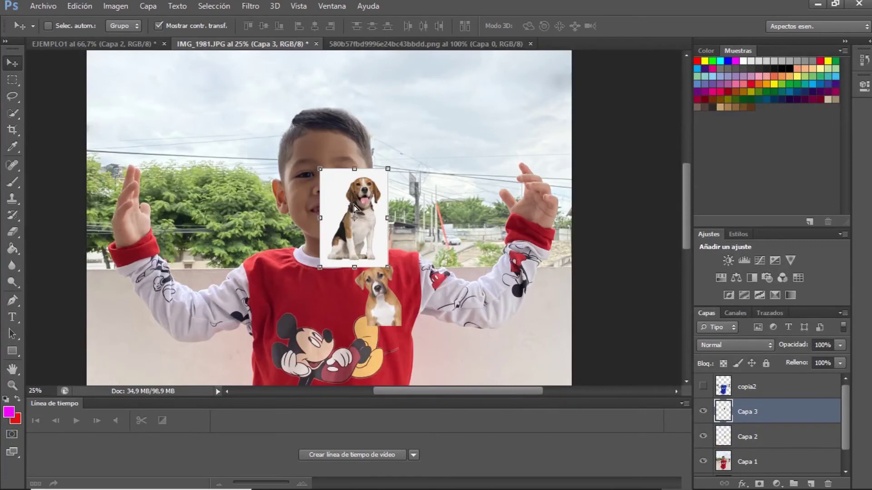
pyautogui.moveTo(353, 205); pyautogui.dragTo(225, 165)
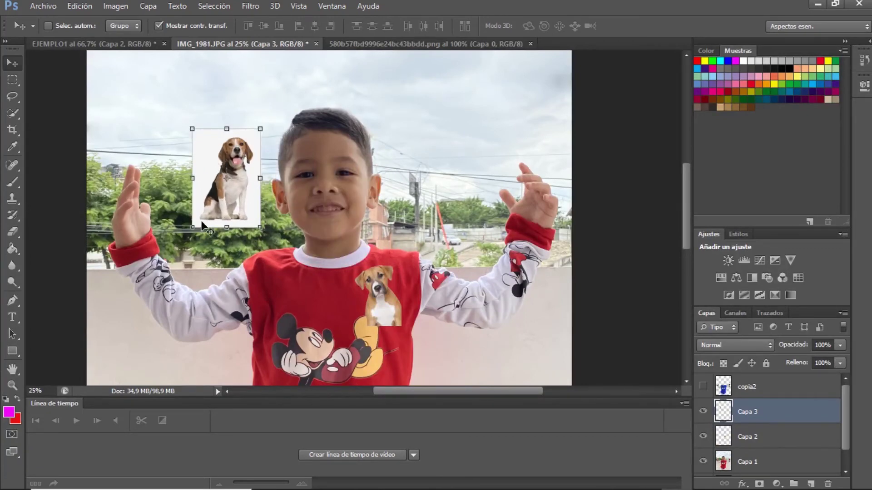
# Switch to Chrome, preview the StickPNG dog "Perro Triste PNG transparente" and copy its image
pyautogui.click(559, 482)
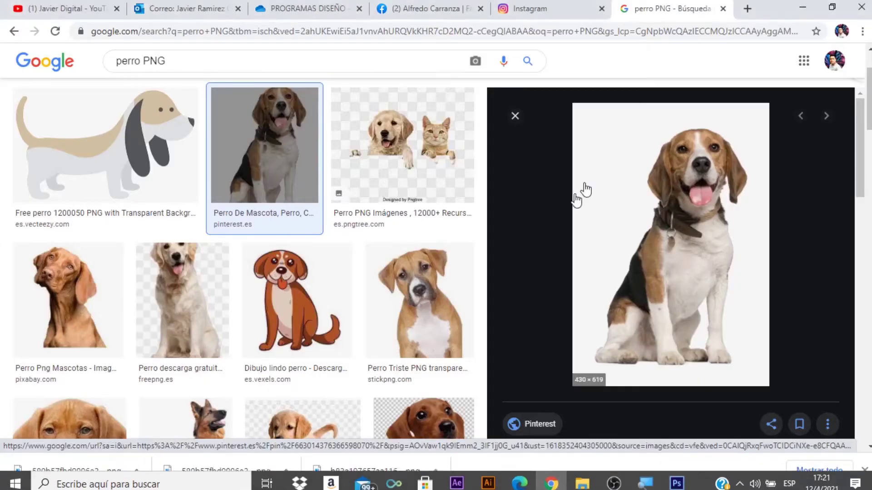
pyautogui.click(440, 320)
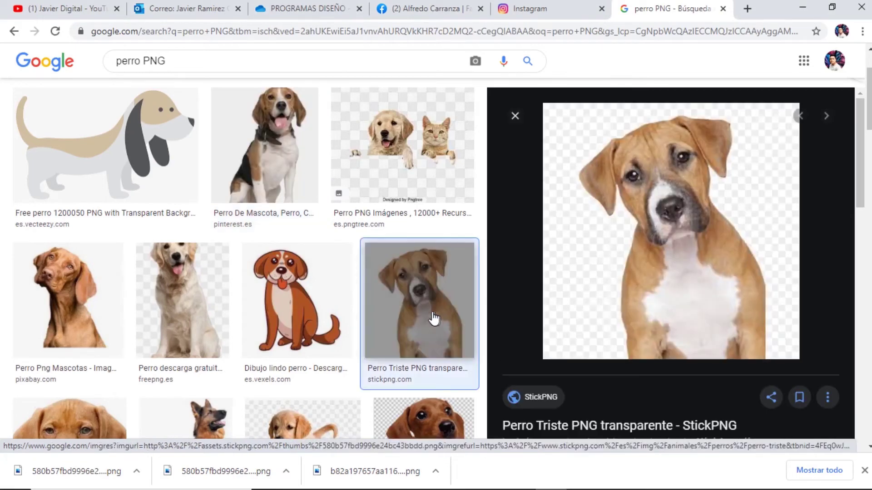
pyautogui.rightClick(614, 229)
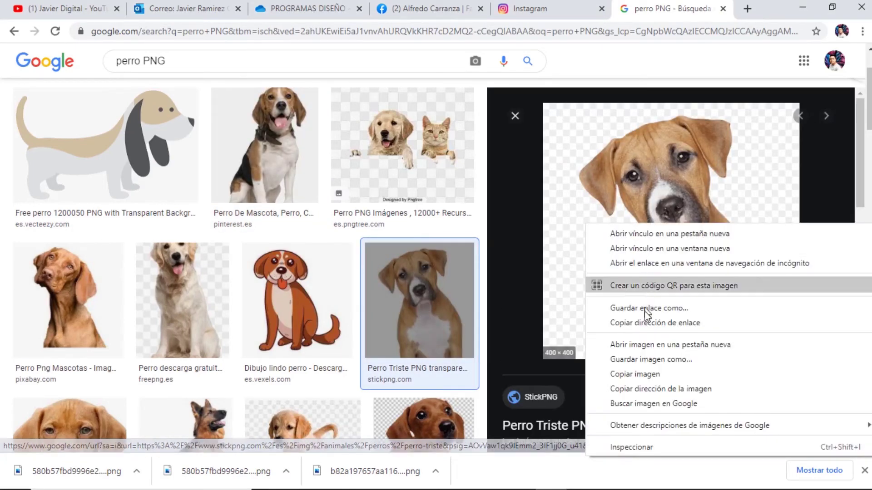
pyautogui.click(645, 375)
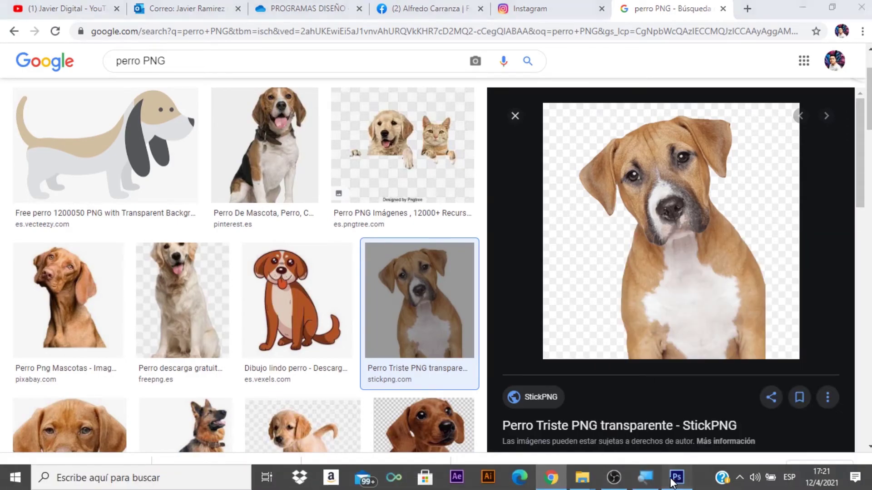
# Switch to Photoshop, paste the copied dog into IMG_1981.JPG and place it in the sky on the opposite side of the boy's head from the beagle
pyautogui.click(677, 478)
pyautogui.hotkey('ctrl', 'v')
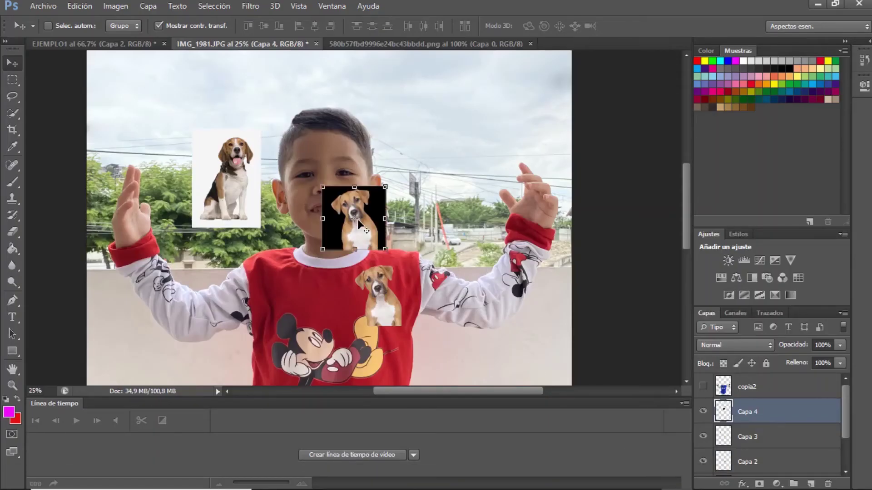
pyautogui.hotkey('ctrl', 't')
pyautogui.moveTo(372, 227); pyautogui.dragTo(458, 205)
pyautogui.press('Return')
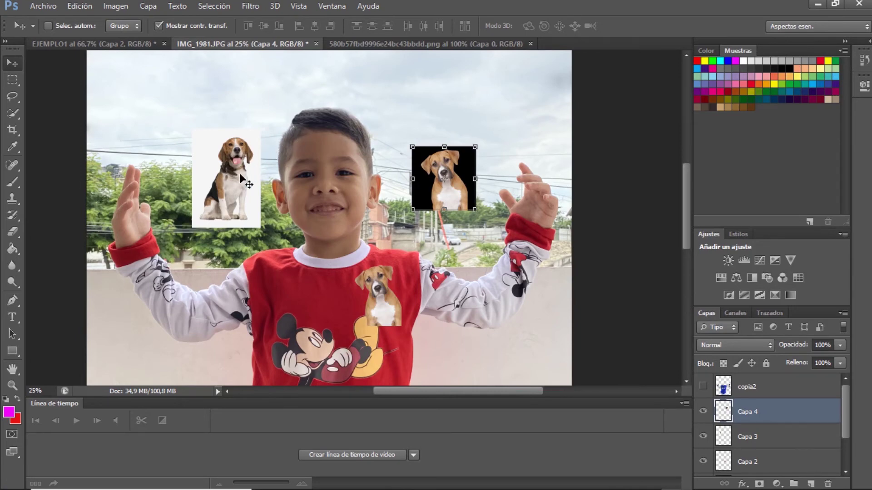
# Activate the layer Capa 3 and move the beagle picture slightly down and closer to the boy's head
pyautogui.moveTo(240, 174)
pyautogui.mouseDown()
pyautogui.moveTo(211, 175)
pyautogui.moveTo(231, 169)
pyautogui.mouseUp()
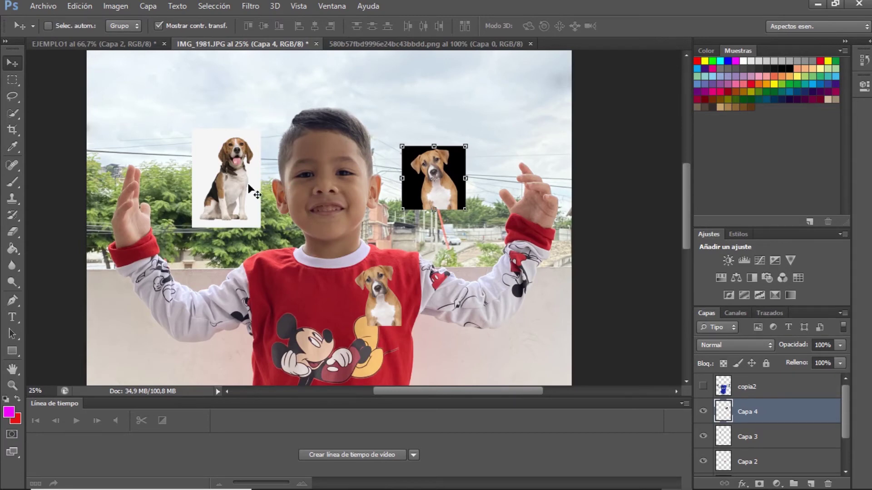
pyautogui.moveTo(249, 186)
pyautogui.mouseDown()
pyautogui.moveTo(248, 152)
pyautogui.moveTo(259, 186)
pyautogui.mouseUp()
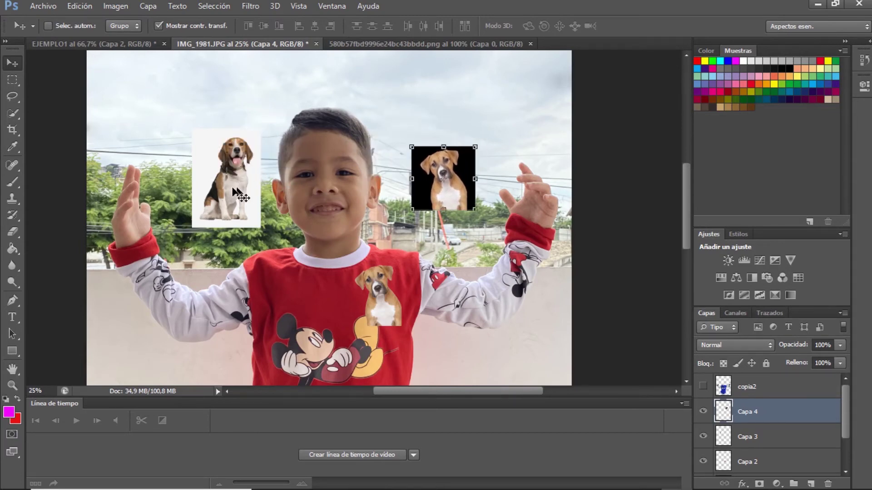
pyautogui.click(720, 437)
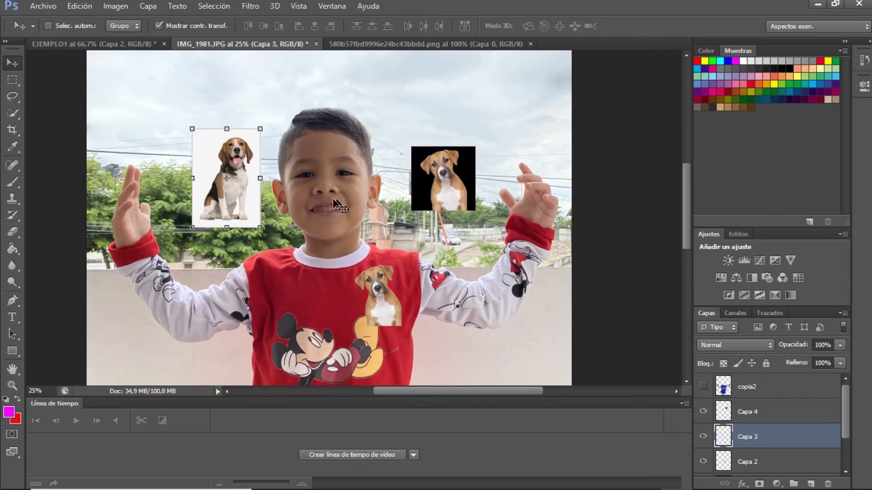
pyautogui.moveTo(233, 203); pyautogui.dragTo(244, 221)
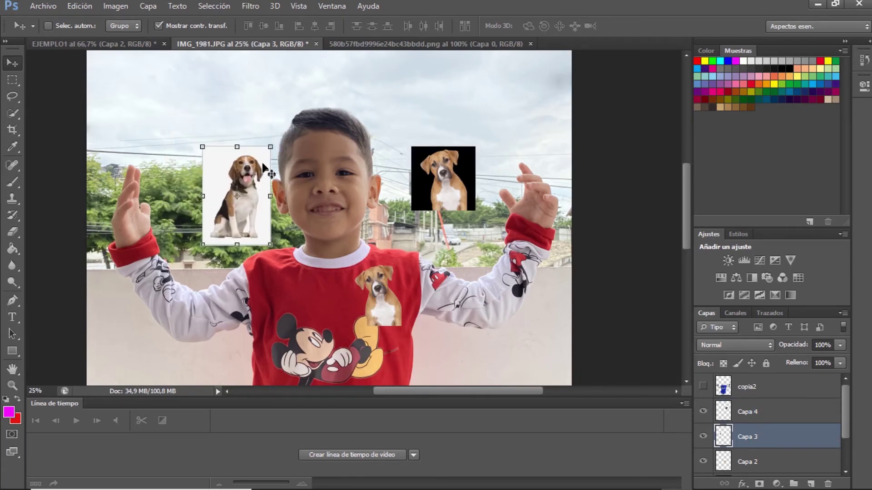
# Enlarge the beagle picture proportionally to about 632% so that it covers most of the photo
pyautogui.moveTo(272, 144); pyautogui.dragTo(432, 87)
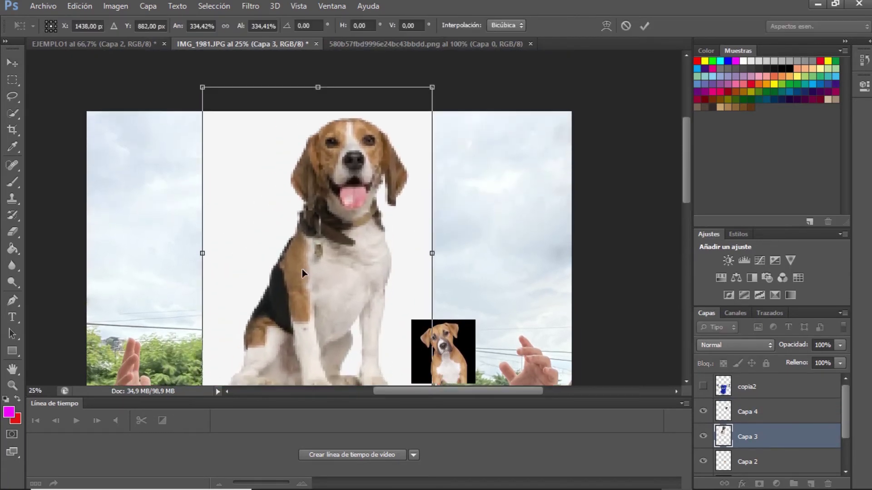
pyautogui.moveTo(253, 207); pyautogui.dragTo(210, 259)
pyautogui.scroll(-3, 225, 261)
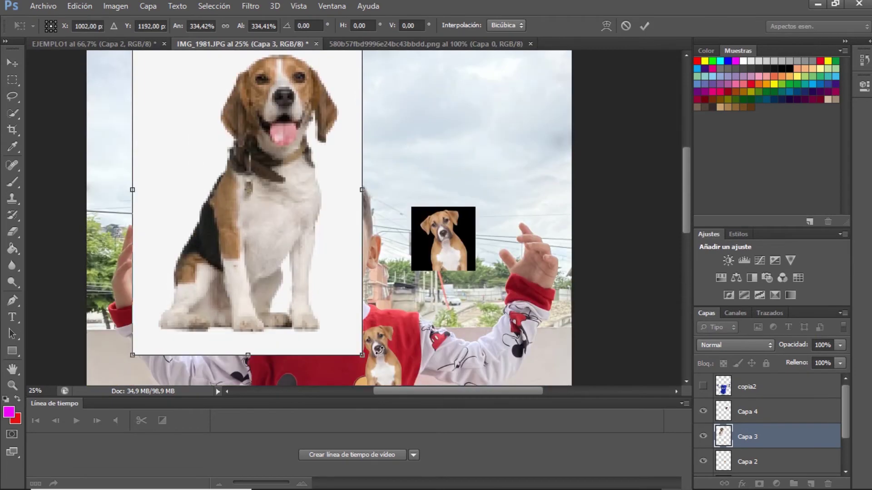
pyautogui.moveTo(368, 363); pyautogui.dragTo(387, 268)
pyautogui.scroll(5, 387, 267)
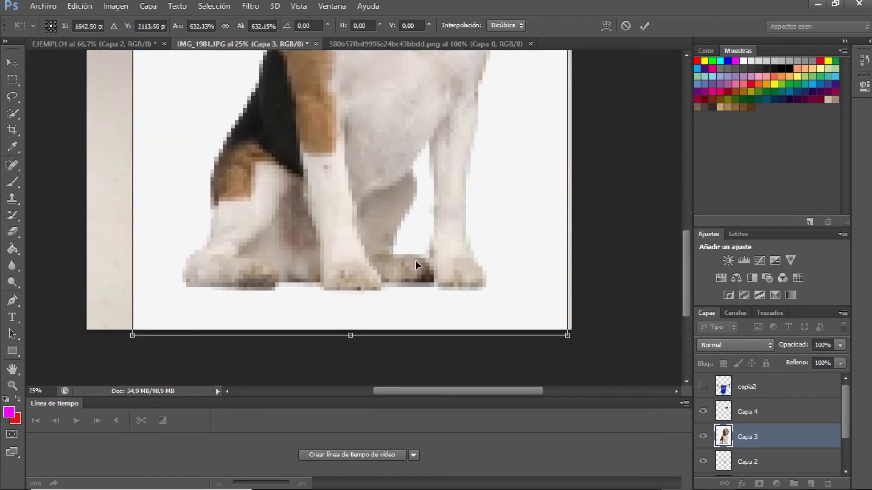
pyautogui.press('Return')
pyautogui.hotkey('ctrl', '-')
pyautogui.hotkey('ctrl', '-')
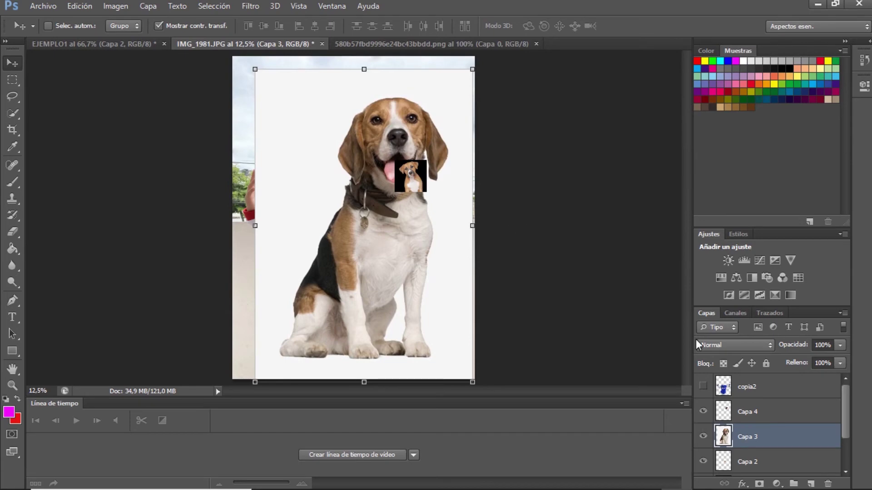
# Delete the layer Capa 4 with the black-background dog and move the beagle picture down to the photo's left edge
pyautogui.click(740, 413)
pyautogui.press('Delete')
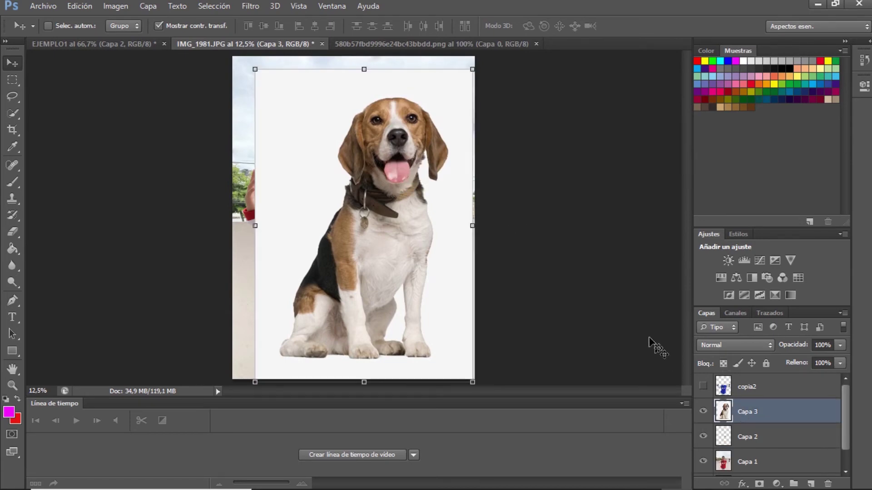
pyautogui.moveTo(353, 149); pyautogui.dragTo(390, 193)
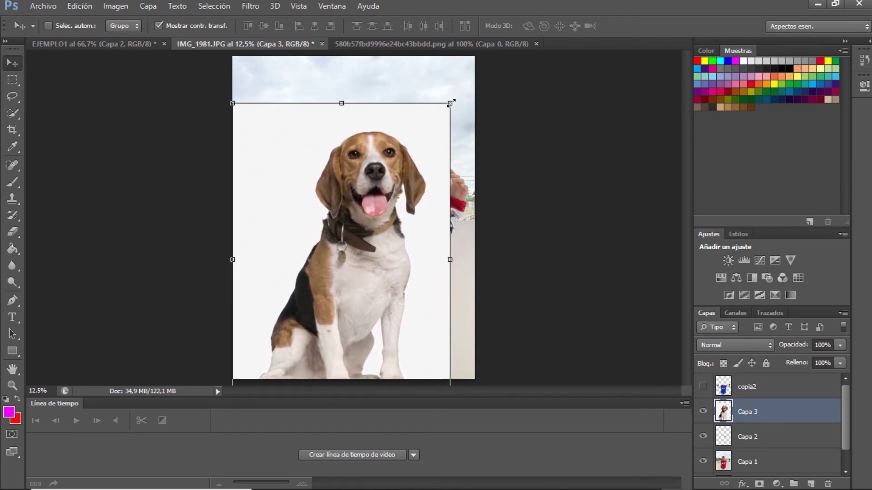
# Scale the beagle picture to about 104%, shrink it to about 48%, and enlarge it to about 108% to cover the whole photo
pyautogui.moveTo(450, 103)
pyautogui.mouseDown()
pyautogui.moveTo(327, 274)
pyautogui.moveTo(389, 173)
pyautogui.moveTo(459, 90)
pyautogui.mouseUp()
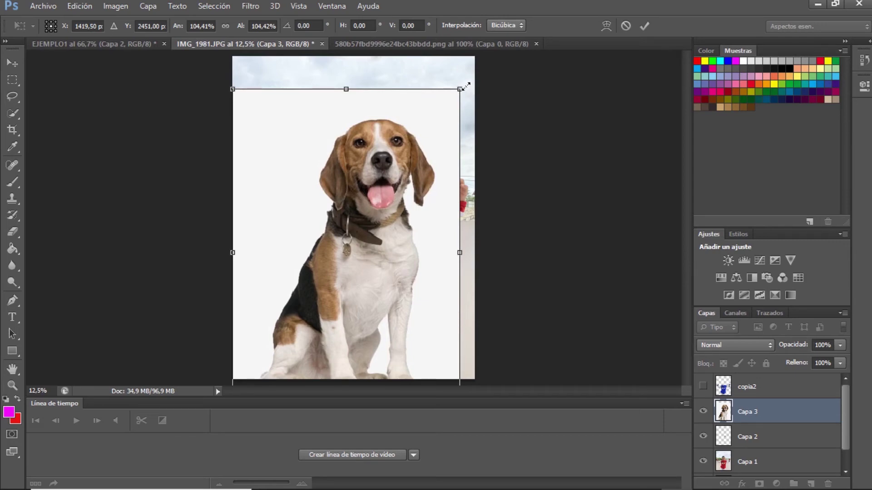
pyautogui.press('Return')
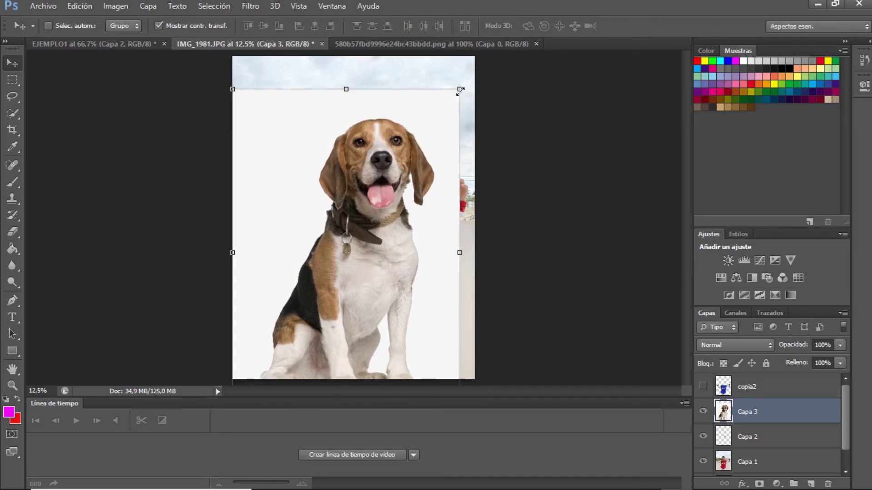
pyautogui.moveTo(459, 90); pyautogui.dragTo(335, 257)
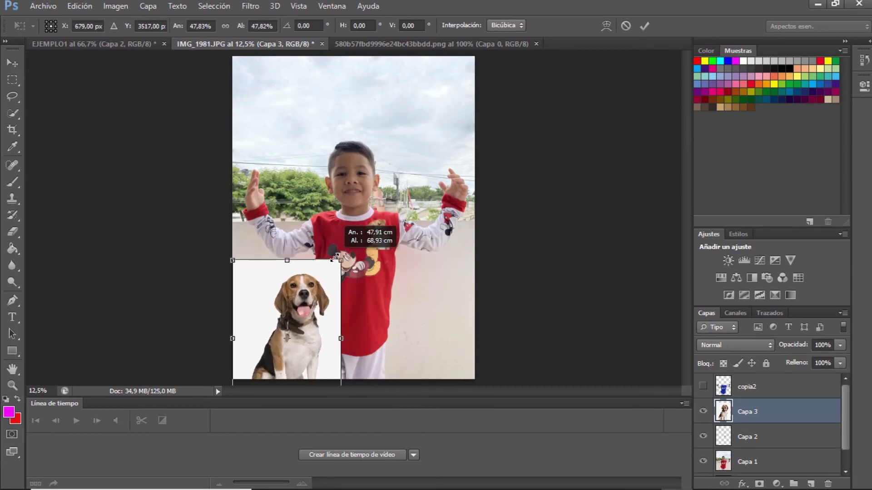
pyautogui.moveTo(318, 313); pyautogui.dragTo(318, 275)
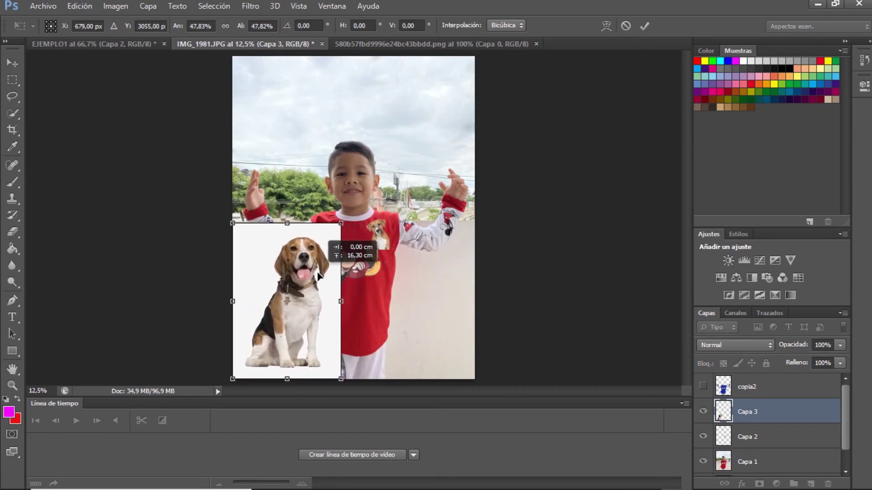
pyautogui.moveTo(341, 223); pyautogui.dragTo(509, 38)
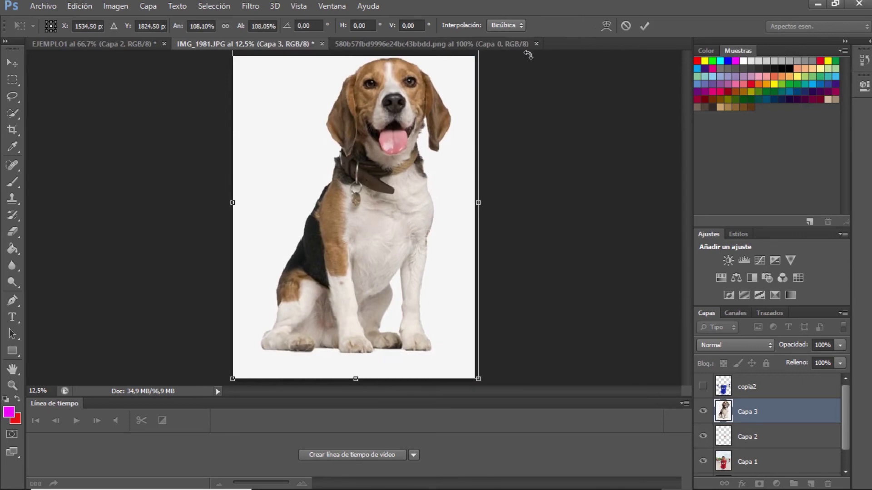
pyautogui.press('Return')
# Move the enlarged beagle picture to the left and down to uncover the small dog on the boy's shirt
pyautogui.hotkey('ctrl', '+')
pyautogui.hotkey('ctrl', '+')
pyautogui.hotkey('ctrl', '+')
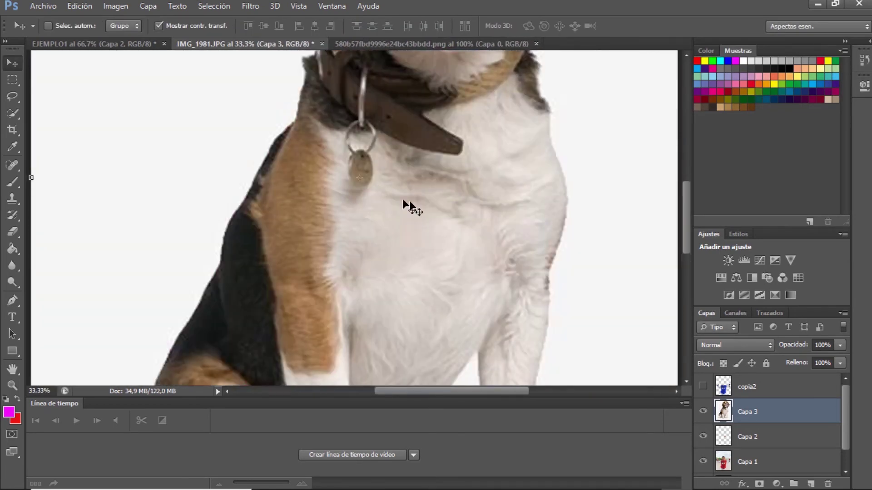
pyautogui.moveTo(402, 205); pyautogui.dragTo(255, 249)
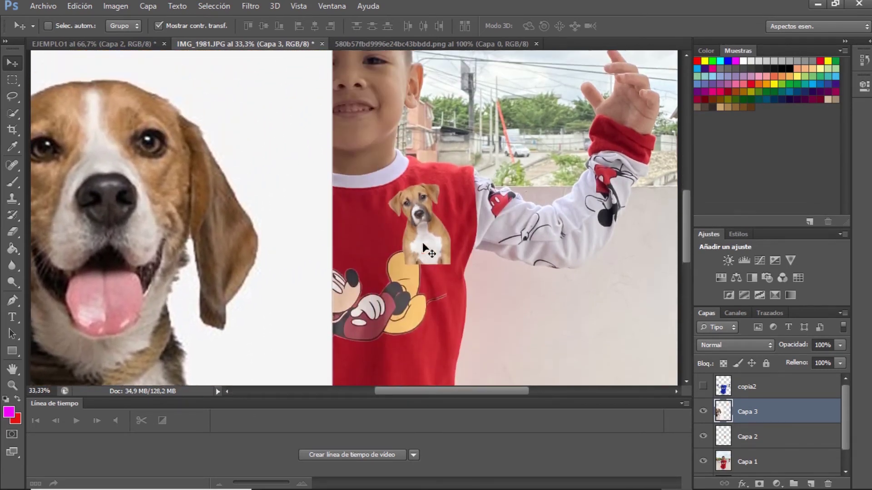
# Shrink the beagle picture proportionally to about 64% and place it over the left half of the photo
pyautogui.scroll(3, 426, 250)
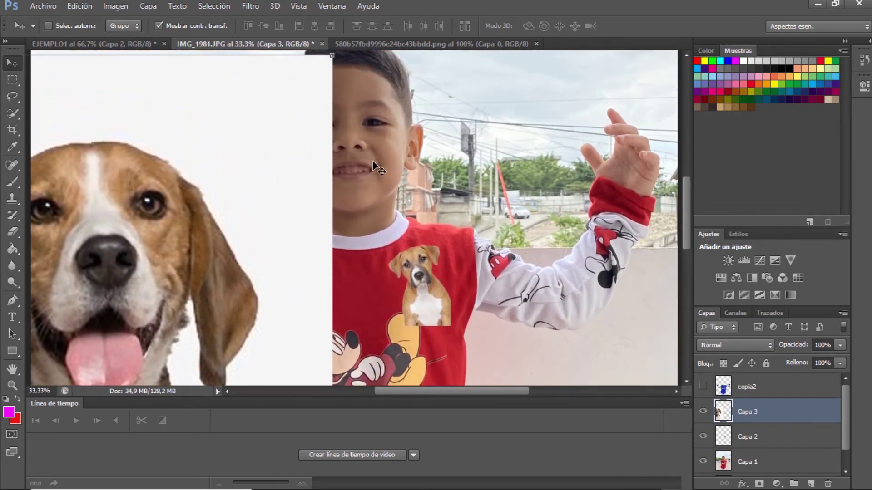
pyautogui.moveTo(190, 241); pyautogui.dragTo(366, 195)
pyautogui.hotkey('ctrl', '-')
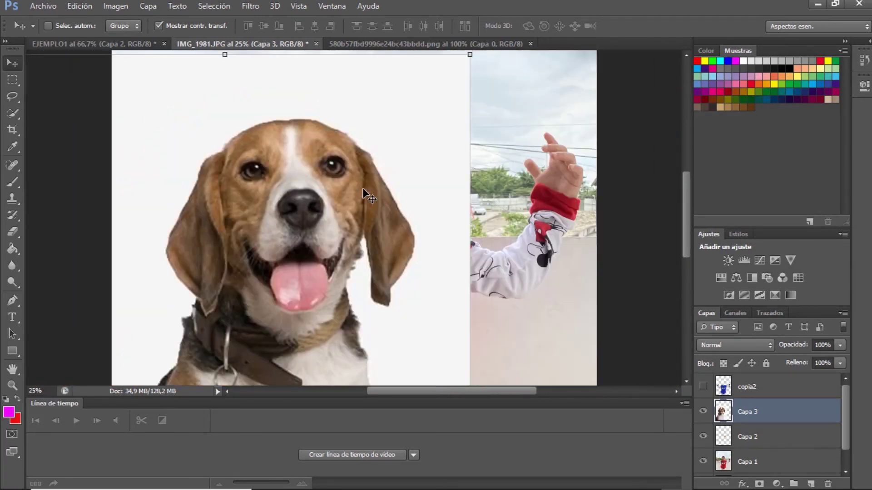
pyautogui.hotkey('ctrl', '-')
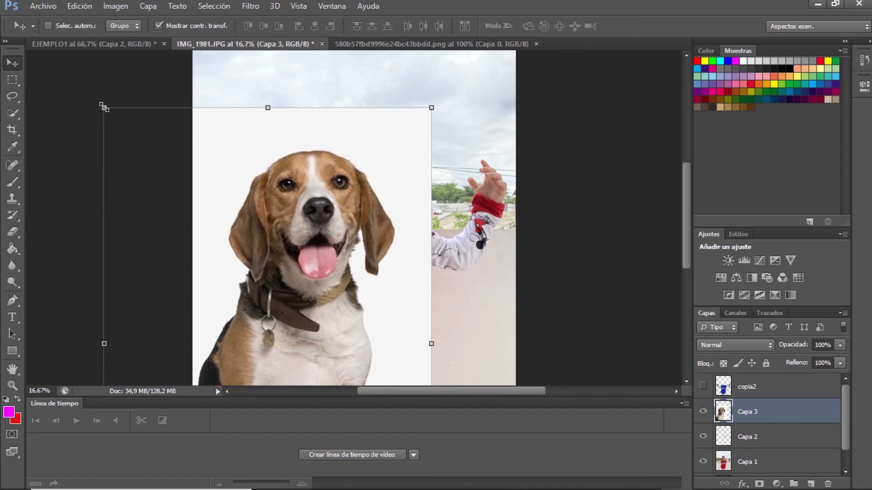
pyautogui.moveTo(104, 107); pyautogui.dragTo(193, 237)
pyautogui.moveTo(304, 303); pyautogui.dragTo(214, 173)
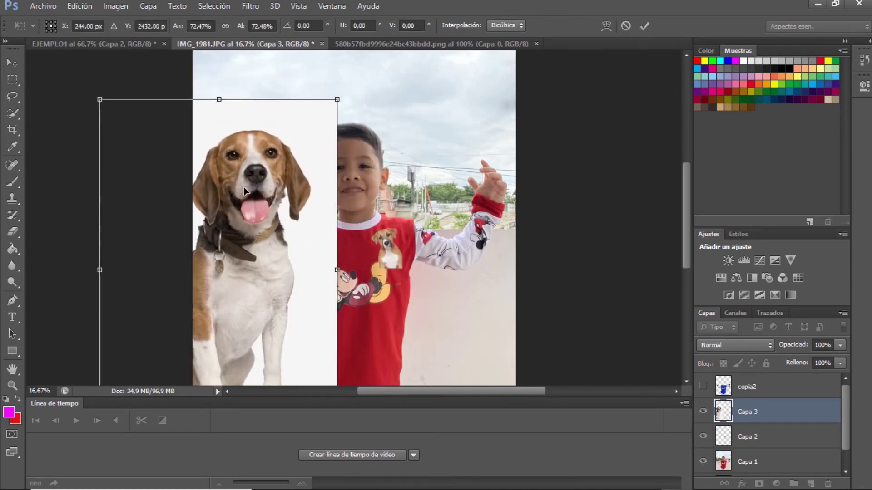
pyautogui.moveTo(338, 100); pyautogui.dragTo(309, 139)
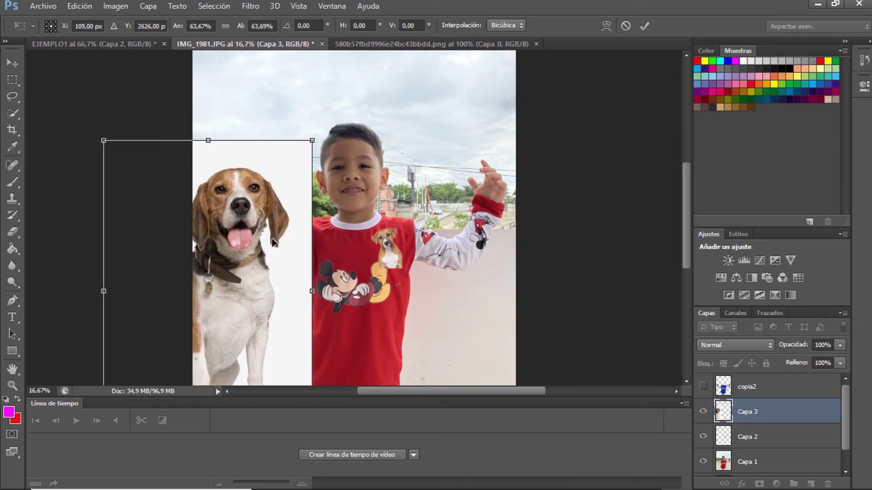
pyautogui.moveTo(259, 252); pyautogui.dragTo(316, 210)
pyautogui.press('Return')
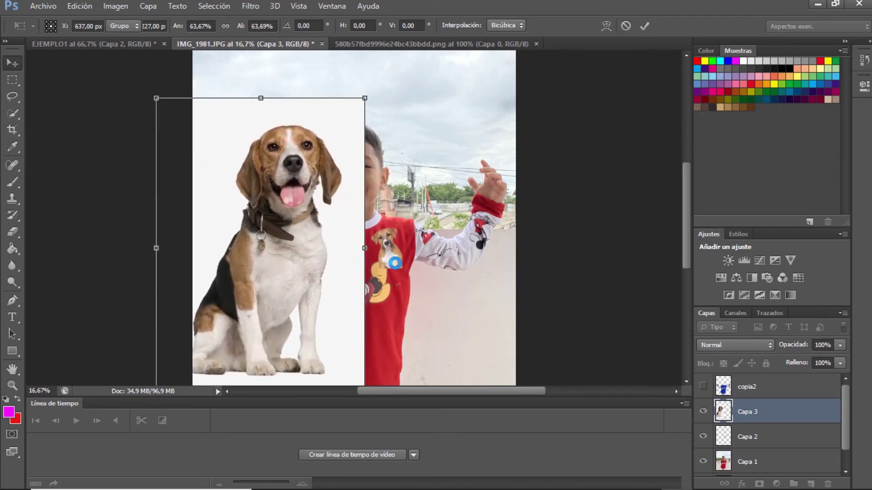
# Delete the small dog's layer Capa 2 and shift the photo layer Capa 1 and the beagle picture to the right
pyautogui.click(727, 432)
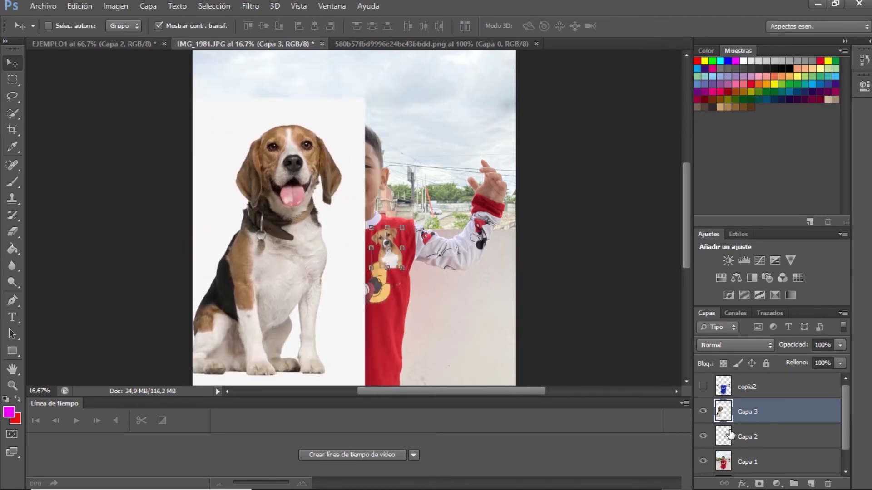
pyautogui.press('Delete')
pyautogui.moveTo(297, 325); pyautogui.dragTo(392, 311)
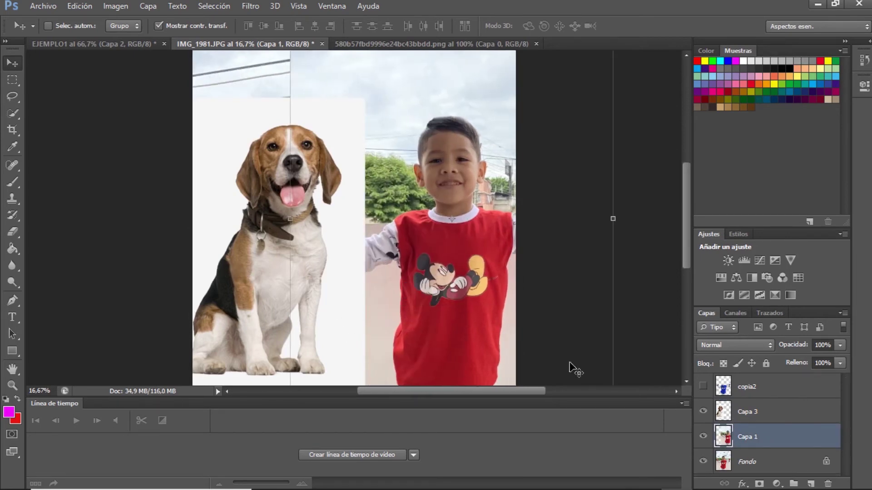
pyautogui.click(733, 411)
pyautogui.moveTo(300, 301); pyautogui.dragTo(371, 277)
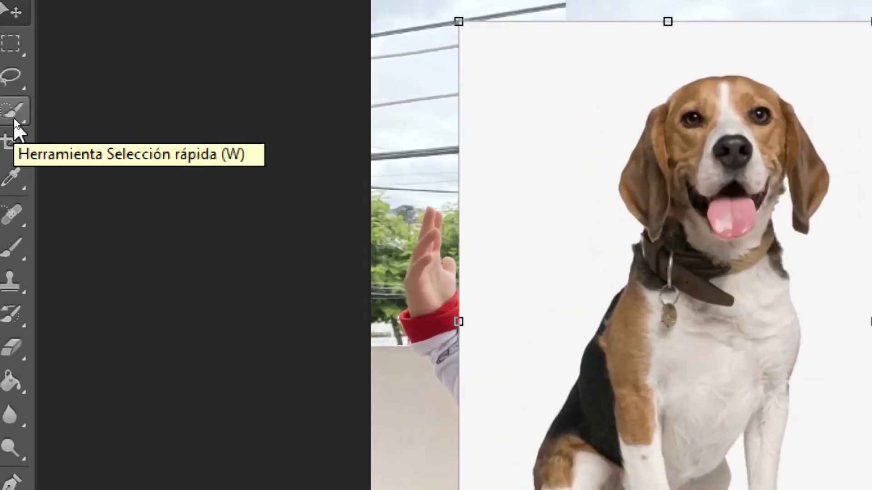
# Remove the light grey background around the beagle with the Magic Wand tool and clear the selection
pyautogui.rightClick(7, 109)
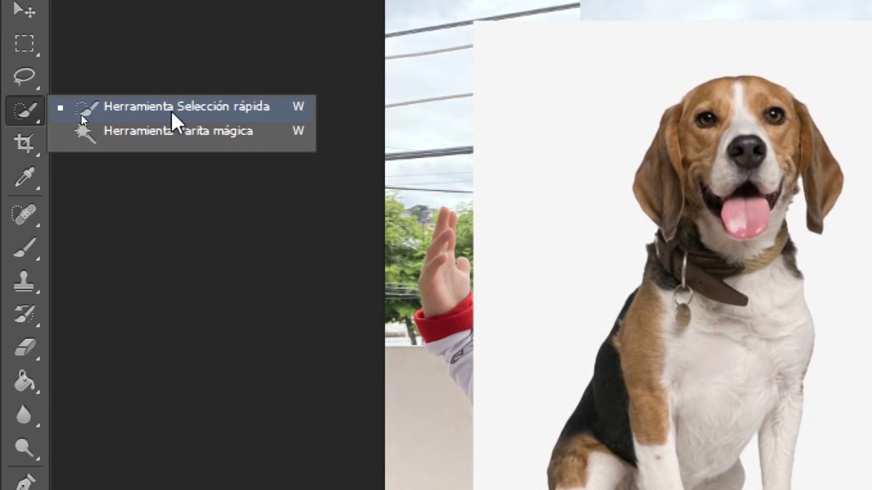
pyautogui.click(154, 137)
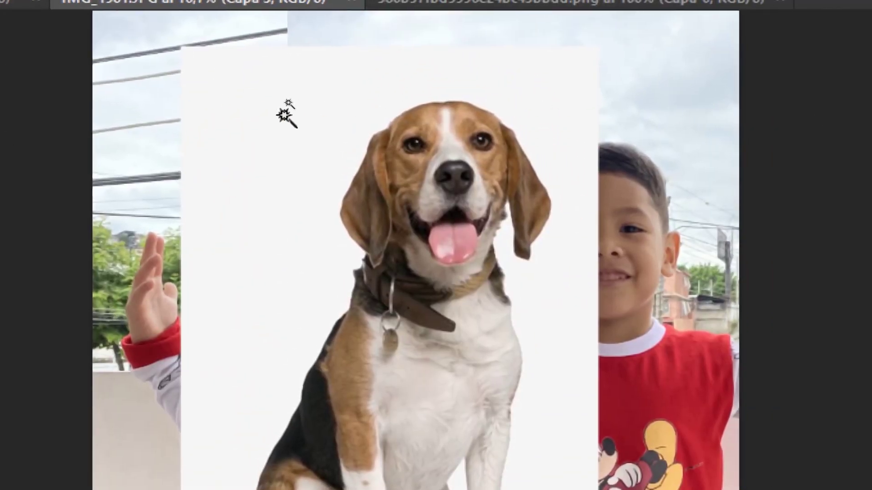
pyautogui.click(284, 115)
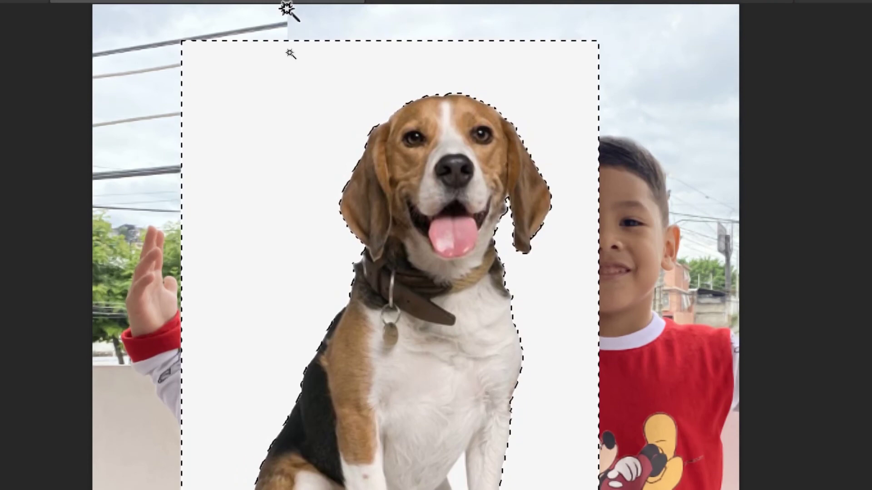
pyautogui.press('Delete')
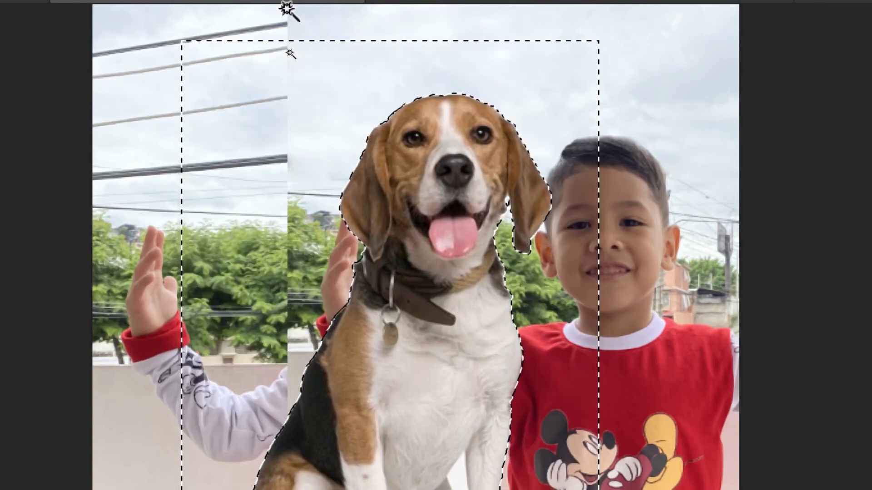
pyautogui.hotkey('ctrl', 'd')
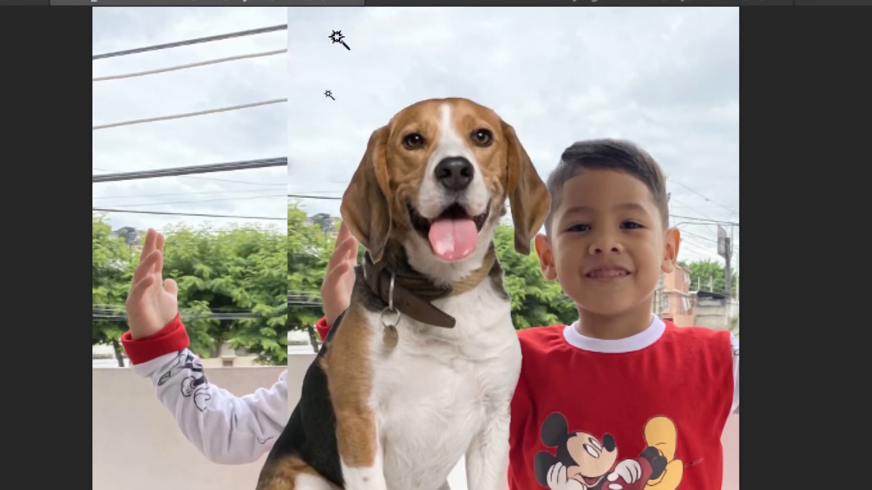
# Erase the remaining light background patch between the beagle's legs with the Magic Wand and deselect it
pyautogui.scroll(-5, 230, 295)
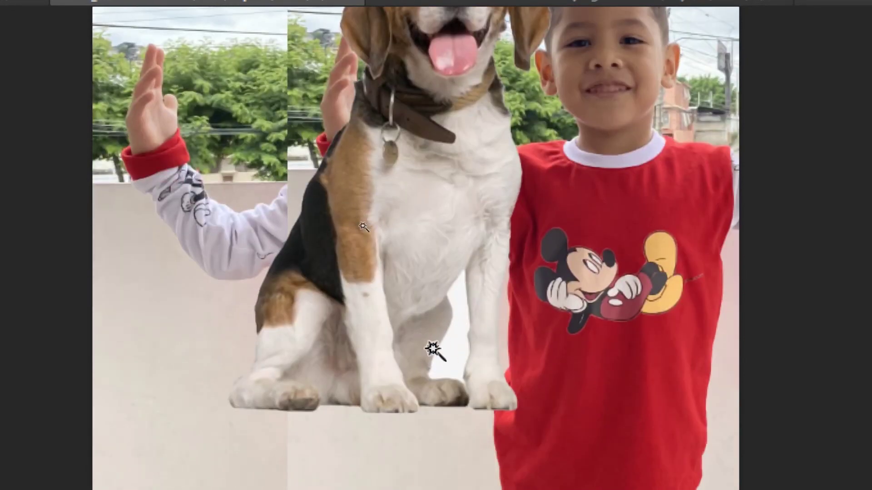
pyautogui.click(461, 328)
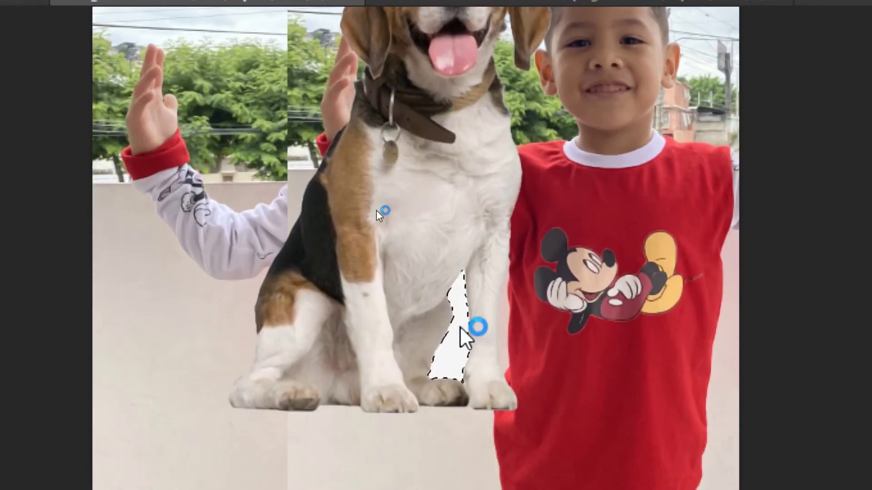
pyautogui.press('Delete')
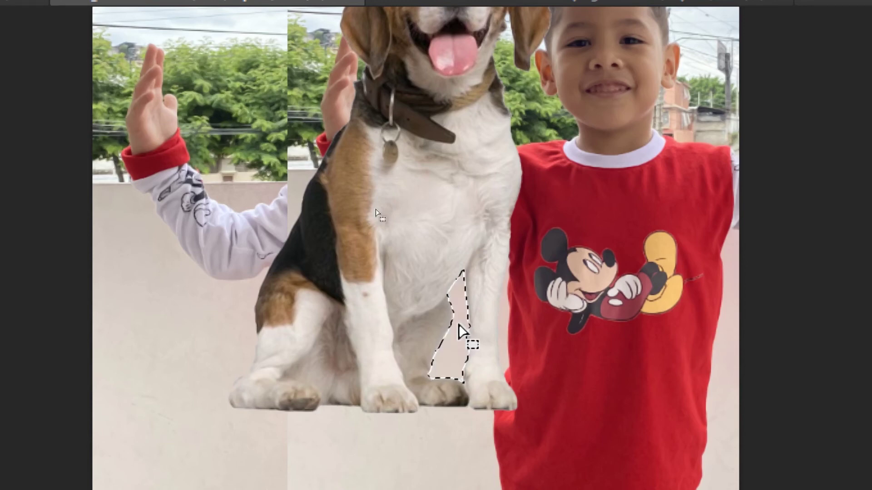
pyautogui.hotkey('ctrl', 'd')
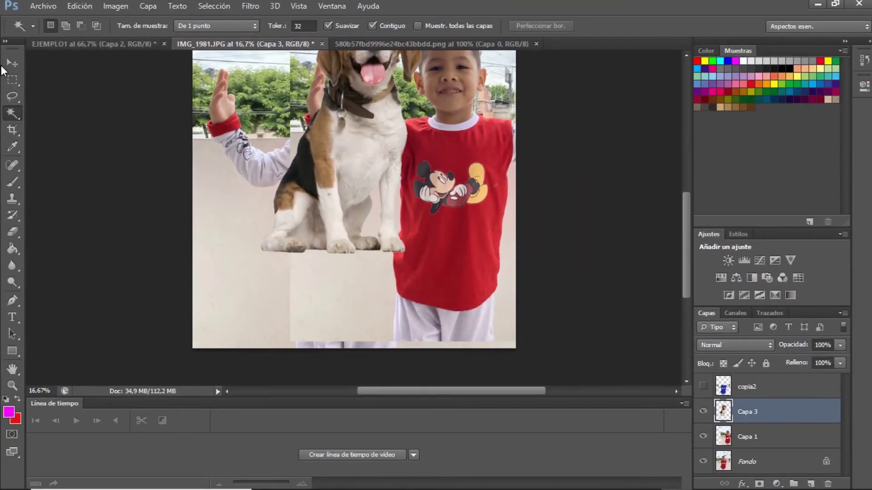
# Move the cut-out beagle about 22.3 cm left and 31.2 cm down, into the photo's lower-left corner
pyautogui.click(13, 63)
pyautogui.hotkey('ctrl', 't')
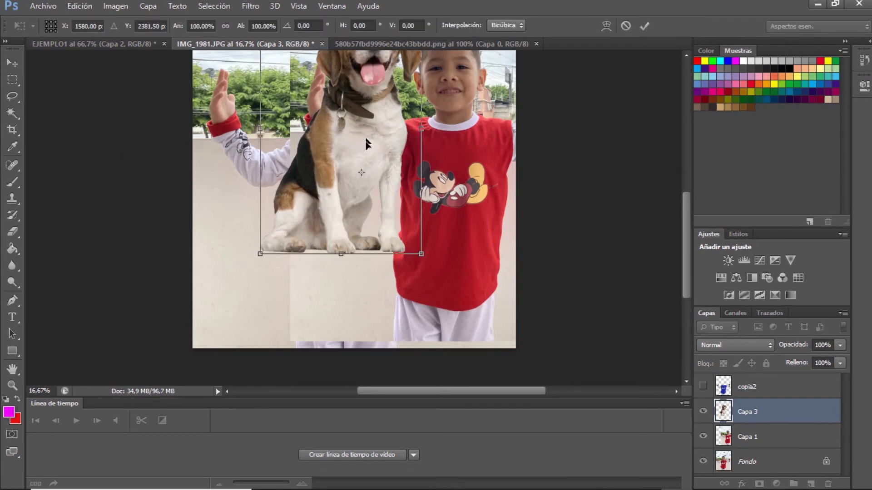
pyautogui.moveTo(366, 144); pyautogui.dragTo(302, 233)
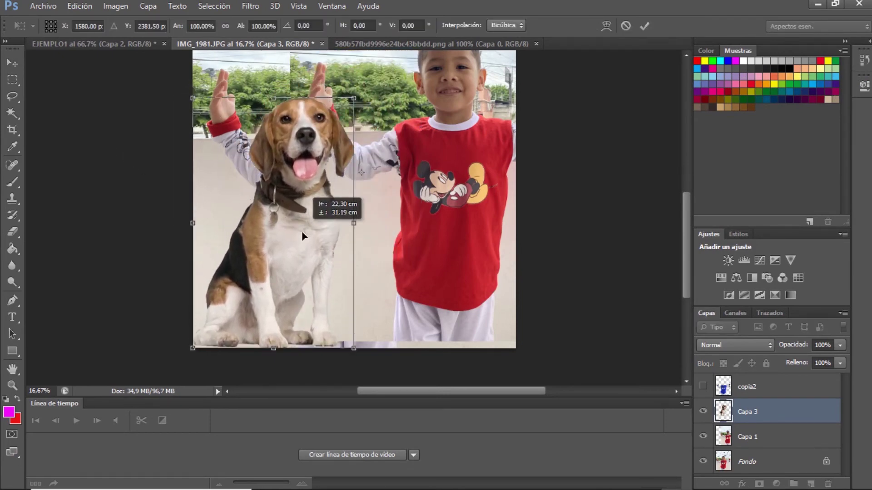
pyautogui.press('Return')
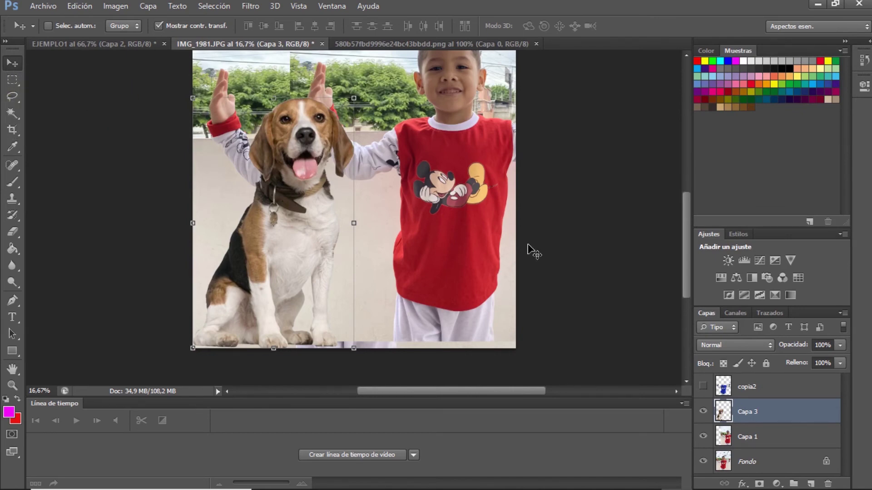
# Delete the beagle's layer Capa 3 and move the photo layer Capa 1 back over the background photo
pyautogui.press('Delete')
pyautogui.moveTo(459, 200); pyautogui.dragTo(382, 181)
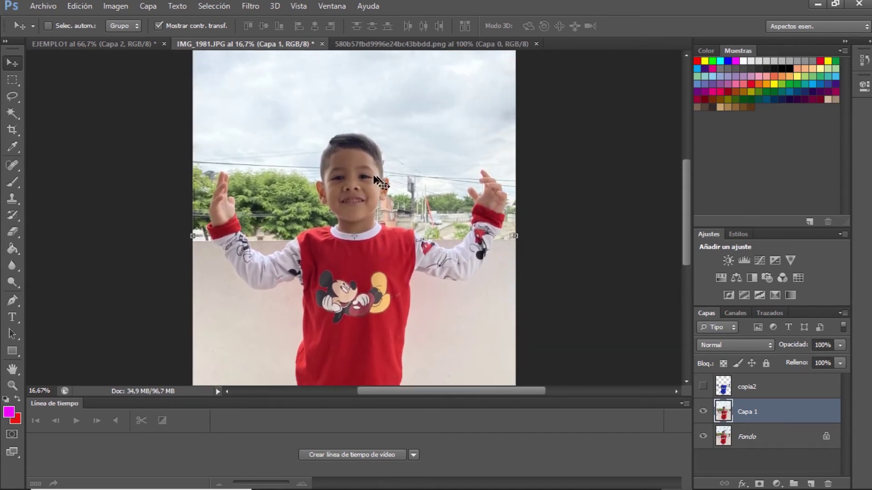
# Select the light wall beneath the boy's arm on Capa 1 with the Magic Wand tool
pyautogui.click(12, 113)
pyautogui.scroll(-2, 380, 268)
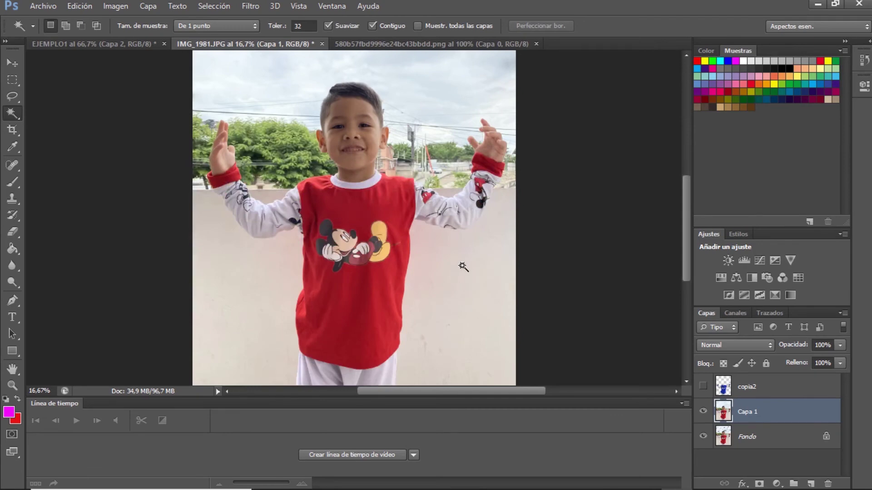
pyautogui.click(462, 266)
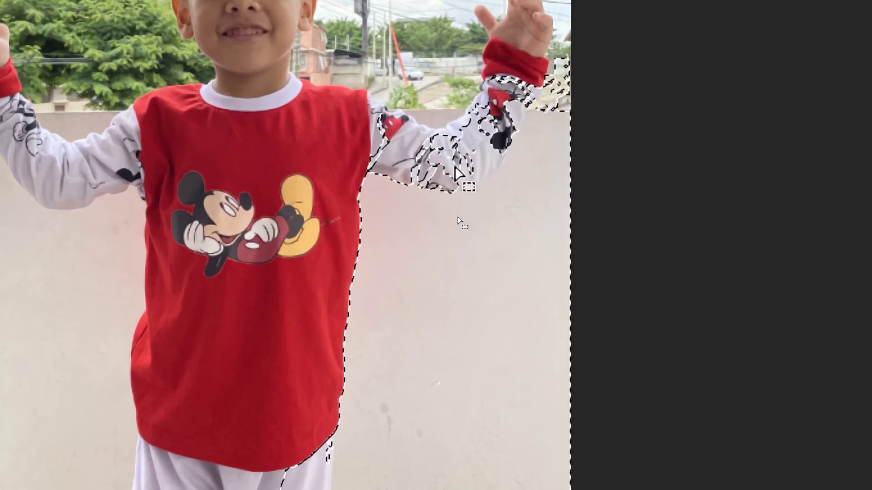
pyautogui.press('w')
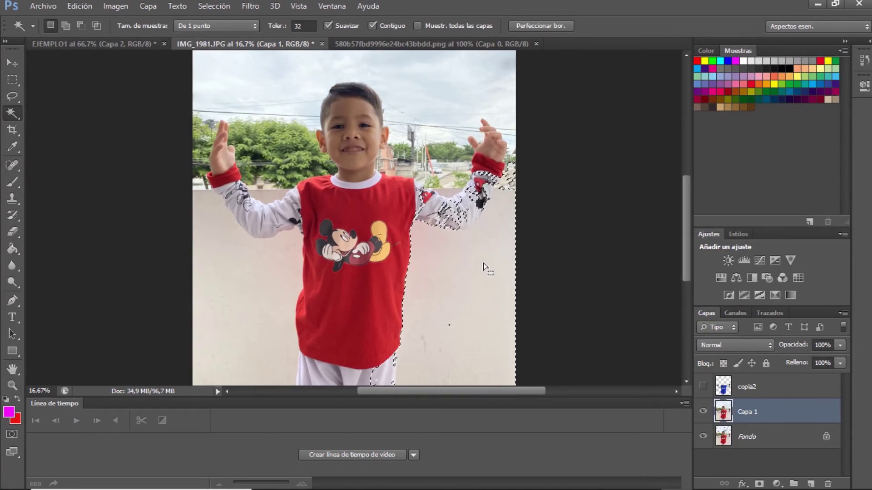
pyautogui.scroll(-1, 472, 250)
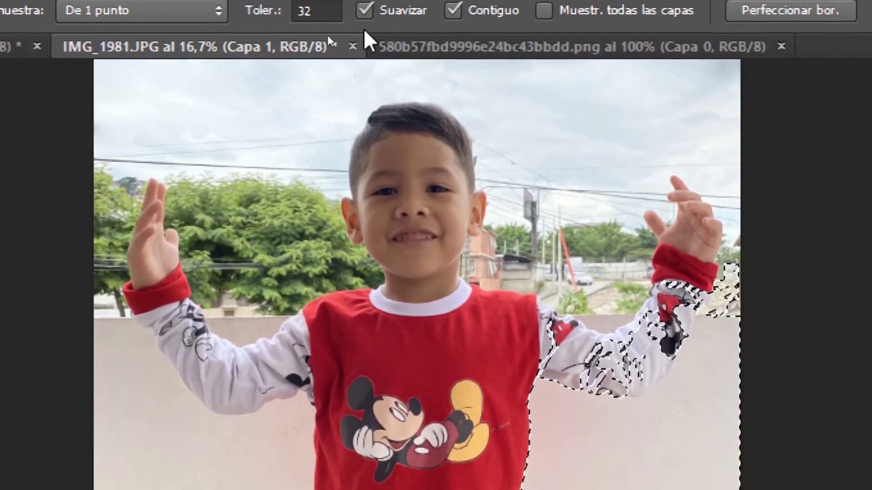
# Set the Magic Wand tolerance to 10, clear the selection and select the wall beneath the boy's arm again
pyautogui.click(317, 30)
pyautogui.moveTo(320, 10); pyautogui.dragTo(289, 9)
pyautogui.write('10')
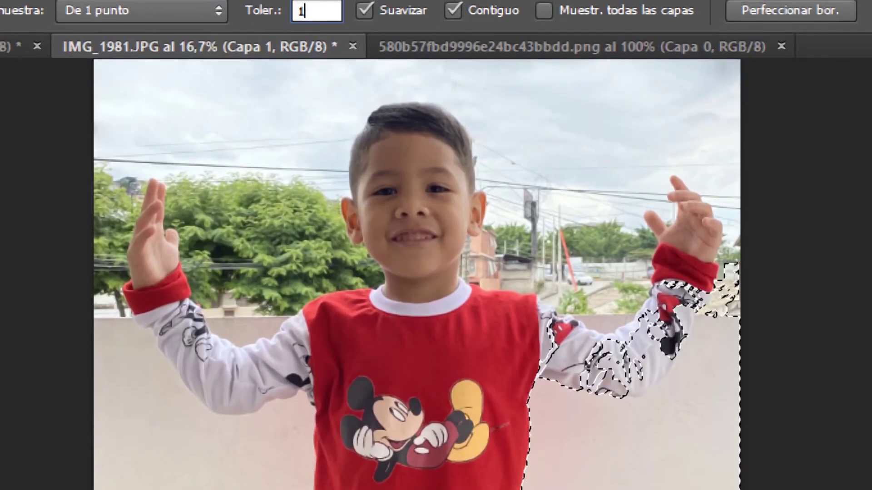
pyautogui.hotkey('ctrl', 'd')
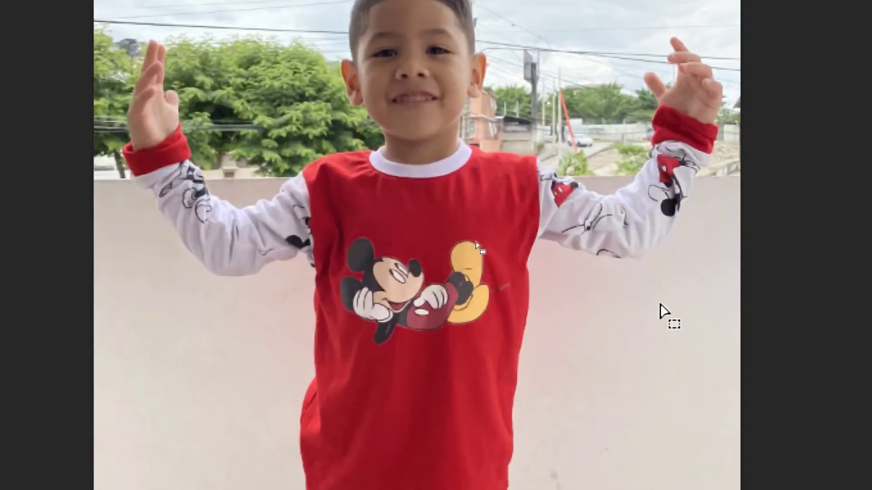
pyautogui.click(640, 302)
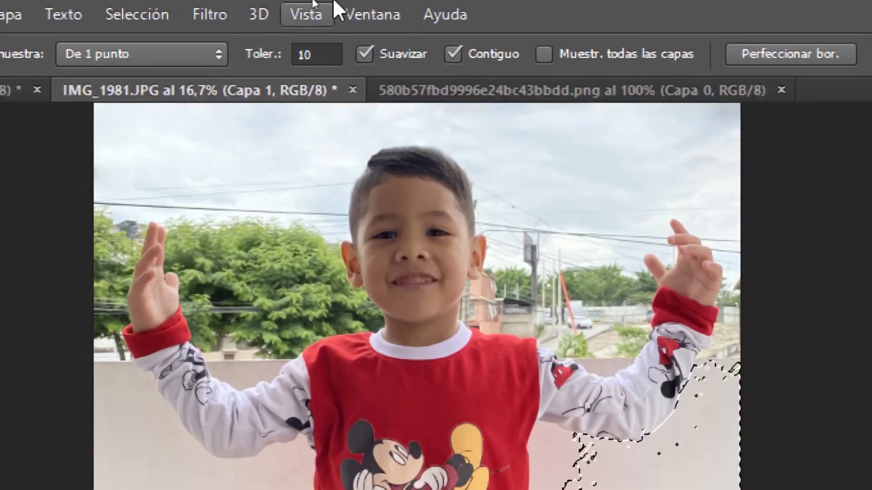
# Set the Magic Wand tolerance to 15 and select the wall area beside the shirt under the boy's arm
pyautogui.click(303, 54)
pyautogui.write('1')
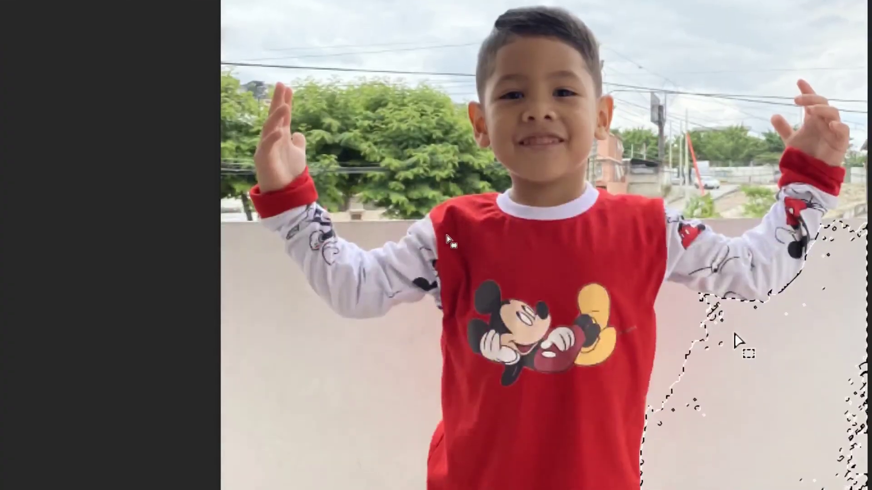
pyautogui.click(554, 472)
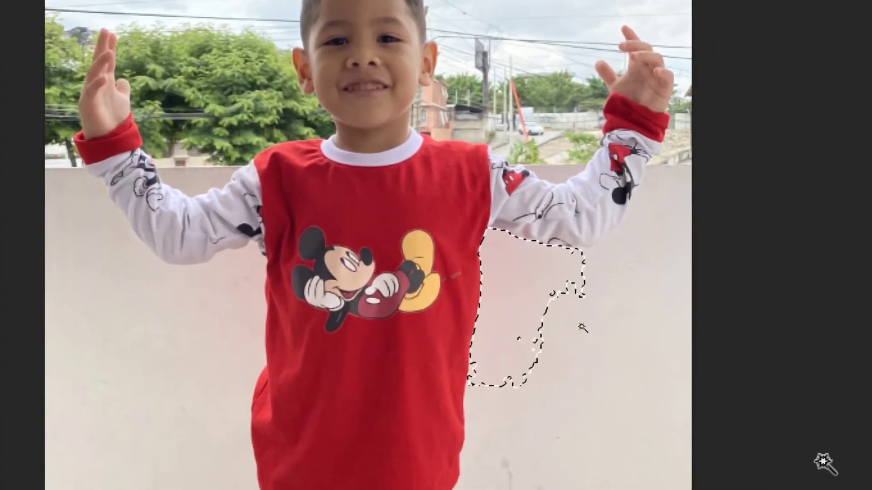
pyautogui.click(804, 412)
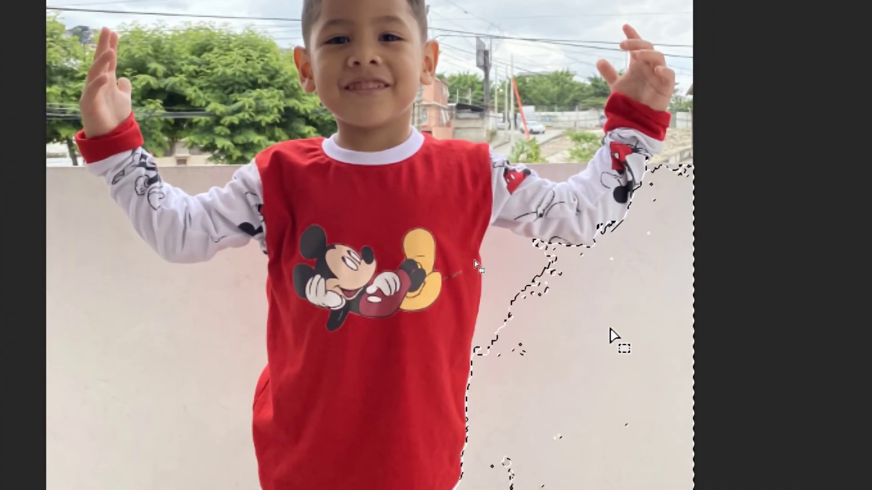
pyautogui.click(519, 266)
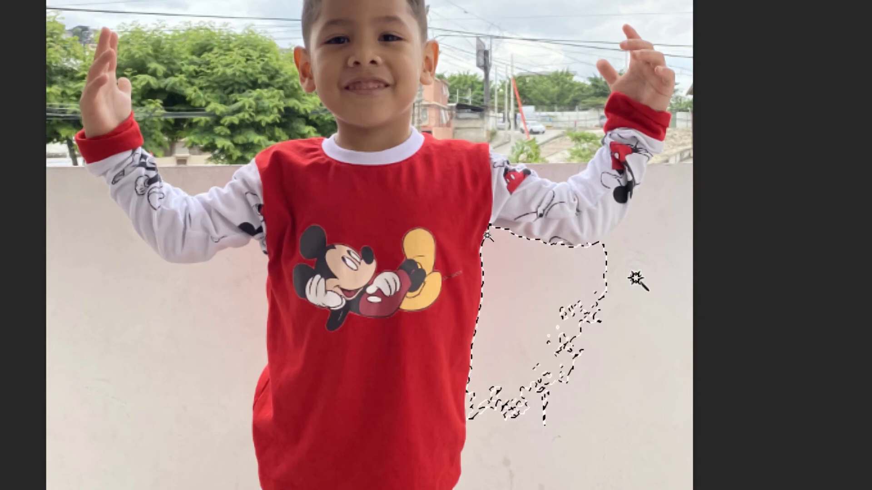
# Delete the selected wall area from Capa 1 and hide the Fondo layer
pyautogui.hotkey('ctrl', '-')
pyautogui.hotkey('ctrl', '-')
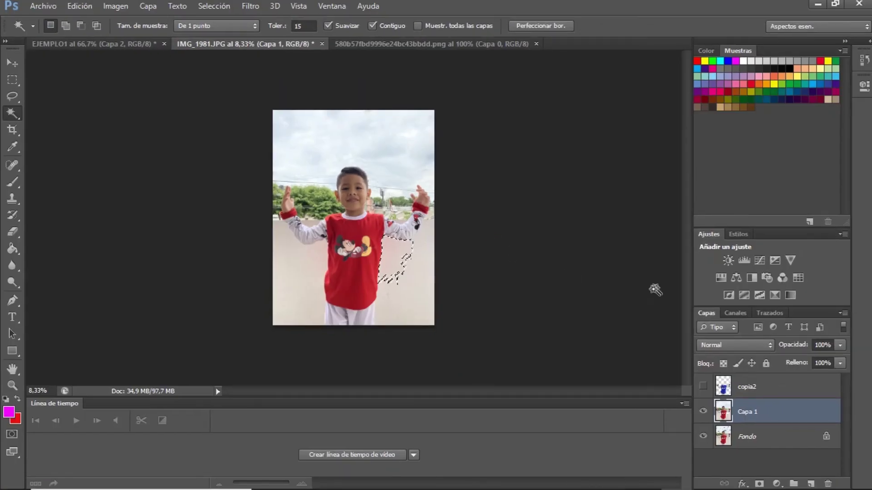
pyautogui.click(703, 437)
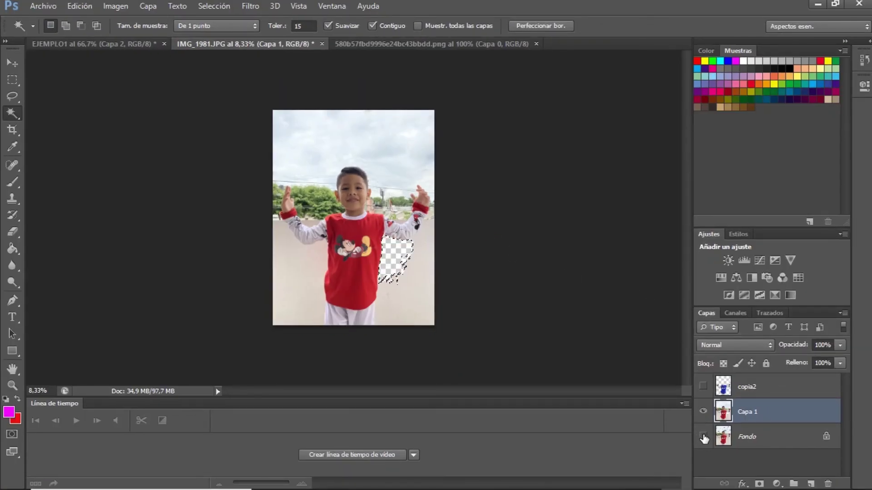
# Set the Magic Wand tolerance to 10, then select and delete the remaining wall beneath the boy's left arm on Capa 1
pyautogui.hotkey('ctrl', '+')
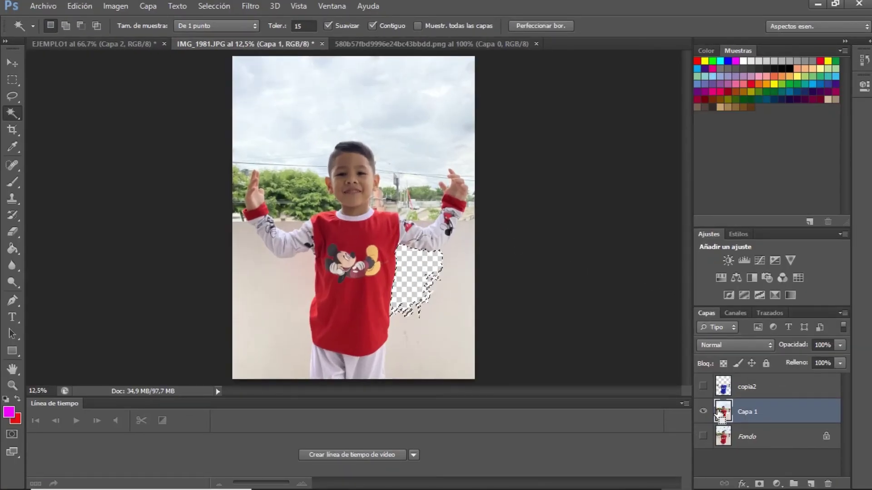
pyautogui.hotkey('ctrl', '+')
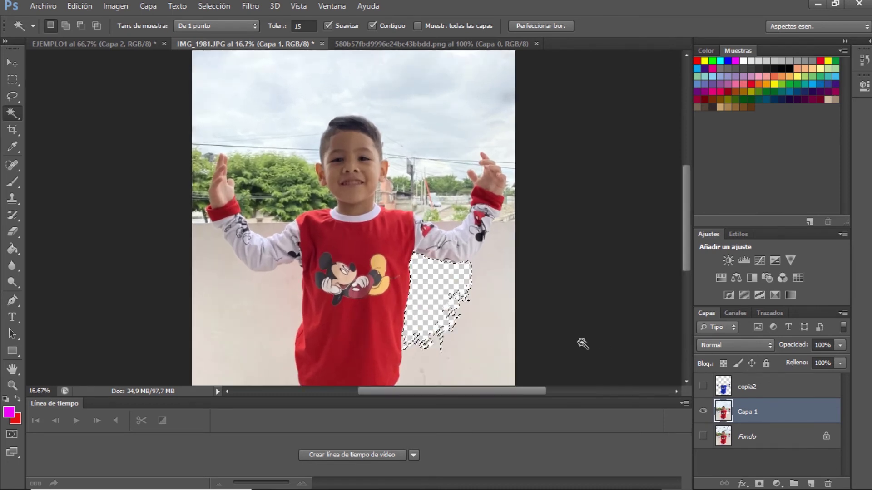
pyautogui.keyDown('shift'); pyautogui.click(494, 350); pyautogui.keyUp('shift')
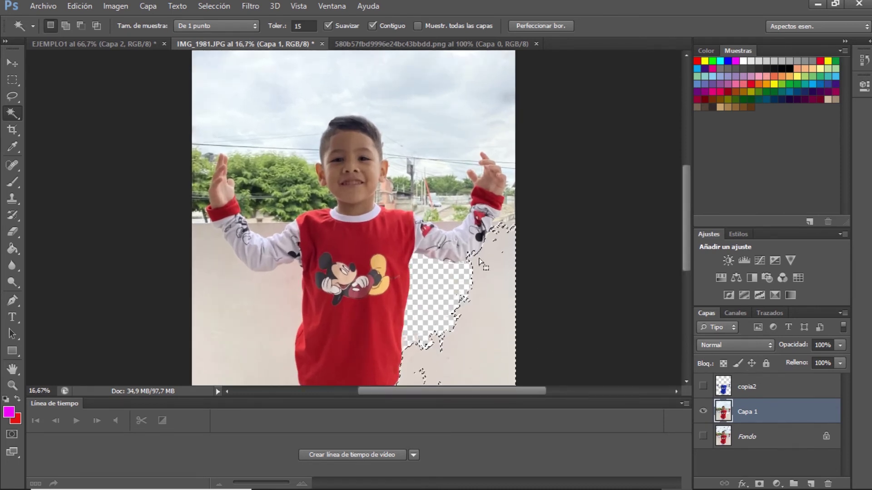
pyautogui.write('10')
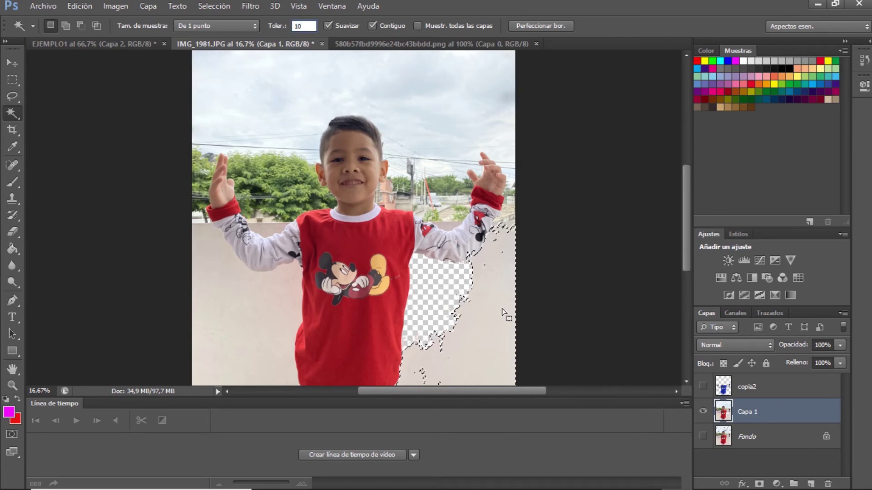
pyautogui.press('Return')
pyautogui.keyDown('shift'); pyautogui.click(501, 322); pyautogui.keyUp('shift')
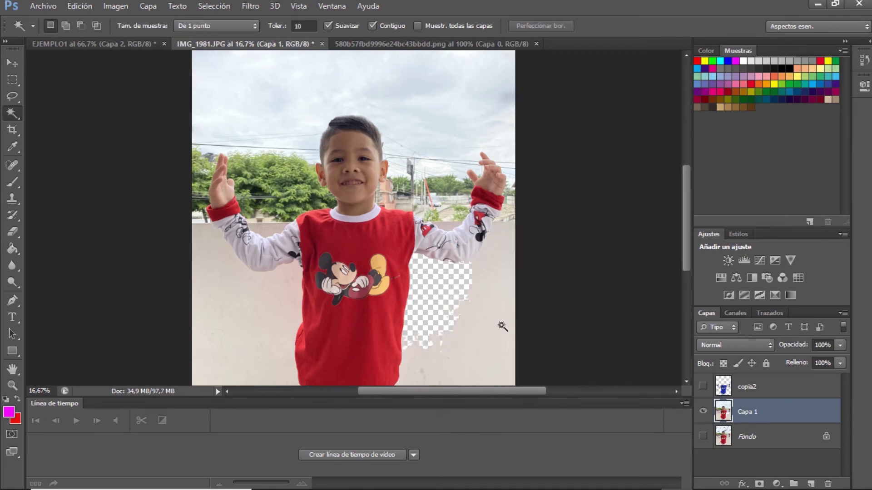
pyautogui.press('Delete')
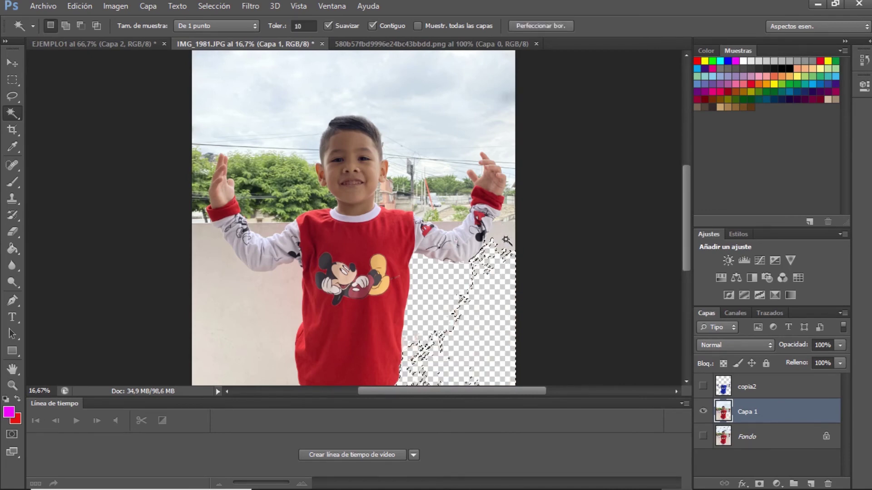
# Select and delete the wall areas below and above the boy's right arm with the Magic Wand
pyautogui.click(270, 321)
pyautogui.press('Delete')
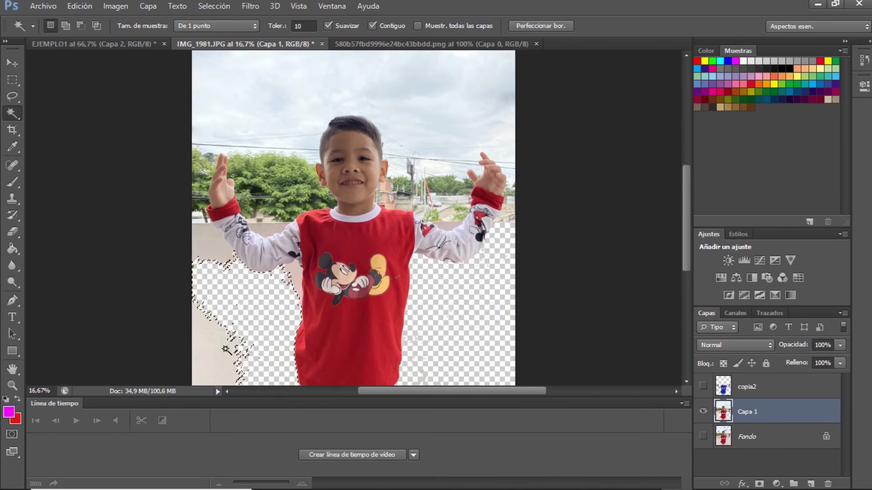
pyautogui.click(219, 360)
pyautogui.press('Delete')
pyautogui.click(295, 277)
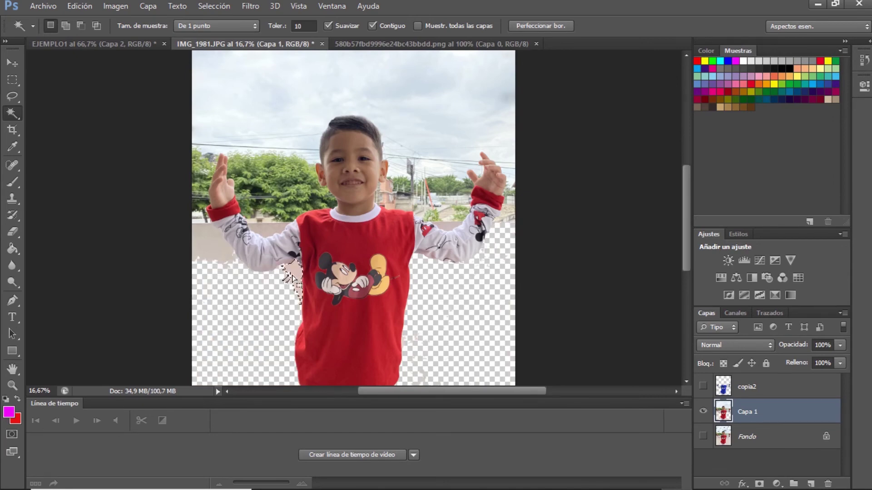
pyautogui.click(219, 256)
pyautogui.press('Delete')
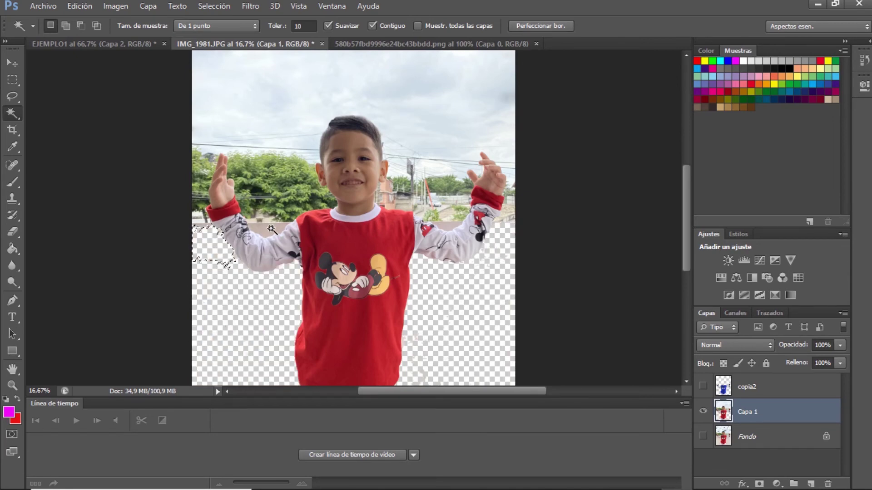
pyautogui.click(272, 232)
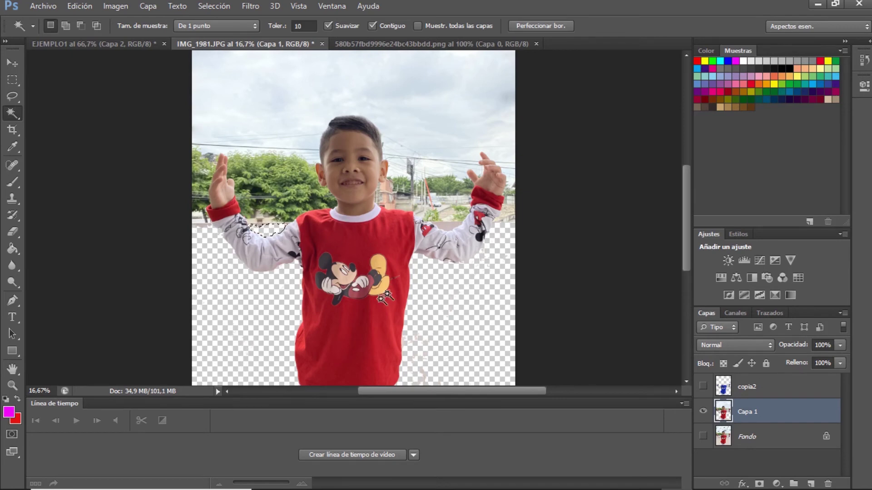
# Set the Magic Wand tolerance to 30 and delete two foliage patches from the tree beside the boy's right cheek
pyautogui.scroll(3, 461, 292)
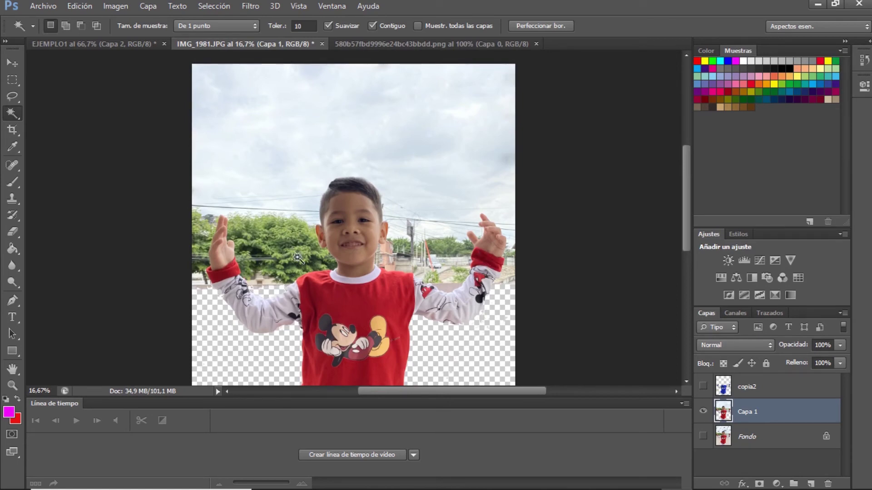
pyautogui.hotkey('ctrl', '+')
pyautogui.hotkey('ctrl', '+')
pyautogui.hotkey('ctrl', '+')
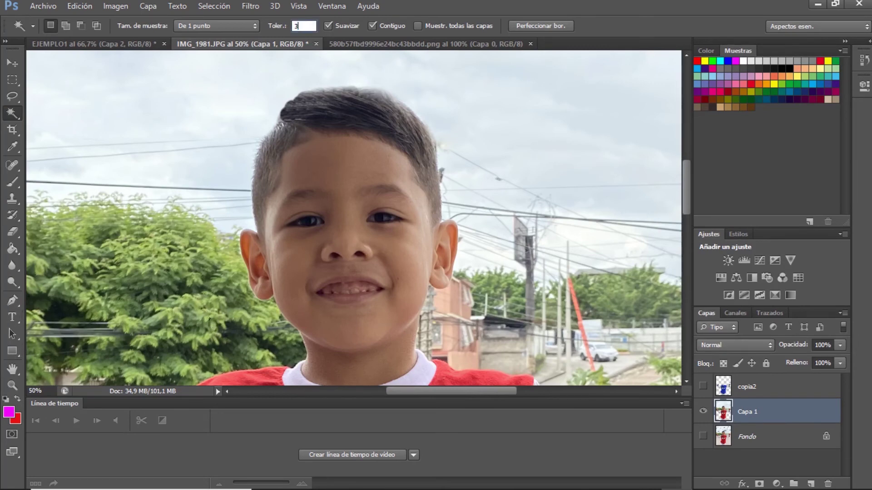
pyautogui.write('30')
pyautogui.press('Return')
pyautogui.click(175, 271)
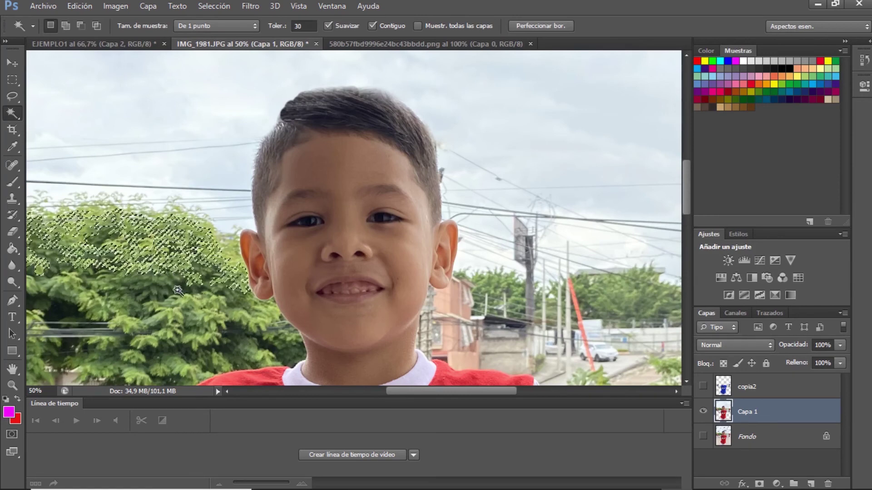
pyautogui.click(175, 302)
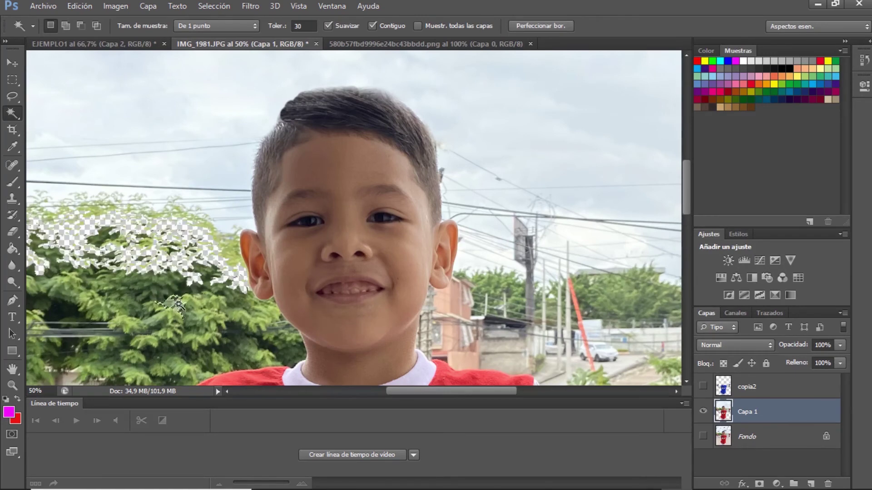
# Select and delete the sky above the power lines, including the leftover cloud patch above the boy's head
pyautogui.click(224, 104)
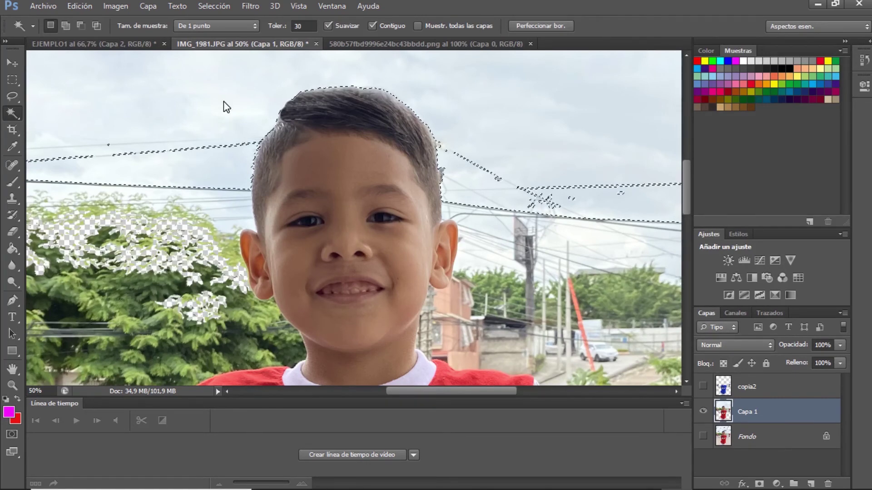
pyautogui.scroll(4, 471, 152)
pyautogui.scroll(1, 470, 152)
pyautogui.press('Delete')
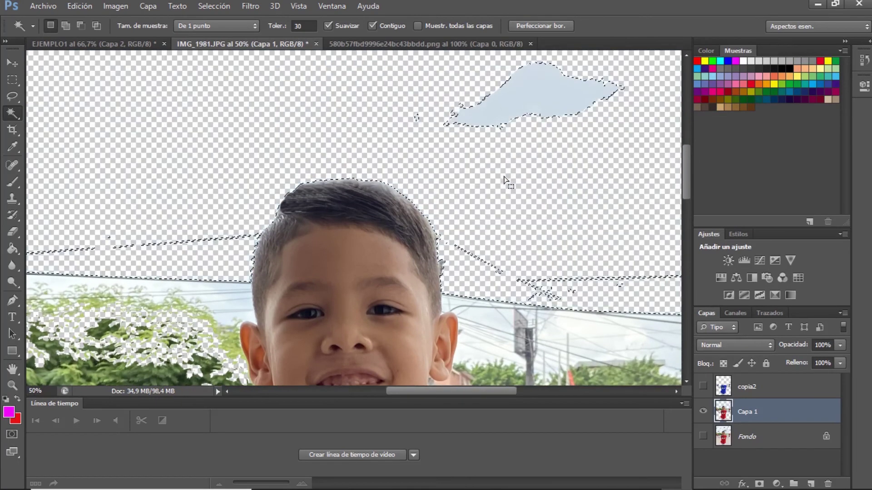
pyautogui.click(530, 96)
pyautogui.press('Delete')
# Select and delete the sky area below the power line on the boy's left side
pyautogui.scroll(-2, 571, 299)
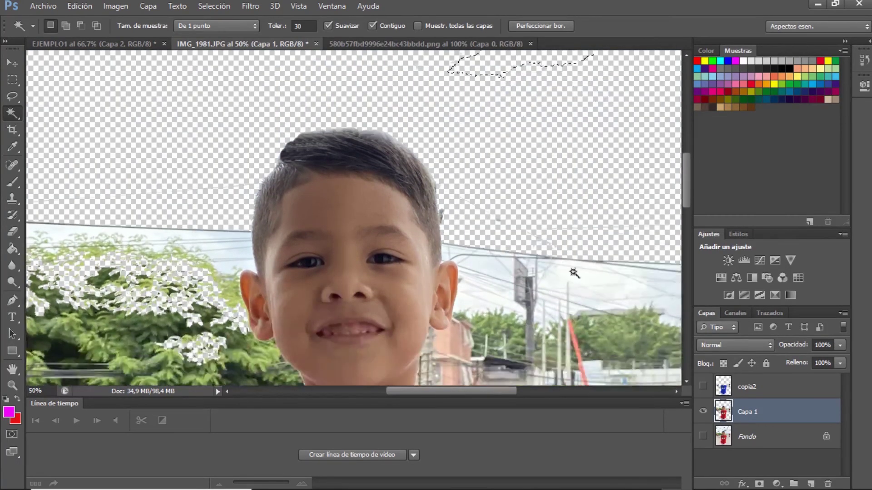
pyautogui.click(576, 271)
pyautogui.press('Delete')
# Delete patches of sky, foliage and street around the poles and parked car with the Magic Wand
pyautogui.scroll(-5, 500, 273)
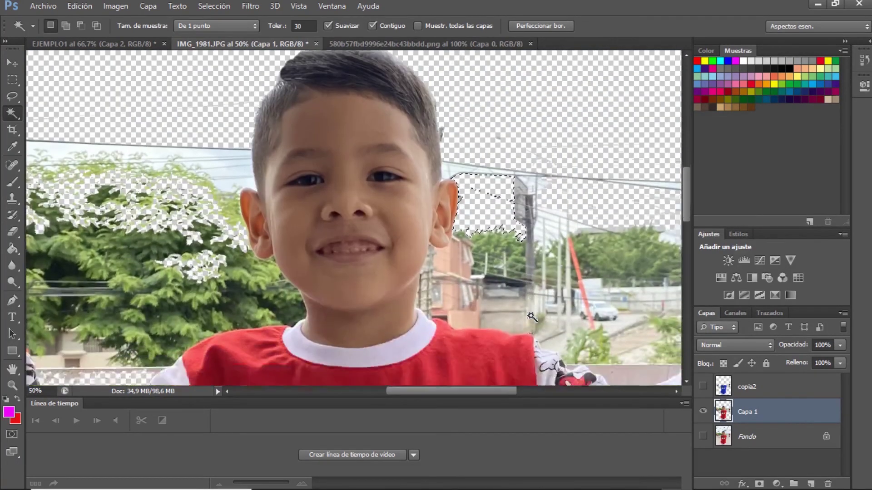
pyautogui.click(508, 241)
pyautogui.click(606, 285)
pyautogui.click(623, 231)
pyautogui.press('Delete')
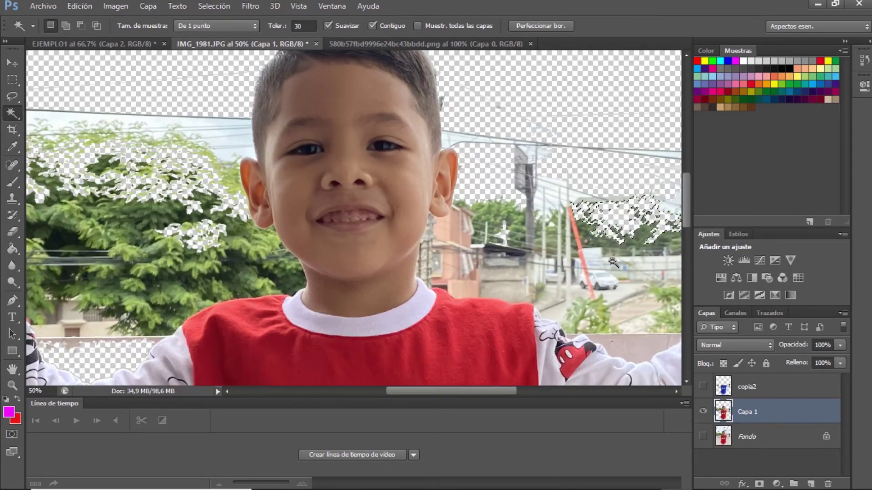
pyautogui.click(629, 274)
pyautogui.press('Delete')
pyautogui.click(536, 278)
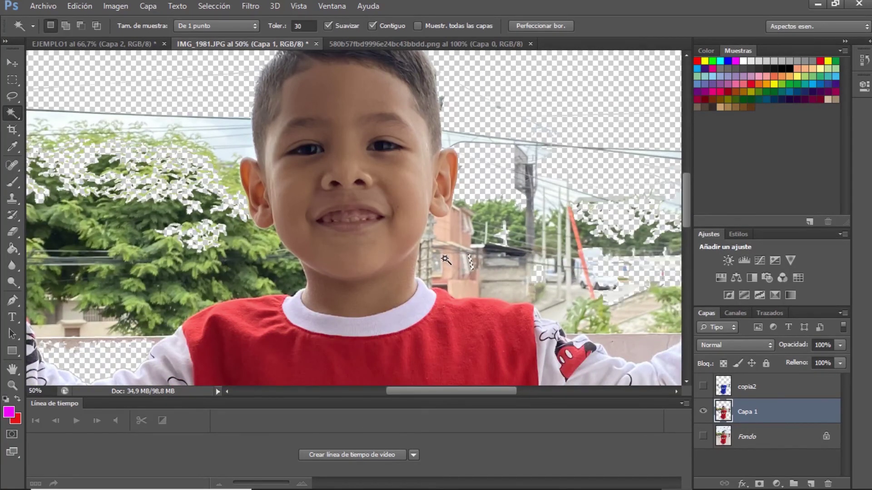
# Try to remove the orange building beside the boy's left ear with the Magic Wand, and undo the deletion
pyautogui.click(456, 250)
pyautogui.press('Delete')
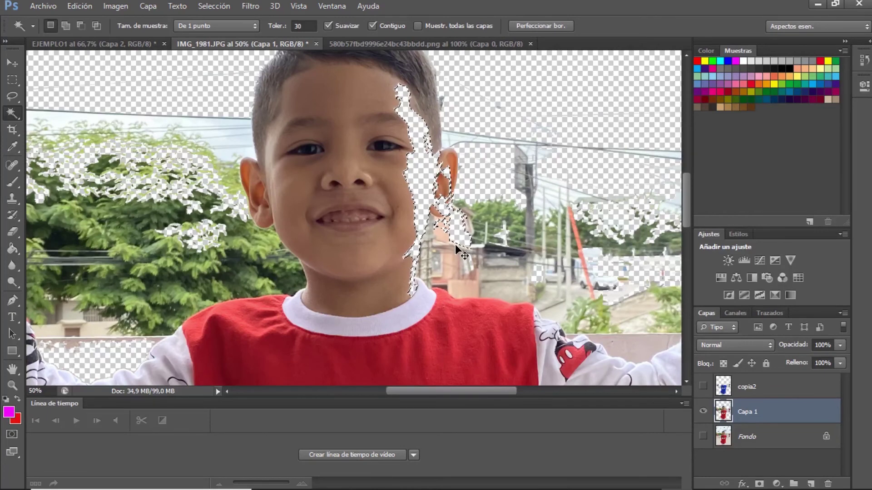
pyautogui.hotkey('ctrl', 'z')
# Delete the sky strip above the tree on the boy's right side and clear the selection
pyautogui.click(224, 140)
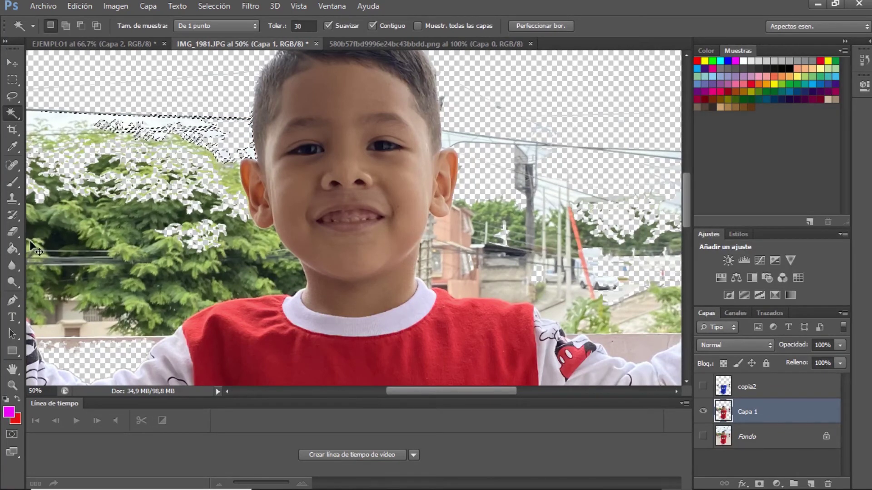
pyautogui.hotkey('ctrl', 'd')
# Erase the building, foliage and wires beside the boy's left ear with the Eraser at 68 px
pyautogui.click(19, 230)
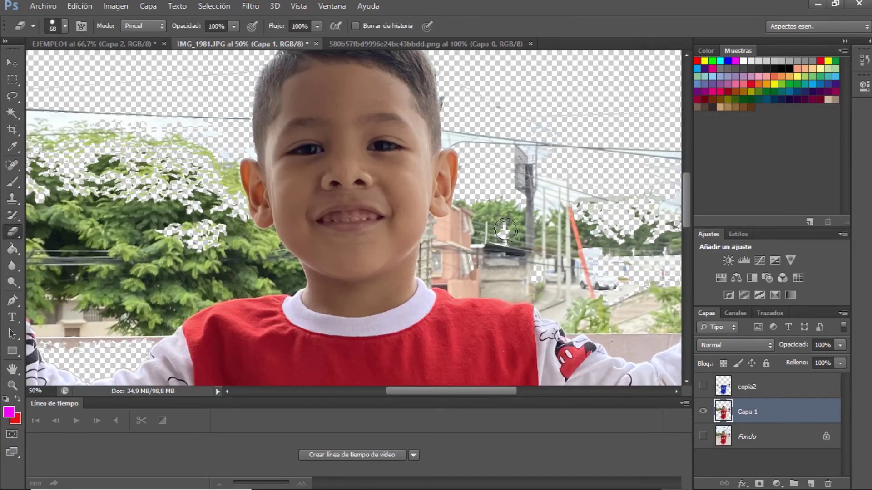
pyautogui.moveTo(505, 231)
pyautogui.mouseDown()
pyautogui.moveTo(481, 261)
pyautogui.moveTo(459, 265)
pyautogui.moveTo(435, 241)
pyautogui.moveTo(455, 221)
pyautogui.mouseUp()
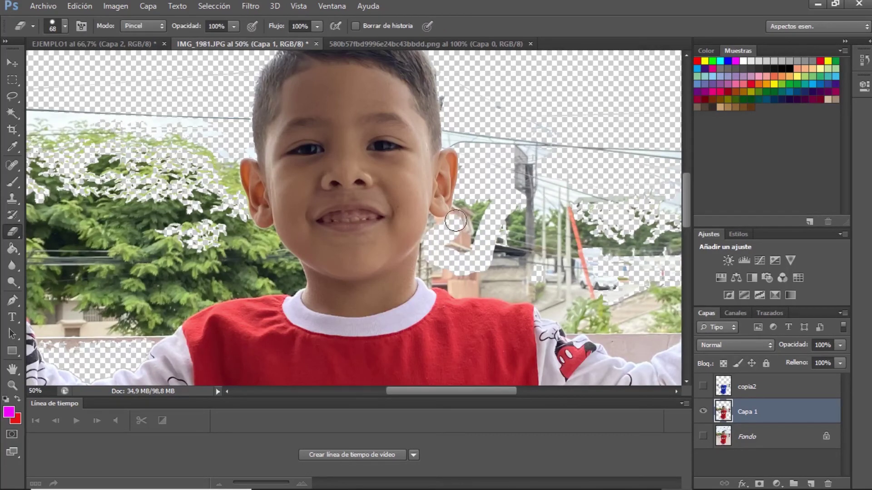
pyautogui.moveTo(464, 138)
pyautogui.mouseDown()
pyautogui.moveTo(498, 136)
pyautogui.moveTo(493, 187)
pyautogui.moveTo(468, 230)
pyautogui.moveTo(487, 199)
pyautogui.mouseUp()
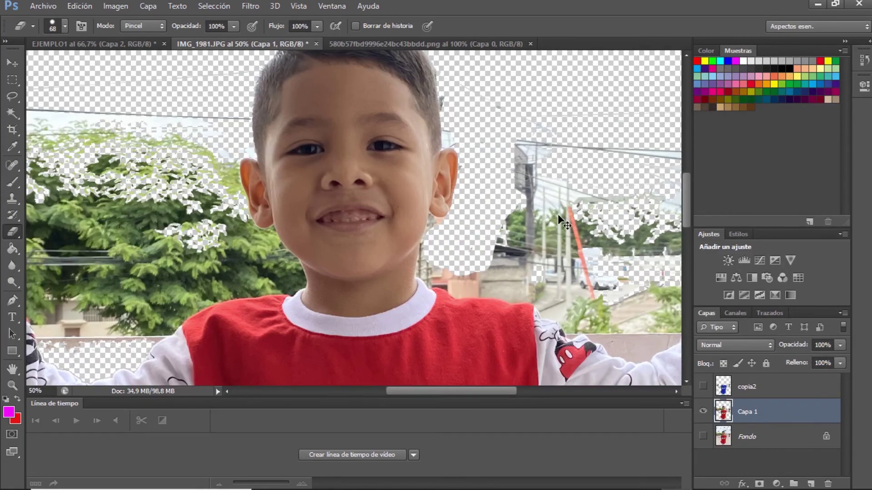
# Set the Eraser size to 12 px and erase the background closely along the boy's left jaw, neck and collar
pyautogui.hotkey('ctrl', '+')
pyautogui.hotkey('ctrl', '+')
pyautogui.hotkey('ctrl', '+')
pyautogui.moveTo(639, 188); pyautogui.dragTo(328, 122)
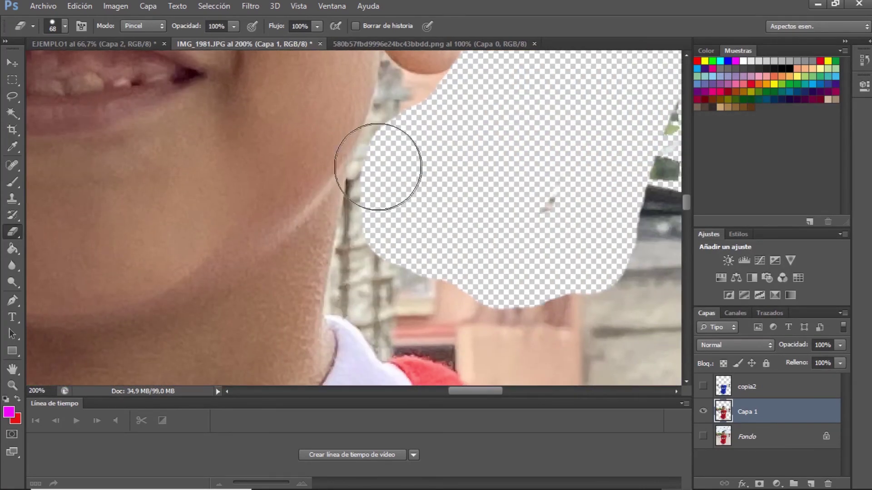
pyautogui.click(65, 26)
pyautogui.moveTo(32, 66); pyautogui.dragTo(26, 66)
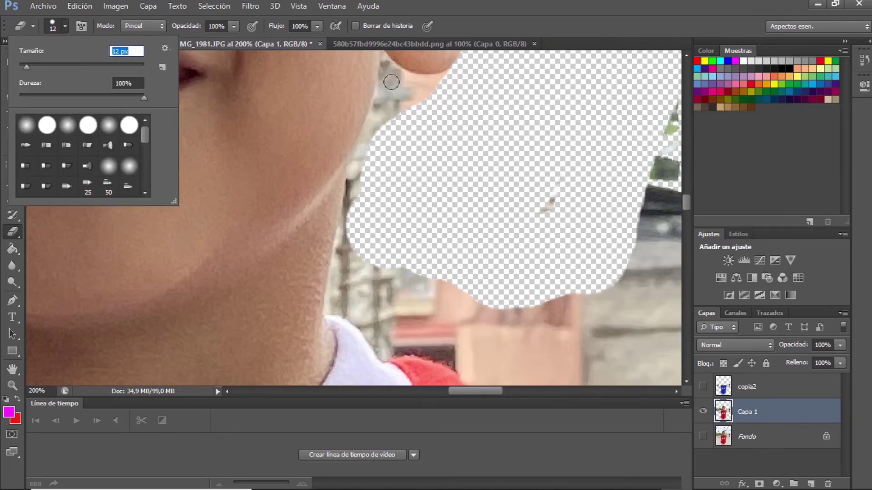
pyautogui.press('Return')
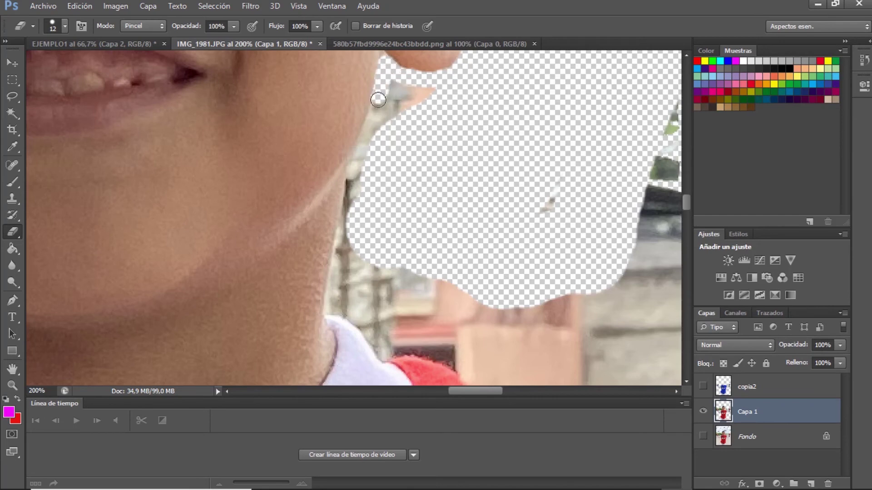
pyautogui.moveTo(378, 100); pyautogui.dragTo(362, 143)
pyautogui.moveTo(350, 184)
pyautogui.mouseDown()
pyautogui.moveTo(333, 311)
pyautogui.moveTo(351, 245)
pyautogui.mouseUp()
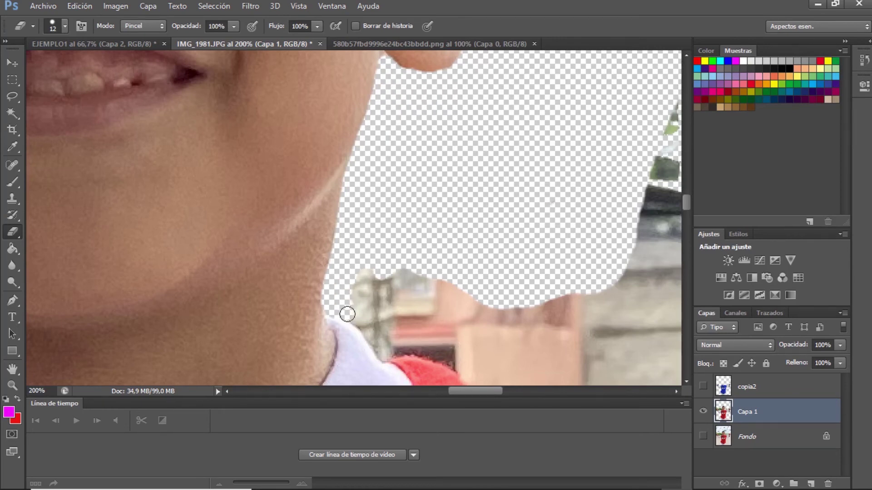
pyautogui.moveTo(392, 358)
pyautogui.mouseDown()
pyautogui.moveTo(459, 366)
pyautogui.moveTo(390, 343)
pyautogui.moveTo(362, 318)
pyautogui.mouseUp()
pyautogui.moveTo(368, 271)
pyautogui.mouseDown()
pyautogui.moveTo(381, 326)
pyautogui.moveTo(373, 309)
pyautogui.mouseUp()
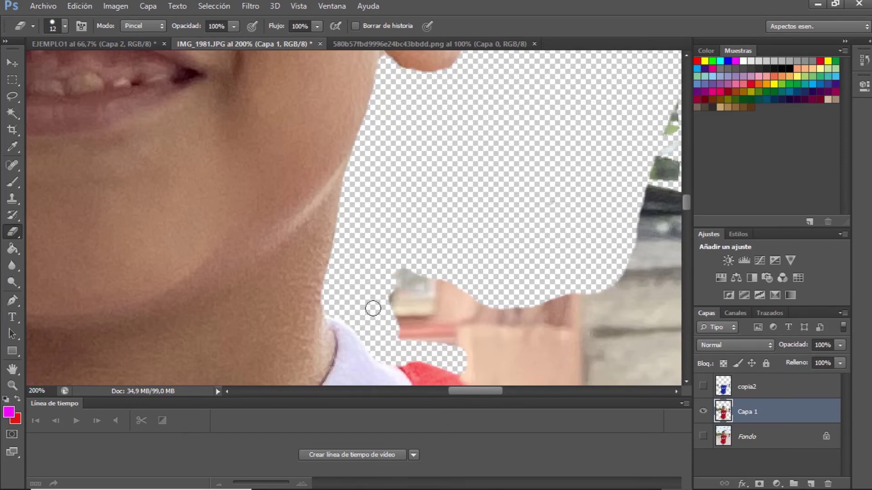
# Set the Eraser size to 215 px and erase the tree between the boy's right hand and his head
pyautogui.hotkey('ctrl', '-')
pyautogui.hotkey('ctrl', '-')
pyautogui.hotkey('ctrl', '-')
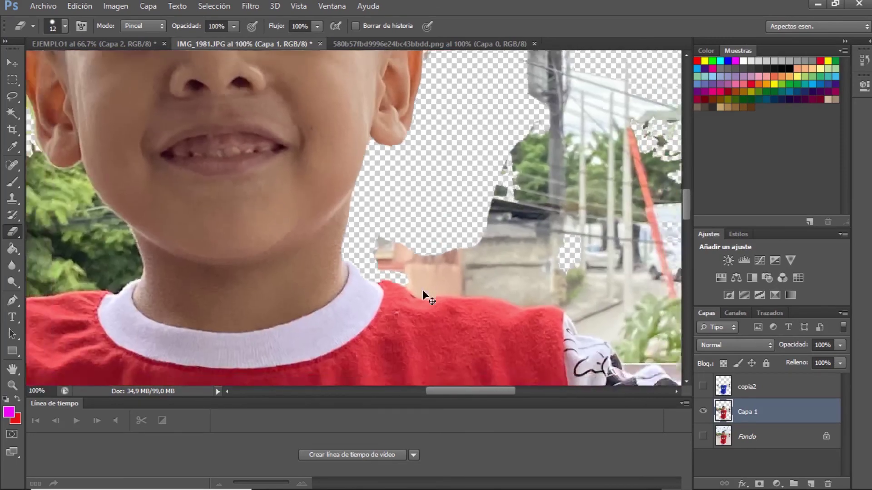
pyautogui.hotkey('ctrl', '-')
pyautogui.hotkey('ctrl', '-')
pyautogui.hotkey('ctrl', '-')
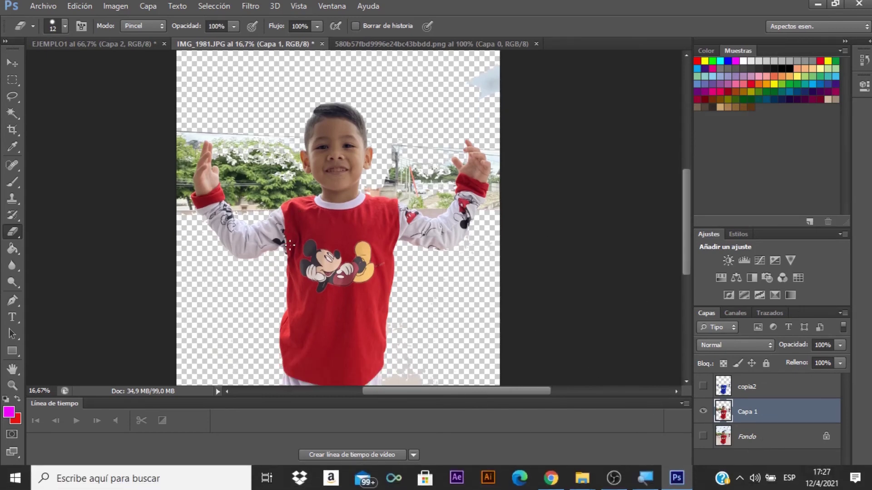
pyautogui.hotkey('ctrl', '+')
pyautogui.hotkey('ctrl', '+')
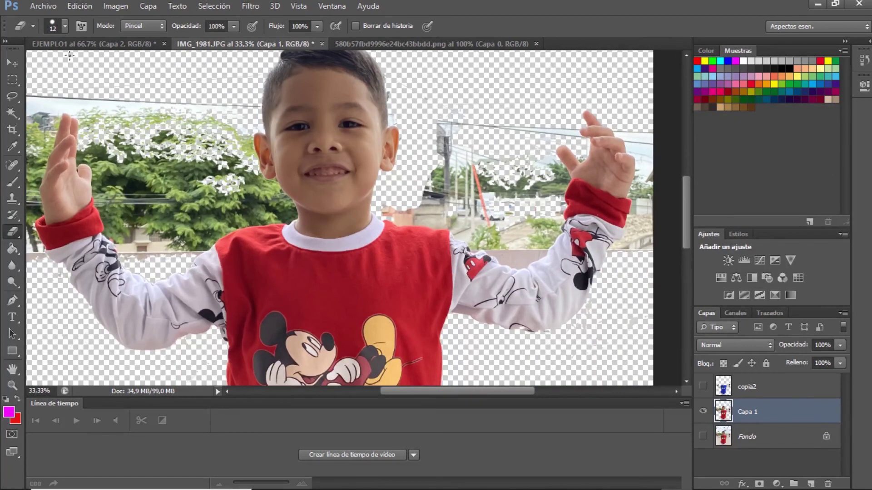
pyautogui.click(66, 26)
pyautogui.click(183, 164)
pyautogui.moveTo(204, 163)
pyautogui.mouseDown()
pyautogui.moveTo(196, 107)
pyautogui.moveTo(169, 226)
pyautogui.moveTo(152, 243)
pyautogui.moveTo(124, 211)
pyautogui.moveTo(105, 132)
pyautogui.moveTo(109, 104)
pyautogui.moveTo(176, 238)
pyautogui.moveTo(214, 203)
pyautogui.moveTo(225, 141)
pyautogui.moveTo(236, 207)
pyautogui.moveTo(214, 215)
pyautogui.mouseUp()
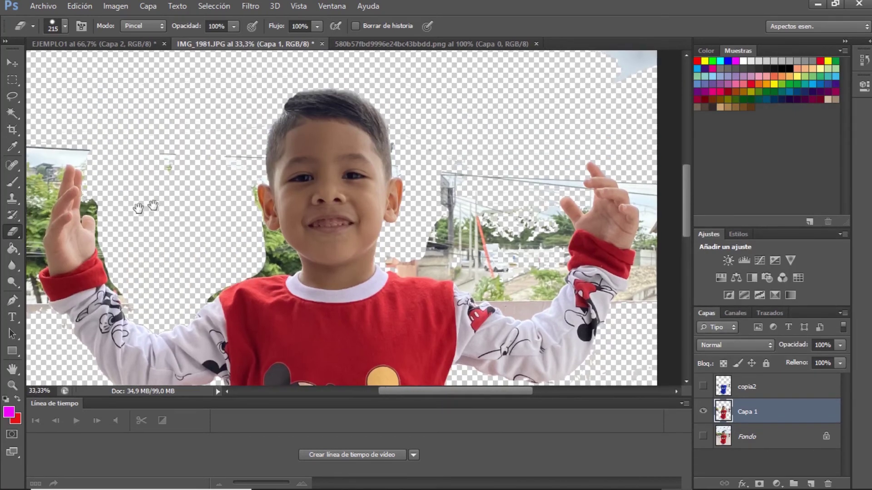
# Erase the scenery around the boy's right hand and between his head and left arm with the 215 px Eraser
pyautogui.moveTo(146, 204); pyautogui.dragTo(295, 225)
pyautogui.moveTo(268, 119)
pyautogui.mouseDown()
pyautogui.moveTo(178, 117)
pyautogui.moveTo(160, 265)
pyautogui.moveTo(175, 295)
pyautogui.moveTo(168, 194)
pyautogui.moveTo(187, 123)
pyautogui.moveTo(167, 200)
pyautogui.moveTo(173, 269)
pyautogui.moveTo(227, 241)
pyautogui.moveTo(266, 163)
pyautogui.moveTo(251, 169)
pyautogui.moveTo(278, 243)
pyautogui.mouseUp()
pyautogui.moveTo(340, 243); pyautogui.dragTo(215, 202)
pyautogui.moveTo(429, 191)
pyautogui.mouseDown()
pyautogui.moveTo(480, 190)
pyautogui.moveTo(543, 218)
pyautogui.moveTo(563, 204)
pyautogui.moveTo(561, 129)
pyautogui.moveTo(489, 168)
pyautogui.moveTo(481, 95)
pyautogui.moveTo(522, 104)
pyautogui.moveTo(464, 91)
pyautogui.moveTo(449, 97)
pyautogui.moveTo(510, 152)
pyautogui.mouseUp()
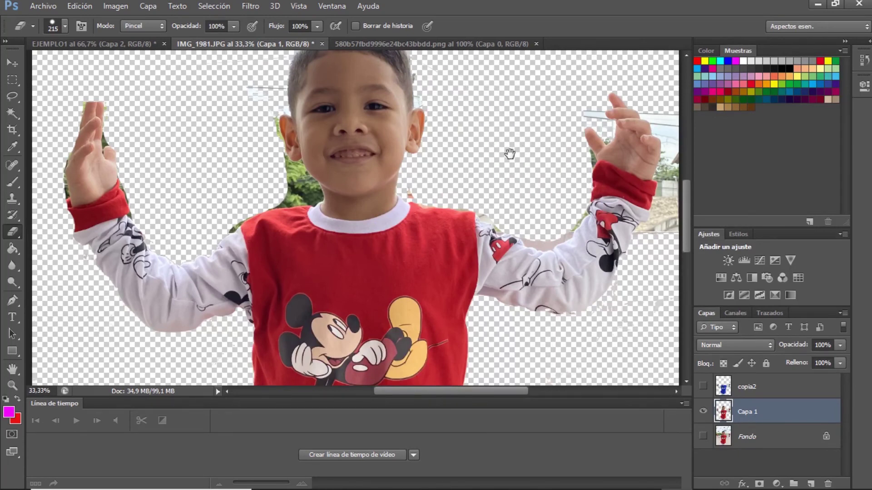
# Erase the remnants beside the boy's right ear, around his left hand and along the upper edge of his left sleeve
pyautogui.moveTo(283, 117); pyautogui.dragTo(183, 141)
pyautogui.moveTo(159, 107)
pyautogui.mouseDown()
pyautogui.moveTo(167, 208)
pyautogui.moveTo(182, 211)
pyautogui.moveTo(159, 186)
pyautogui.mouseUp()
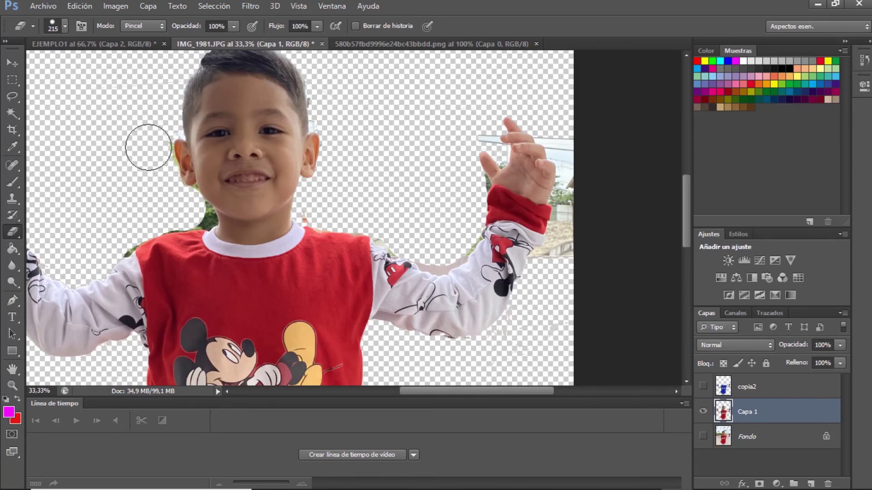
pyautogui.moveTo(455, 142)
pyautogui.mouseDown()
pyautogui.moveTo(471, 129)
pyautogui.moveTo(563, 128)
pyautogui.moveTo(578, 172)
pyautogui.moveTo(570, 247)
pyautogui.moveTo(553, 254)
pyautogui.moveTo(569, 207)
pyautogui.mouseUp()
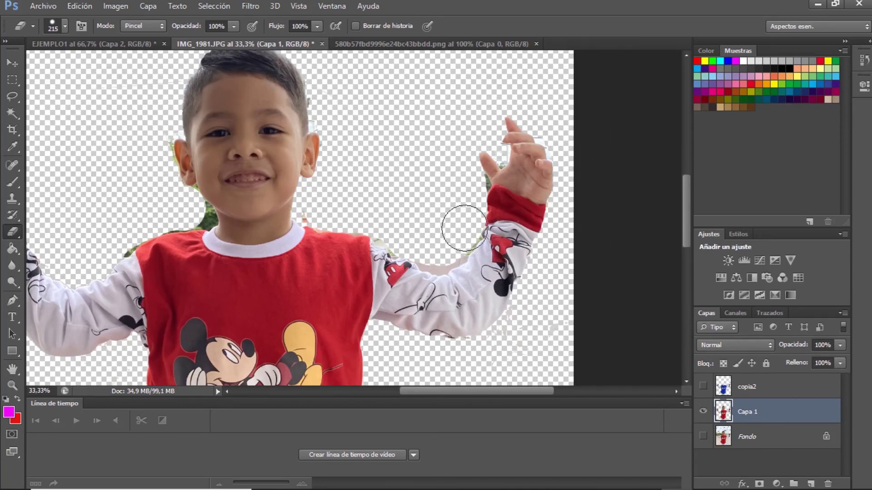
pyautogui.moveTo(459, 230)
pyautogui.mouseDown()
pyautogui.moveTo(438, 252)
pyautogui.moveTo(370, 219)
pyautogui.mouseUp()
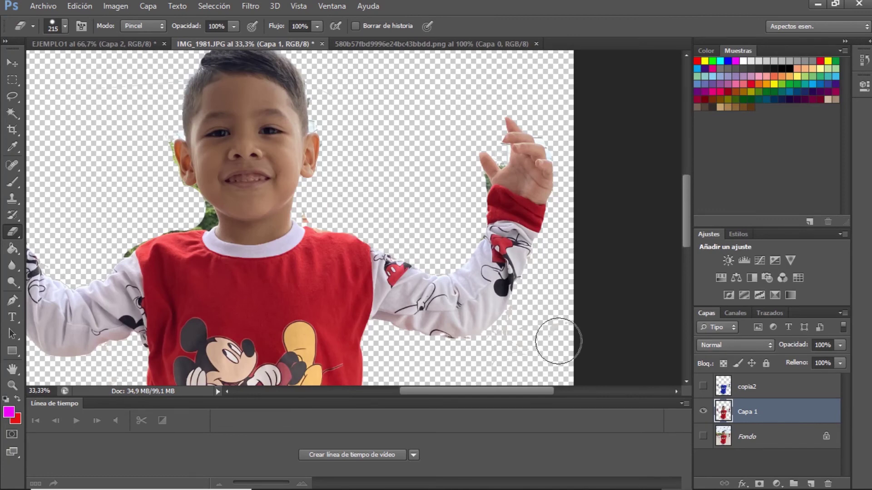
# Erase the beige ground beside the boy's trousers and the sky patch in the photo's upper corner
pyautogui.scroll(-10, 558, 342)
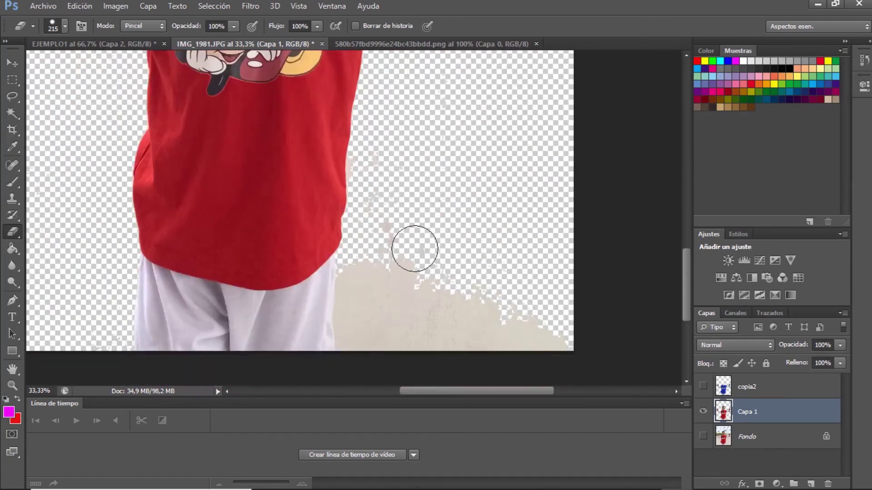
pyautogui.moveTo(414, 247)
pyautogui.mouseDown()
pyautogui.moveTo(372, 156)
pyautogui.moveTo(354, 366)
pyautogui.moveTo(390, 304)
pyautogui.moveTo(393, 372)
pyautogui.moveTo(416, 297)
pyautogui.moveTo(440, 266)
pyautogui.moveTo(477, 331)
pyautogui.moveTo(504, 327)
pyautogui.moveTo(547, 301)
pyautogui.moveTo(543, 282)
pyautogui.mouseUp()
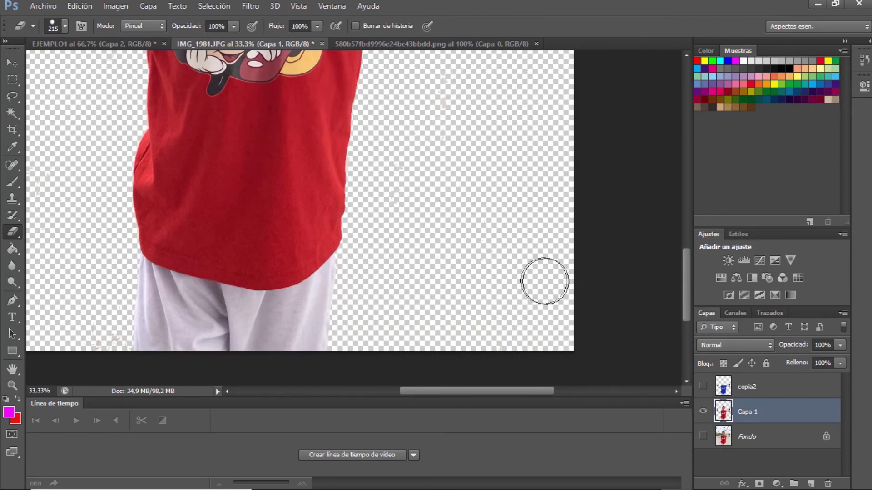
pyautogui.scroll(10, 461, 235)
pyautogui.scroll(3, 408, 227)
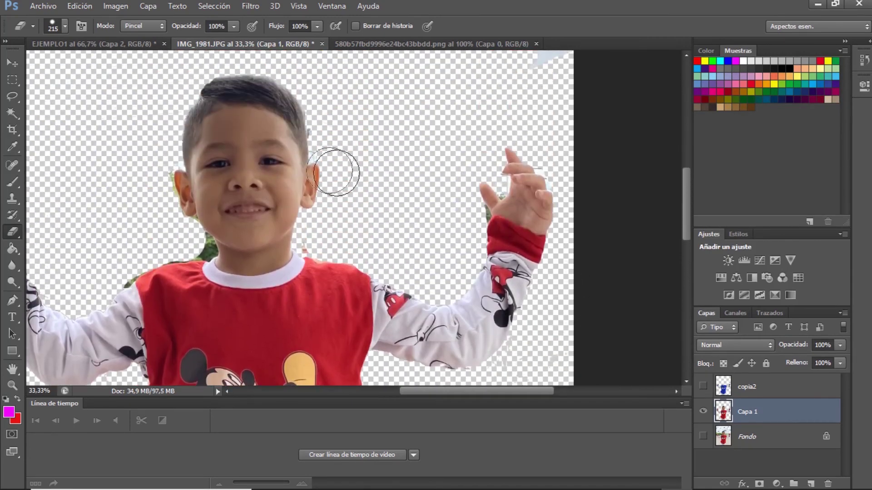
pyautogui.scroll(2, 454, 105)
pyautogui.moveTo(546, 132)
pyautogui.mouseDown()
pyautogui.moveTo(531, 76)
pyautogui.moveTo(544, 89)
pyautogui.moveTo(588, 78)
pyautogui.mouseUp()
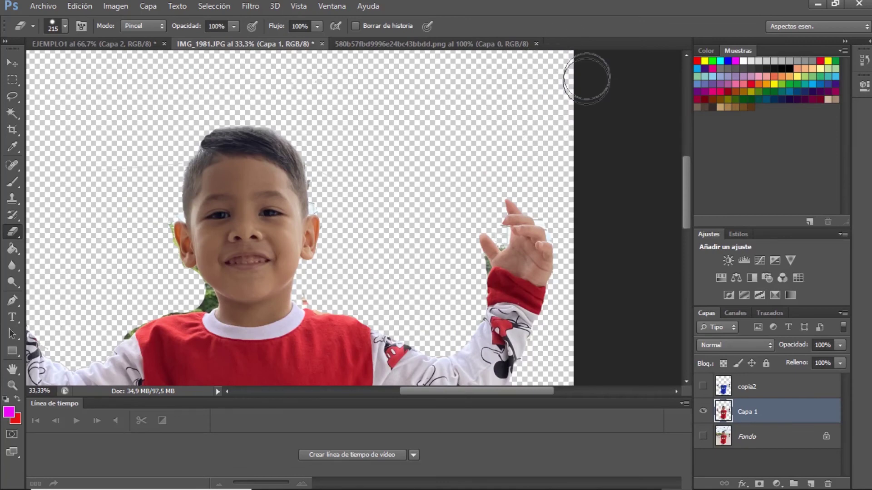
# Set the Eraser size to 88 px and erase the foliage beside the boy's neck and right shoulder
pyautogui.click(65, 26)
pyautogui.moveTo(87, 67); pyautogui.dragTo(73, 67)
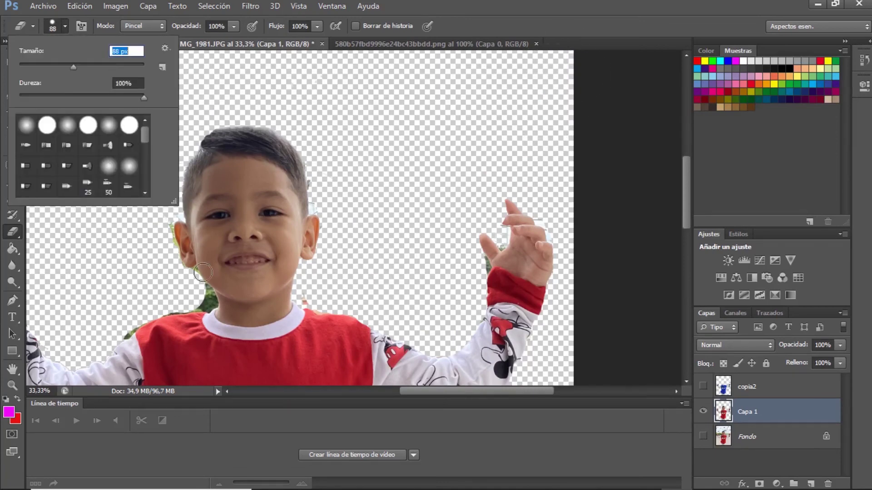
pyautogui.click(205, 291)
pyautogui.moveTo(208, 306); pyautogui.dragTo(153, 314)
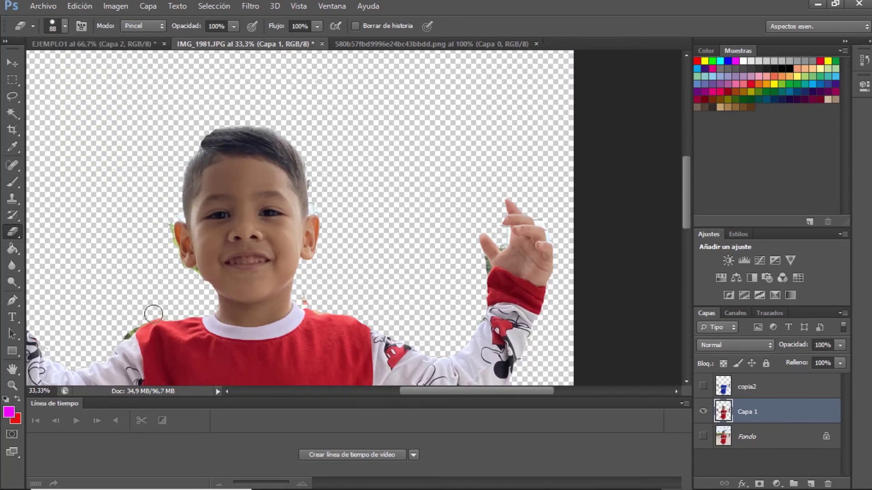
pyautogui.hotkey('ctrl', '-')
pyautogui.hotkey('ctrl', '-')
pyautogui.hotkey('ctrl', '-')
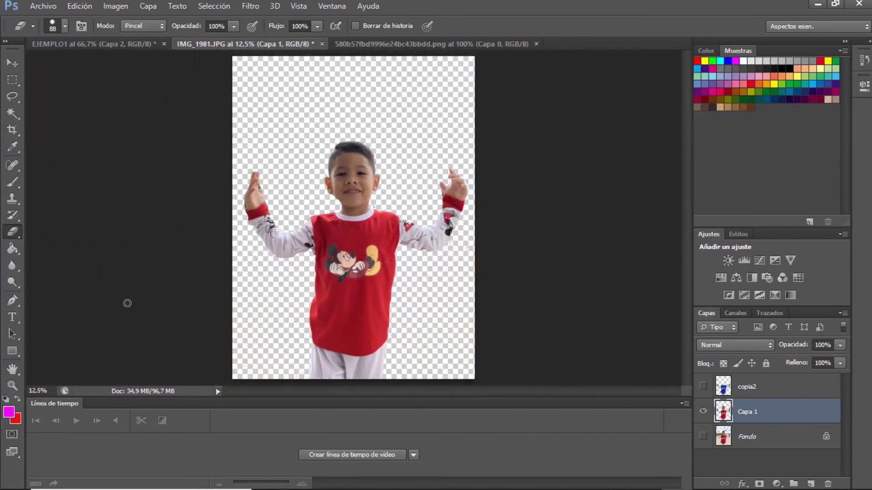
# Switch to the browser and search Google Images for "torre eiffel"
pyautogui.click(11, 66)
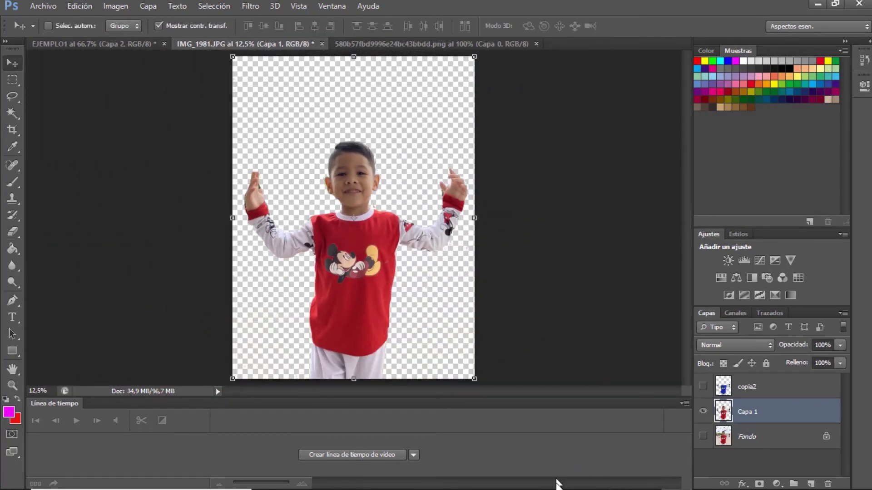
pyautogui.click(550, 484)
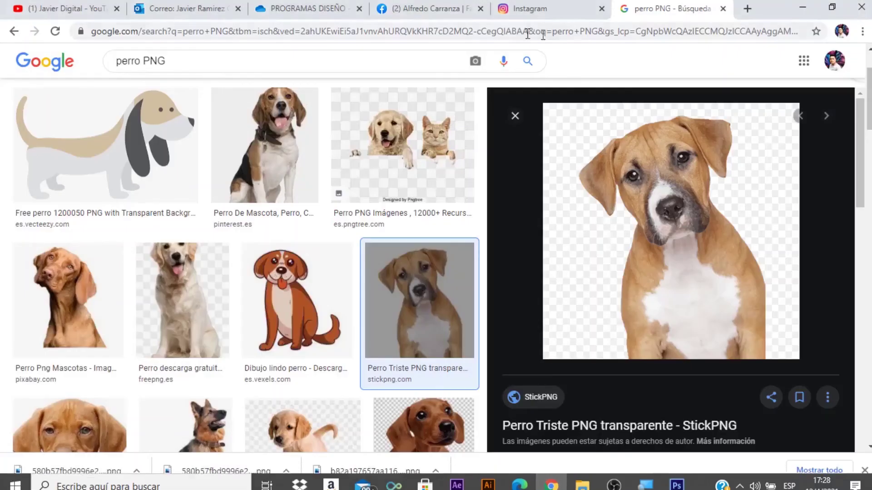
pyautogui.moveTo(363, 59); pyautogui.dragTo(91, 61)
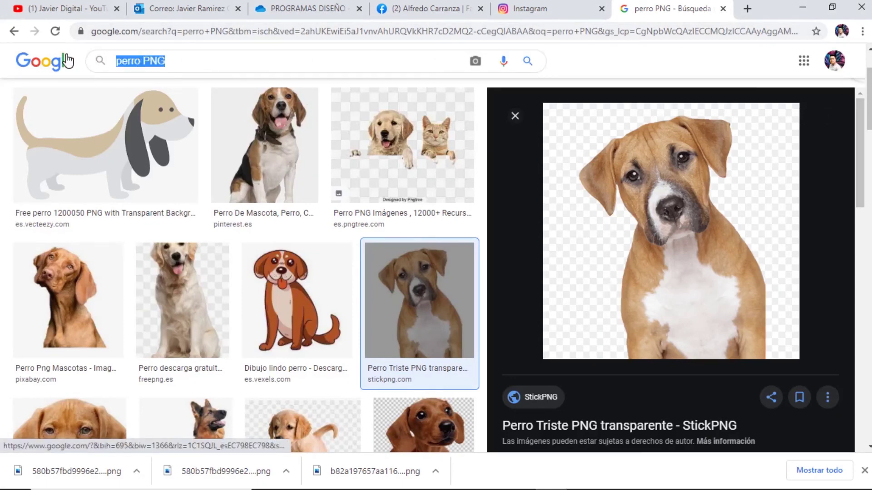
pyautogui.write('too')
pyautogui.press('BackSpace')
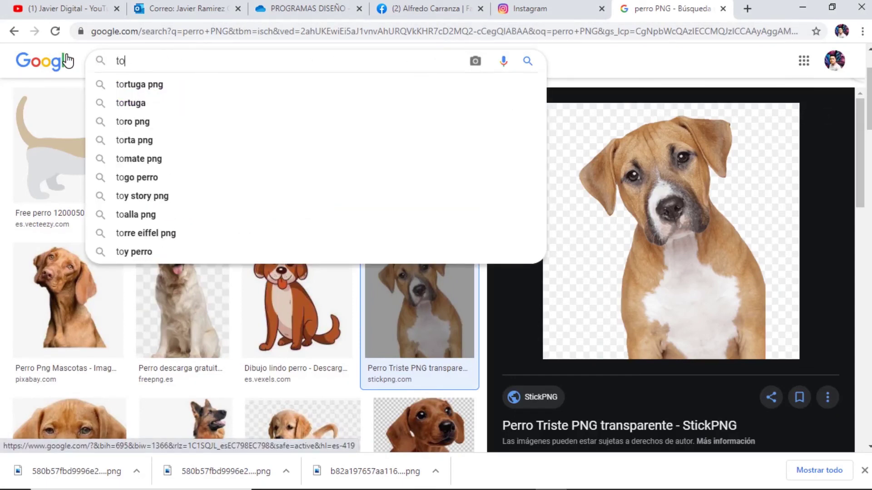
pyautogui.write('rre')
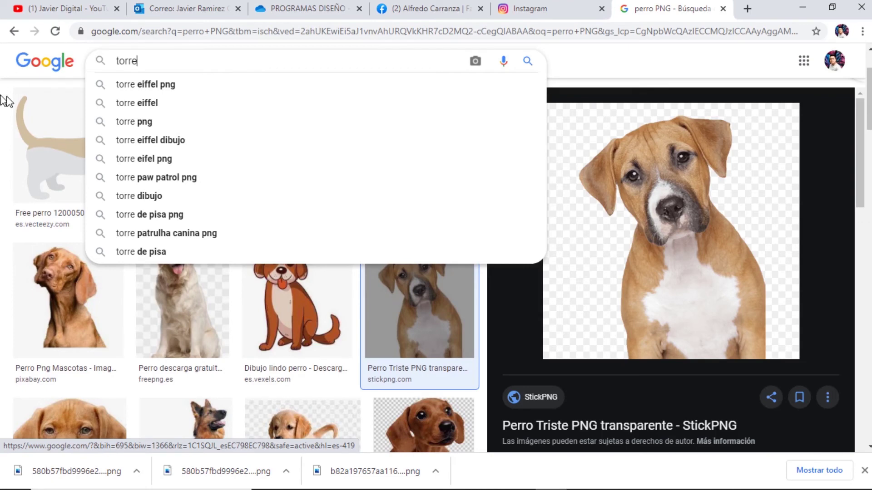
pyautogui.click(172, 103)
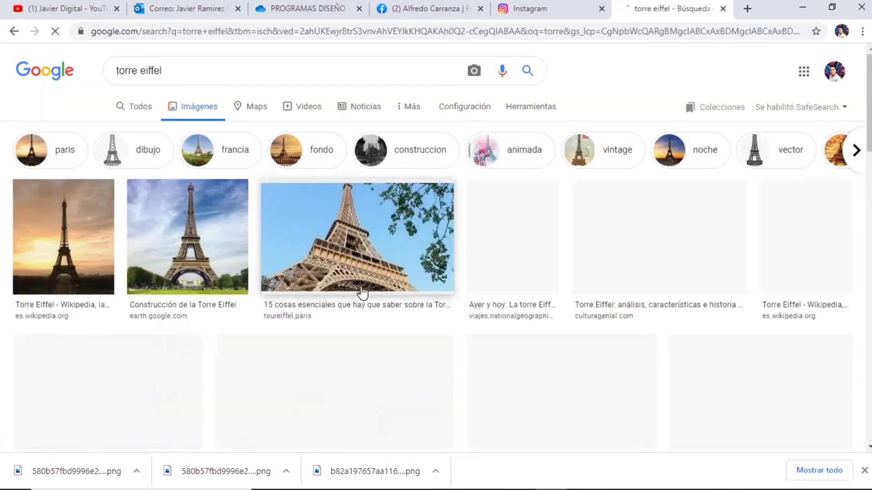
# Copy the 512 × 512 Eiffel Tower image from earth.google.com and paste it into IMG_1981.JPG in Photoshop
pyautogui.click(200, 270)
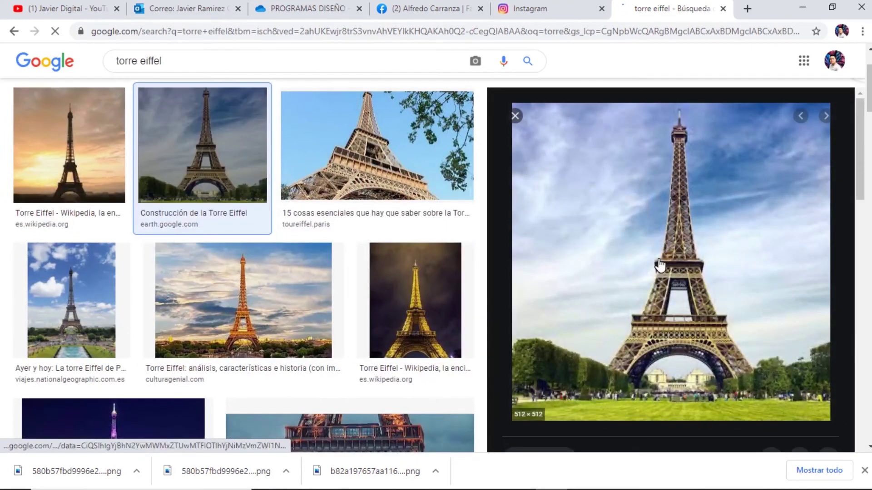
pyautogui.rightClick(641, 217)
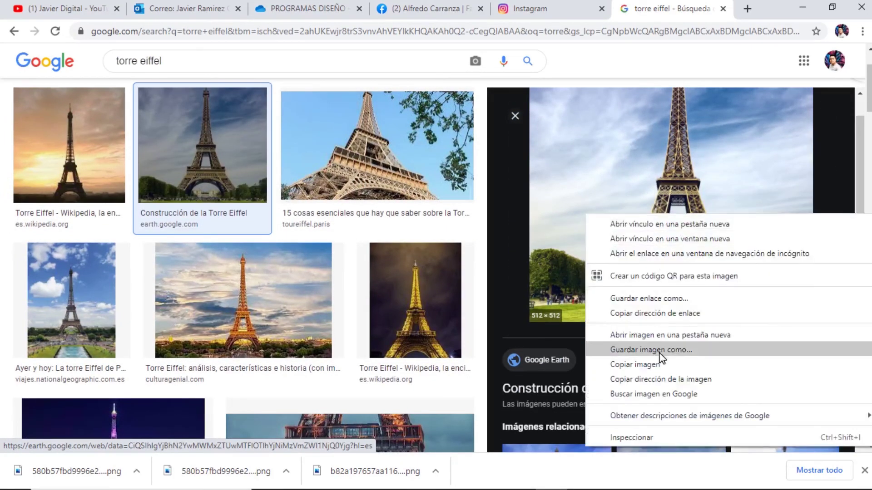
pyautogui.click(653, 364)
pyautogui.click(675, 477)
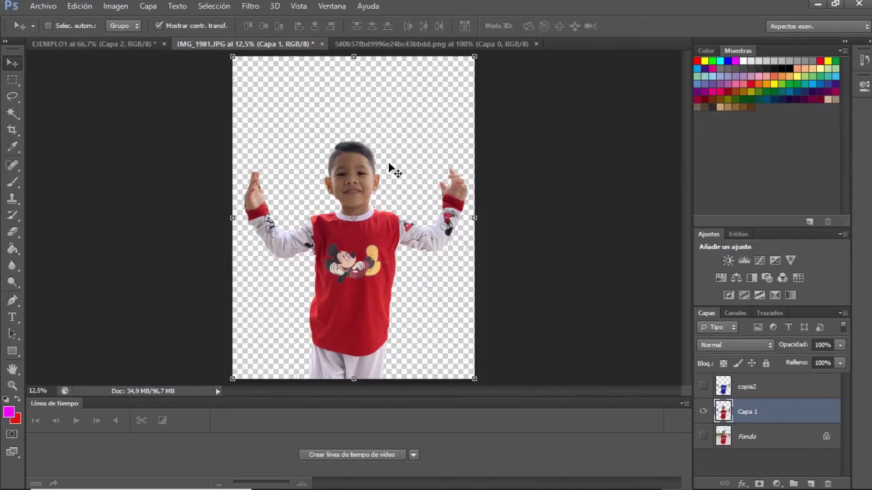
pyautogui.hotkey('ctrl', 'v')
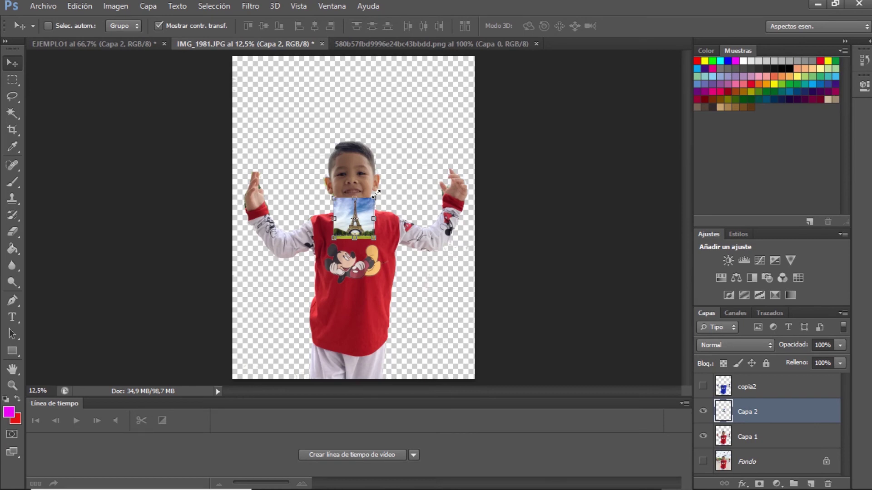
# Scale the pasted Eiffel Tower image up until it covers the whole canvas and apply the transformation
pyautogui.moveTo(384, 186); pyautogui.dragTo(484, 85)
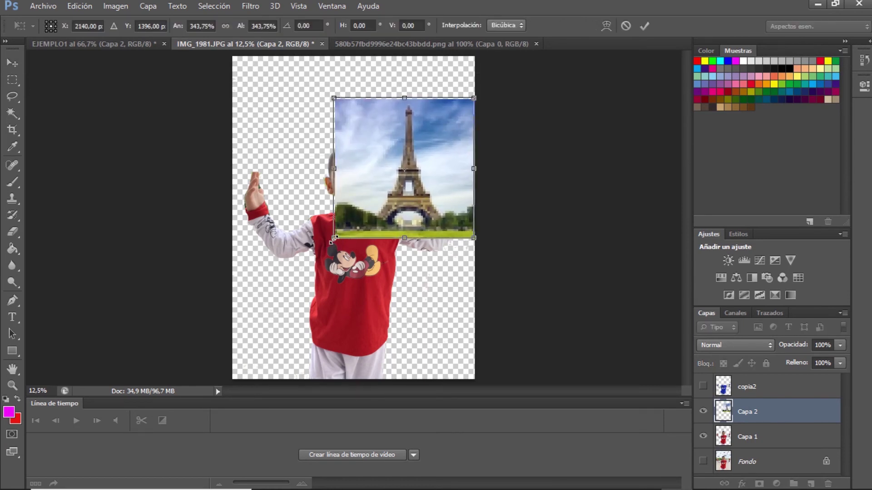
pyautogui.moveTo(334, 238); pyautogui.dragTo(220, 411)
pyautogui.moveTo(473, 98); pyautogui.dragTo(517, 54)
pyautogui.press('Return')
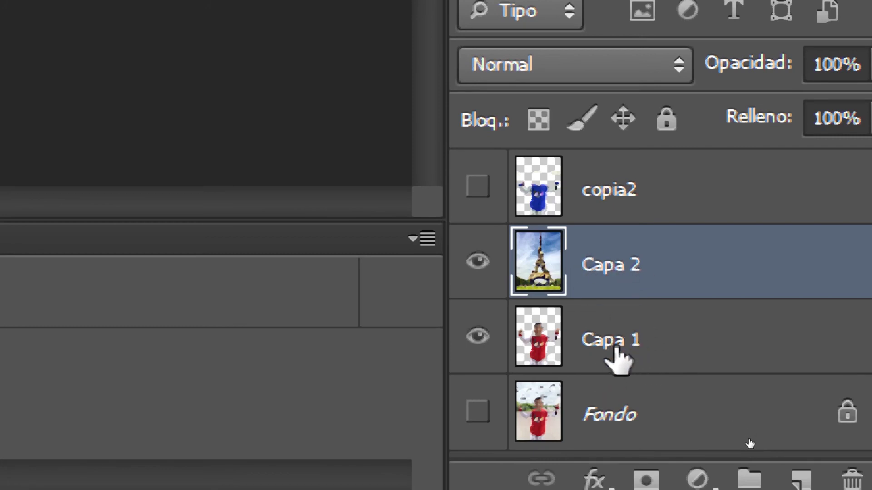
# Place layer Capa 1 above Capa 2 and shift the boy slightly lower in front of the Eiffel Tower
pyautogui.moveTo(616, 344); pyautogui.dragTo(616, 229)
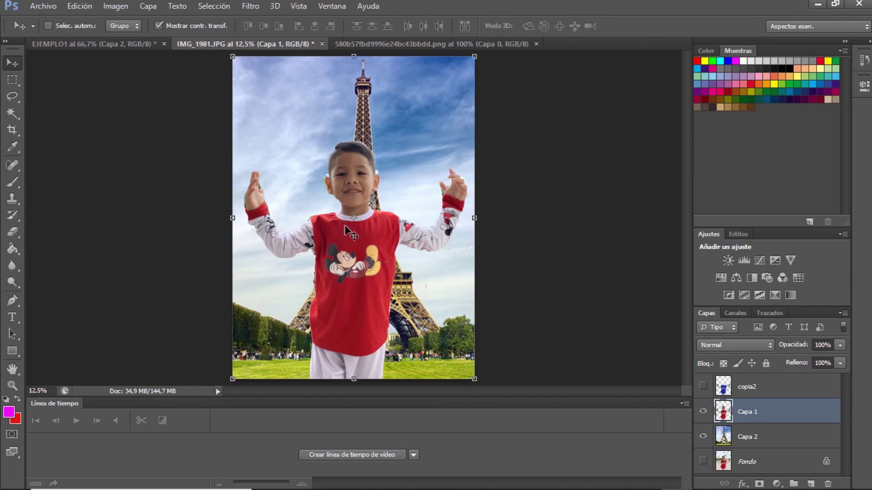
pyautogui.moveTo(345, 227); pyautogui.dragTo(357, 286)
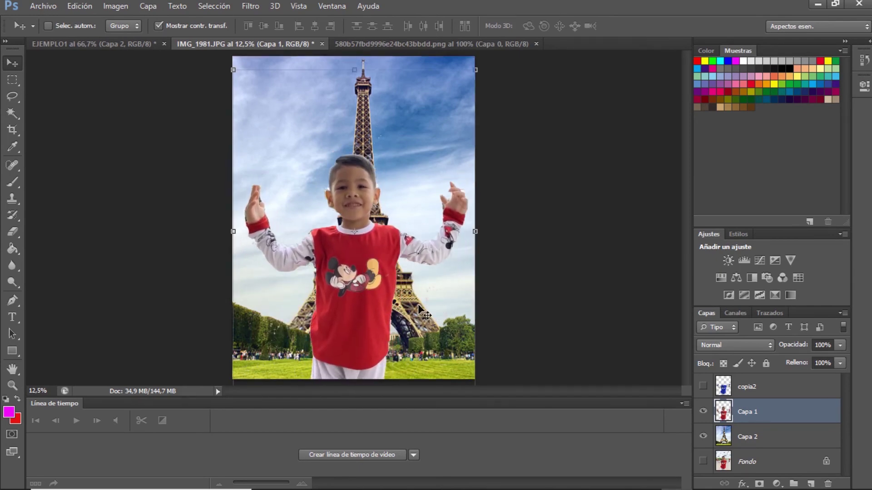
# Select the Eiffel Tower layer Capa 2
pyautogui.hotkey('ctrl', '+')
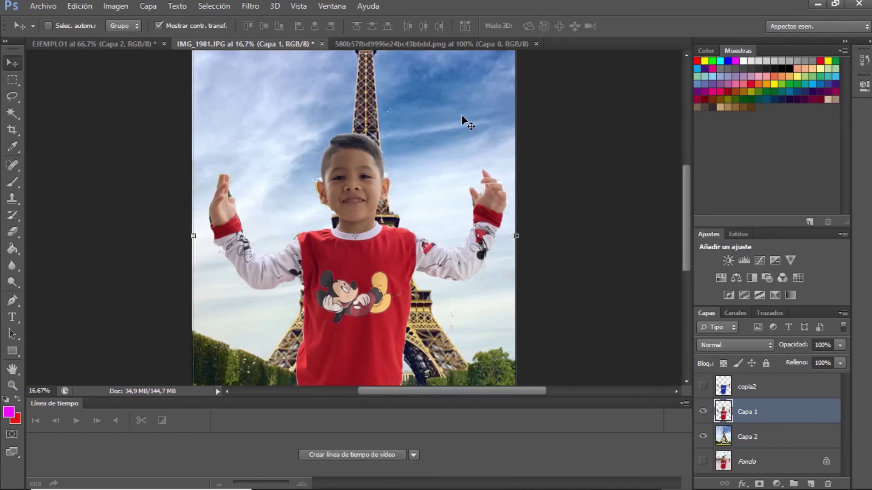
pyautogui.click(726, 438)
pyautogui.click(703, 412)
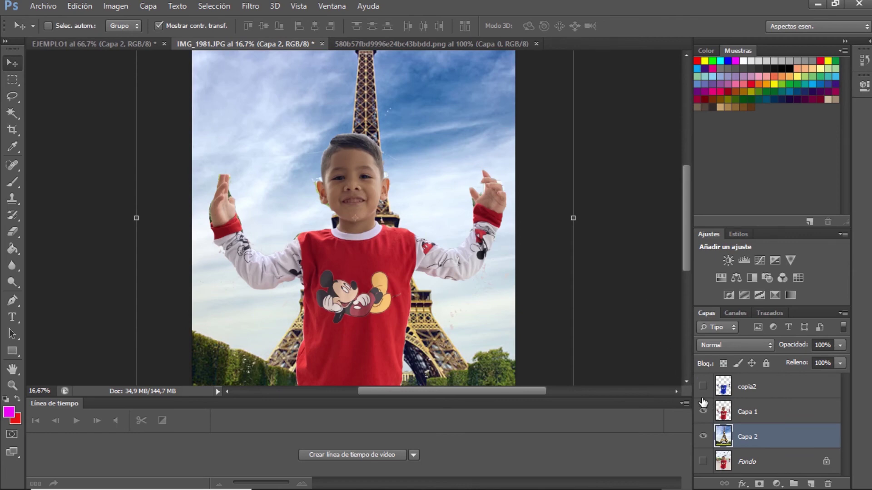
pyautogui.scroll(-3, 607, 277)
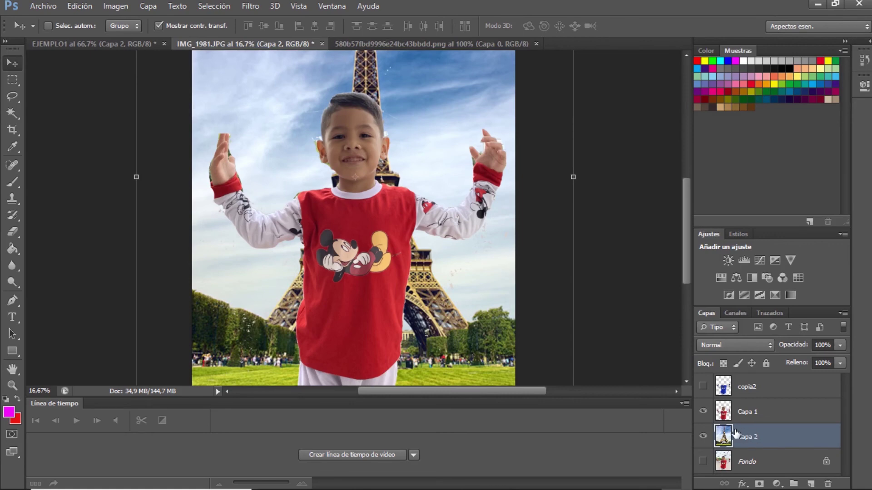
# Try a motion blur with angle 0 and a distance of 298 pixels on the Eiffel Tower layer
pyautogui.click(257, 7)
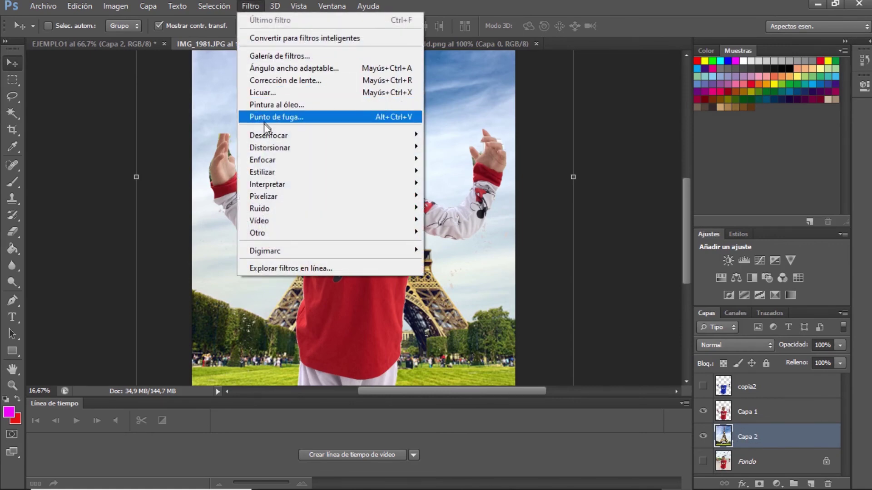
pyautogui.moveTo(267, 135)
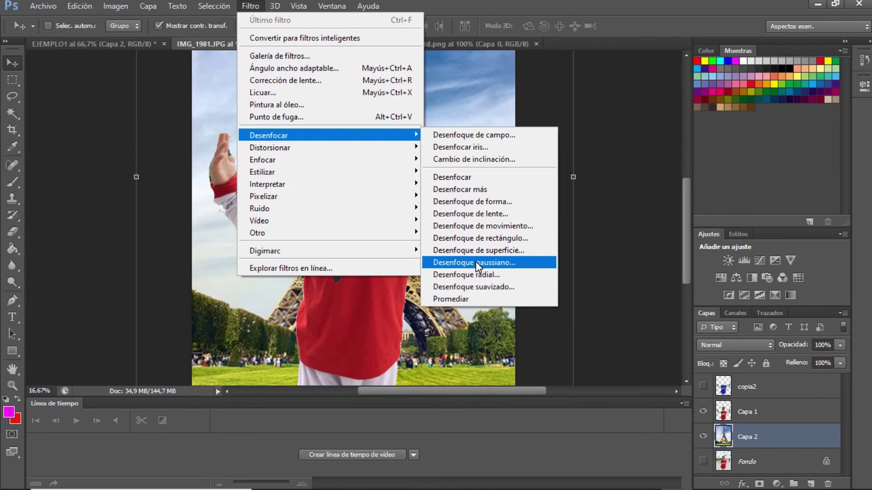
pyautogui.click(474, 227)
pyautogui.moveTo(520, 70); pyautogui.dragTo(586, 62)
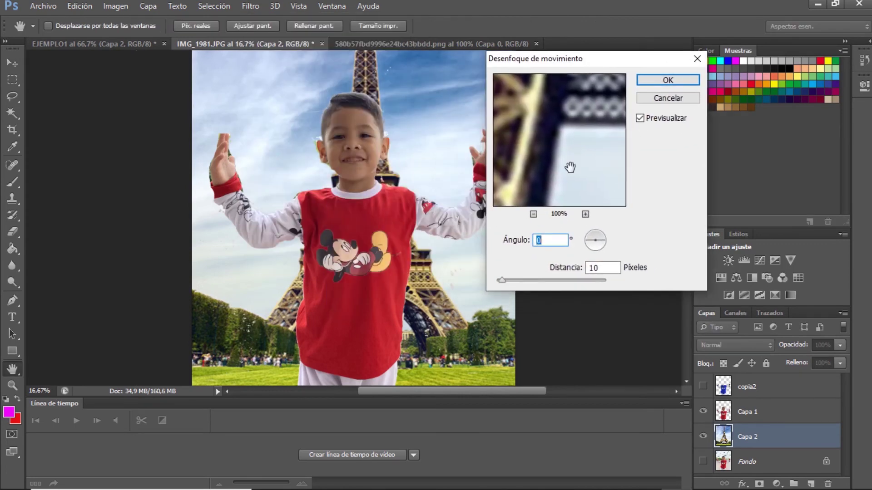
pyautogui.moveTo(551, 281); pyautogui.dragTo(580, 282)
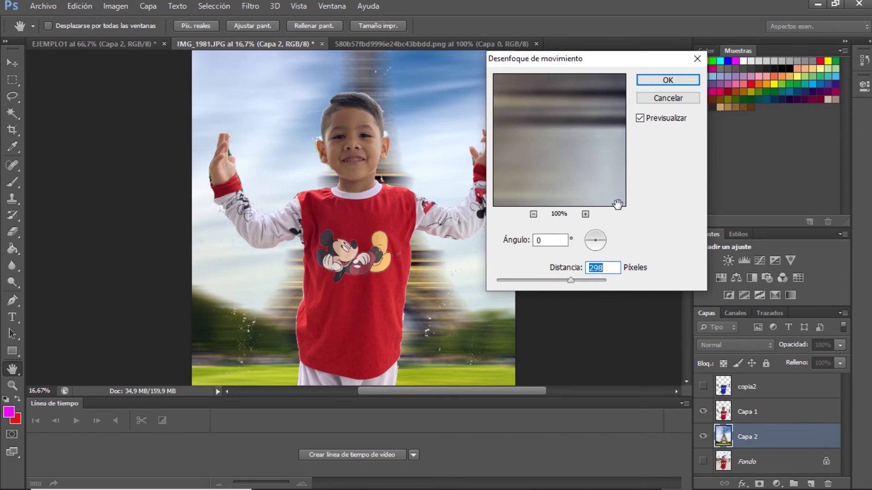
pyautogui.click(660, 99)
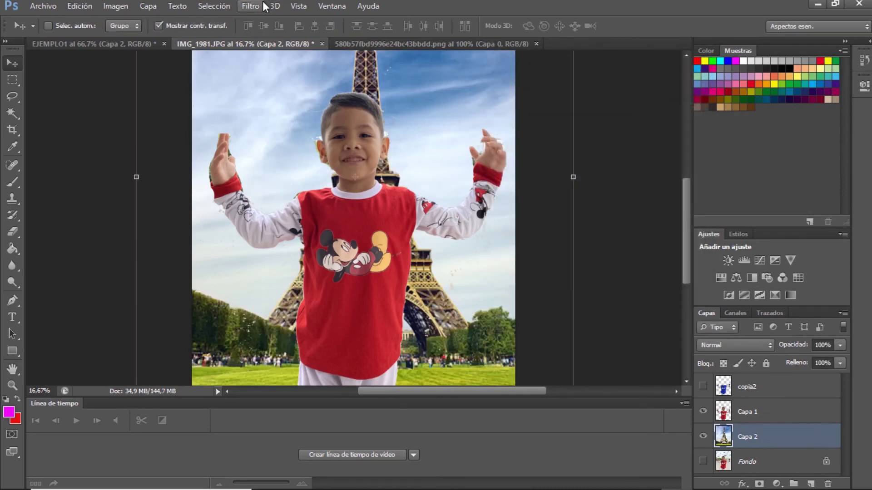
# Apply a Gaussian blur with a radius of 7.6 pixels to the Eiffel Tower layer Capa 2
pyautogui.click(253, 7)
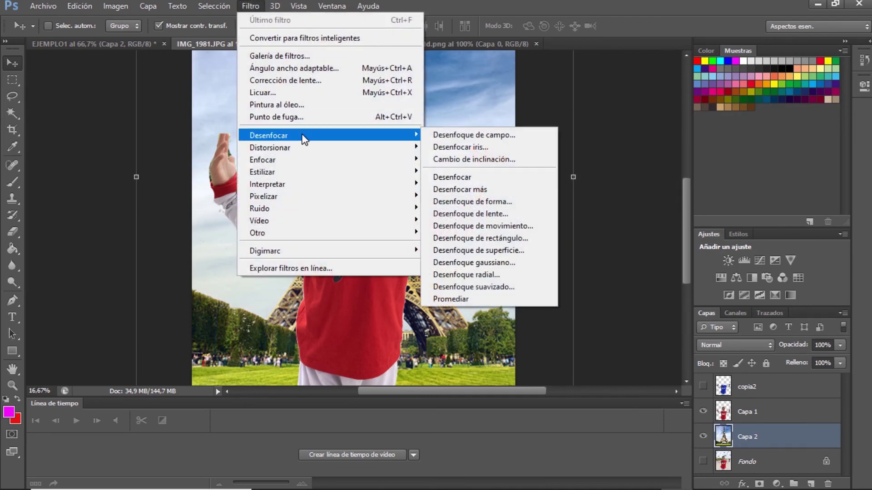
pyautogui.click(479, 261)
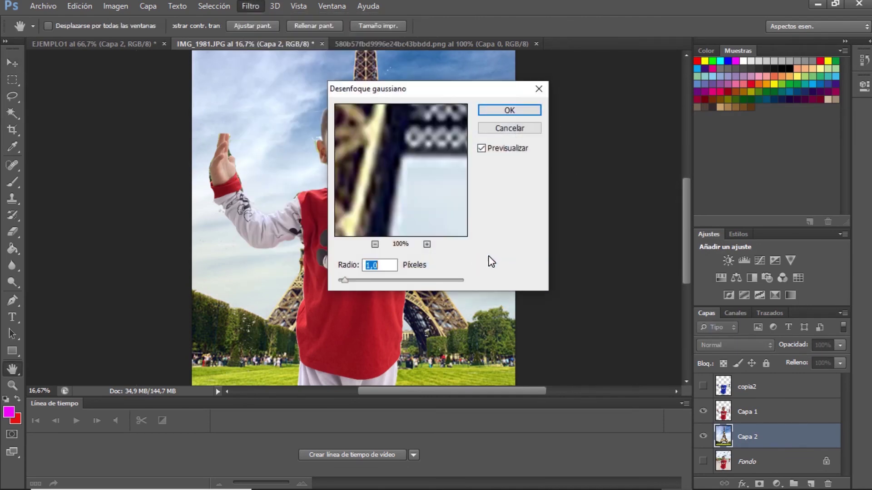
pyautogui.moveTo(450, 90); pyautogui.dragTo(670, 78)
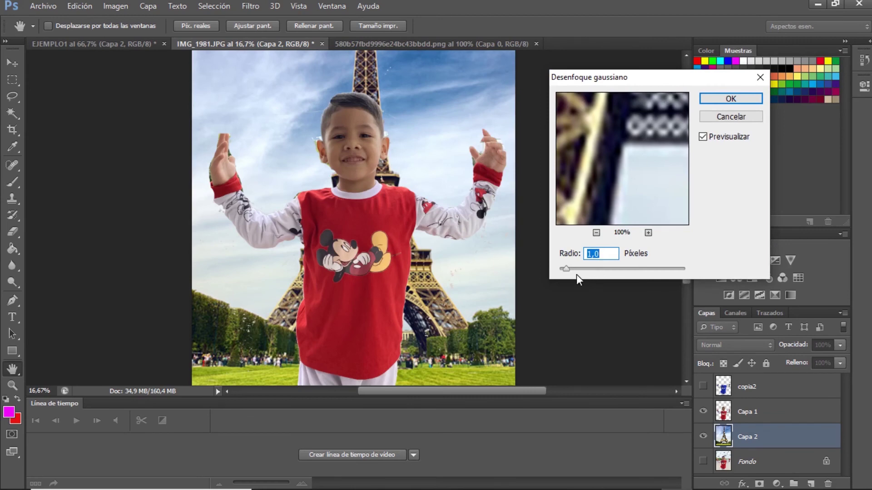
pyautogui.moveTo(591, 271)
pyautogui.mouseDown()
pyautogui.moveTo(654, 269)
pyautogui.moveTo(571, 269)
pyautogui.moveTo(609, 270)
pyautogui.moveTo(592, 269)
pyautogui.mouseUp()
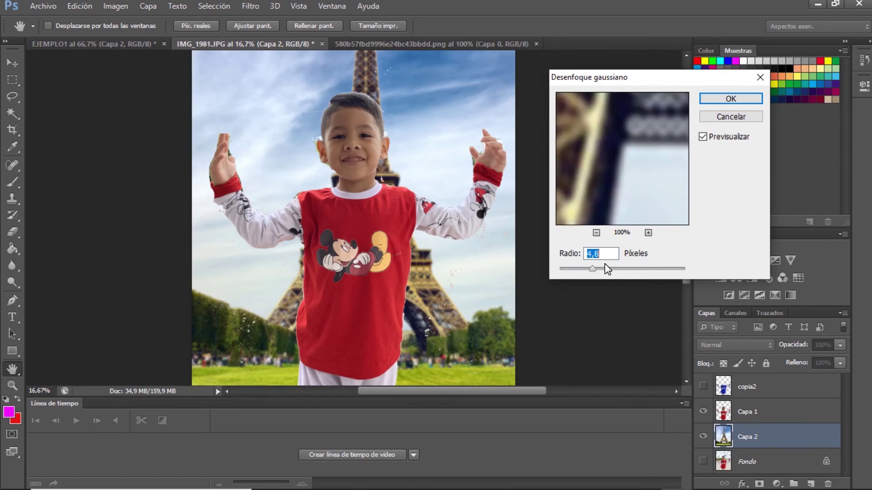
pyautogui.click(703, 142)
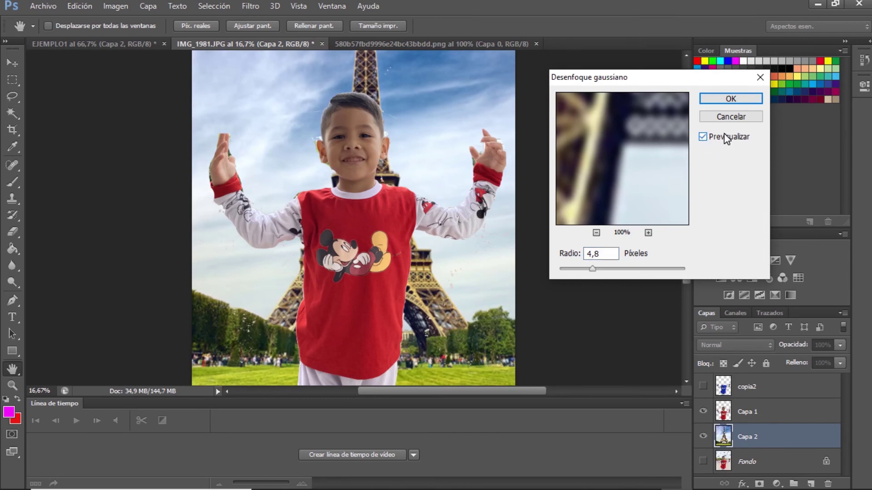
pyautogui.click(607, 267)
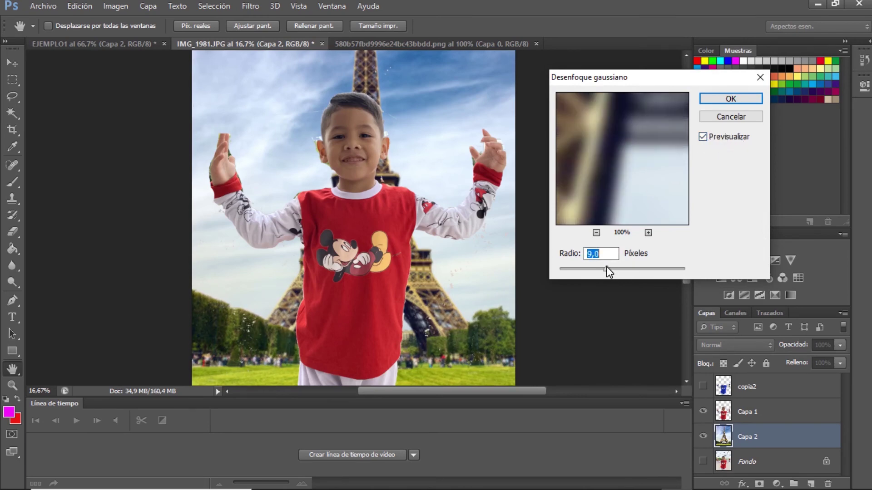
pyautogui.moveTo(606, 268); pyautogui.dragTo(625, 269)
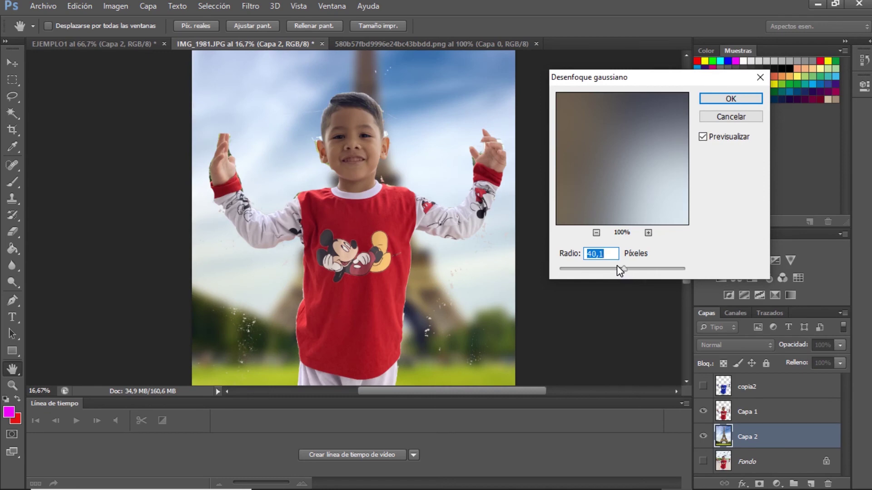
pyautogui.click(616, 268)
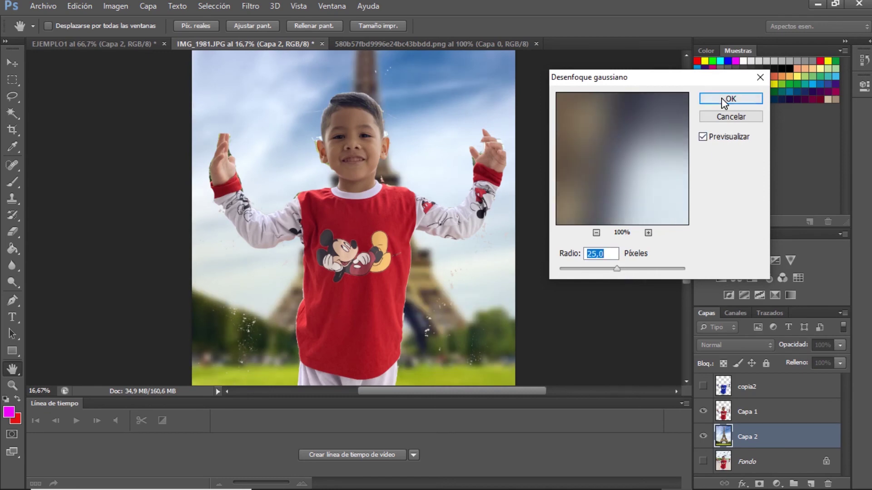
pyautogui.moveTo(603, 269); pyautogui.dragTo(604, 270)
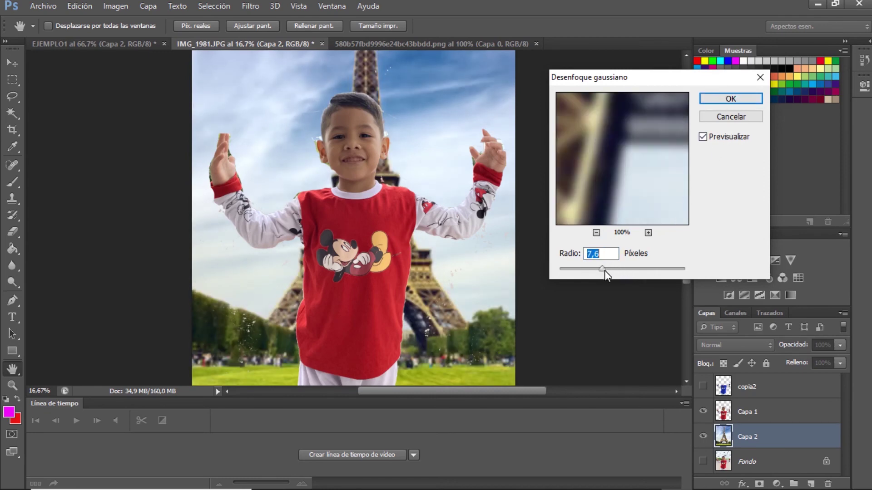
pyautogui.click(716, 100)
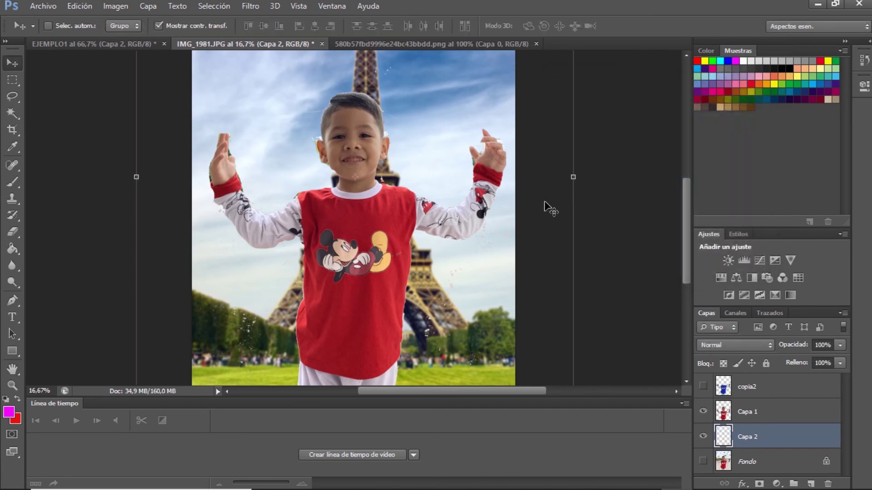
# Erase the leftover background bits around the boy's neck, ears and head on layer Capa 1 with the 88-pixel Eraser
pyautogui.click(12, 231)
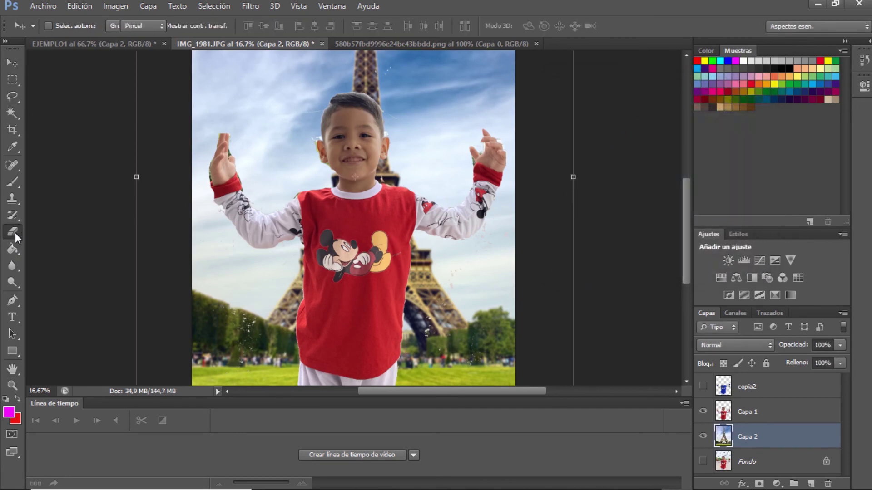
pyautogui.hotkey('ctrl', '+')
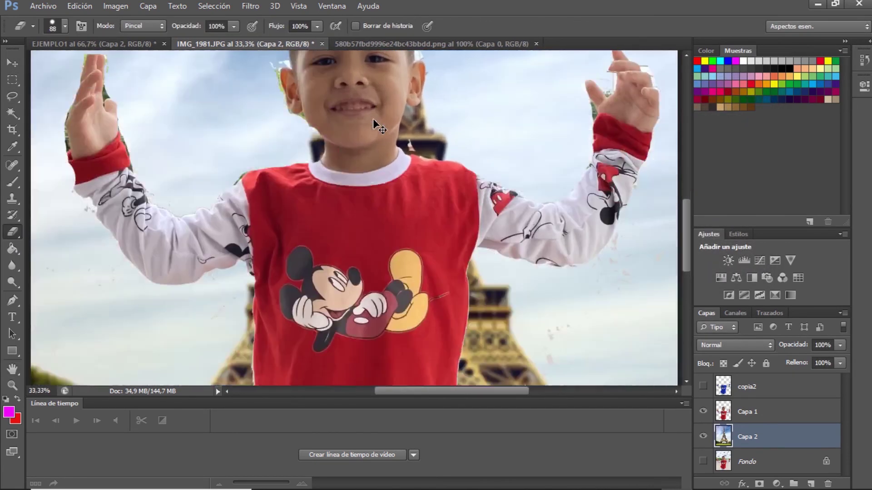
pyautogui.hotkey('ctrl', '+')
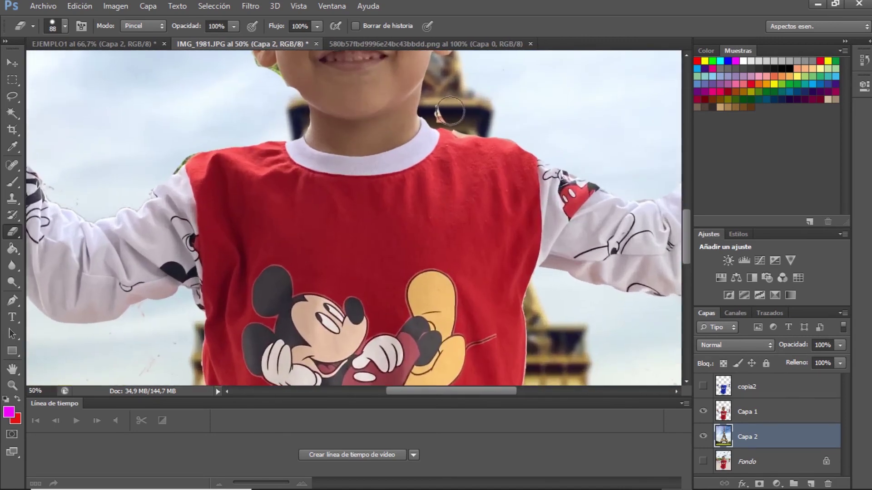
pyautogui.moveTo(440, 107); pyautogui.dragTo(458, 118)
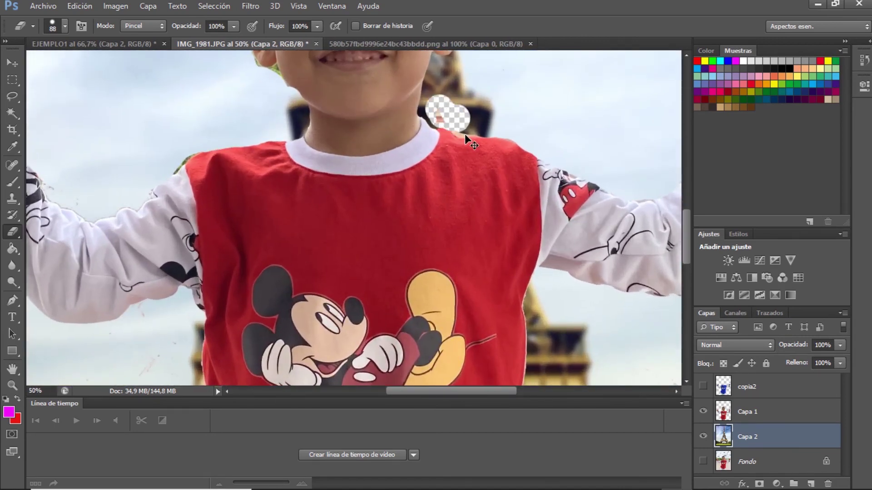
pyautogui.hotkey('ctrl', 'z')
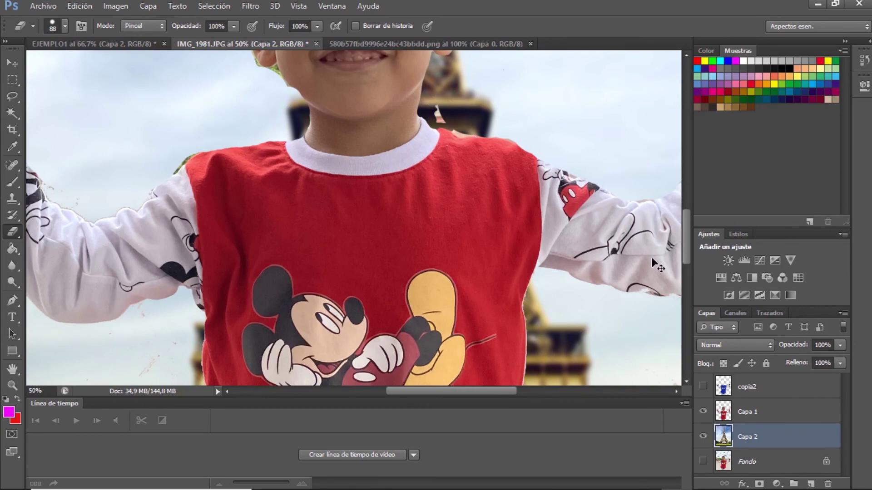
pyautogui.click(723, 415)
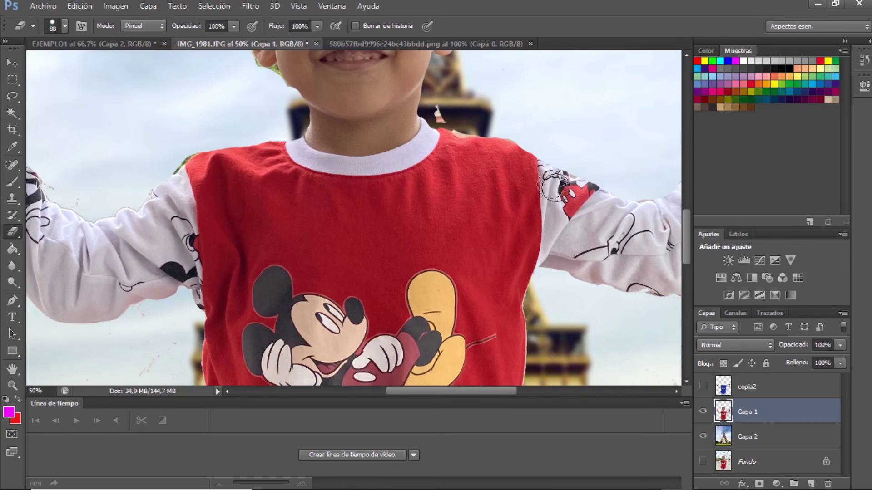
pyautogui.click(442, 111)
pyautogui.moveTo(506, 109); pyautogui.dragTo(469, 330)
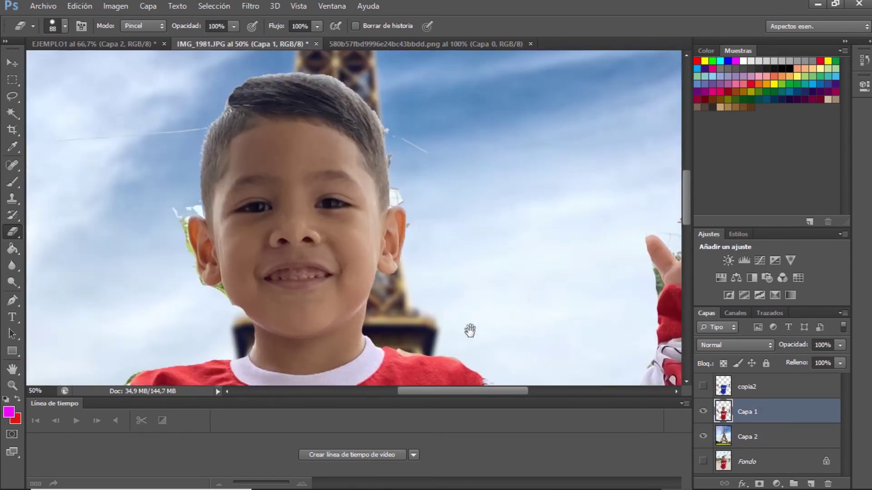
pyautogui.click(400, 220)
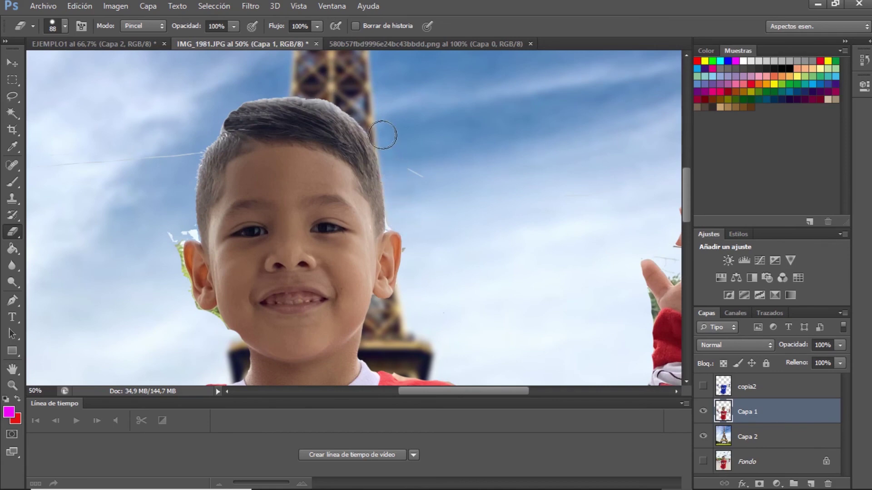
pyautogui.moveTo(447, 196); pyautogui.dragTo(497, 208)
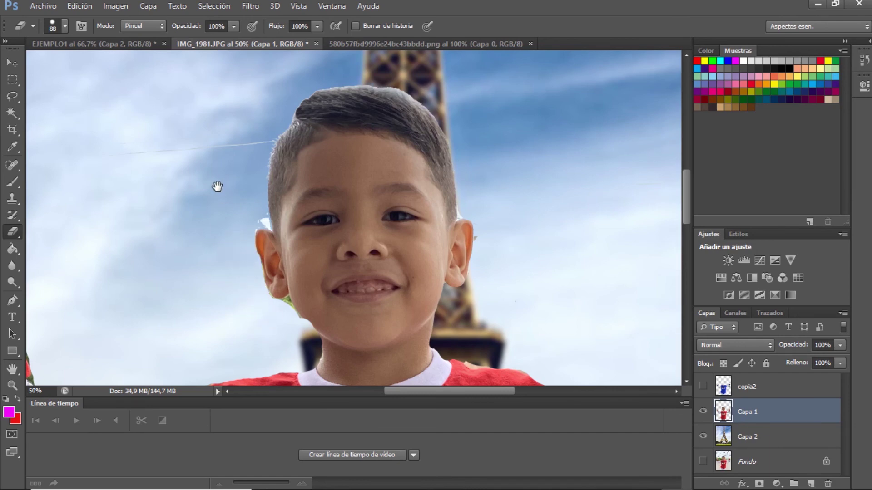
pyautogui.moveTo(217, 187); pyautogui.dragTo(254, 245)
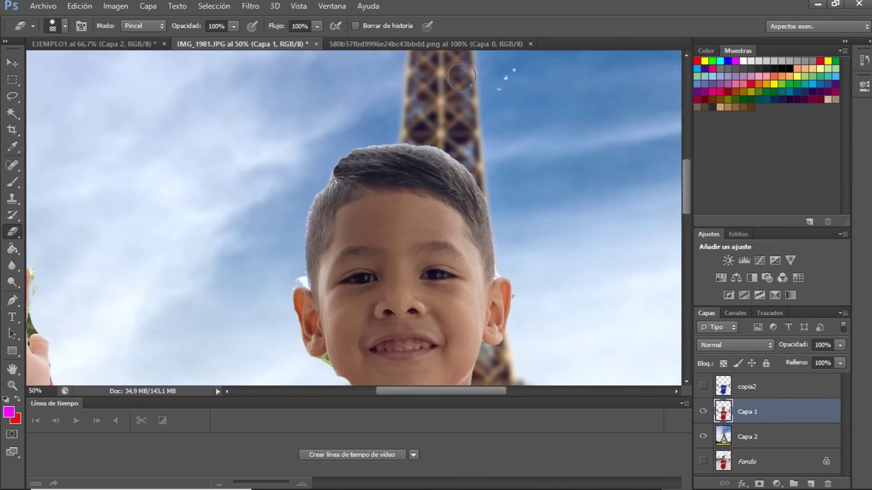
# Erase the background remnants around the raised hand and sleeve on the image's left side, plus the specks over the hedges and lawn below
pyautogui.moveTo(168, 294); pyautogui.dragTo(302, 174)
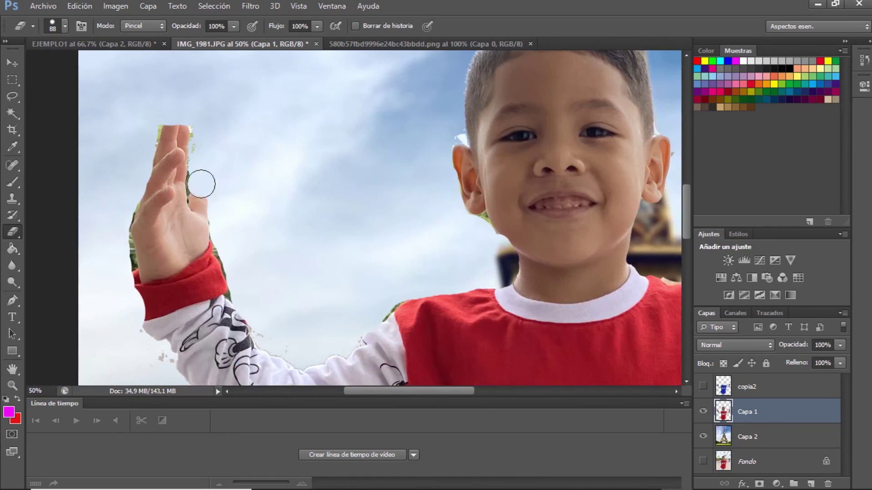
pyautogui.moveTo(201, 181)
pyautogui.mouseDown()
pyautogui.moveTo(201, 132)
pyautogui.moveTo(154, 114)
pyautogui.moveTo(118, 249)
pyautogui.moveTo(142, 364)
pyautogui.moveTo(261, 289)
pyautogui.moveTo(313, 221)
pyautogui.moveTo(306, 198)
pyautogui.moveTo(339, 70)
pyautogui.moveTo(363, 55)
pyautogui.mouseUp()
pyautogui.moveTo(254, 156)
pyautogui.mouseDown()
pyautogui.moveTo(228, 159)
pyautogui.moveTo(228, 283)
pyautogui.moveTo(163, 342)
pyautogui.moveTo(197, 392)
pyautogui.mouseUp()
pyautogui.moveTo(203, 195); pyautogui.dragTo(195, 136)
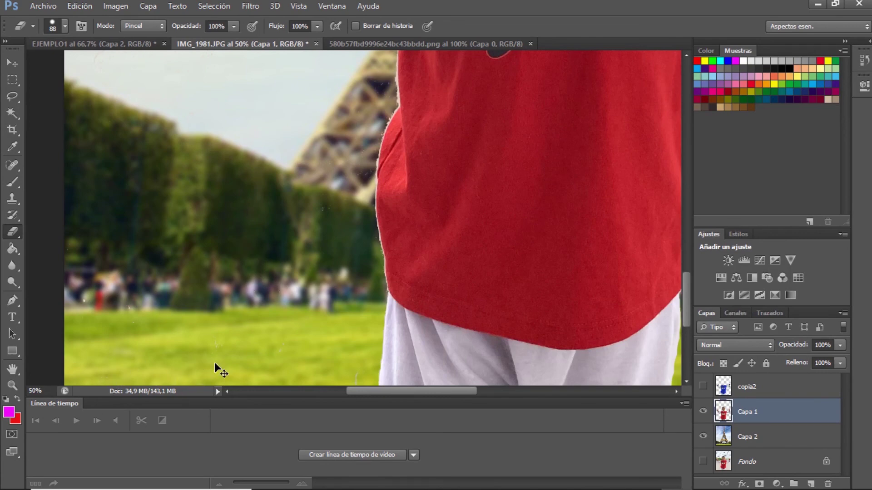
# Apply a colour balance to the midtones of layer Capa 1, with cyan–red at +3 and a stronger shift towards yellow
pyautogui.hotkey('ctrl', '-')
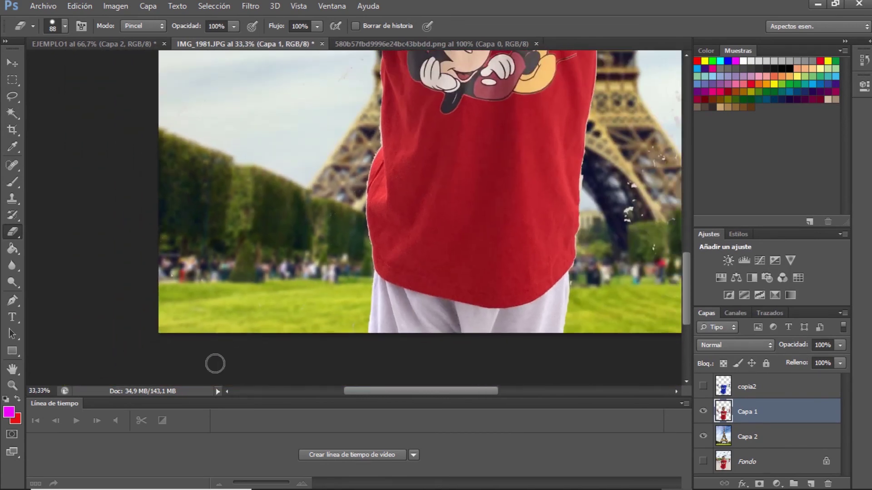
pyautogui.hotkey('ctrl', '-')
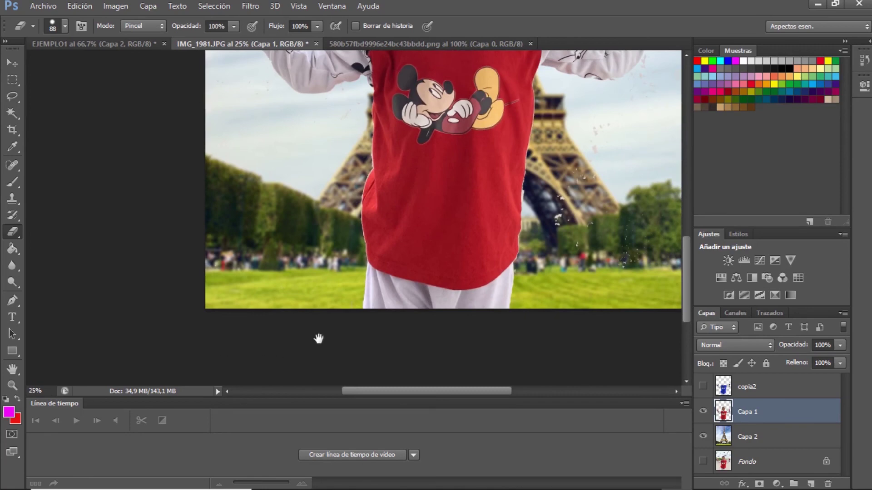
pyautogui.moveTo(485, 200)
pyautogui.mouseDown()
pyautogui.moveTo(402, 349)
pyautogui.moveTo(489, 218)
pyautogui.moveTo(492, 242)
pyautogui.mouseUp()
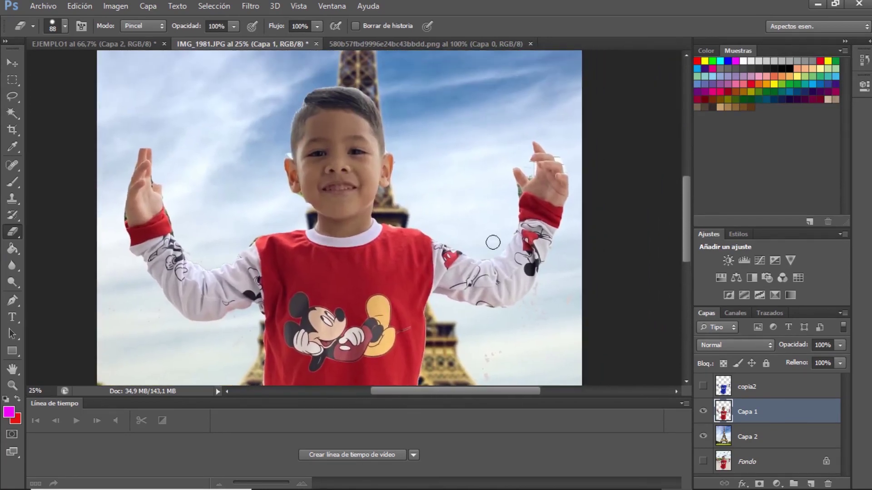
pyautogui.hotkey('ctrl', '-')
pyautogui.scroll(-2, 493, 241)
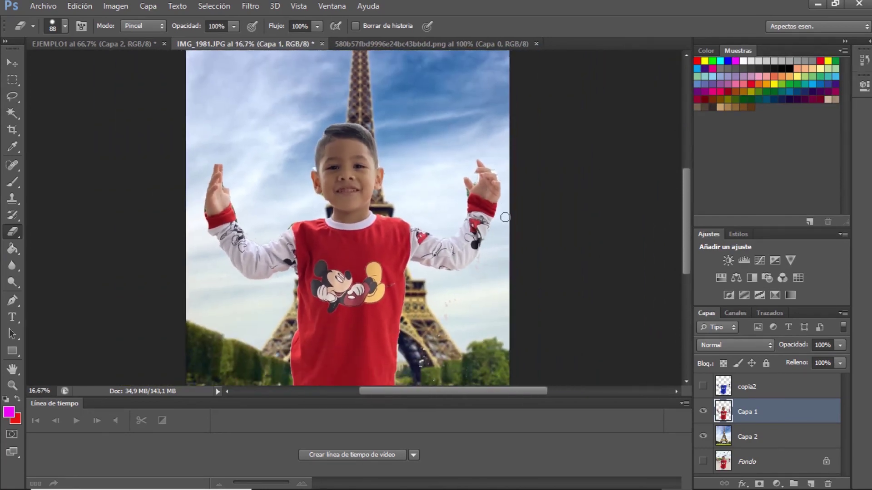
pyautogui.click(12, 63)
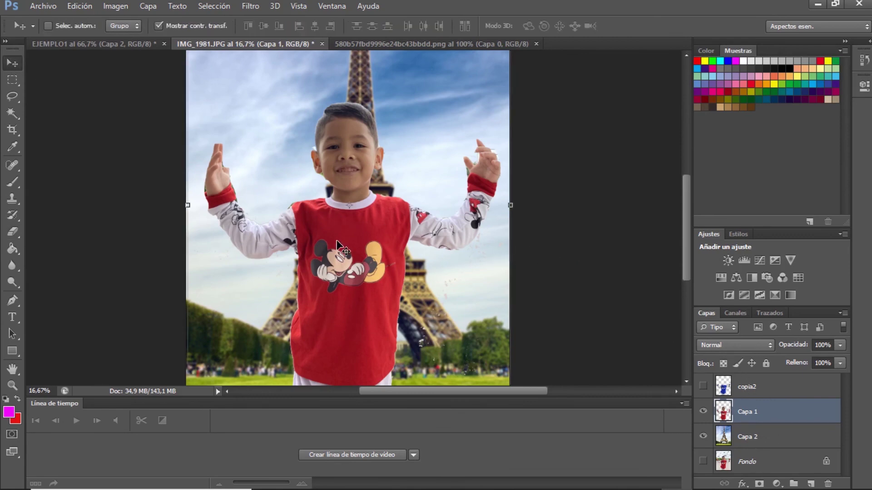
pyautogui.hotkey('ctrl', 'b')
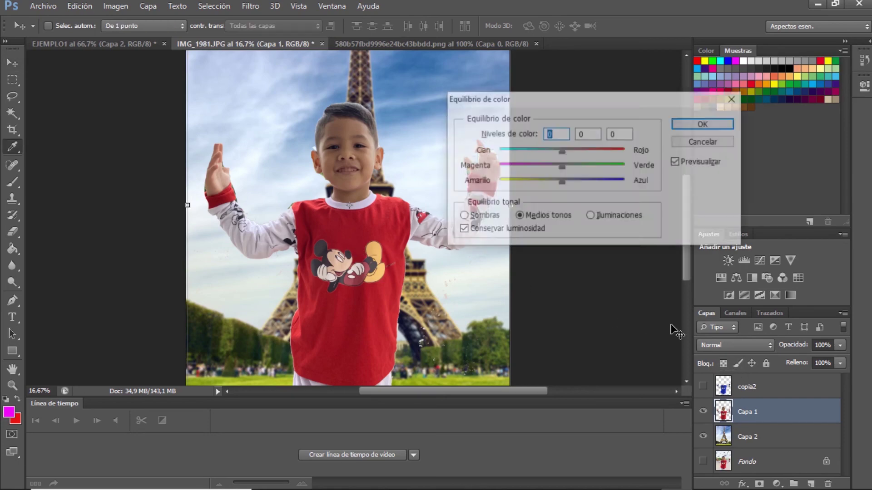
pyautogui.moveTo(544, 102); pyautogui.dragTo(647, 72)
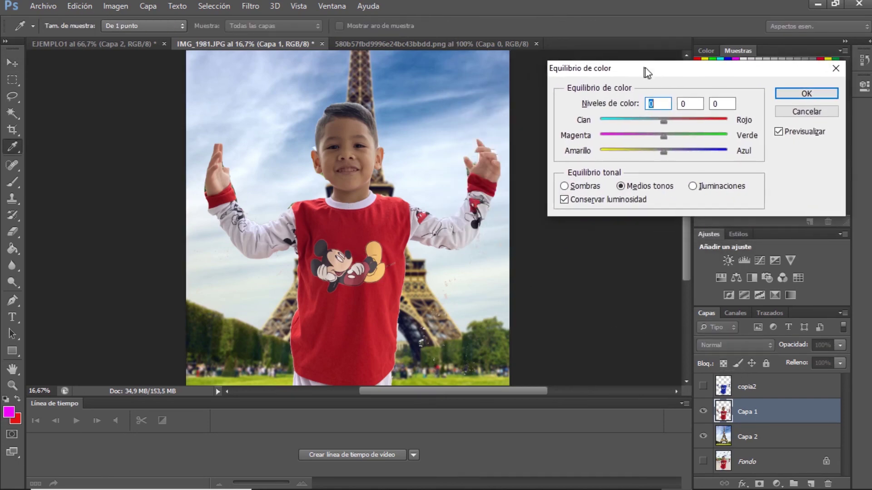
pyautogui.moveTo(665, 152); pyautogui.dragTo(652, 154)
pyautogui.moveTo(664, 121); pyautogui.dragTo(666, 121)
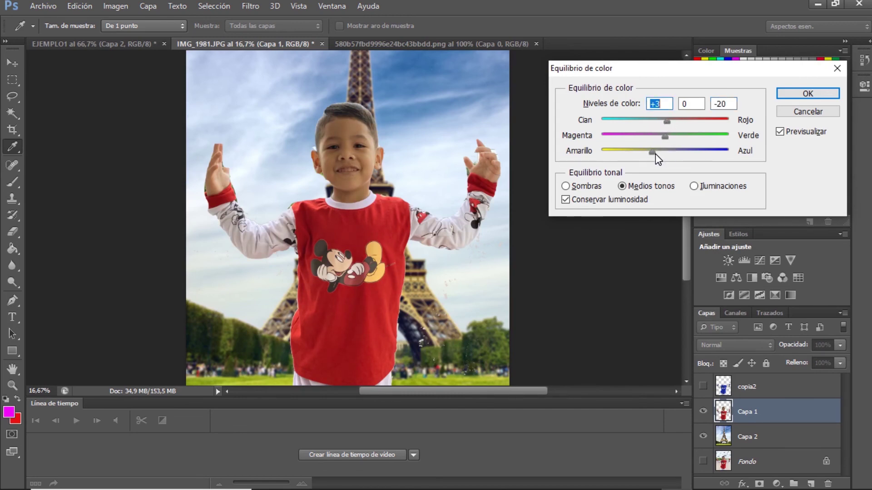
pyautogui.moveTo(655, 153)
pyautogui.mouseDown()
pyautogui.moveTo(623, 154)
pyautogui.moveTo(686, 160)
pyautogui.moveTo(641, 157)
pyautogui.mouseUp()
pyautogui.moveTo(648, 161); pyautogui.dragTo(643, 162)
pyautogui.click(799, 93)
pyautogui.press('v')
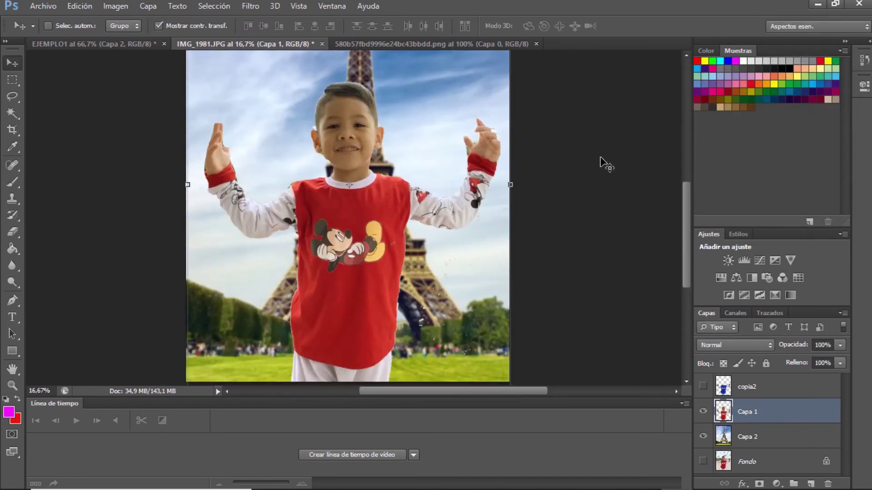
# Try layer Capa 2 above Capa 1 and return Capa 1 to its place above Capa 2
pyautogui.moveTo(606, 164); pyautogui.dragTo(593, 248)
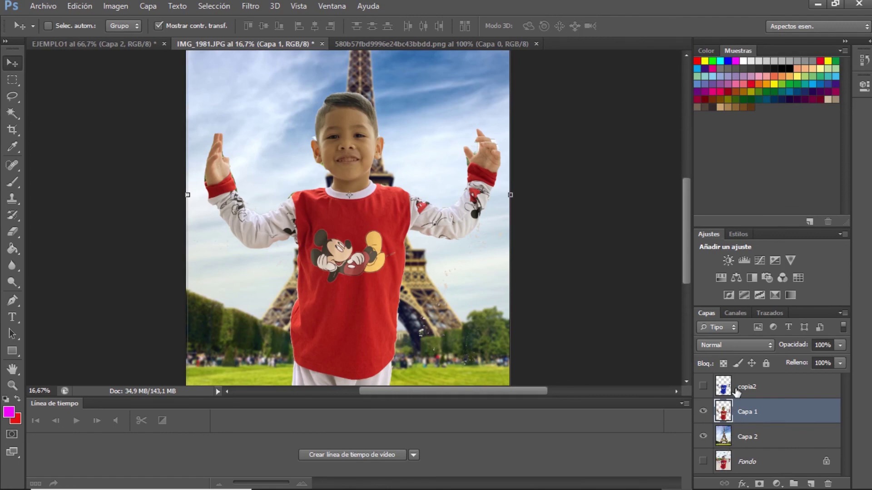
pyautogui.moveTo(723, 445); pyautogui.dragTo(723, 399)
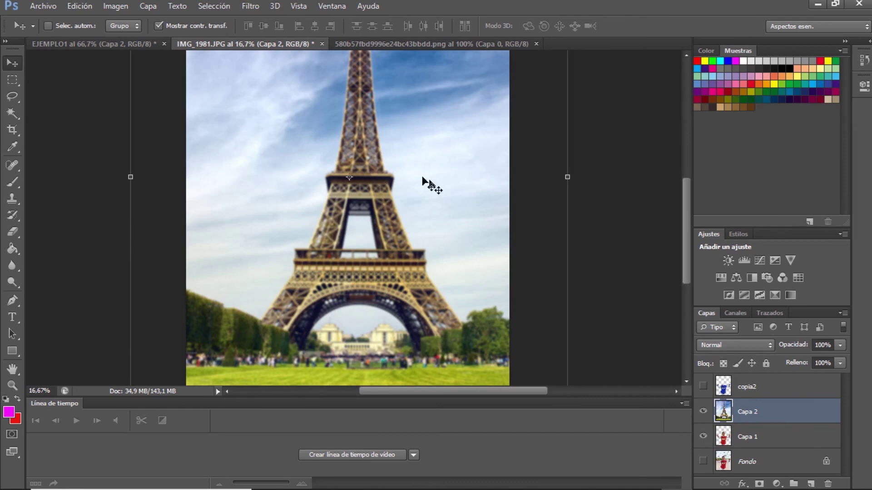
pyautogui.moveTo(749, 439); pyautogui.dragTo(754, 404)
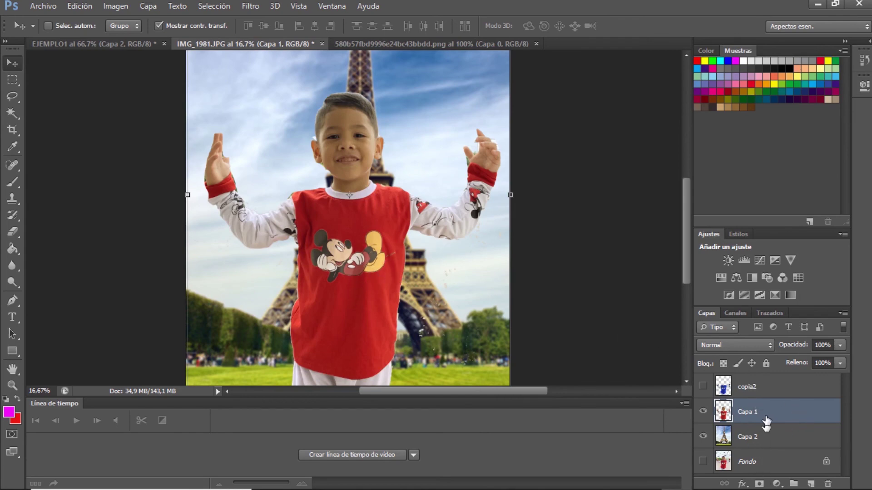
pyautogui.scroll(3, 583, 276)
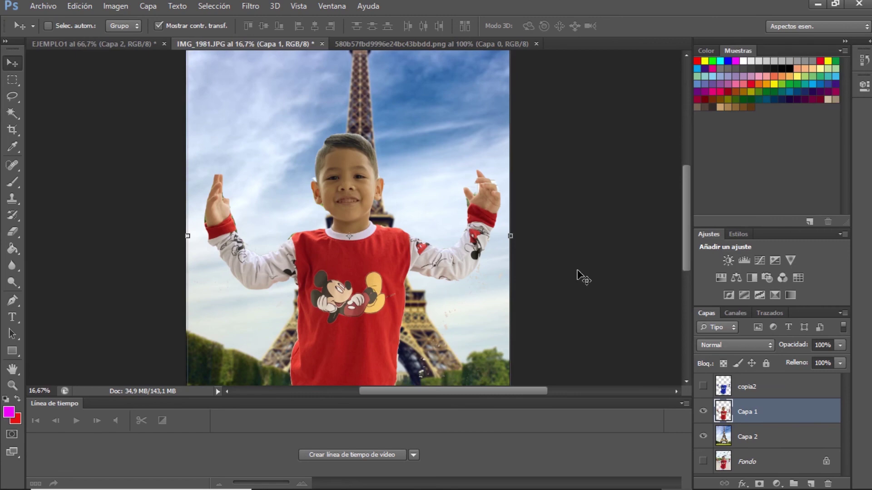
# Save the composite in the FOTOS PIJAMAS folder as tarea1 in Photoshop PSD format, with layers and maximum compatibility
pyautogui.scroll(-2, 584, 274)
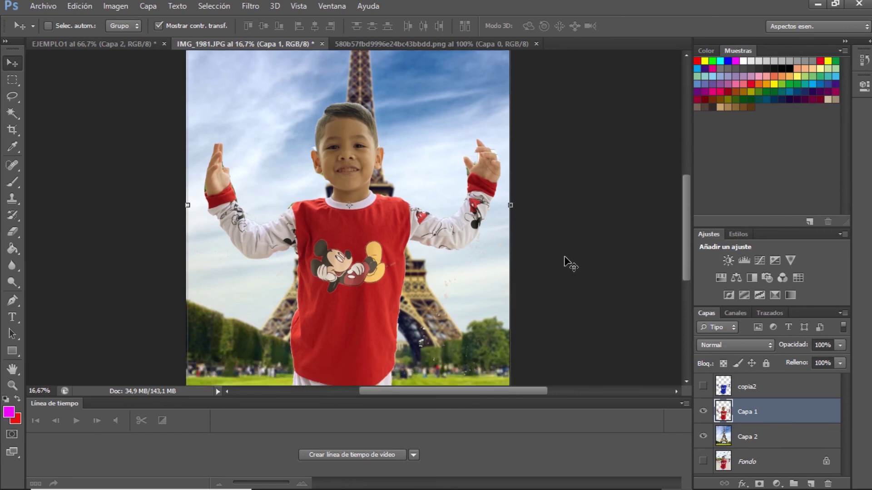
pyautogui.click(45, 7)
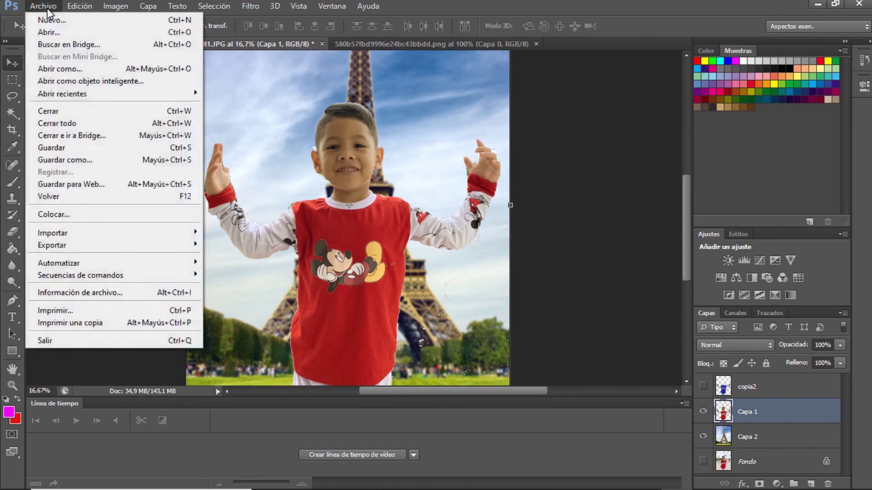
pyautogui.click(76, 159)
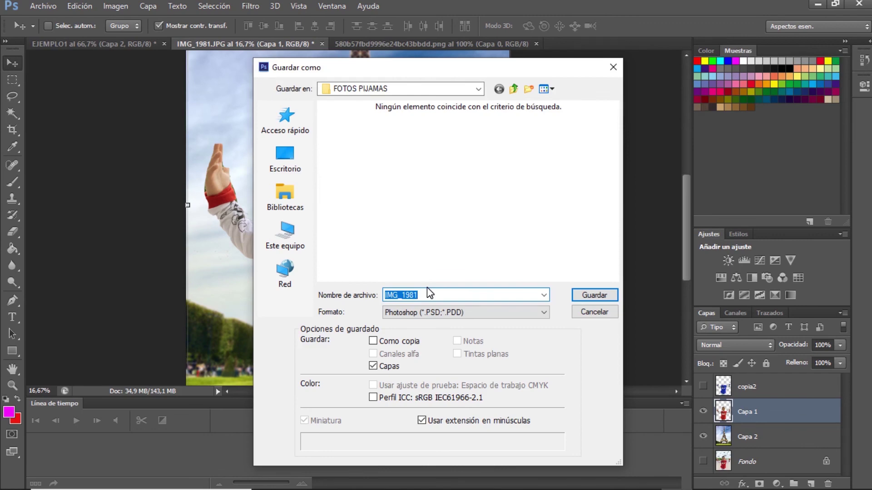
pyautogui.write('tarea1')
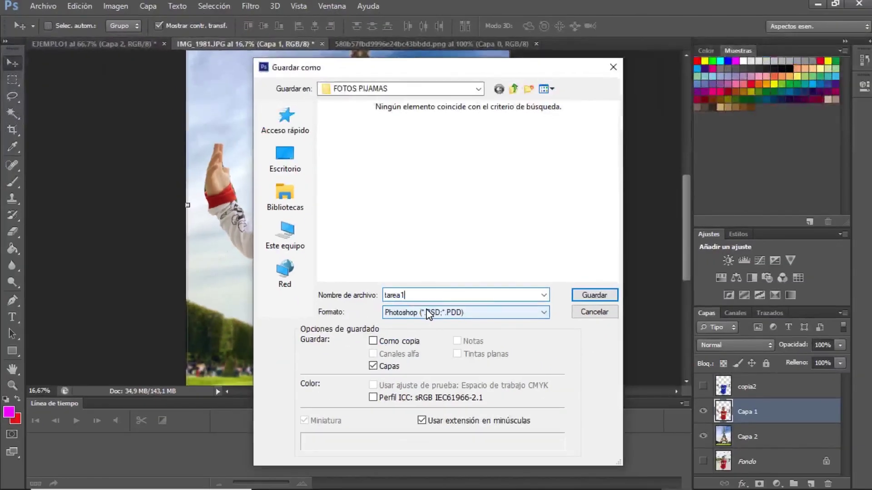
pyautogui.click(427, 313)
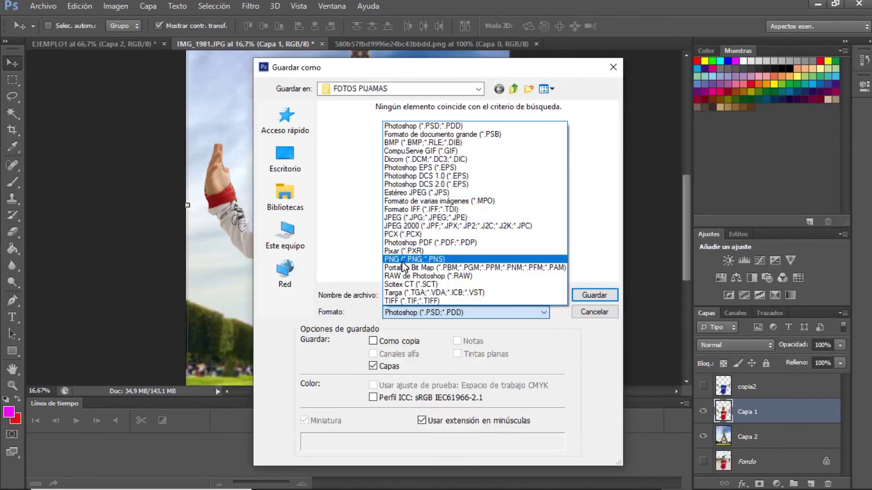
pyautogui.click(356, 316)
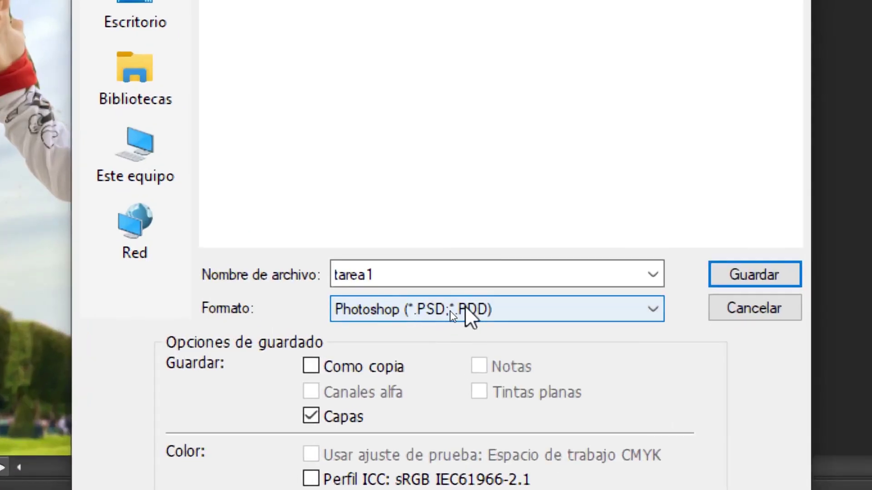
pyautogui.click(753, 278)
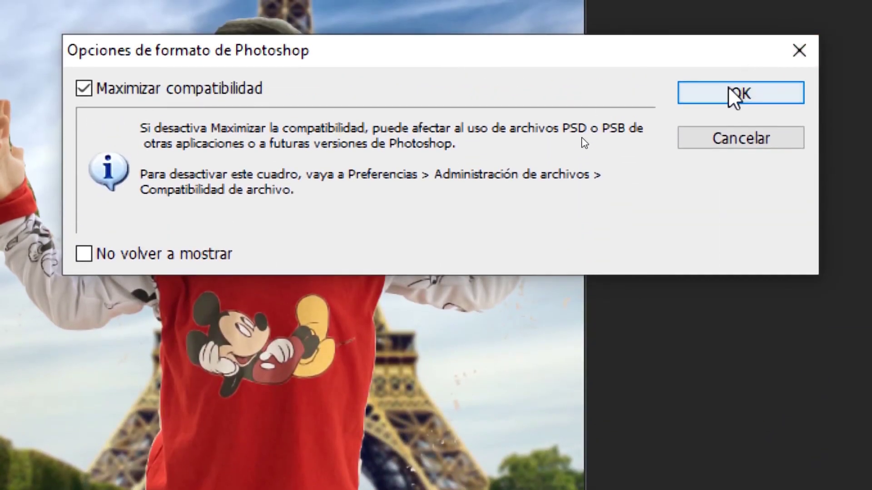
pyautogui.click(735, 94)
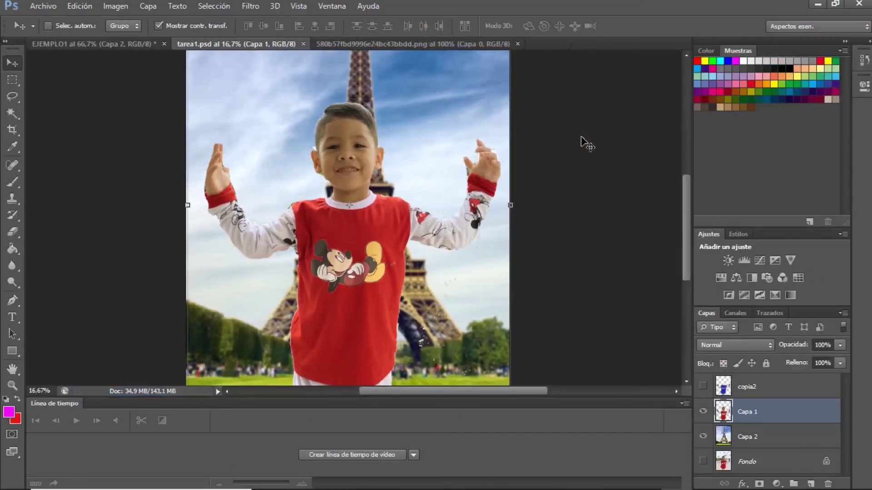
# Close all three open documents, discarding the unsaved changes in EJEMPLO1
pyautogui.click(303, 44)
pyautogui.click(378, 43)
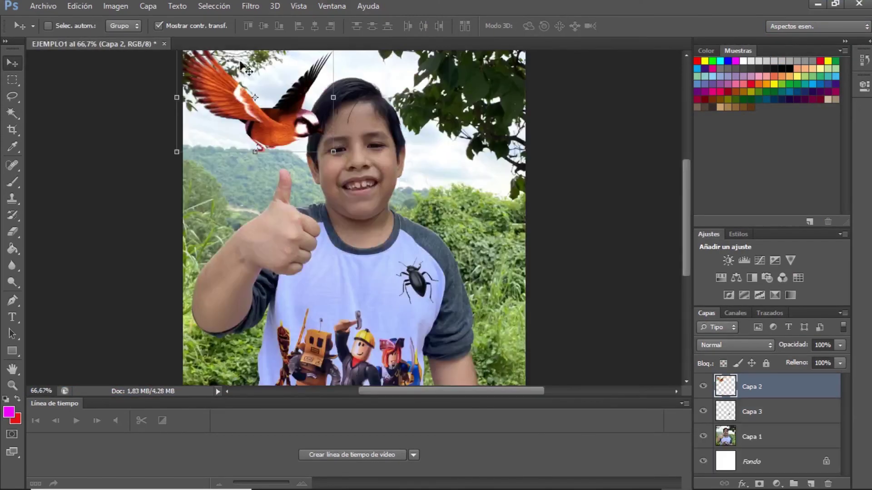
pyautogui.click(165, 43)
pyautogui.click(437, 195)
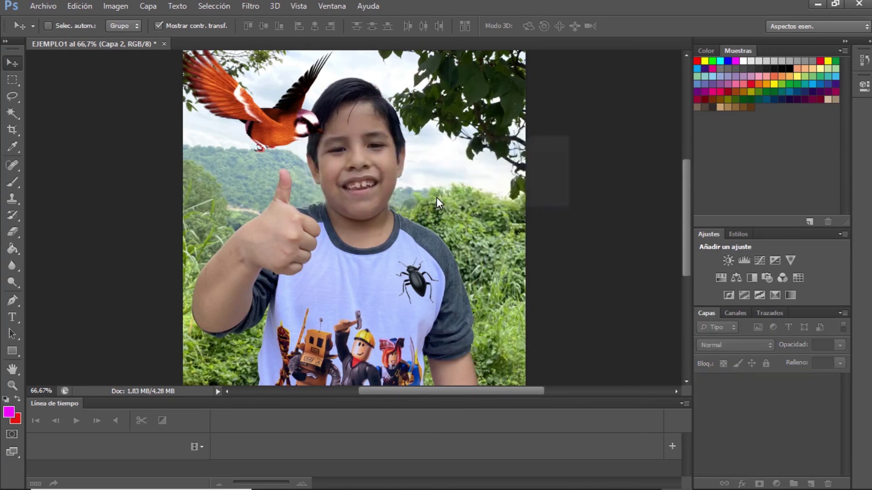
pyautogui.click(43, 6)
pyautogui.click(51, 33)
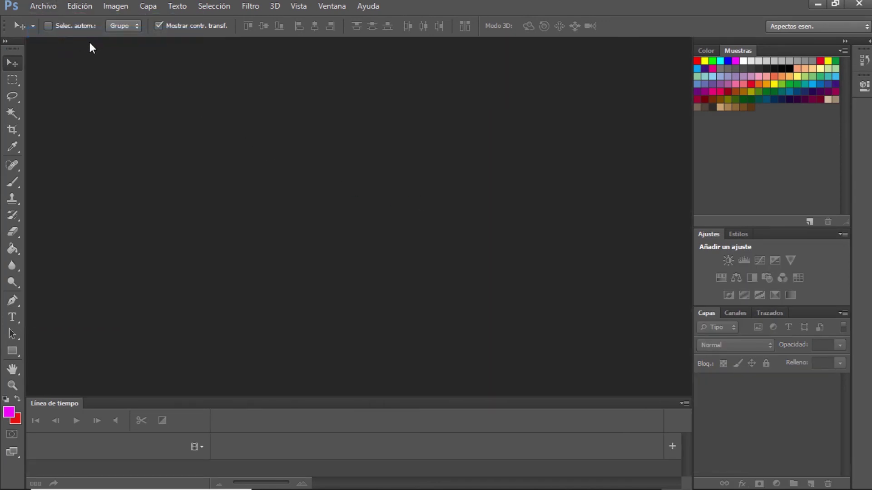
pyautogui.click(309, 155)
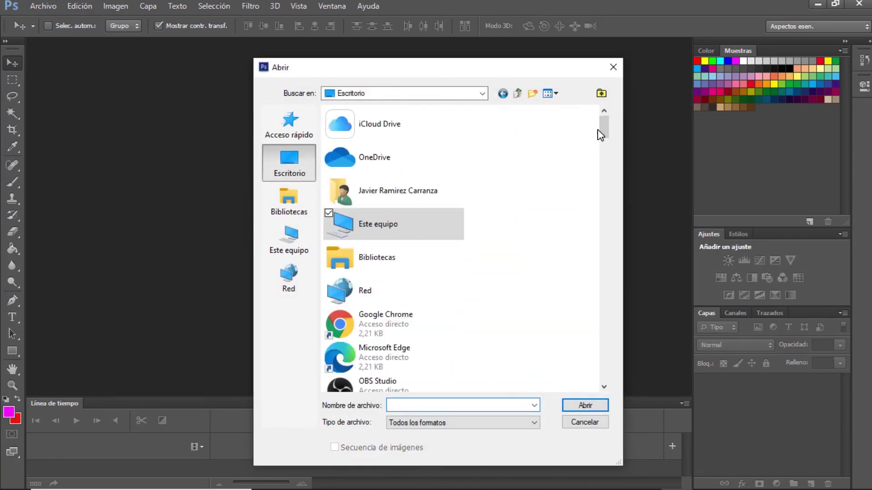
pyautogui.moveTo(604, 120); pyautogui.dragTo(620, 353)
pyautogui.write('t')
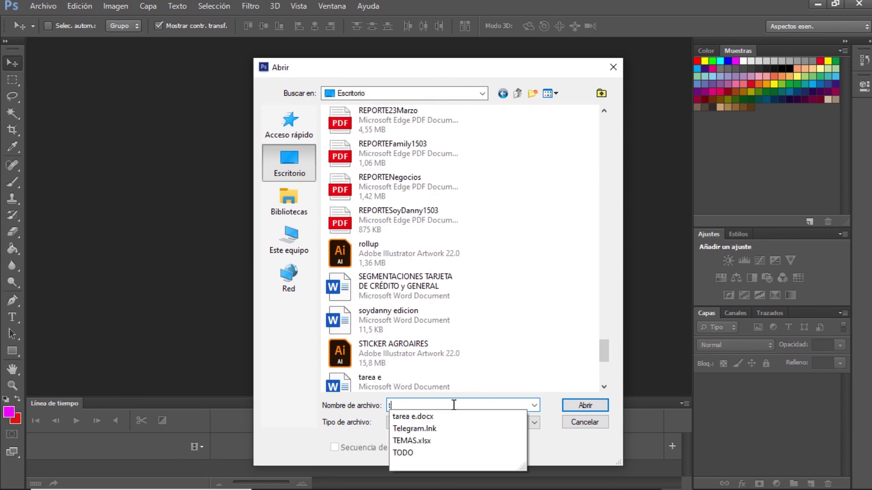
pyautogui.write('a')
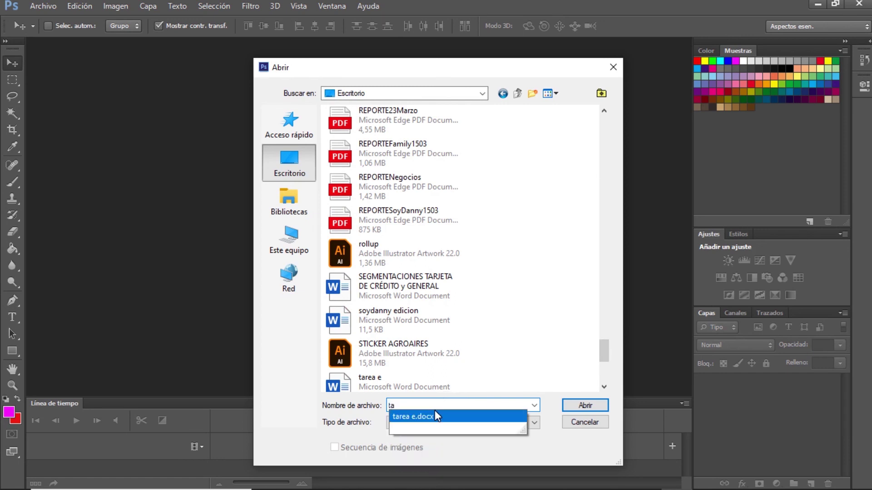
pyautogui.write('re')
pyautogui.click(613, 67)
pyautogui.click(43, 6)
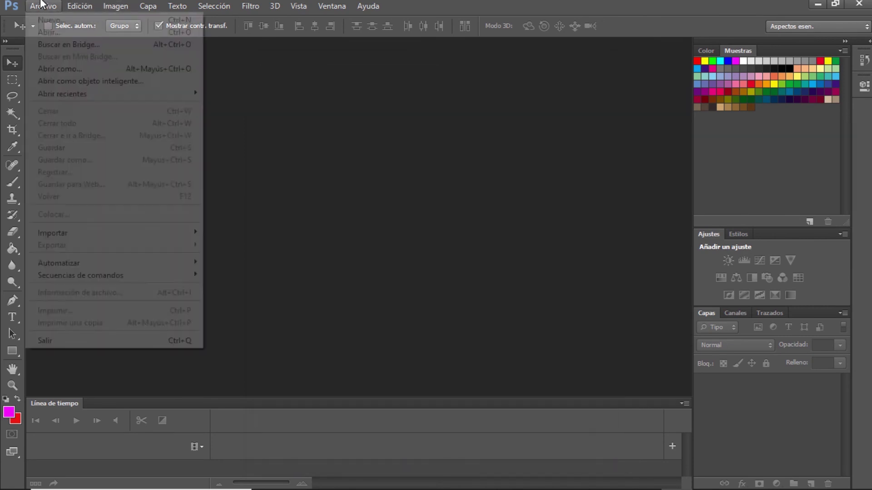
pyautogui.click(92, 33)
pyautogui.click(818, 4)
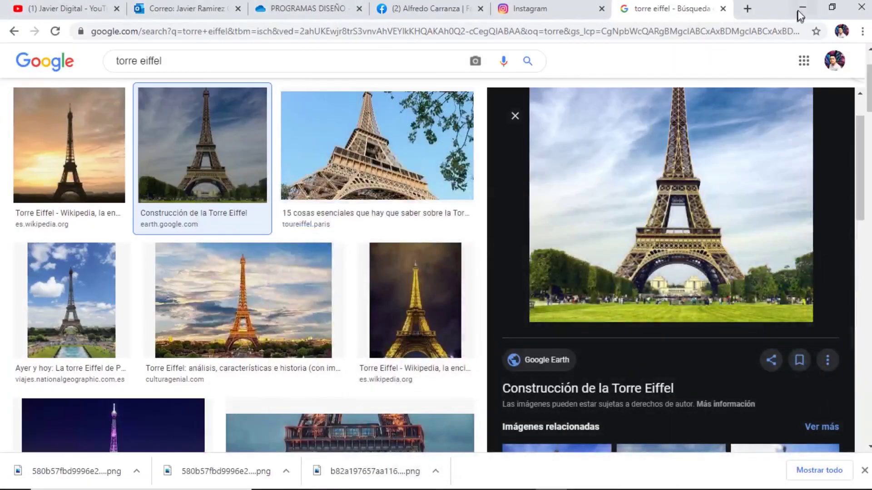
pyautogui.click(799, 6)
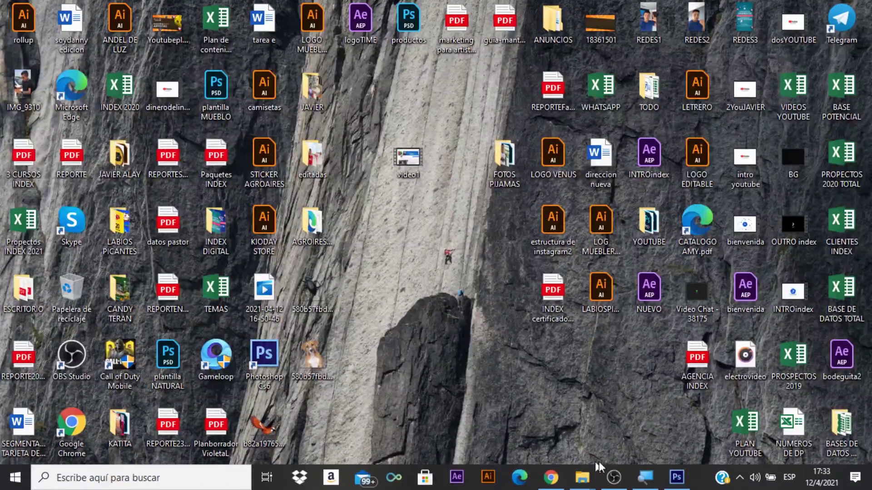
pyautogui.click(676, 477)
# Open the saved file tarea1 (PSD) from the FOTOS PIJAMAS folder
pyautogui.click(51, 5)
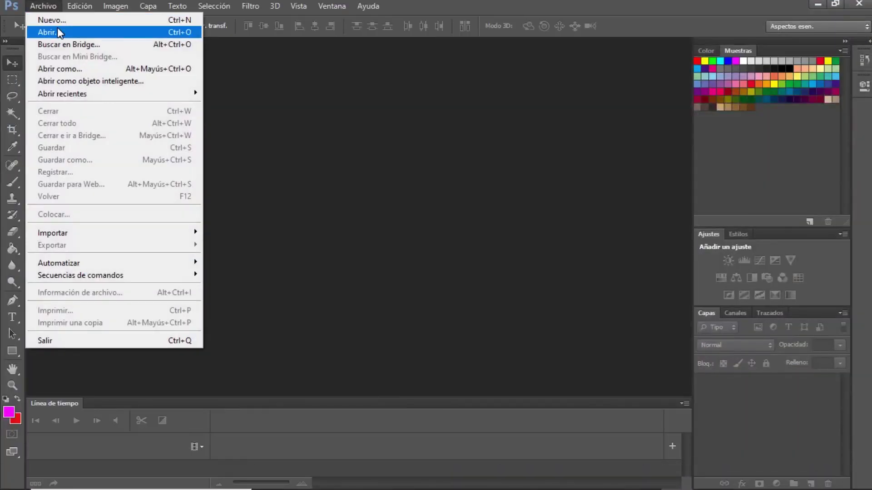
pyautogui.click(57, 30)
pyautogui.moveTo(607, 147); pyautogui.dragTo(616, 384)
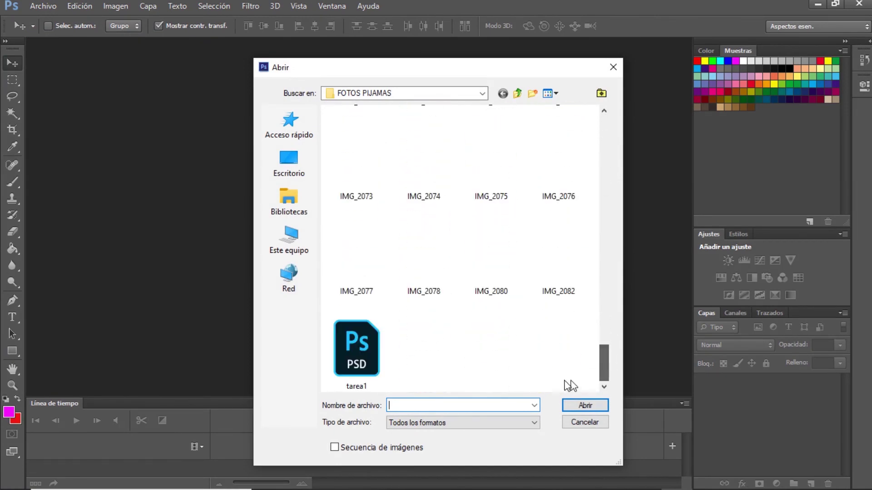
pyautogui.click(354, 344)
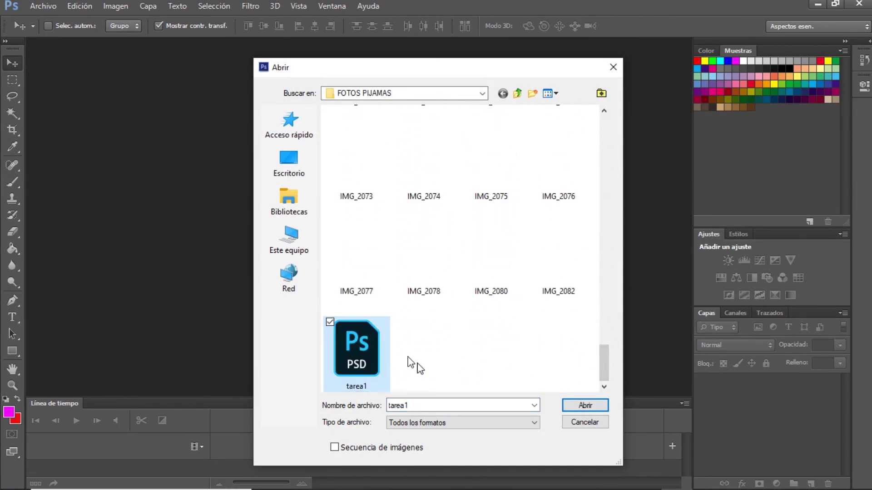
pyautogui.click(585, 406)
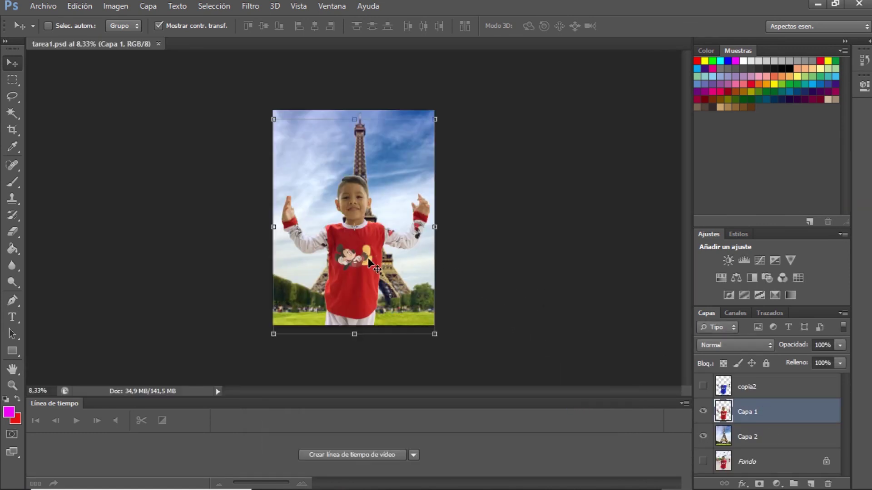
# Try moving layer Capa 1 slightly in the reopened composite and undo the move
pyautogui.moveTo(375, 266)
pyautogui.mouseDown()
pyautogui.moveTo(364, 252)
pyautogui.moveTo(377, 267)
pyautogui.moveTo(377, 256)
pyautogui.mouseUp()
pyautogui.hotkey('ctrl', 'z')
pyautogui.hotkey('ctrl', '+')
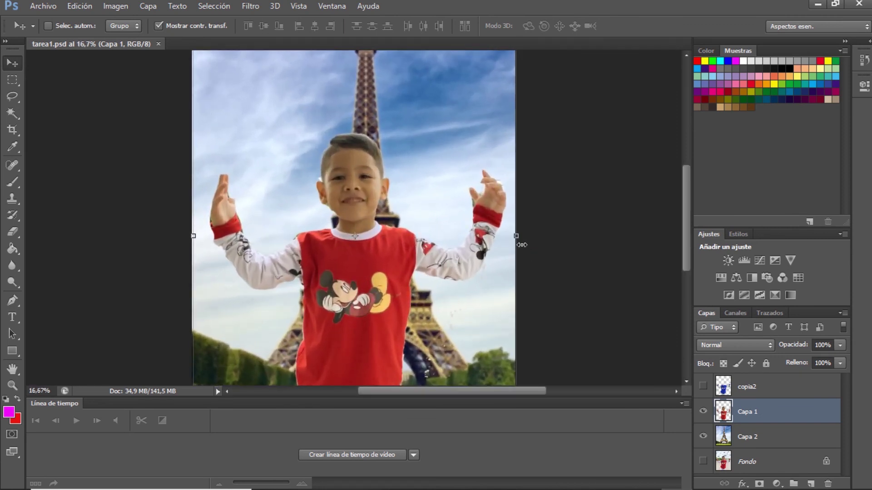
pyautogui.hotkey('ctrl', 'z')
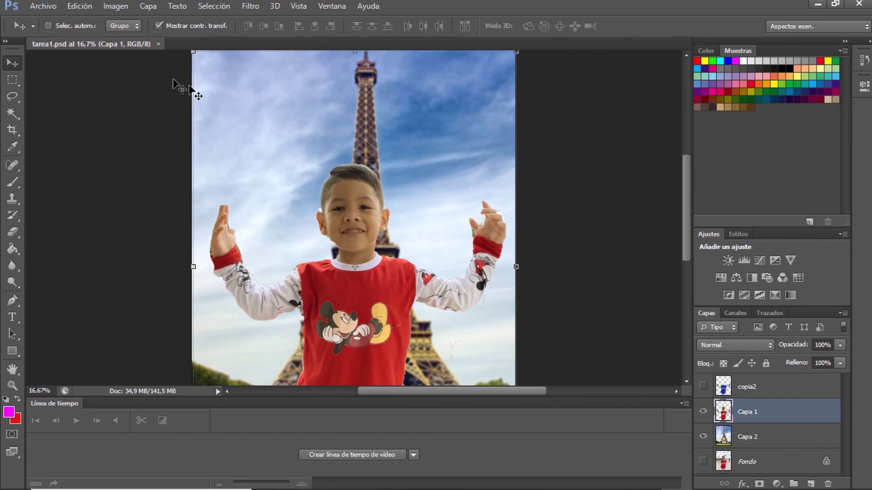
# Save a JPEG copy of the composite to the desktop (Escritorio) under the name tarea1.jpg
pyautogui.click(43, 7)
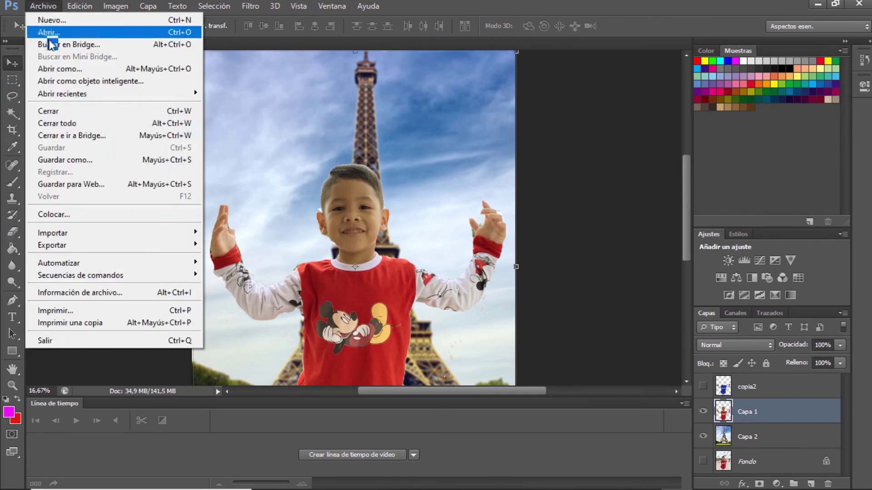
pyautogui.click(68, 164)
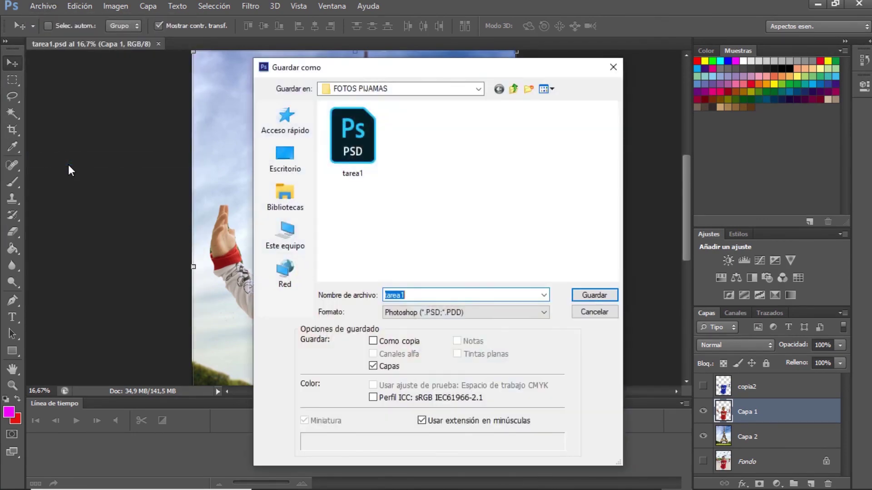
pyautogui.click(410, 313)
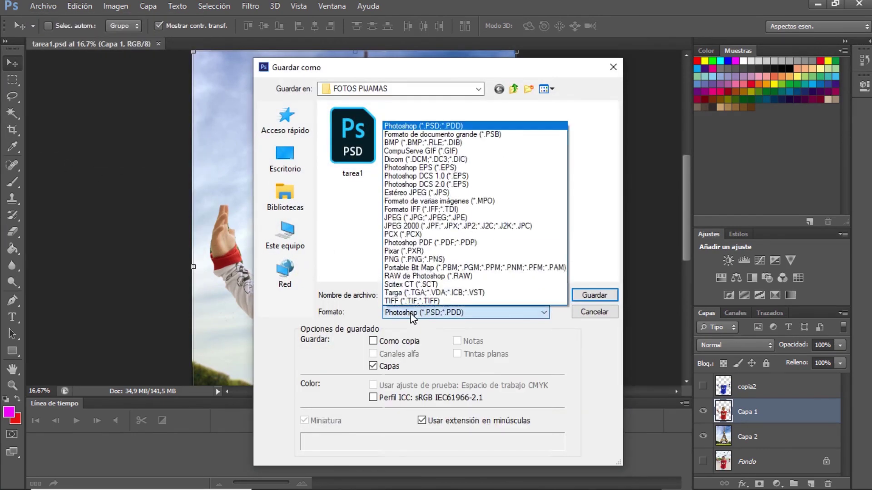
pyautogui.click(393, 217)
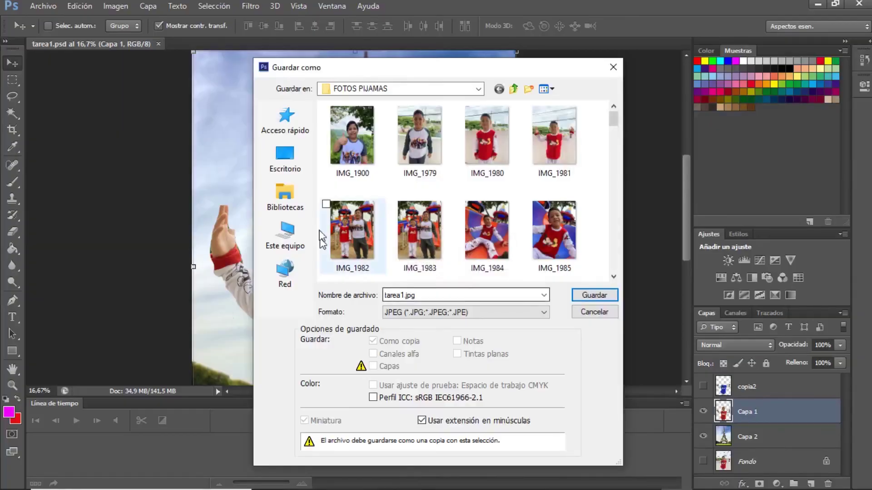
pyautogui.click(282, 160)
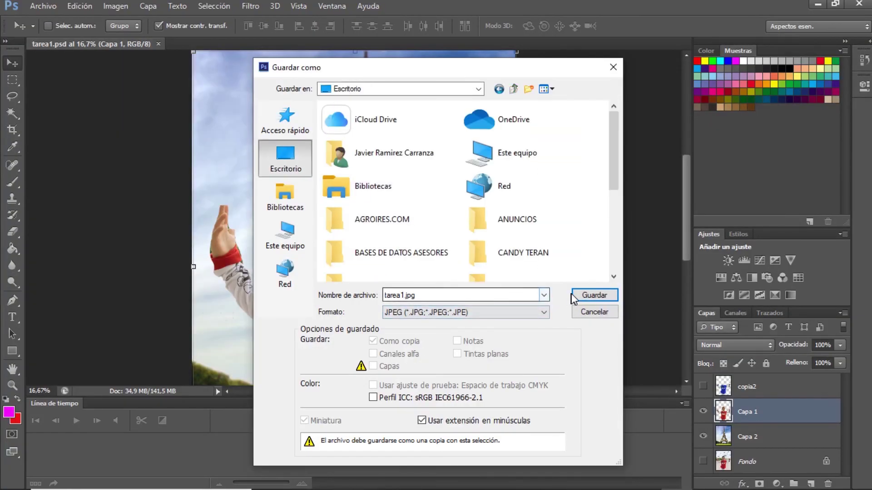
pyautogui.click(585, 294)
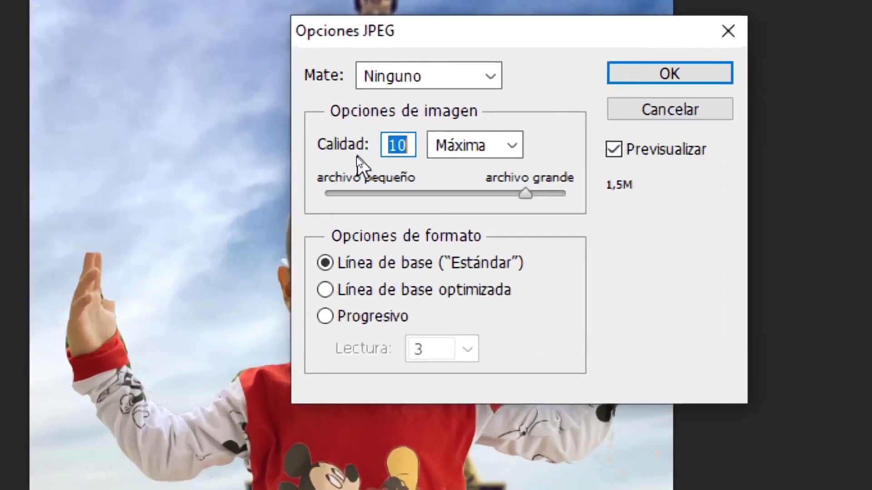
# Try JPEG quality 12, set it back to 10 (Máxima), and export with the baseline standard format
pyautogui.moveTo(525, 191); pyautogui.dragTo(570, 194)
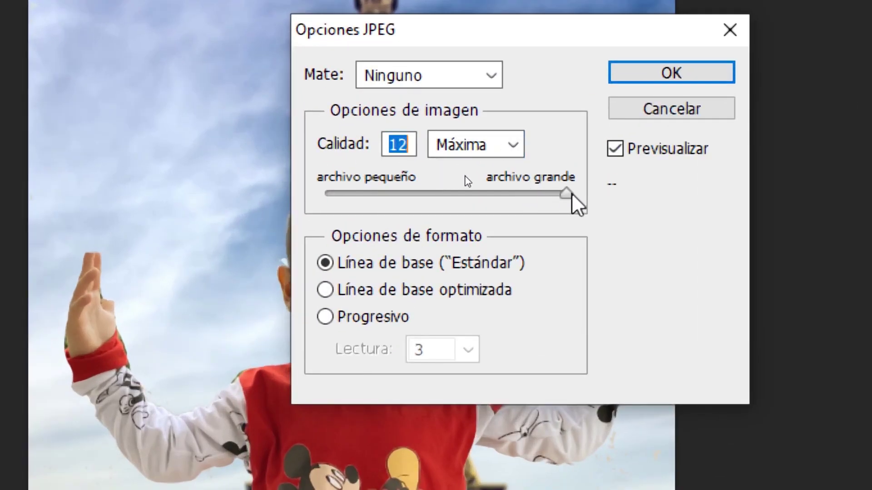
pyautogui.press('Down')
pyautogui.press('Down')
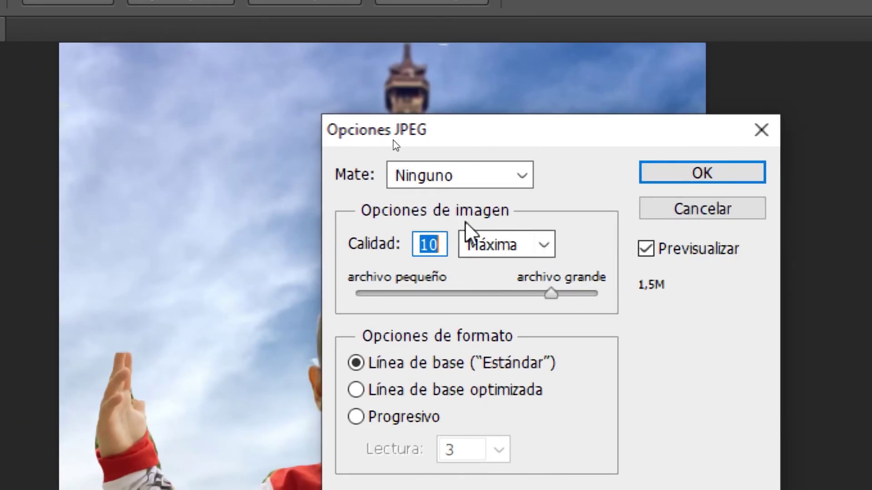
pyautogui.click(701, 177)
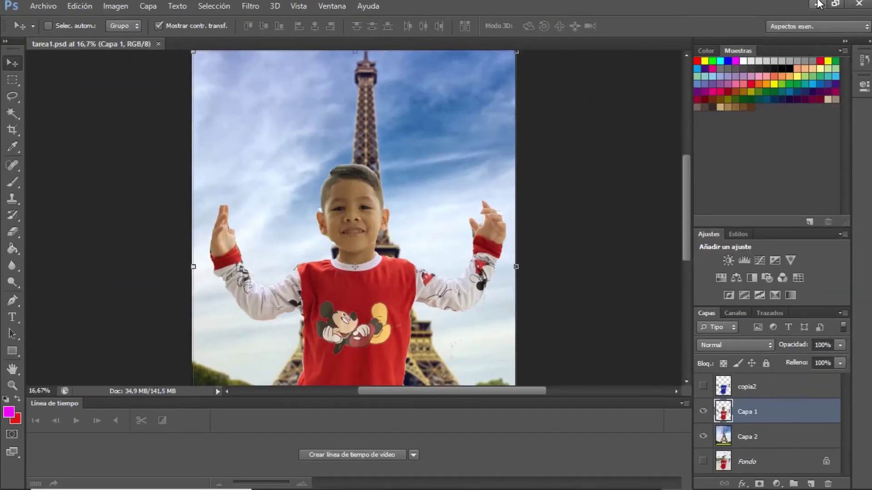
# Open tarea1.jpg from the desktop in a new Chrome tab and close the downloads bar to view the image
pyautogui.click(818, 4)
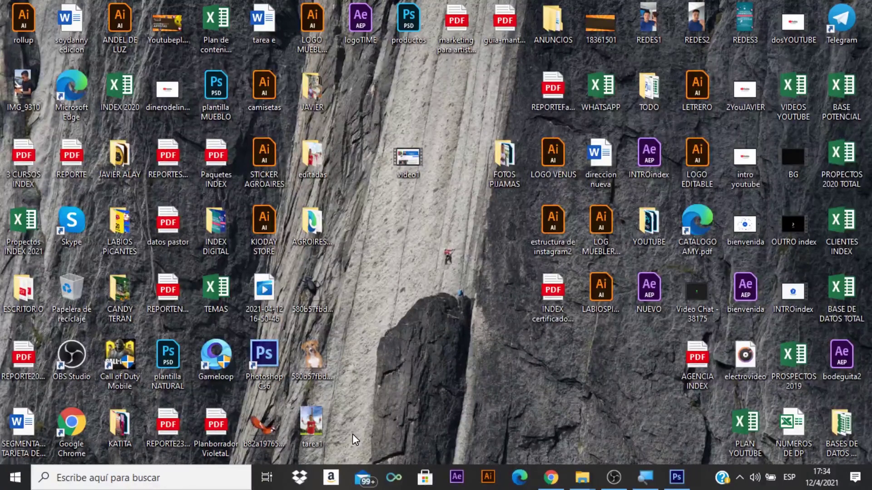
pyautogui.moveTo(320, 426); pyautogui.dragTo(749, 8)
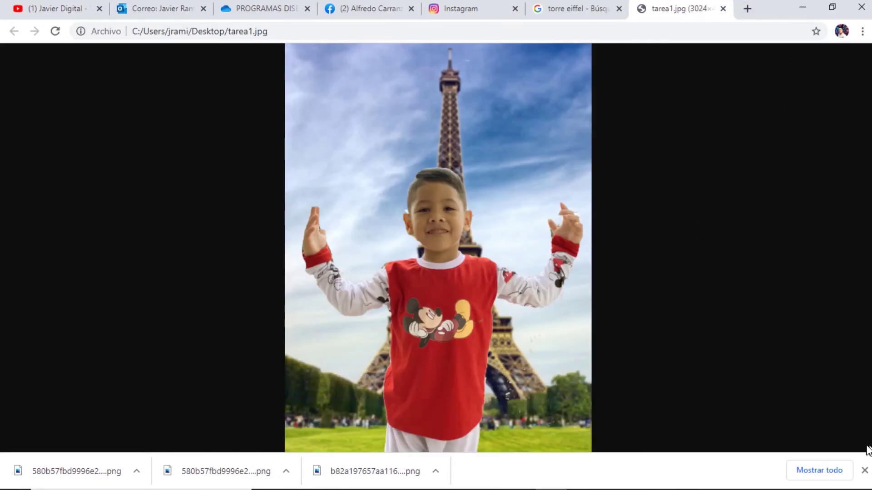
pyautogui.click(864, 470)
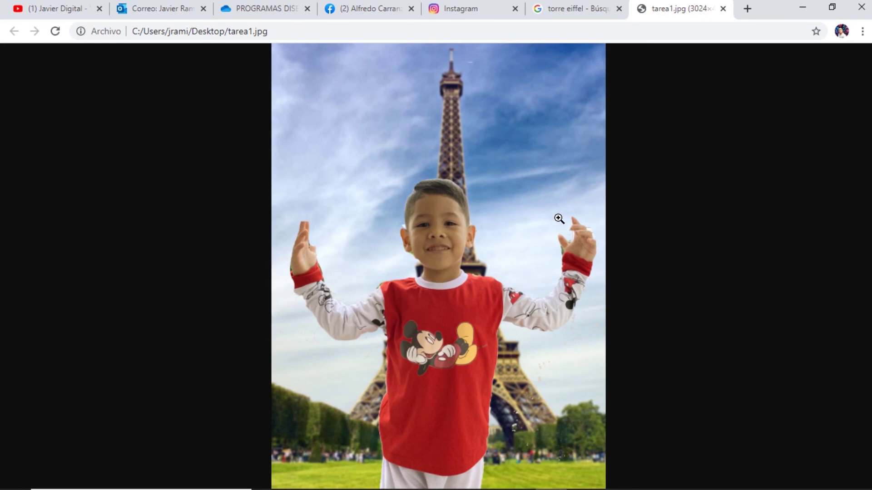